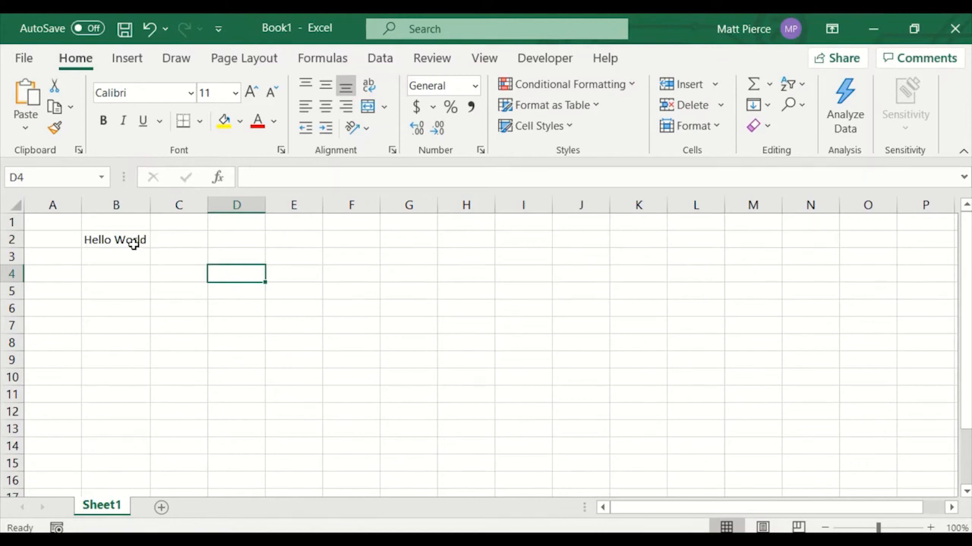
Set the font of cell B2 to Arial Black.
left_click(133, 244)
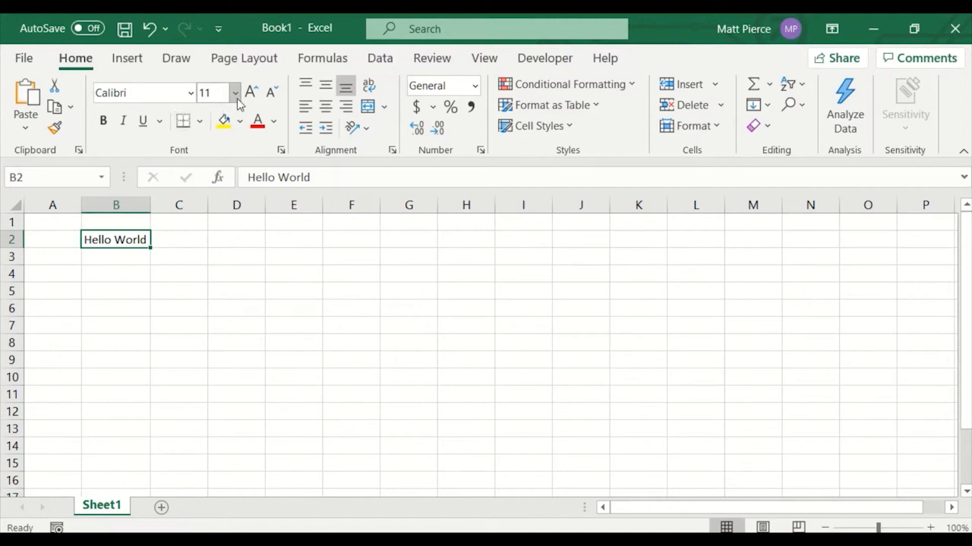
left_click(191, 92)
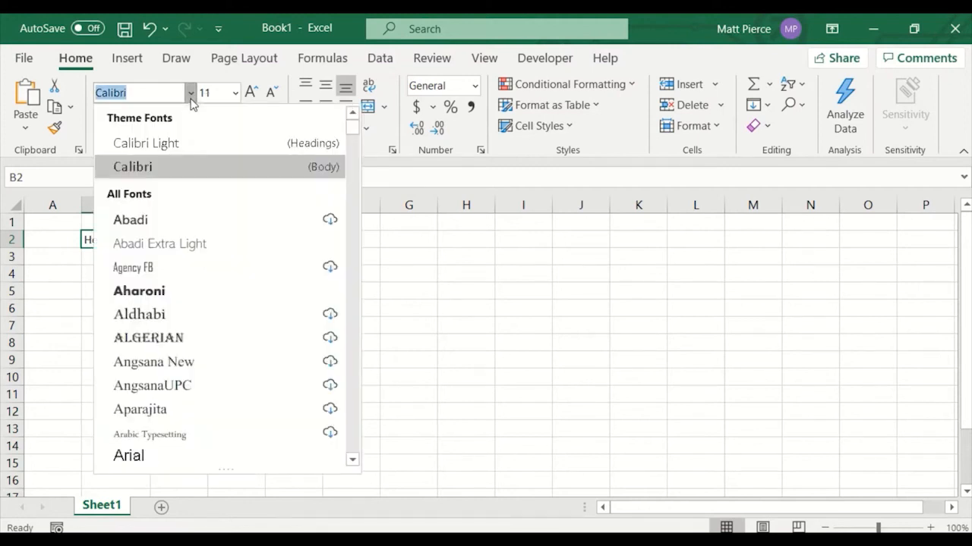
scroll(204, 295, "down", 2)
scroll(203, 294, "down", 1)
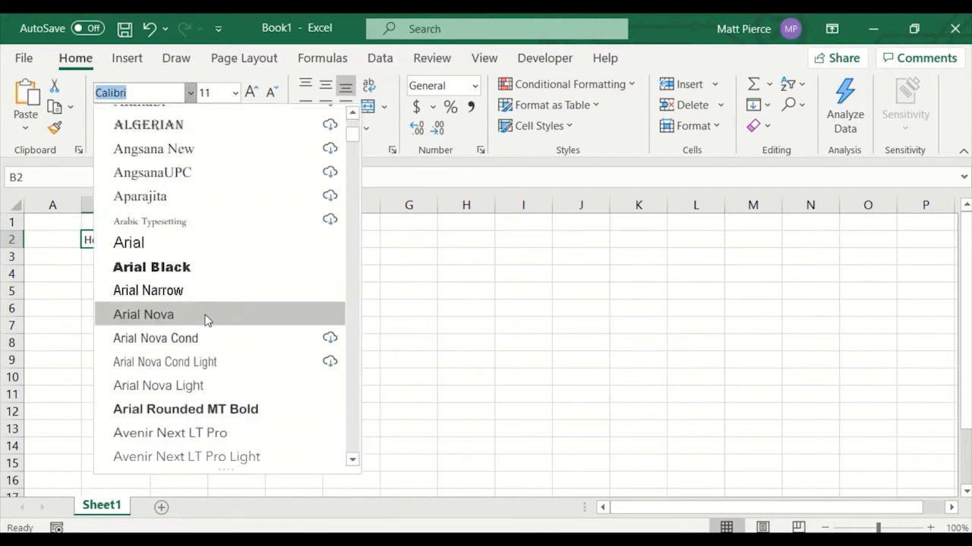
left_click(189, 269)
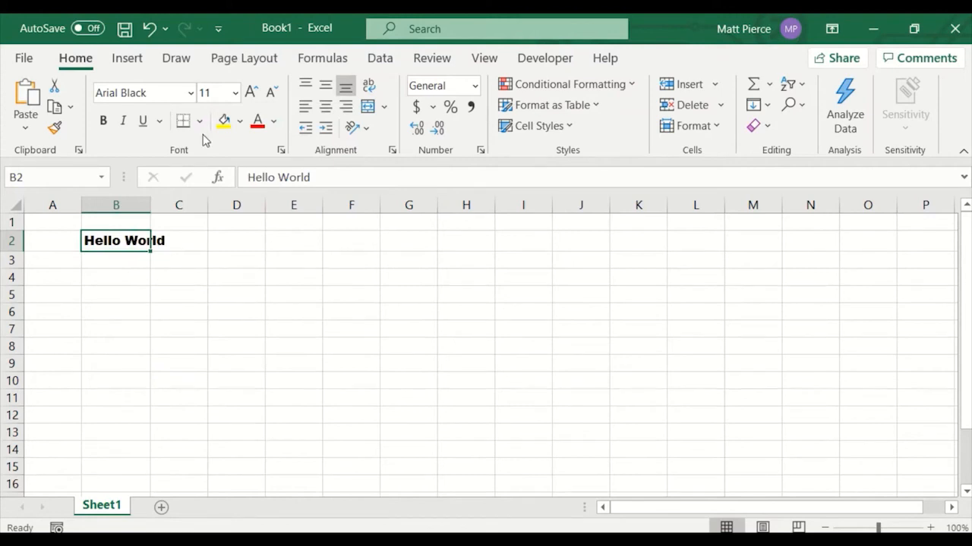
Set B2's font size to 22, then shrink it two steps.
left_click(236, 93)
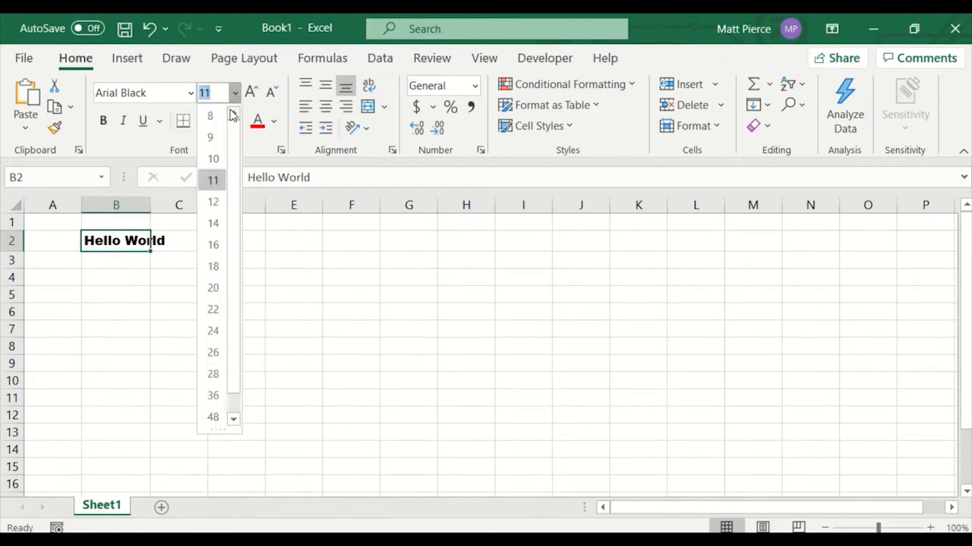
left_click(212, 311)
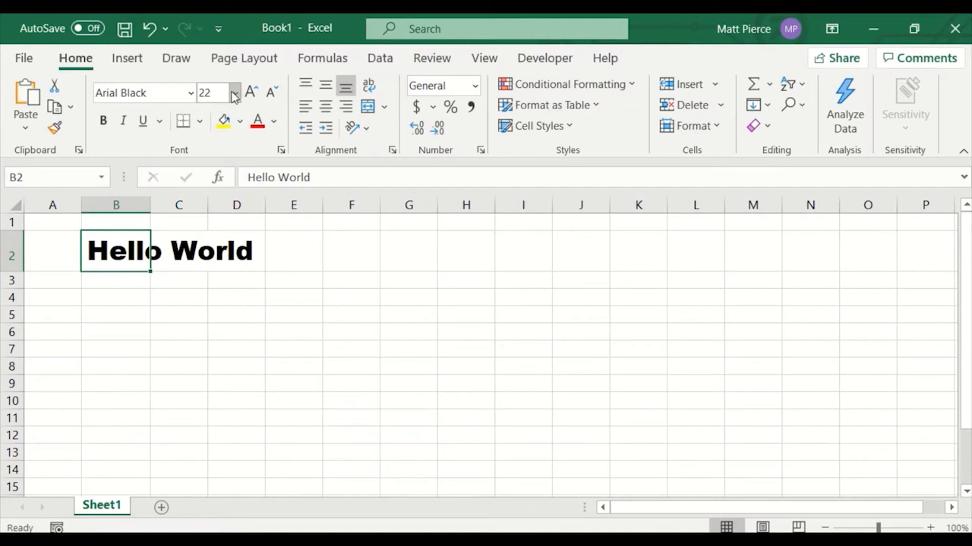
left_click(271, 92)
left_click(272, 93)
Grow B2's font size one step at a time several times.
left_click(250, 93)
left_click(250, 93)
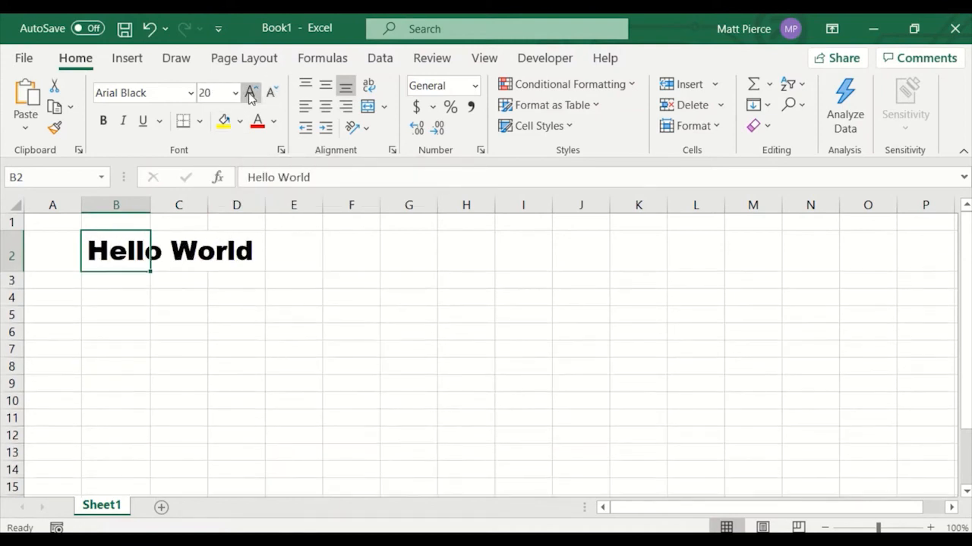
left_click(250, 92)
left_click(234, 93)
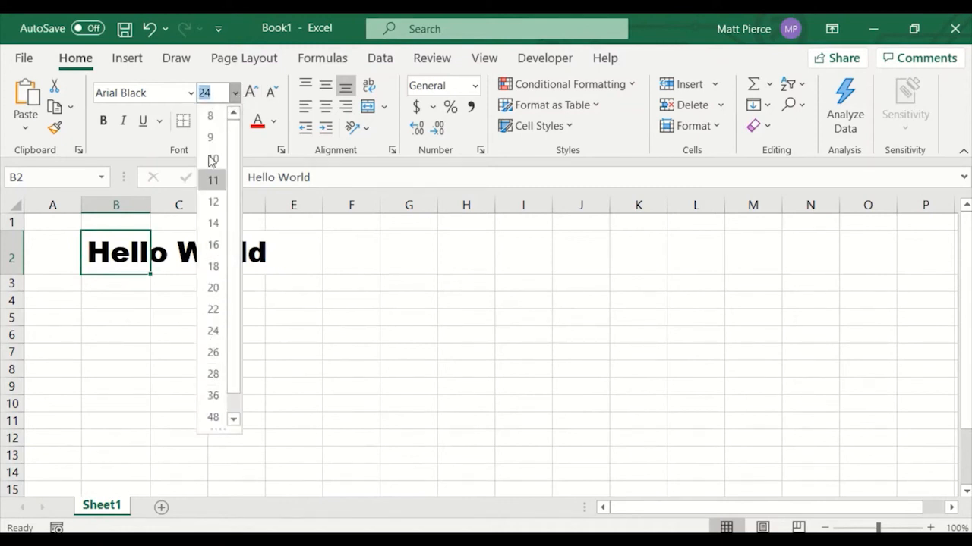
left_click(250, 93)
left_click(250, 93)
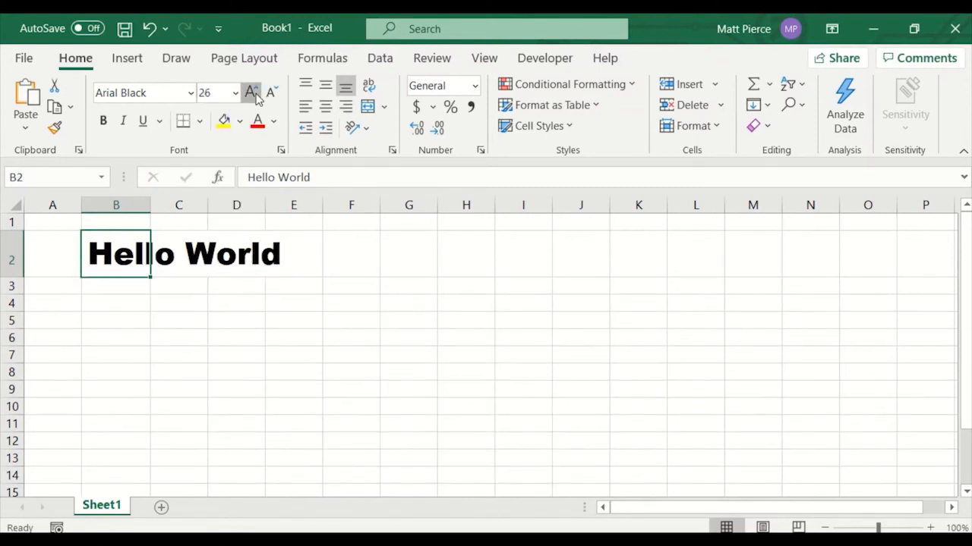
left_click(250, 93)
left_click(251, 92)
left_click(250, 92)
Shrink B2's font size three steps.
left_click(272, 94)
left_click(272, 94)
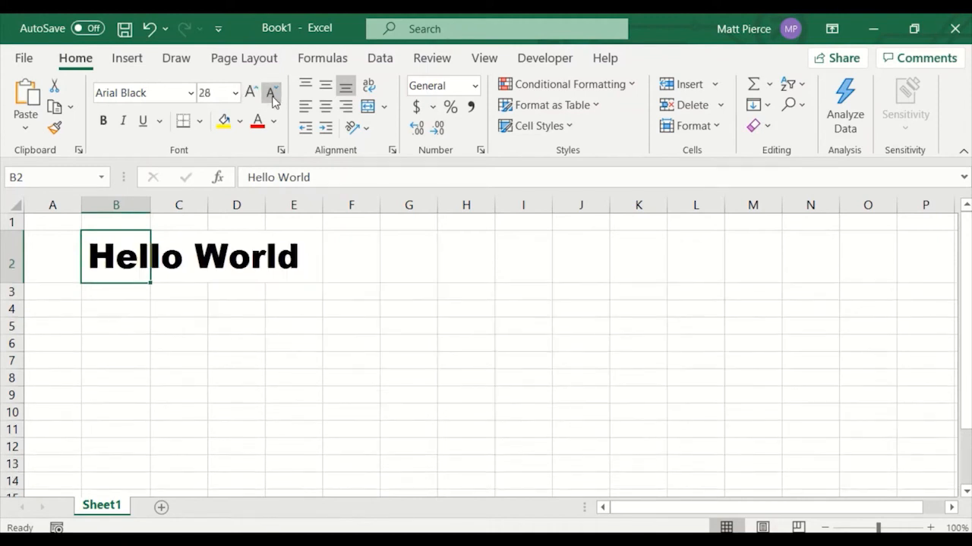
left_click(272, 94)
left_click(272, 94)
left_click(271, 94)
Set B2's font size to 72 from the size list.
left_click(234, 92)
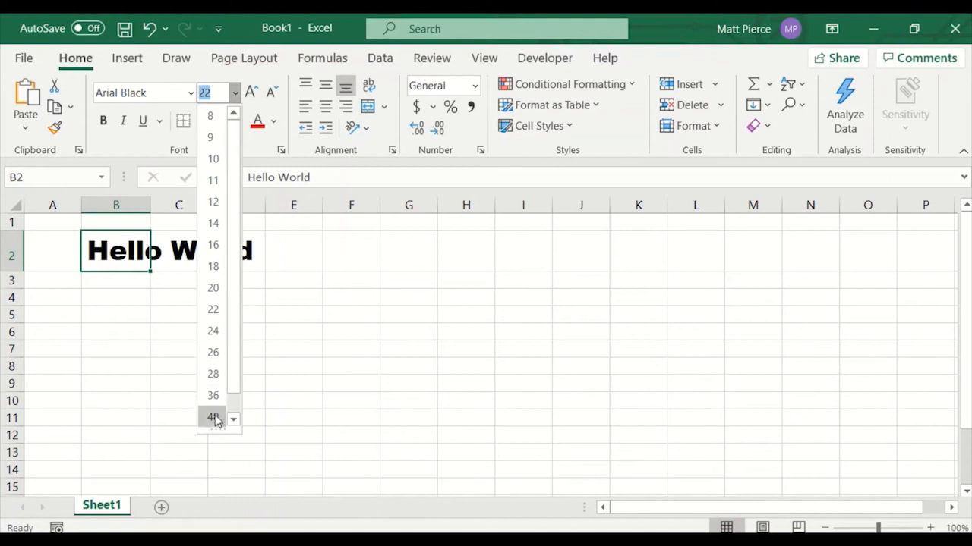
scroll(228, 389, "down", 1)
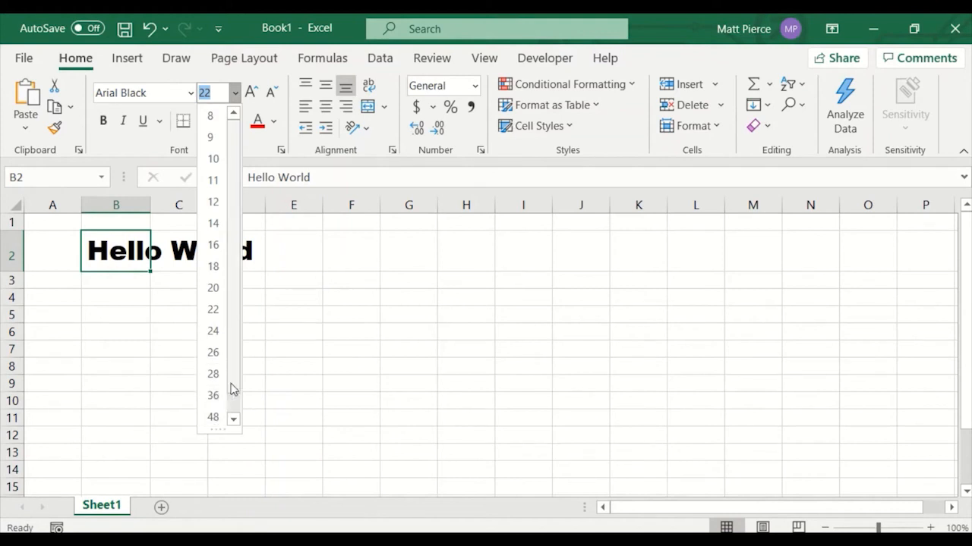
left_click(214, 417)
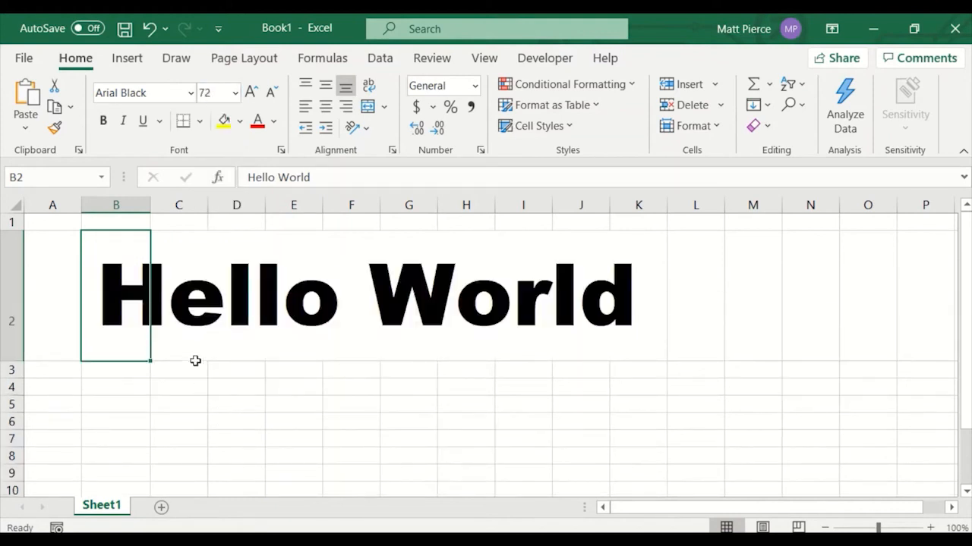
Enter a custom font size of 148 for B2.
left_click(224, 93)
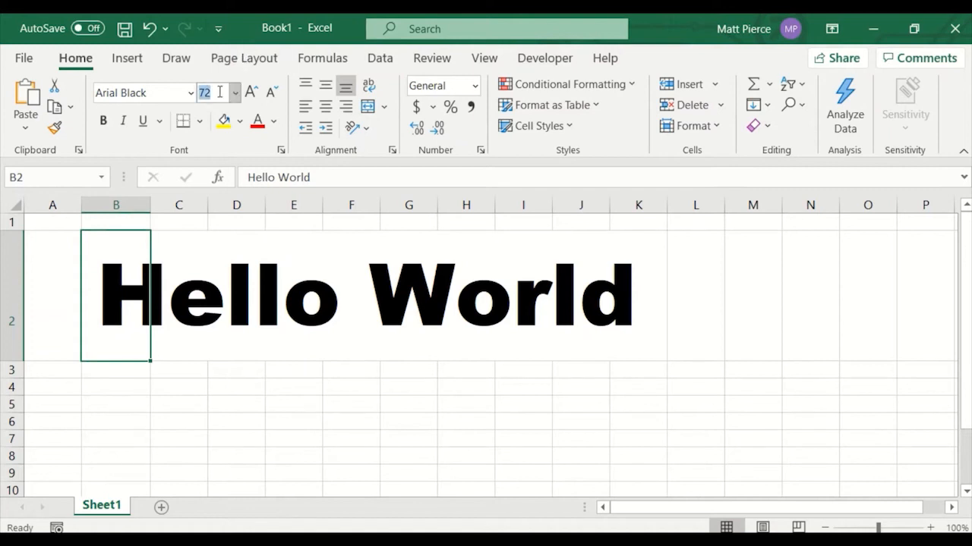
type("148")
key("Return")
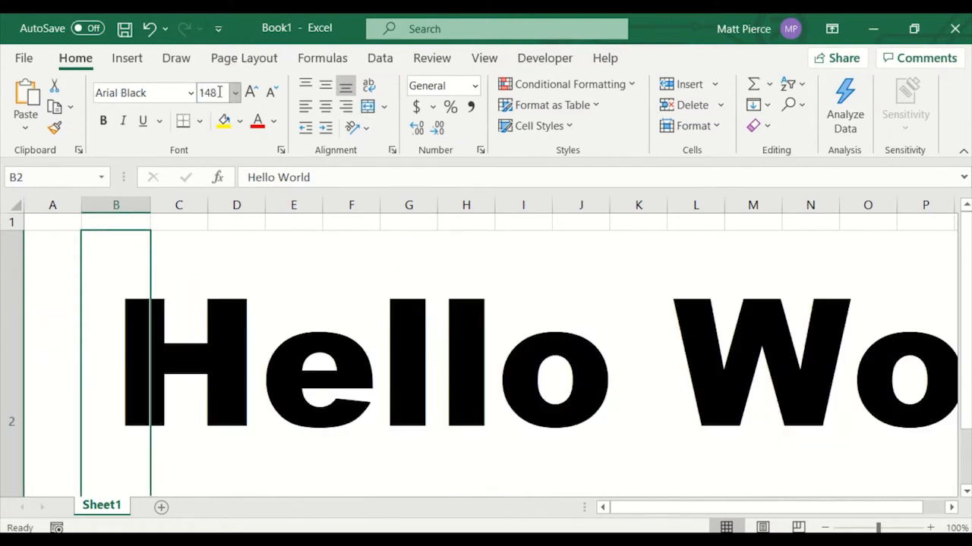
Set B2's font size to 8 from the top of the size list.
left_click(235, 93)
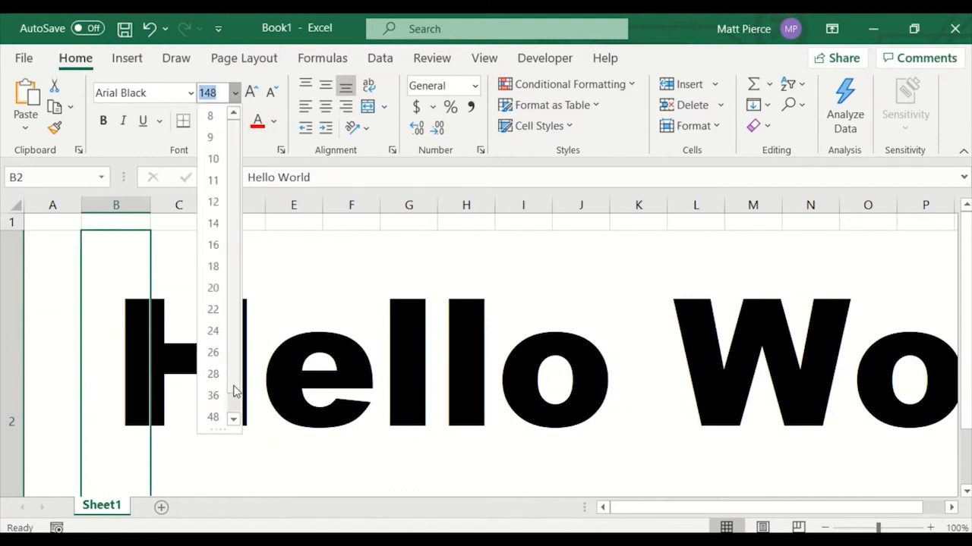
left_click(233, 418)
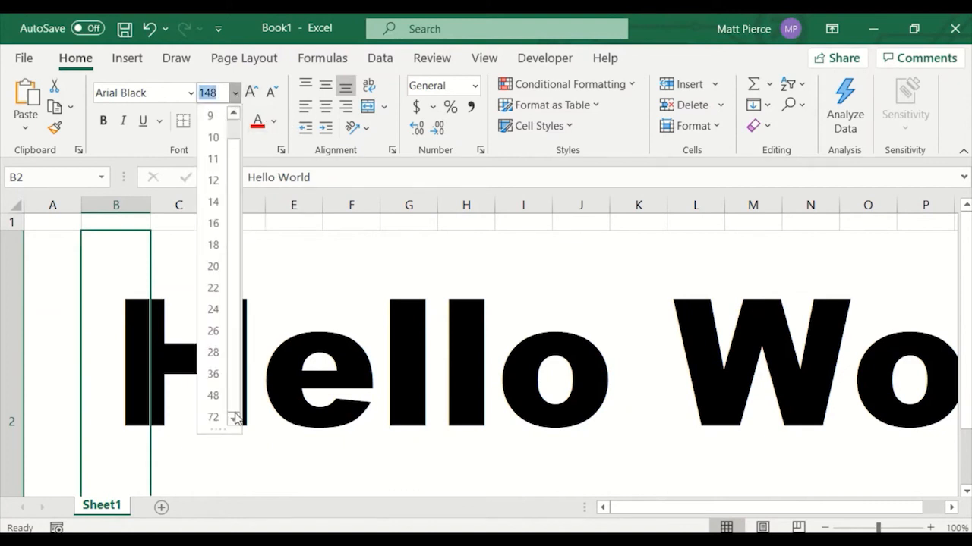
left_click(234, 126)
left_click(215, 117)
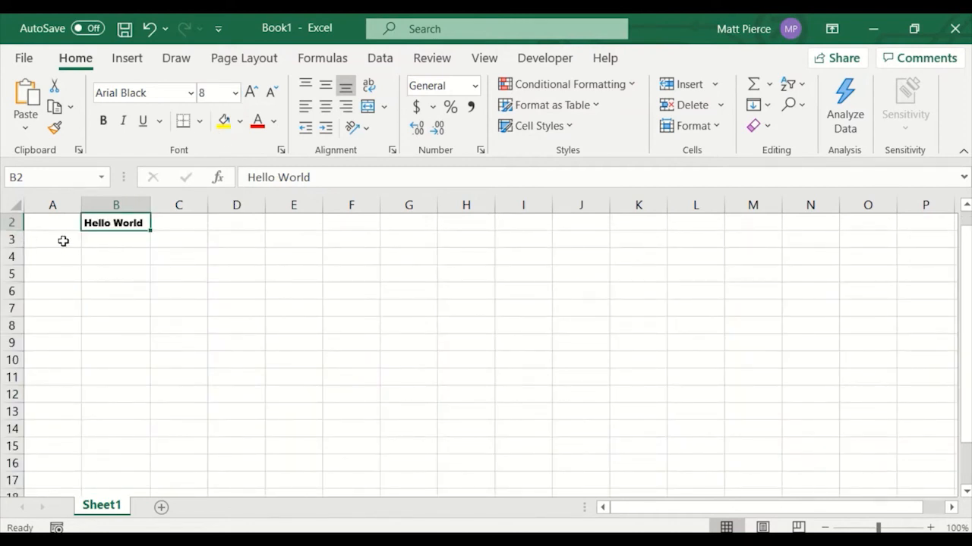
Select row 3 and set its font size to 2.
left_click(116, 246)
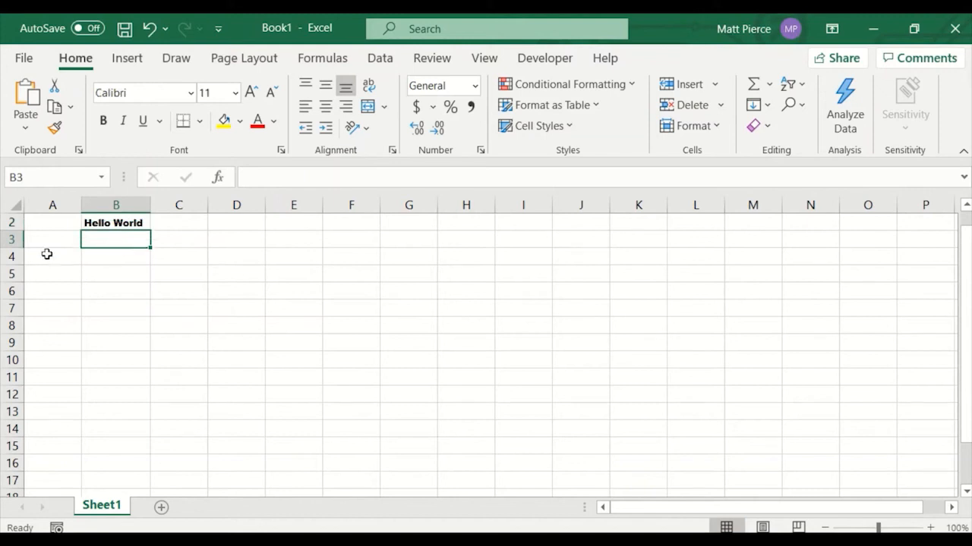
left_click(15, 241)
left_click(210, 93)
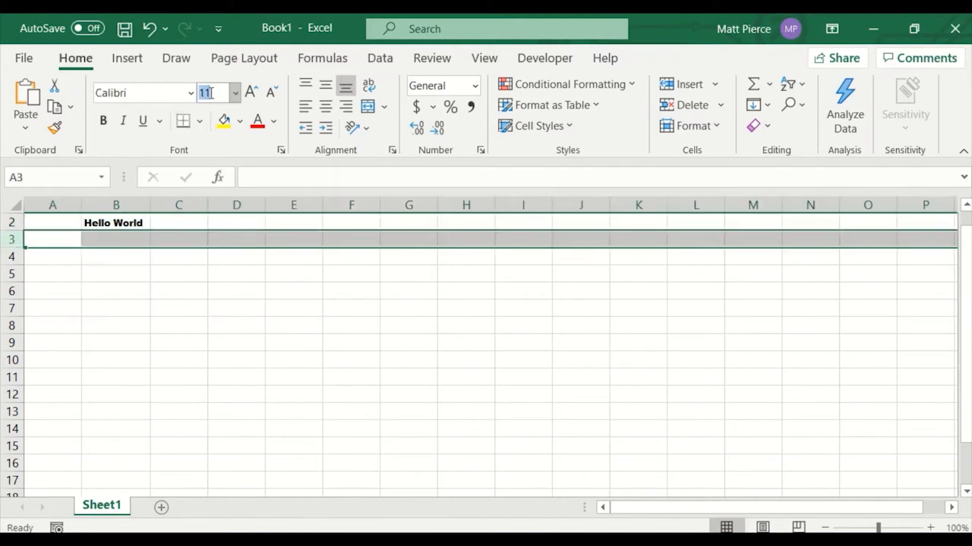
type("4")
key("Return")
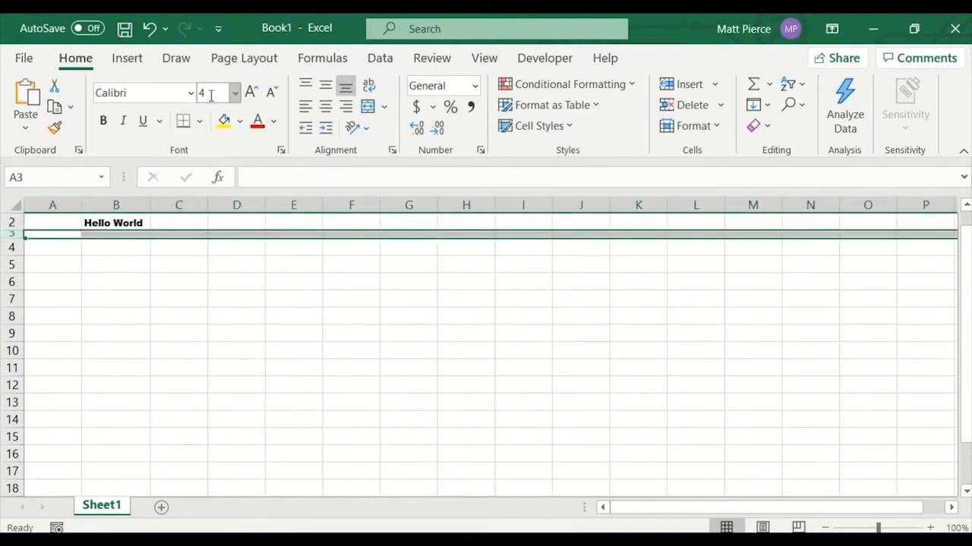
type("2")
key("Return")
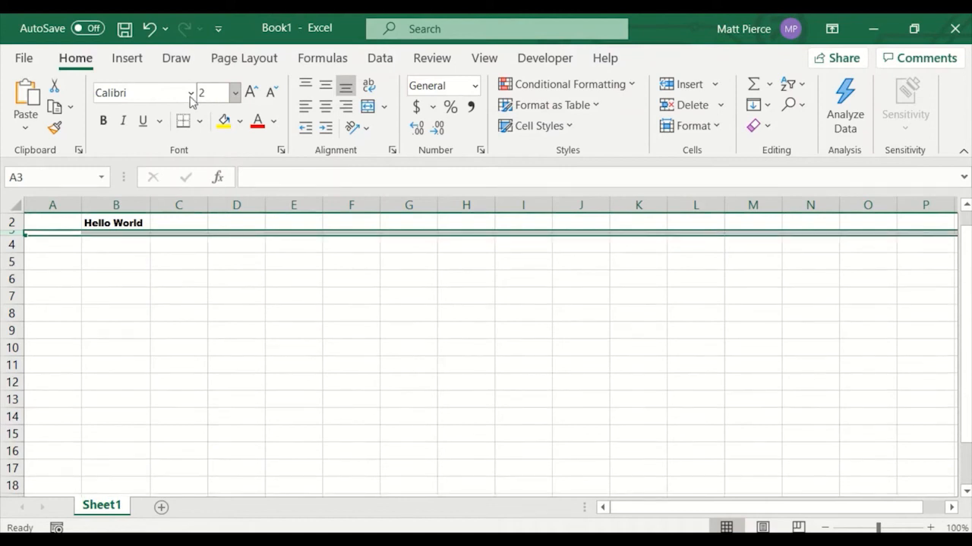
Resize row 3's height by its boundary and autofit it.
left_click(106, 266)
left_click_drag(21, 235, 23, 259)
double_click(23, 258)
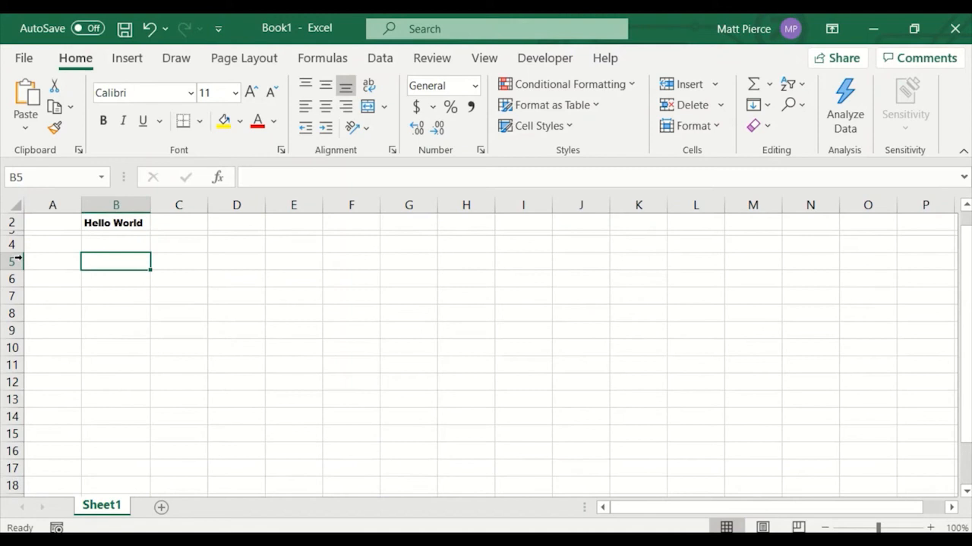
Inspect the font size of cell B3 in the shrunken row.
left_click(100, 234)
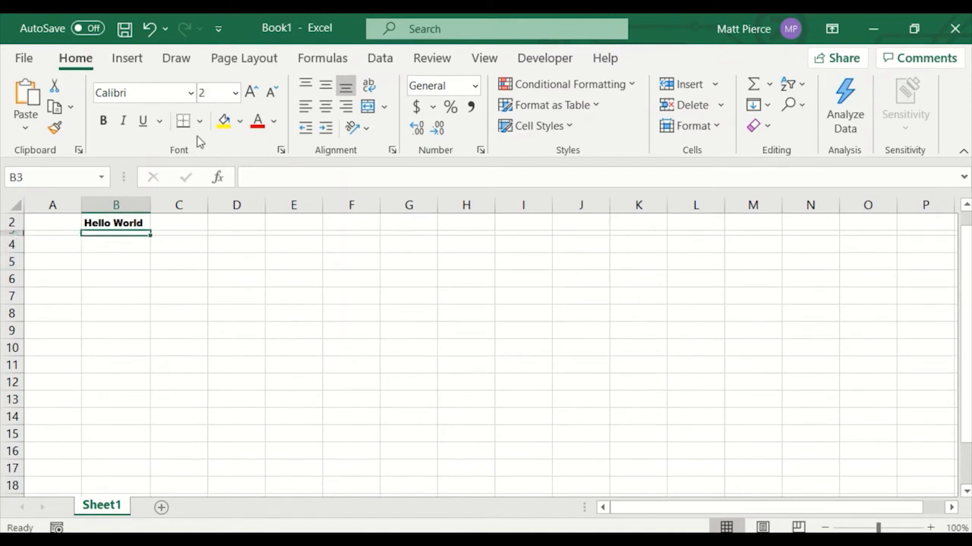
left_click(236, 93)
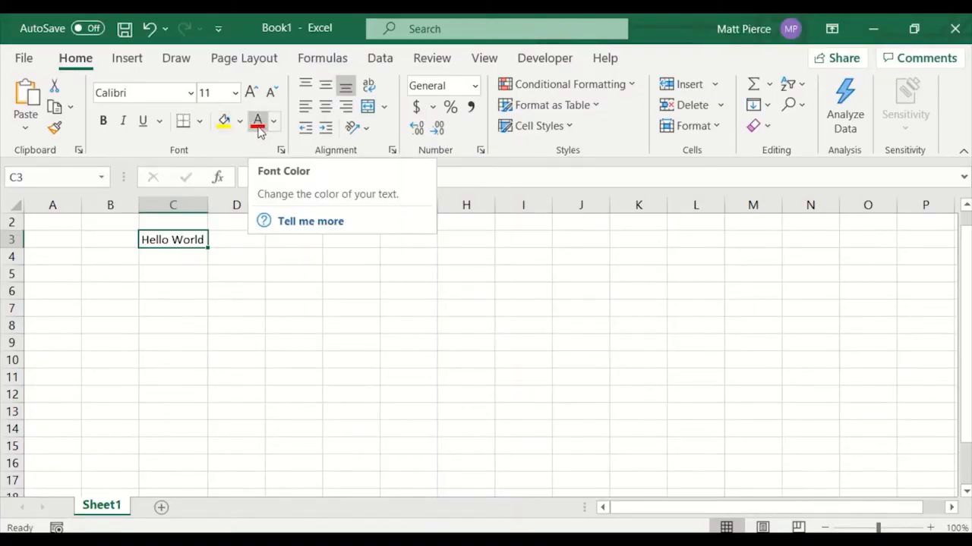
Apply red font colour to cell C3, then reset it to Automatic.
left_click(258, 123)
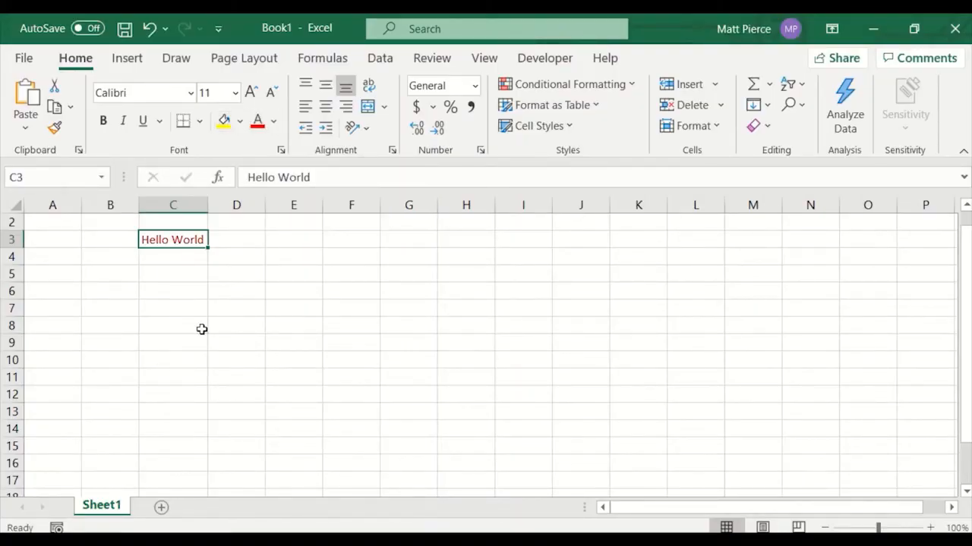
left_click(275, 125)
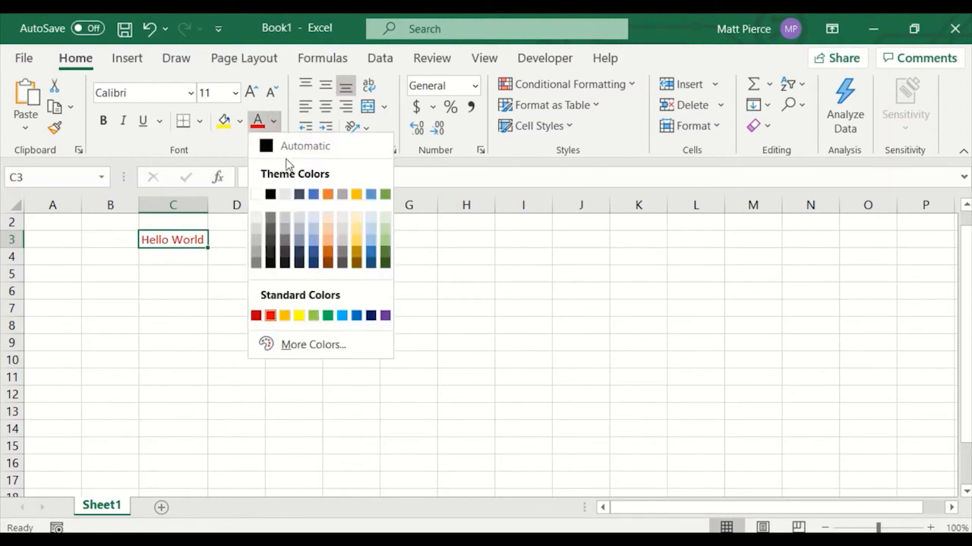
left_click(292, 146)
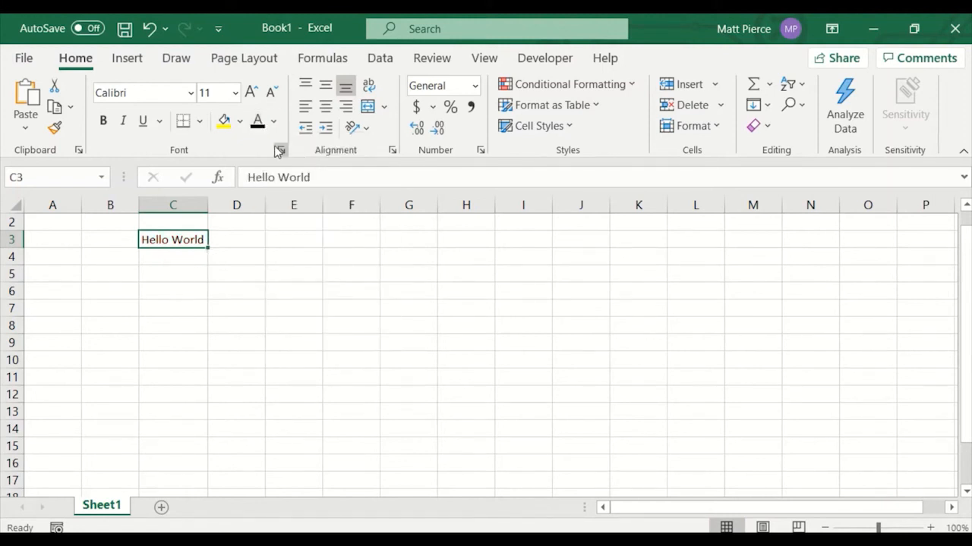
Change C3's font colour to theme orange, then to standard dark red.
left_click(274, 122)
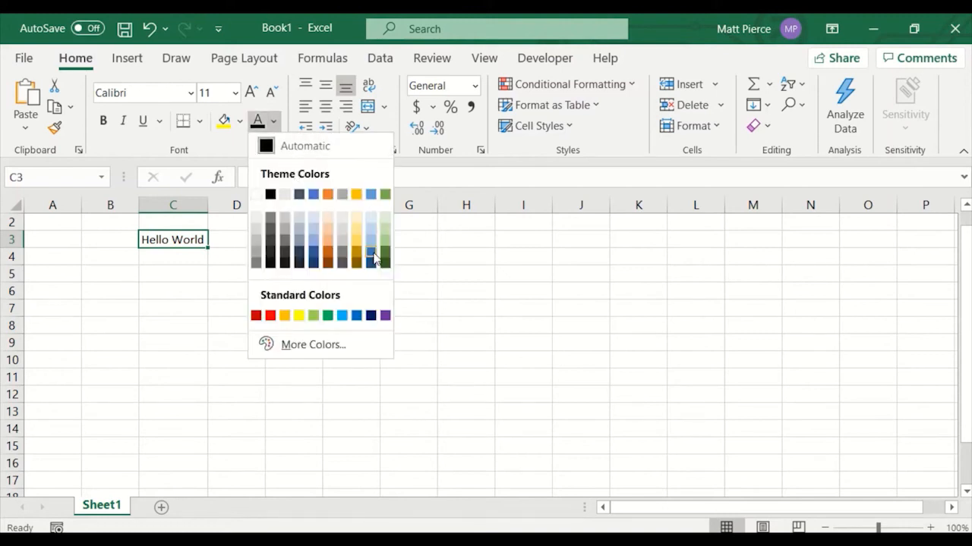
left_click(328, 195)
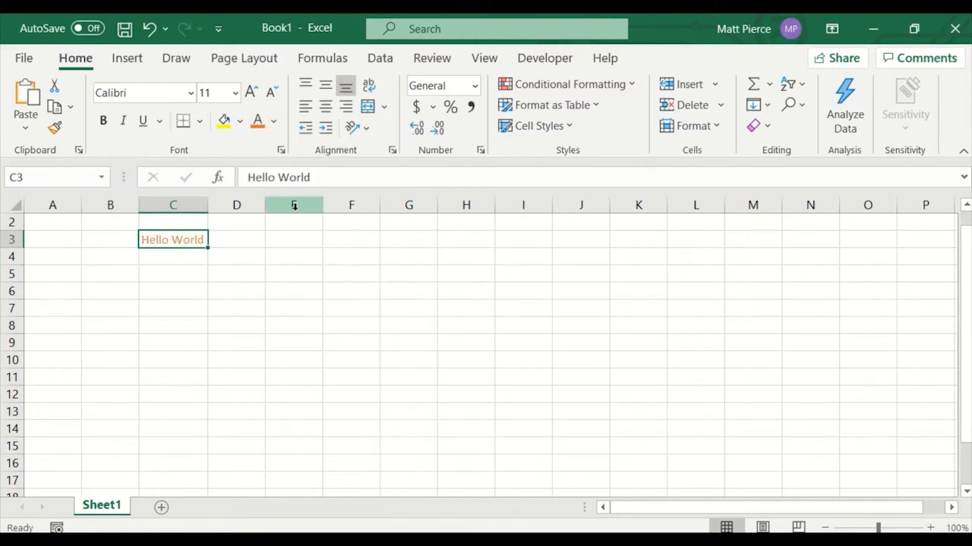
left_click(274, 121)
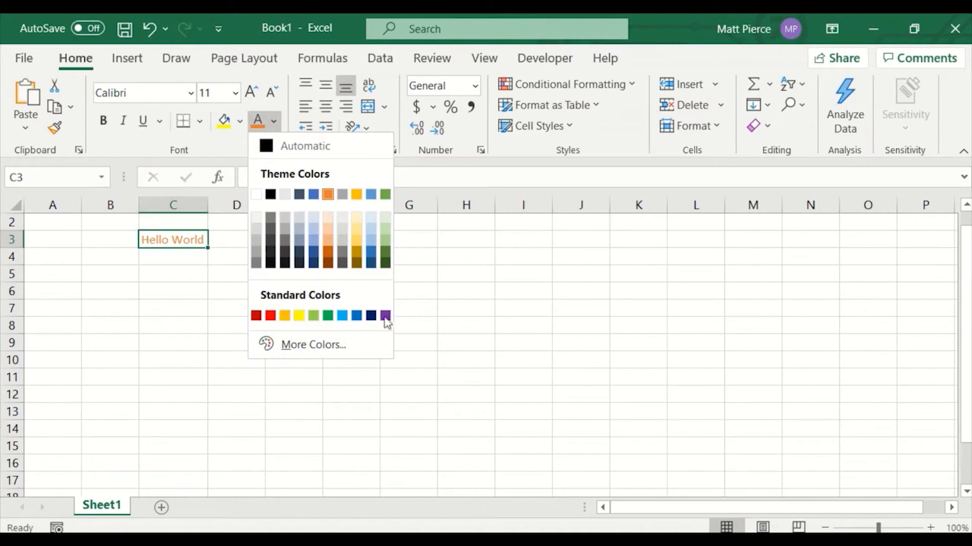
left_click(256, 315)
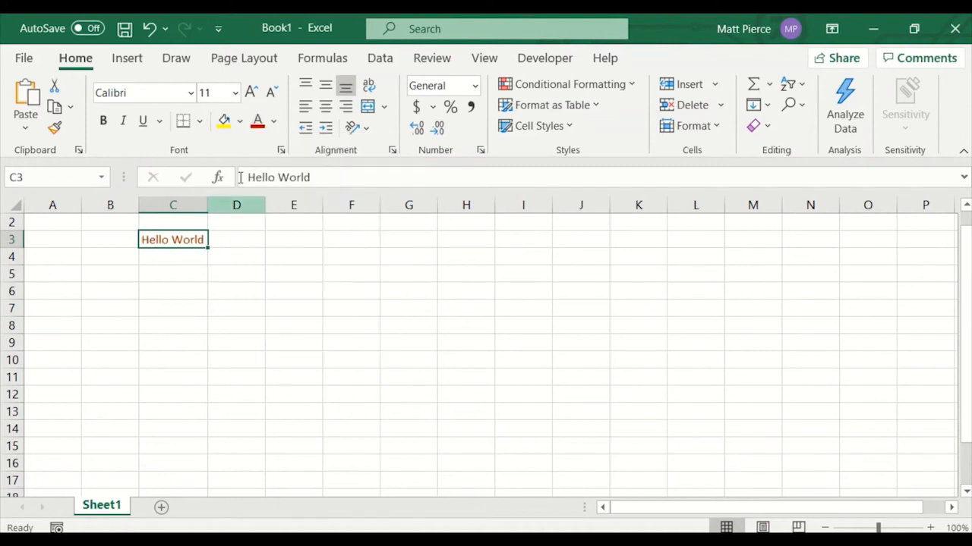
Open the More Colors dialog for C3's font colour and try several colours on the standard hexagon palette.
left_click(274, 121)
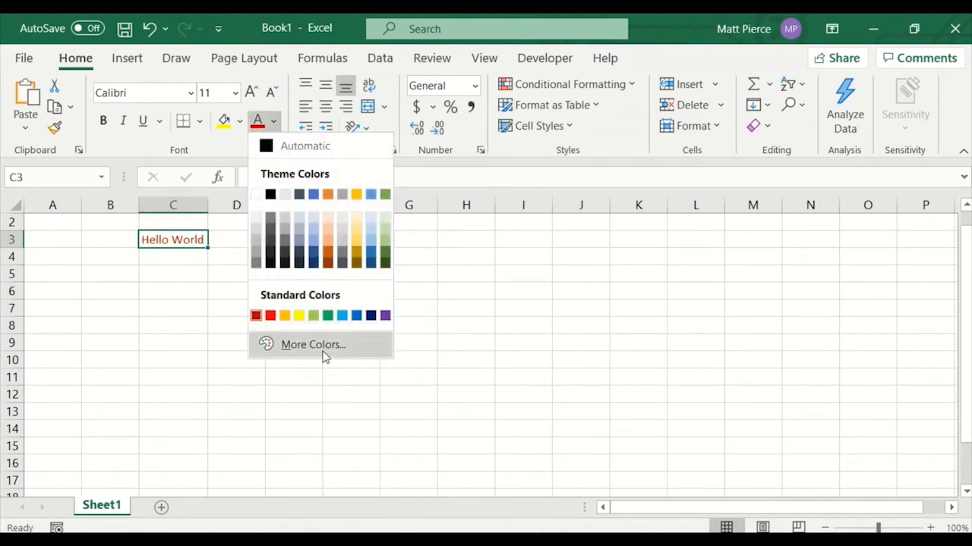
left_click(324, 357)
left_click_drag(742, 232, 436, 175)
left_click(378, 204)
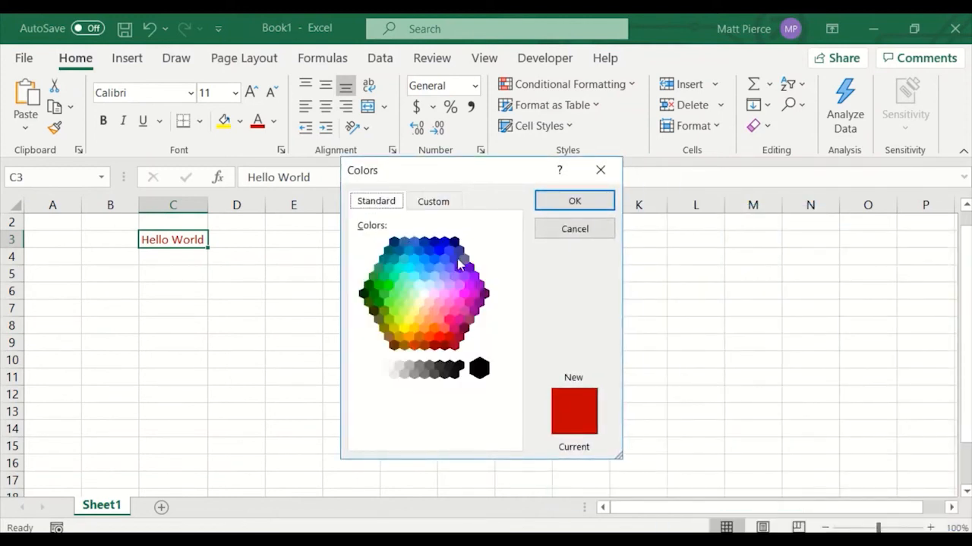
left_click(424, 295)
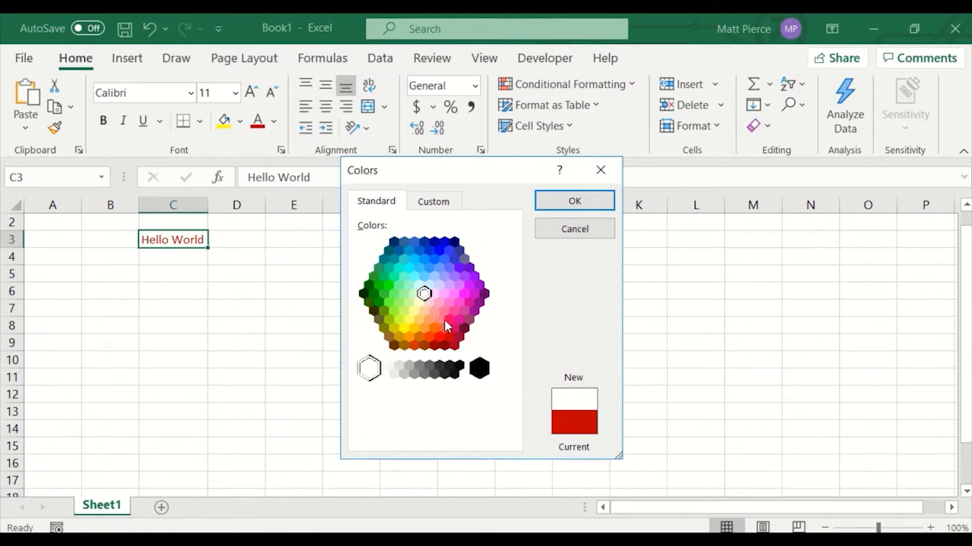
left_click(413, 343)
left_click(449, 320)
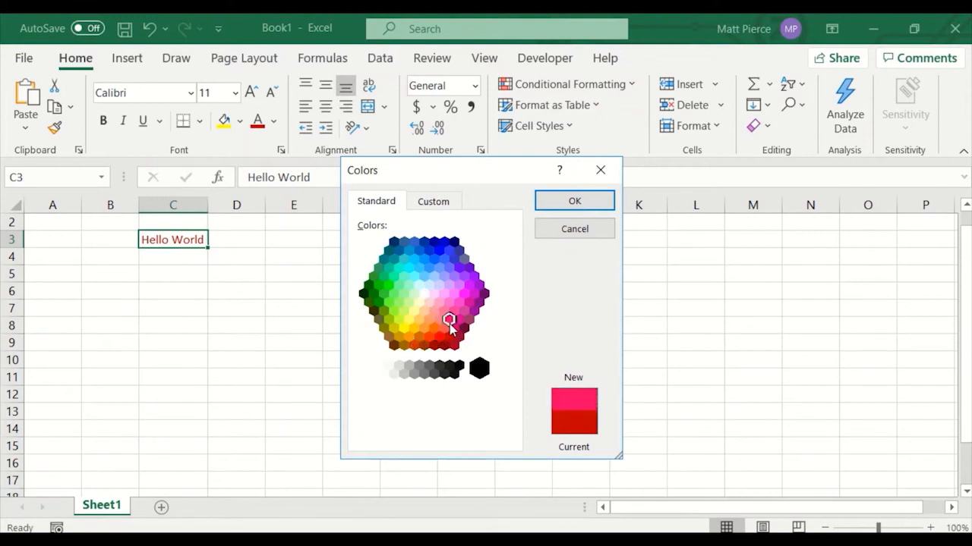
left_click(444, 259)
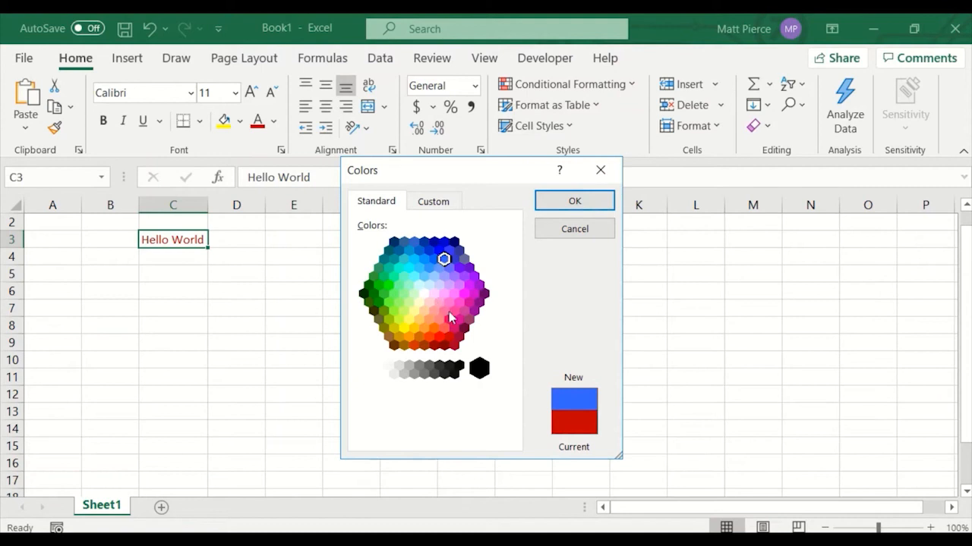
Explore the custom colour settings, switching the colour model to HSL and back to RGB and adjusting the luminance slider.
left_click(433, 203)
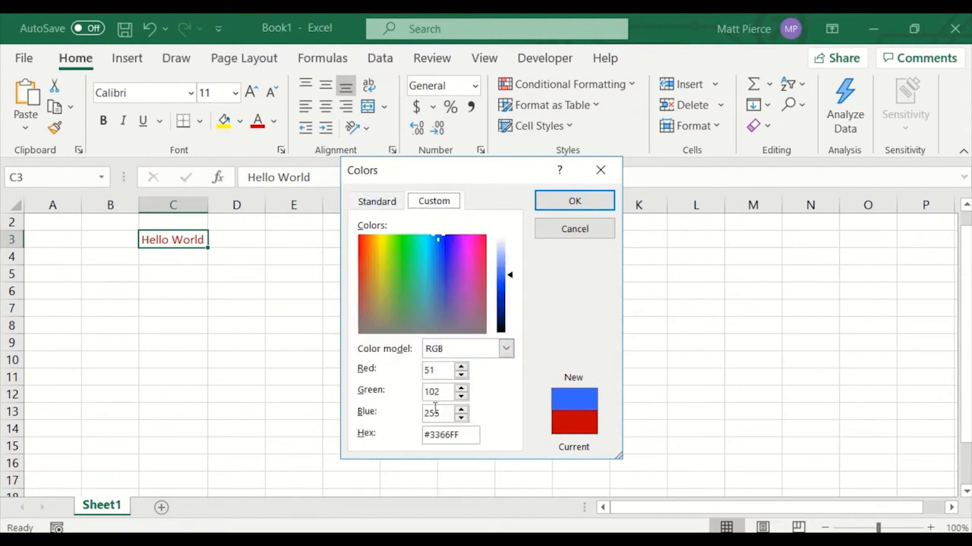
left_click(503, 349)
left_click(459, 378)
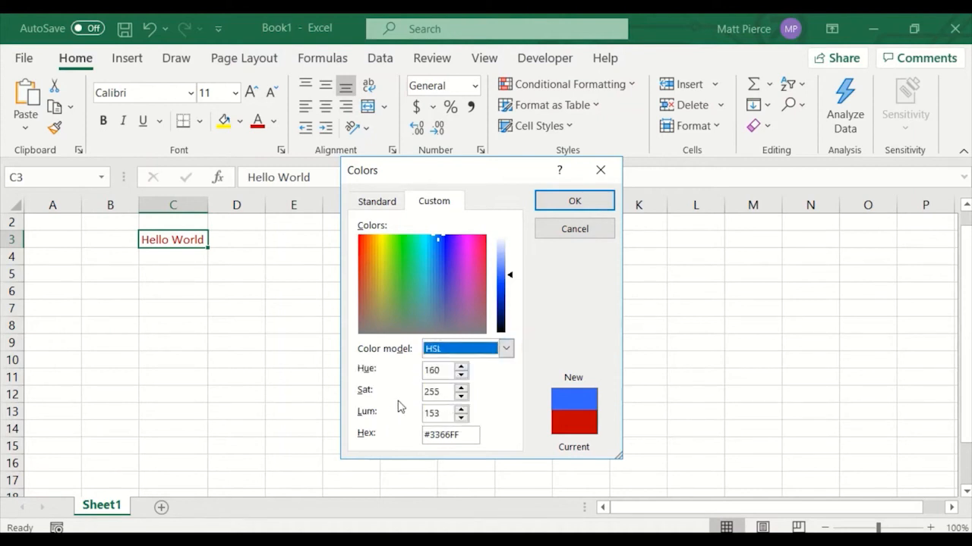
left_click(504, 348)
left_click(458, 368)
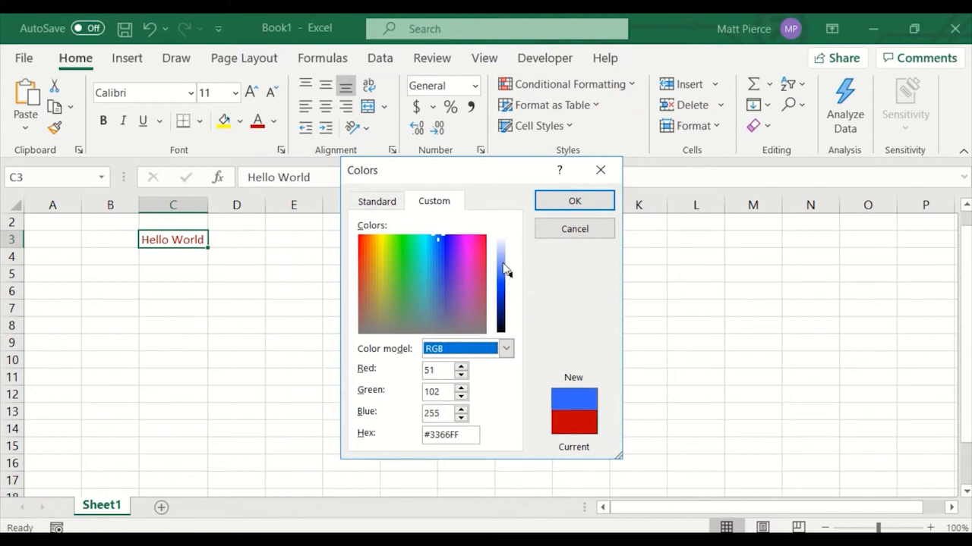
left_click_drag(507, 275, 507, 256)
Pick an orange from the standard palette, lighten it to RGB 255, 176, 97 and apply it to C3's font.
left_click(380, 202)
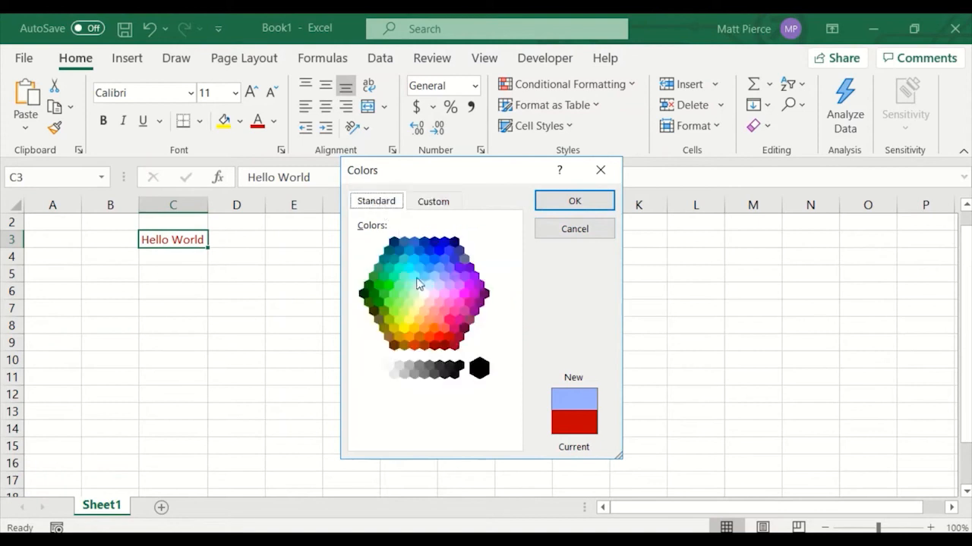
left_click(420, 338)
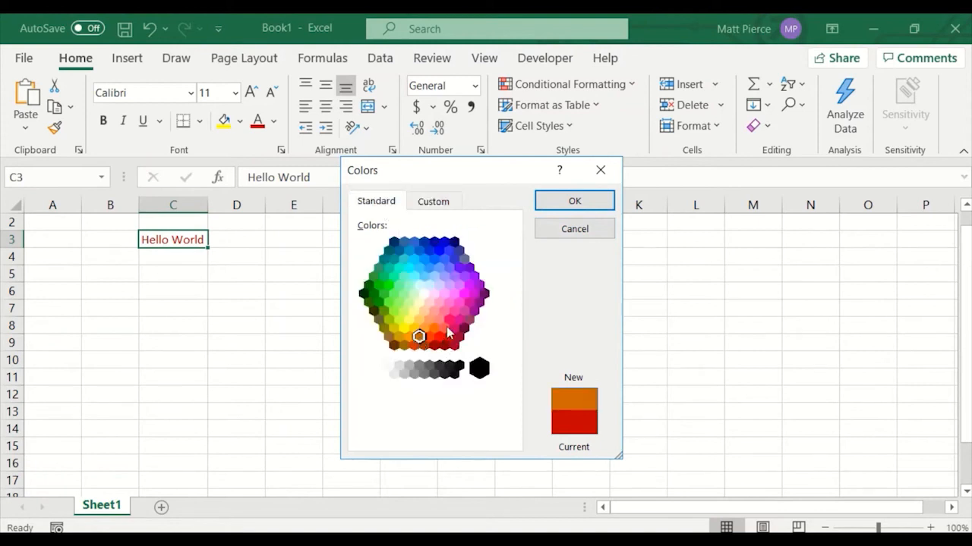
left_click(433, 203)
left_click(503, 267)
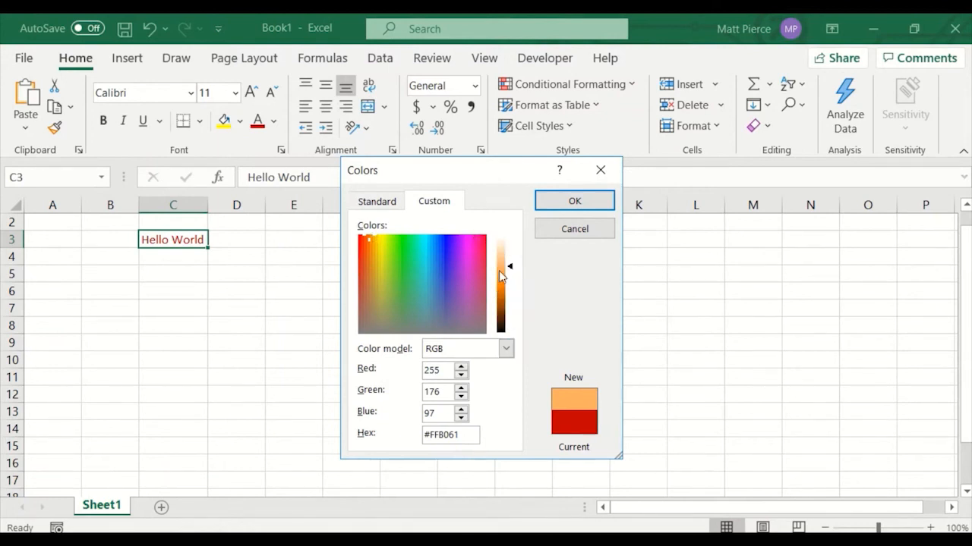
left_click(574, 203)
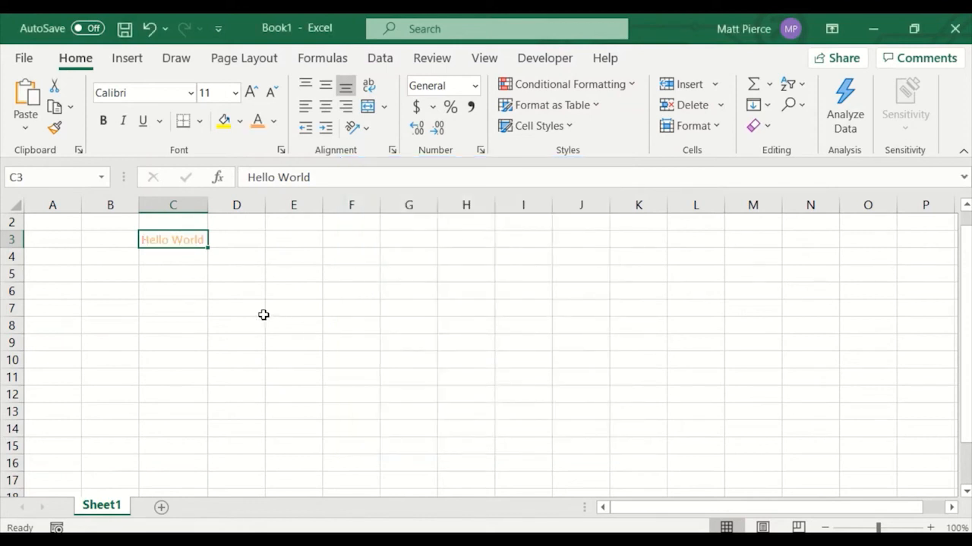
Reset C3's font colour to Automatic and apply the default yellow fill to the cell.
left_click(273, 121)
left_click(286, 144)
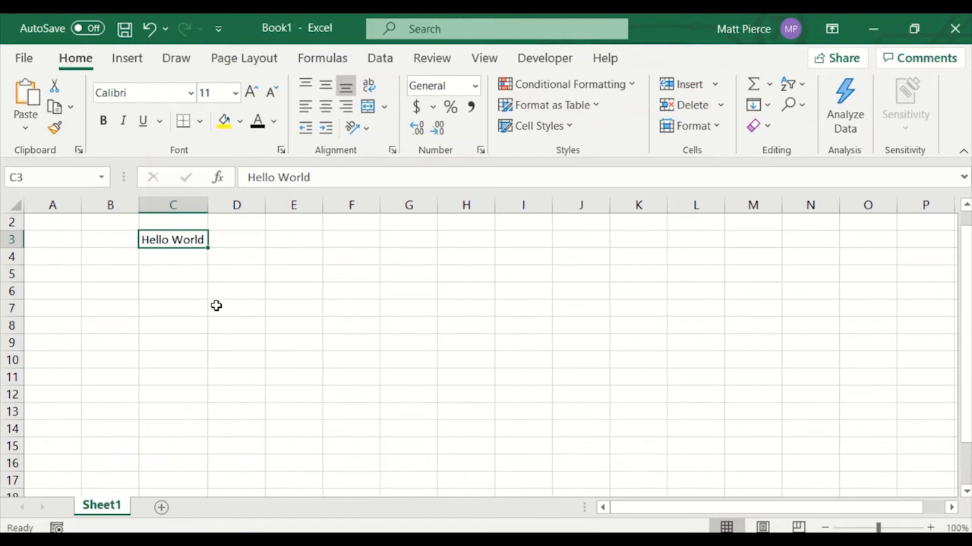
left_click(224, 126)
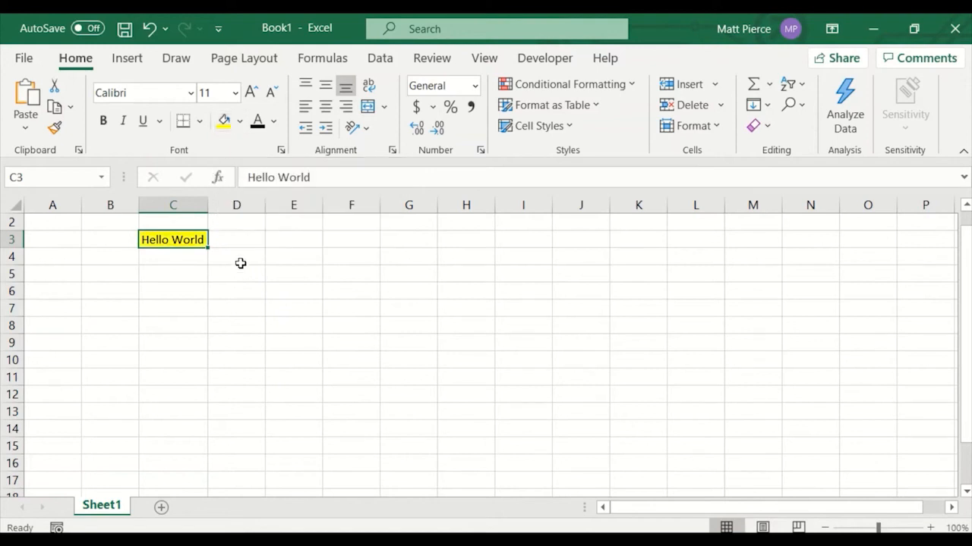
Change C3's fill colour to theme orange, then to standard light blue.
left_click(239, 126)
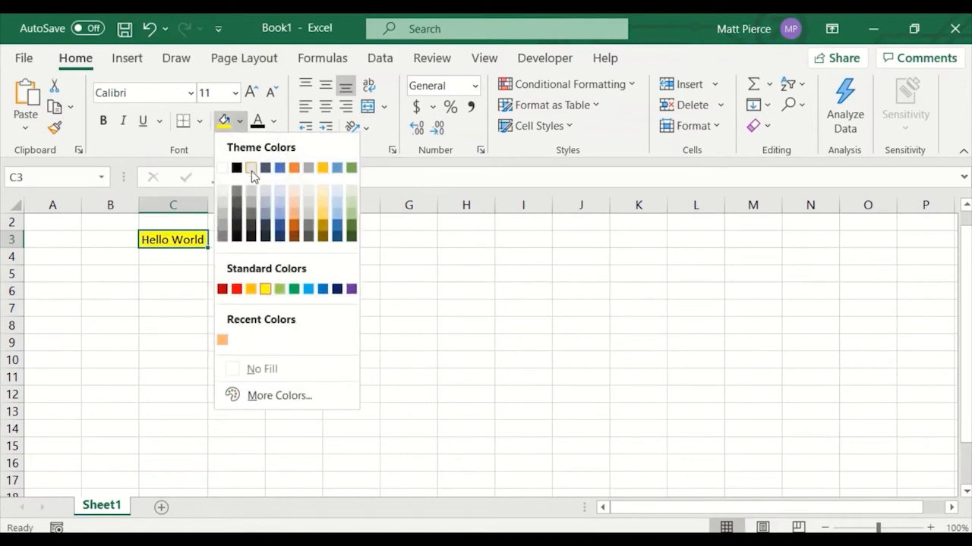
left_click(293, 168)
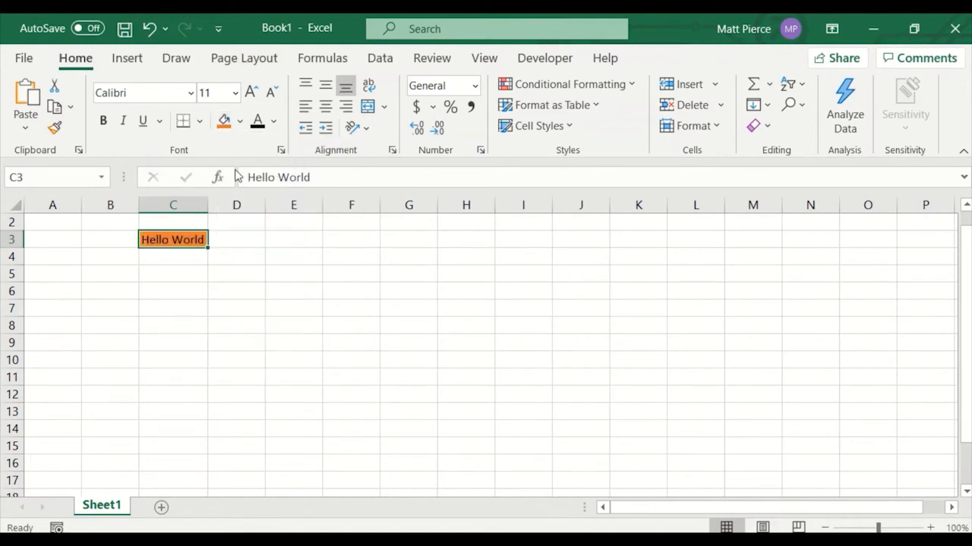
left_click(241, 124)
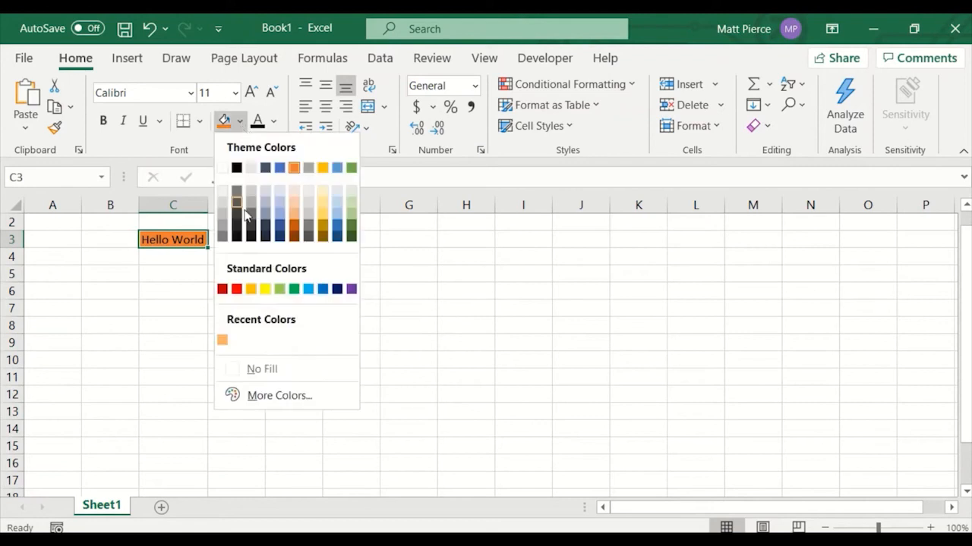
left_click(313, 290)
Remove C3's fill, then open the fill's More Colors dialog, view its Custom settings and cancel.
left_click(240, 123)
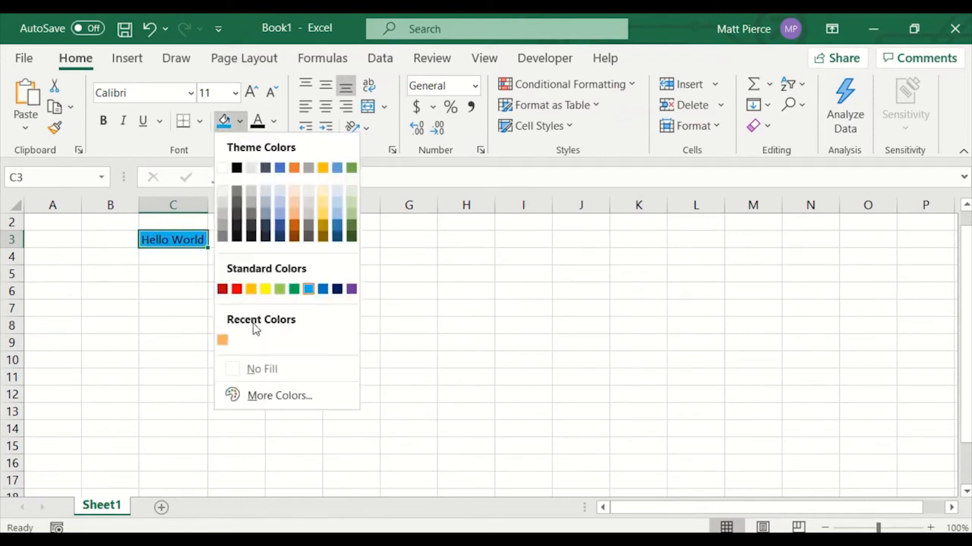
left_click(242, 370)
left_click(241, 131)
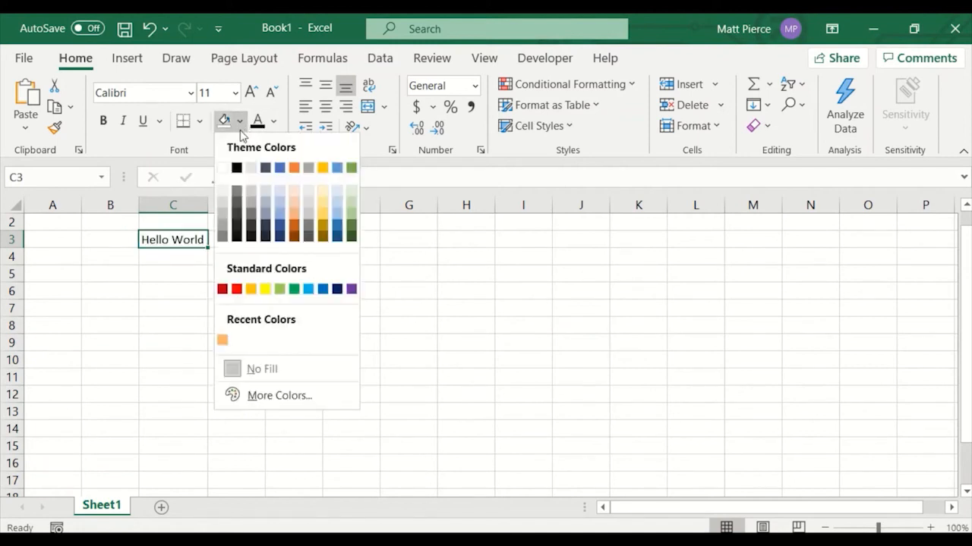
left_click(275, 403)
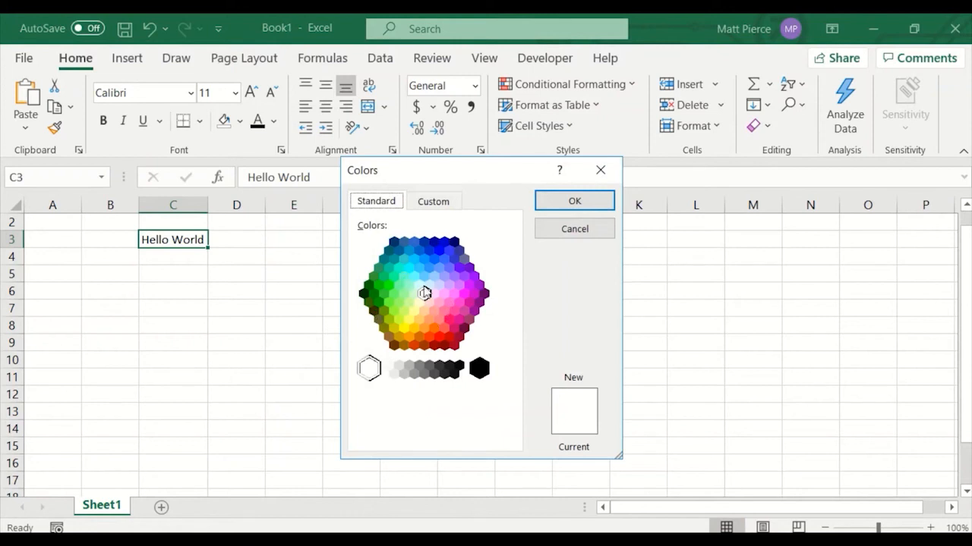
left_click(426, 202)
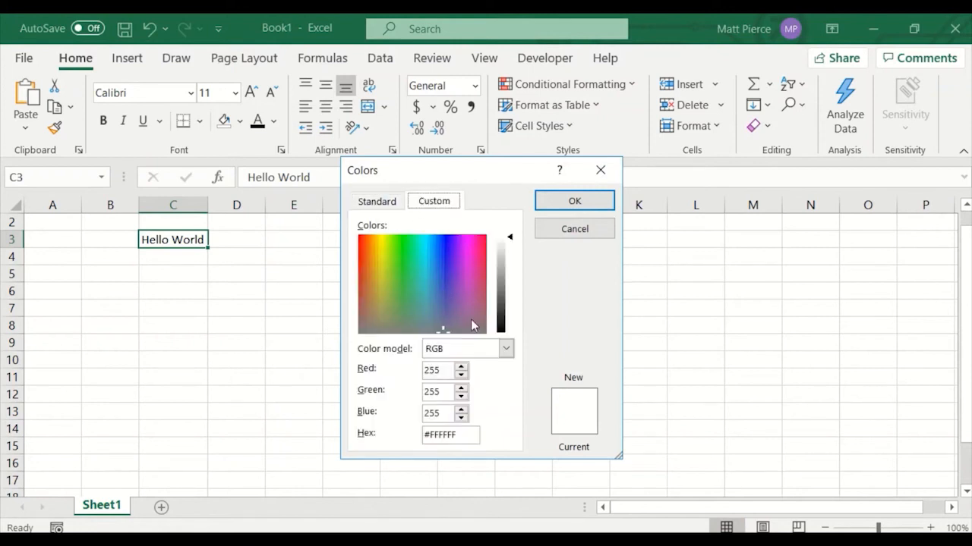
left_click(584, 230)
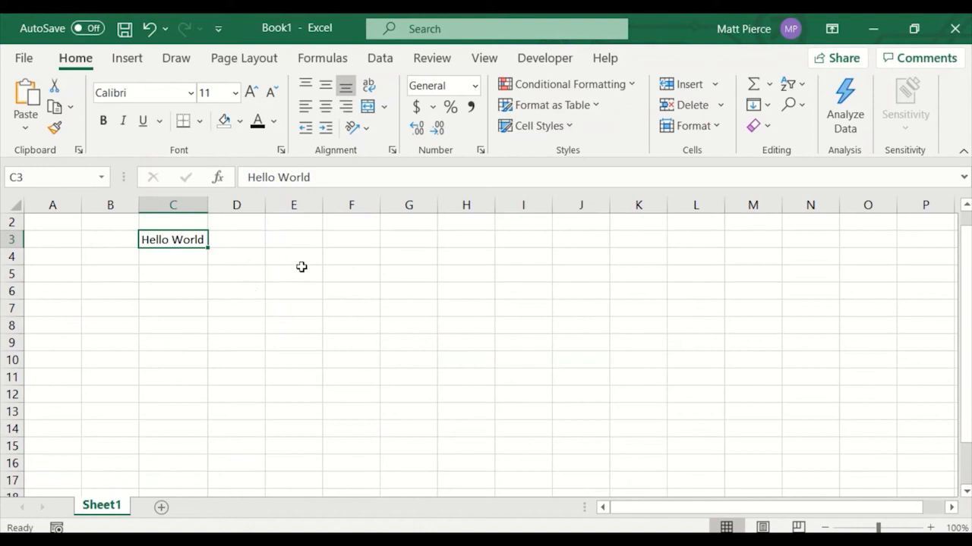
Apply All Borders to the range D4:F9, then undo the borders.
left_click_drag(302, 267, 351, 432)
left_click(211, 304)
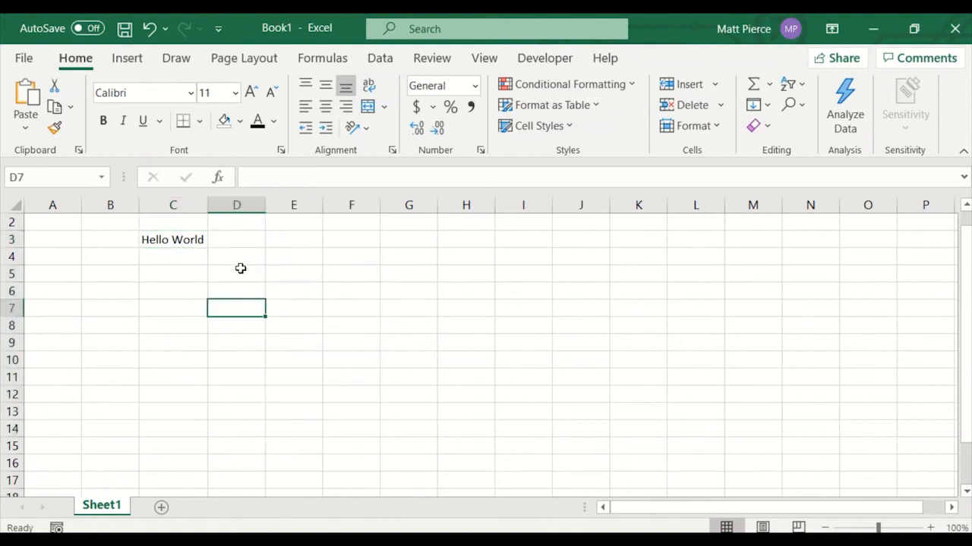
left_click_drag(239, 260, 356, 347)
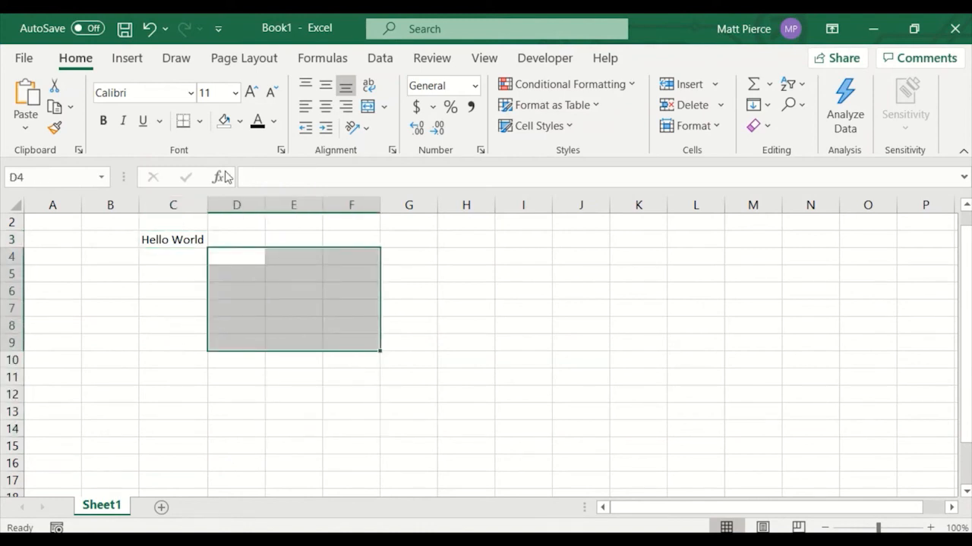
left_click(198, 121)
left_click(233, 303)
left_click(421, 376)
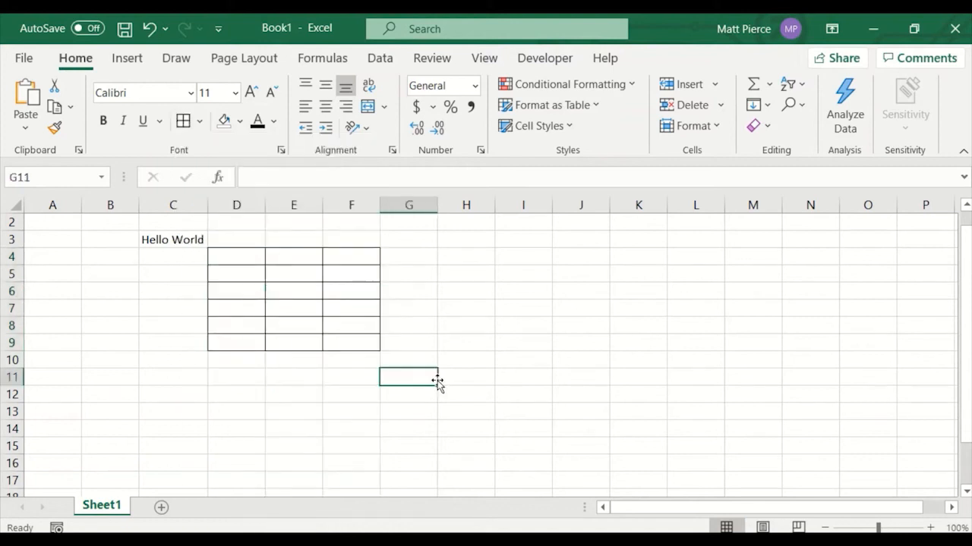
key("ctrl+z")
left_click(148, 290)
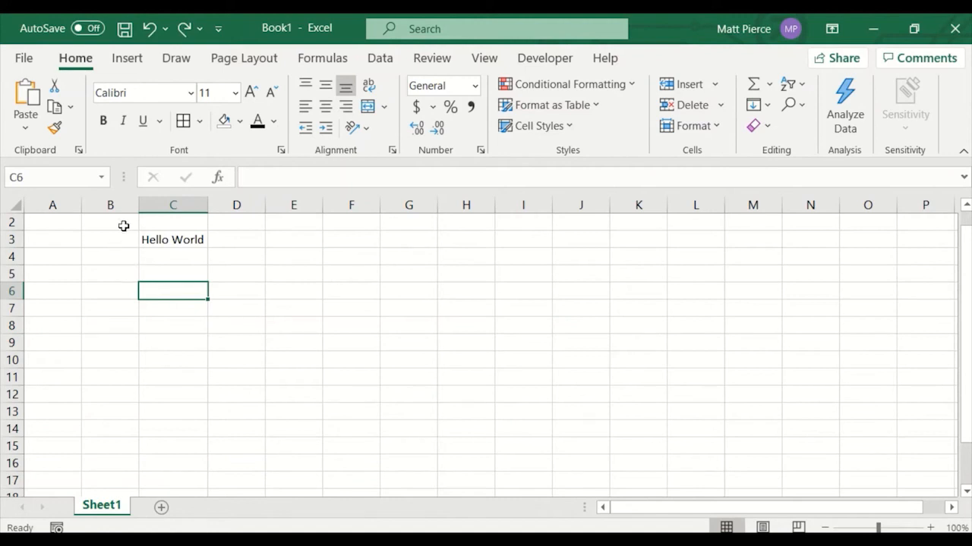
Hide and reshow the sheet's gridlines, first through the page layout sheet options, then through the view settings.
left_click_drag(345, 241, 128, 268)
left_click(242, 330)
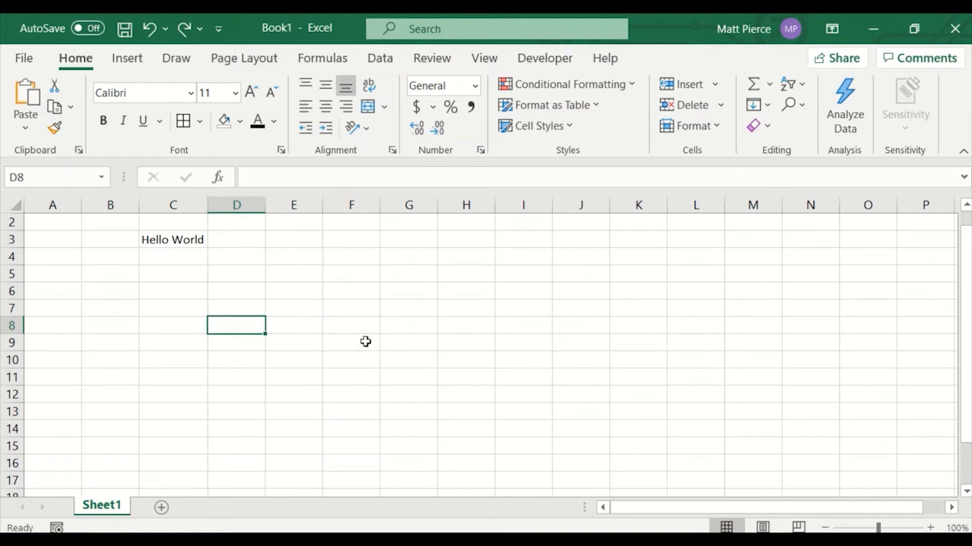
left_click(253, 62)
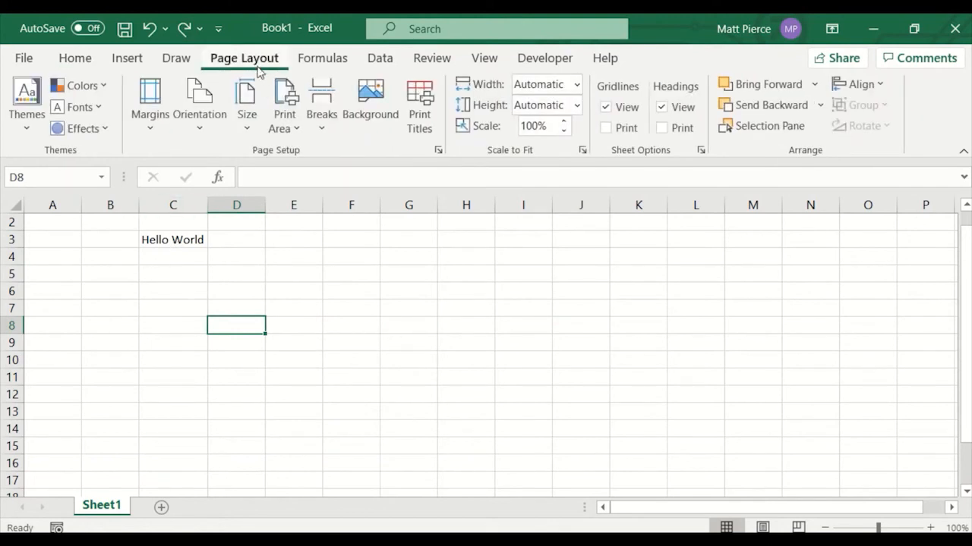
left_click(606, 107)
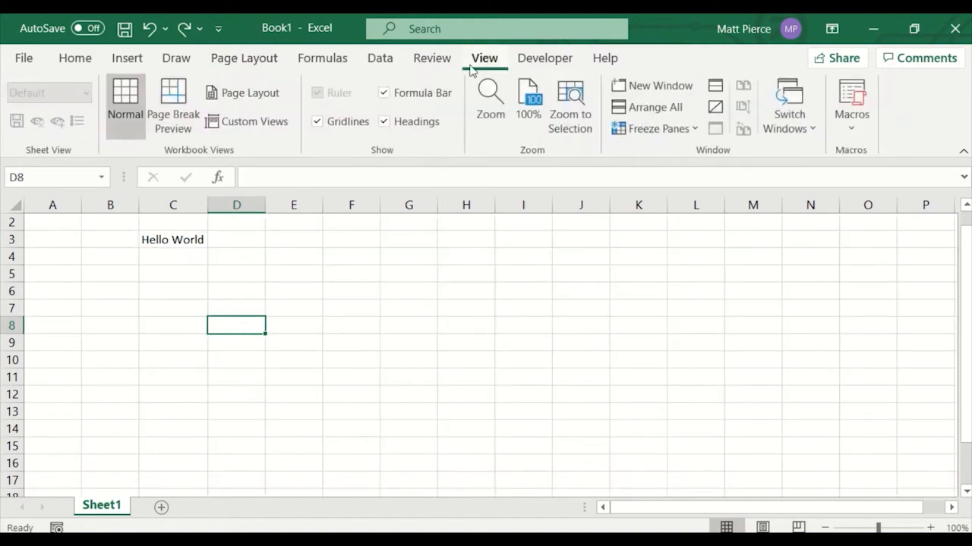
left_click(318, 122)
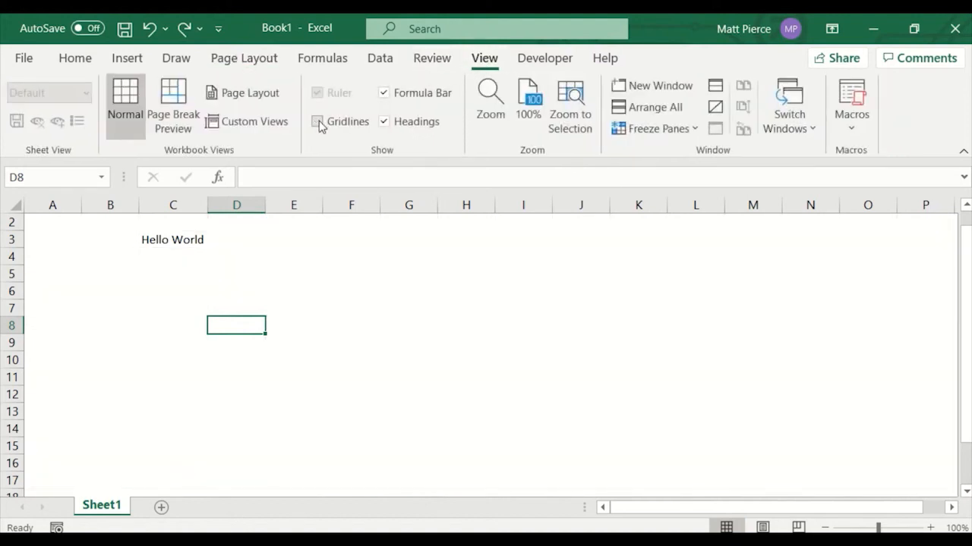
left_click(318, 122)
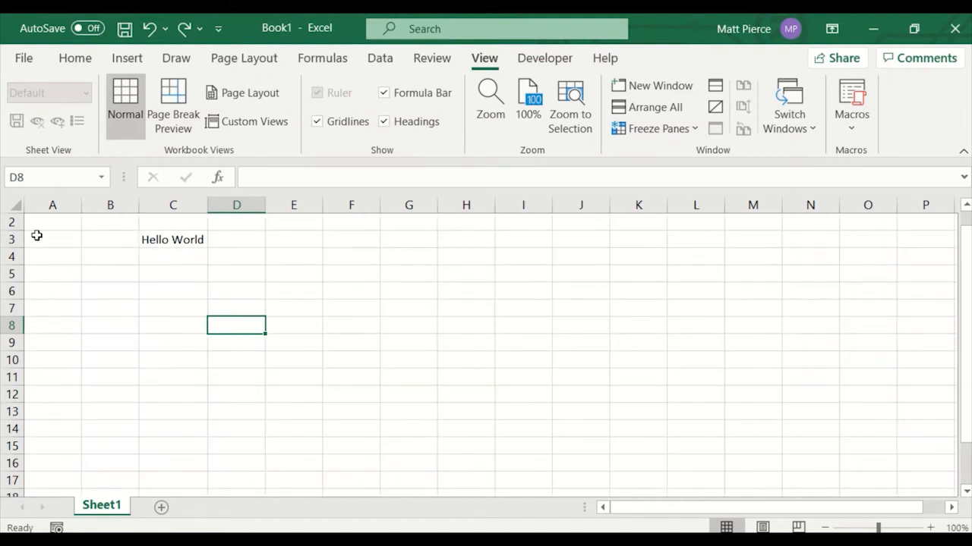
Select the whole sheet and fill it with white to hide the gridlines.
left_click(15, 206)
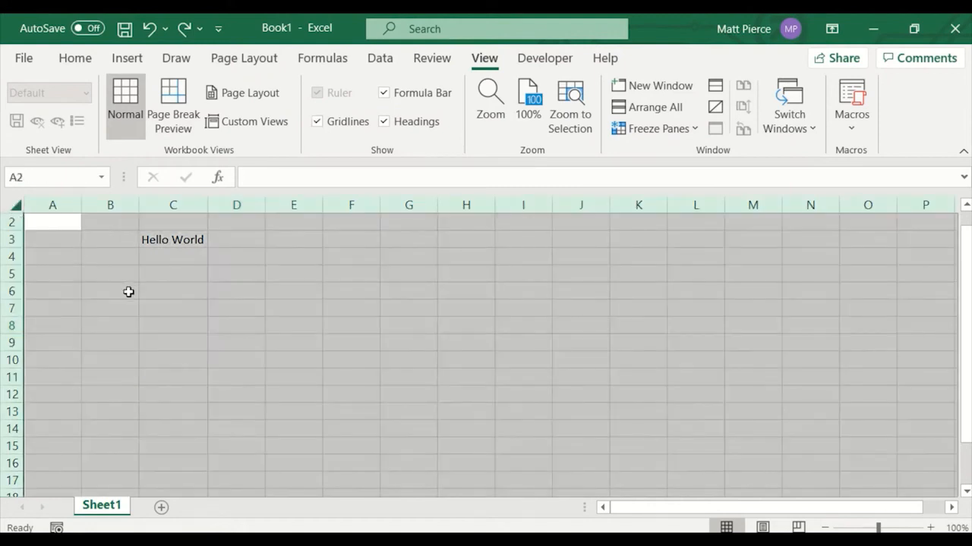
left_click(76, 59)
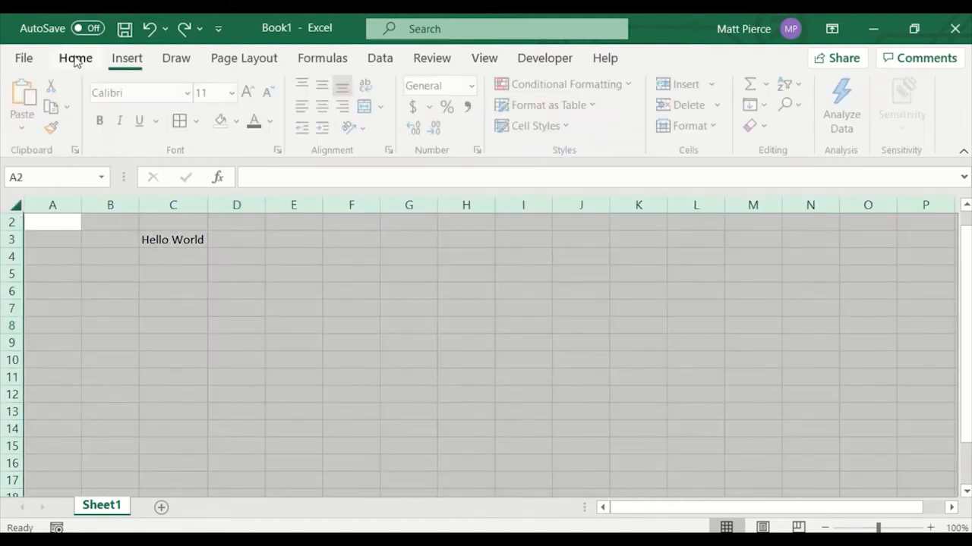
left_click(240, 121)
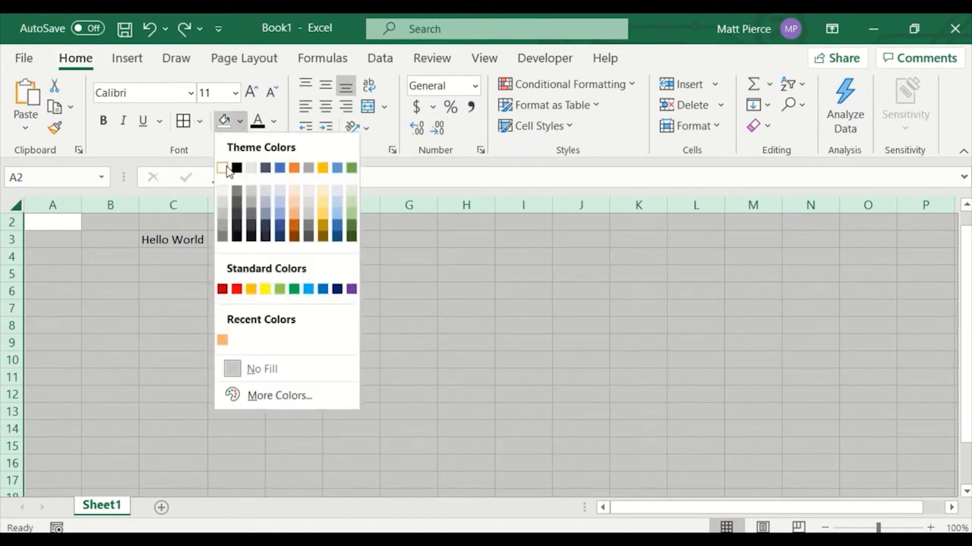
left_click(228, 168)
left_click(66, 222)
left_click(111, 255)
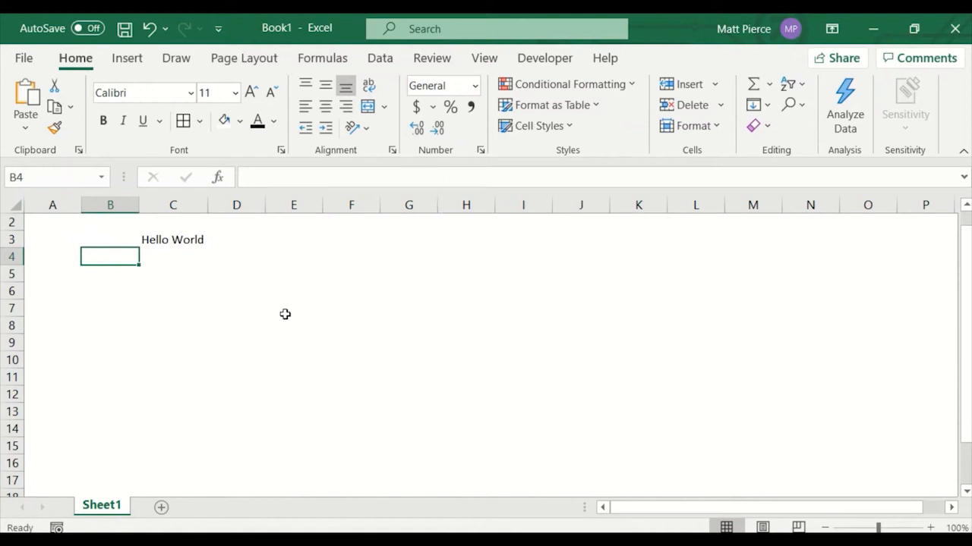
left_click(481, 61)
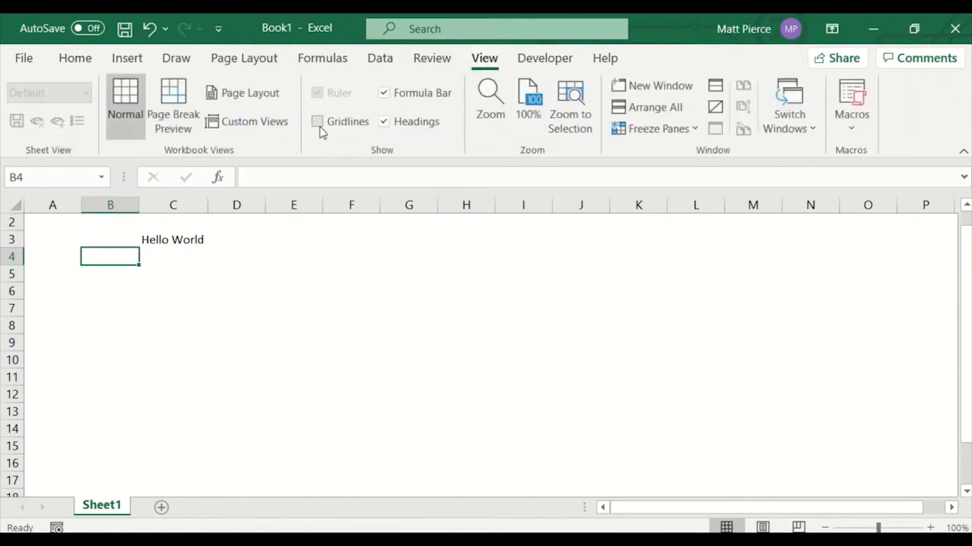
Turn the gridlines view option off through the page layout sheet options, then back on through the view settings.
left_click(254, 62)
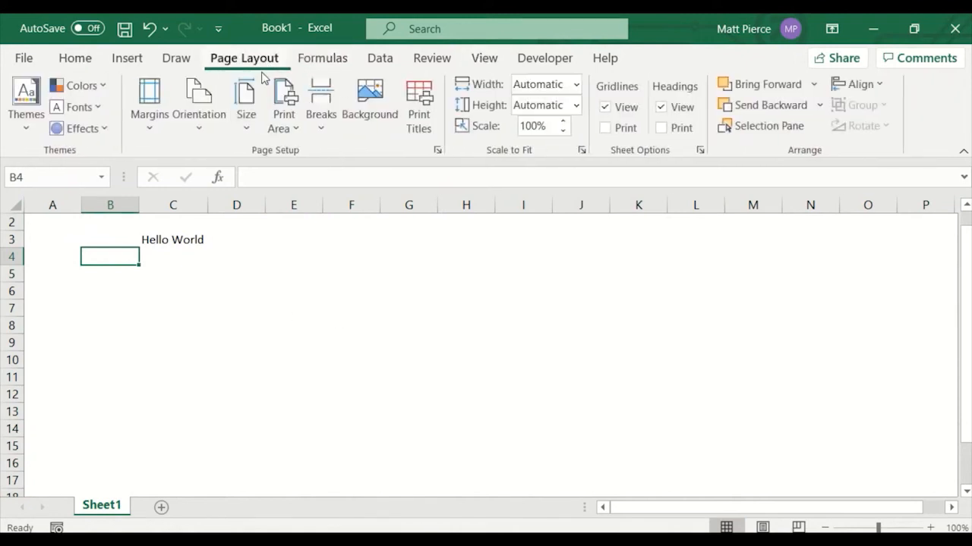
left_click(607, 107)
left_click(484, 59)
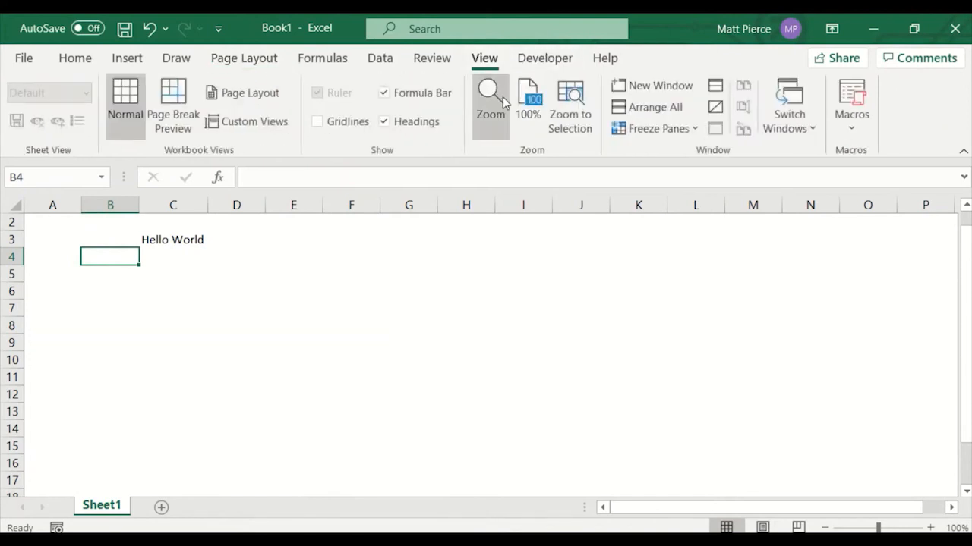
left_click(317, 122)
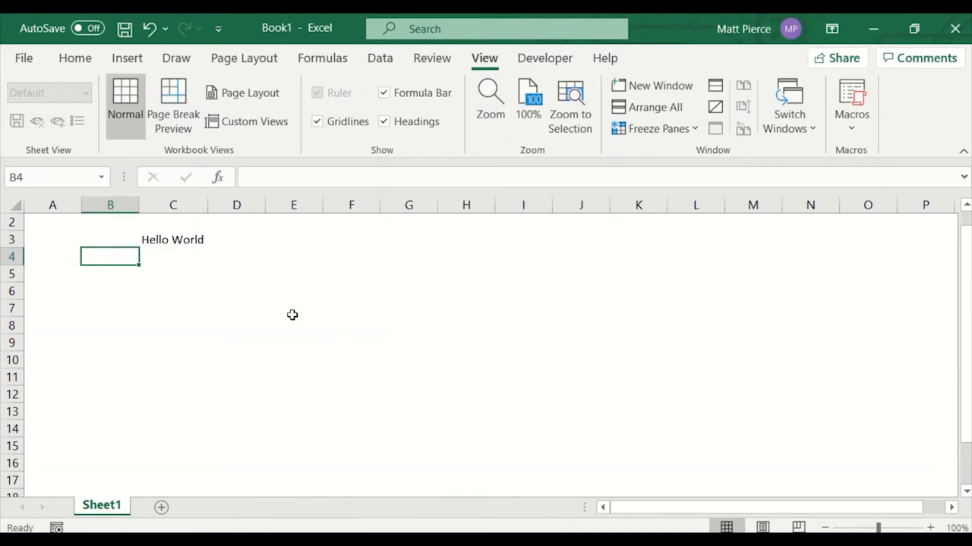
Select the entire sheet and clear its contents.
left_click(274, 312)
left_click(75, 61)
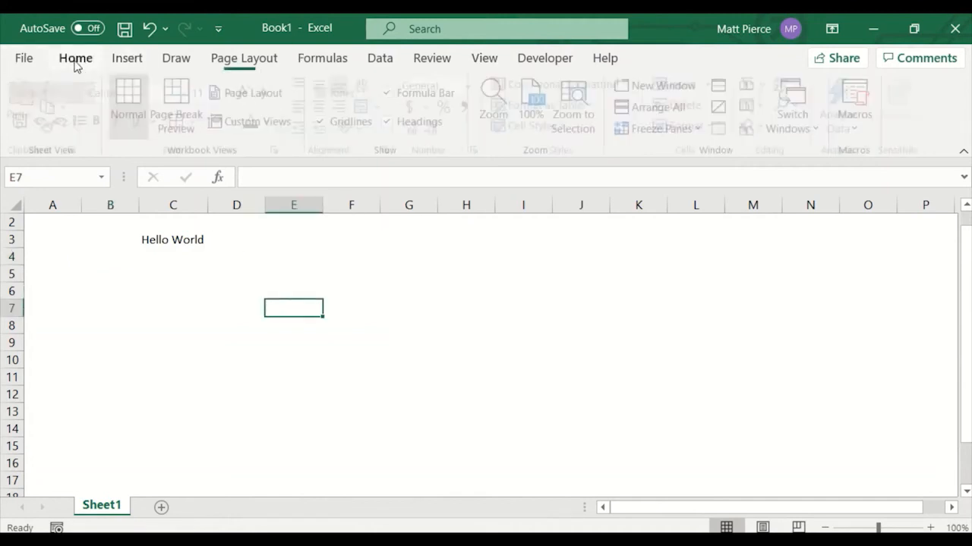
left_click(12, 207)
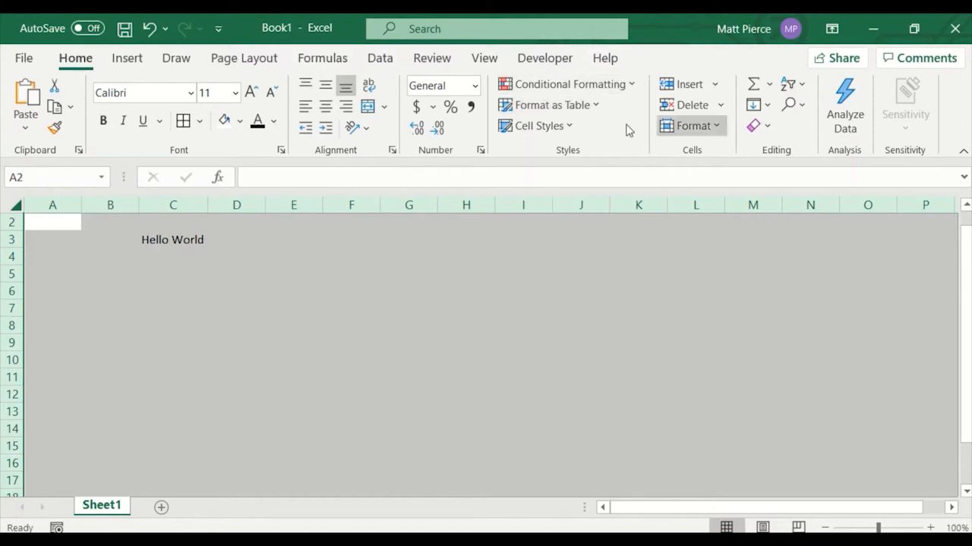
left_click(293, 327)
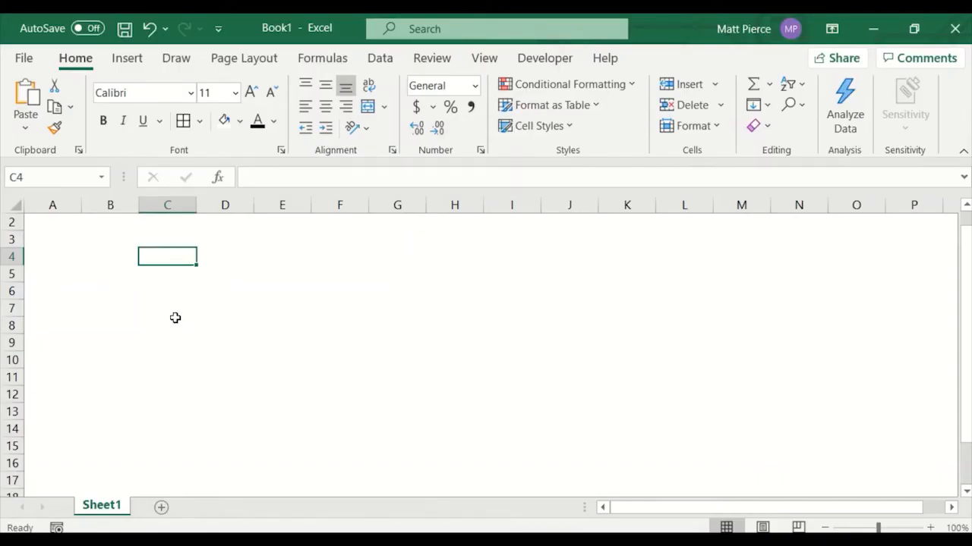
Enter 123 in C4 and abc in C5.
type("123")
key("Tab")
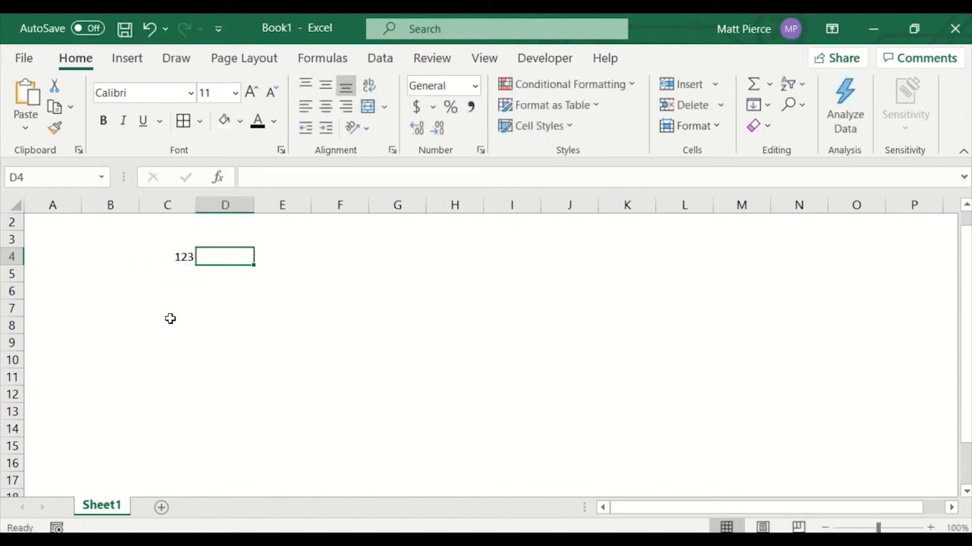
left_click(173, 261)
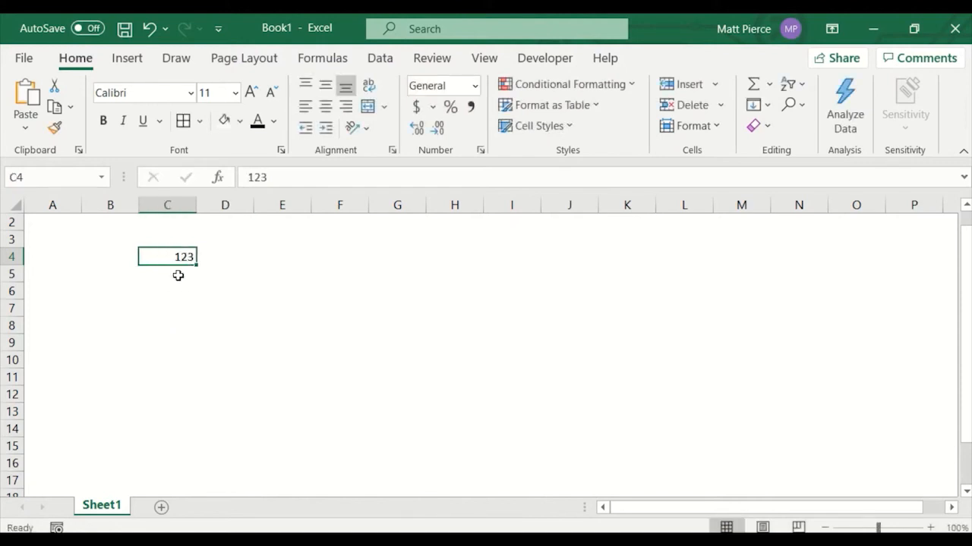
left_click(178, 275)
type("abc")
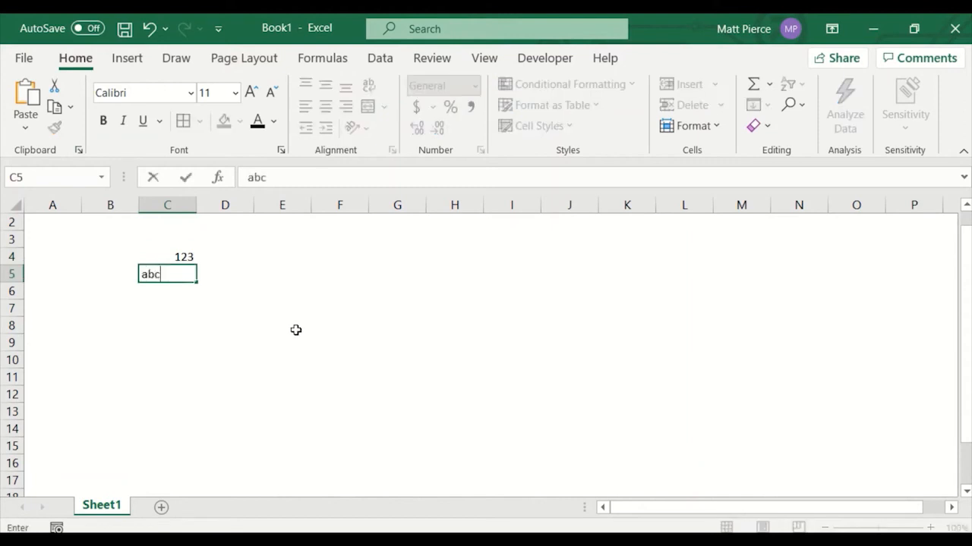
key("Tab")
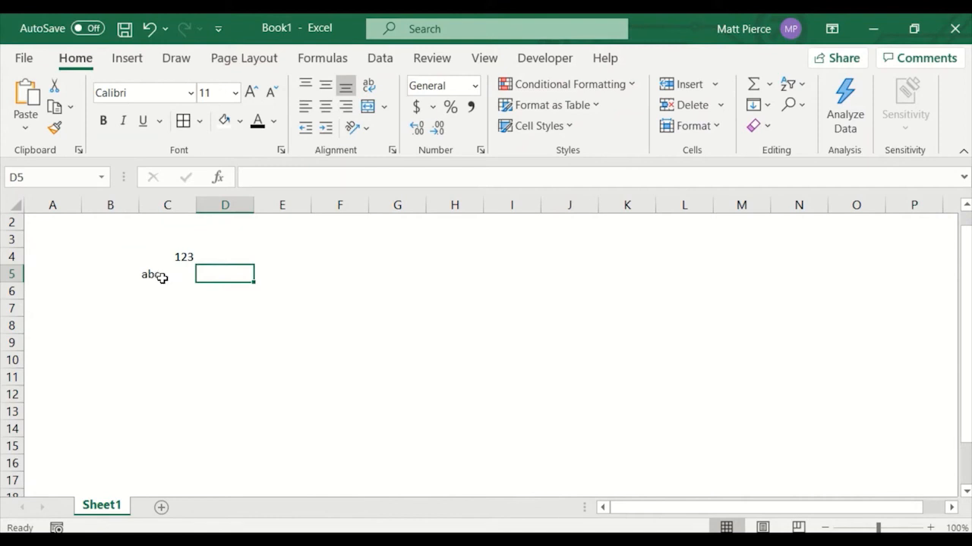
left_click(161, 278)
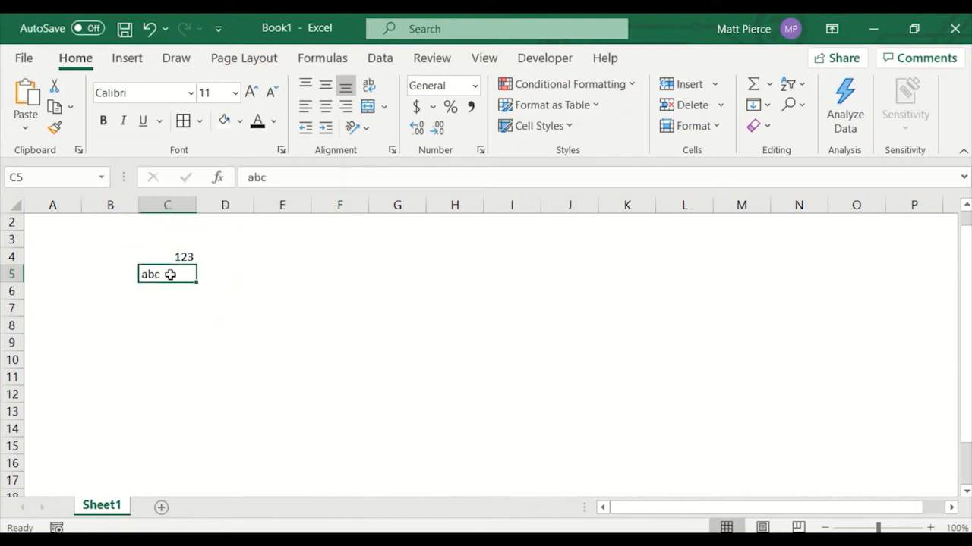
Apply left, center and right alignment to C4:C5 in turn, then remove the right alignment.
left_click_drag(169, 258, 173, 275)
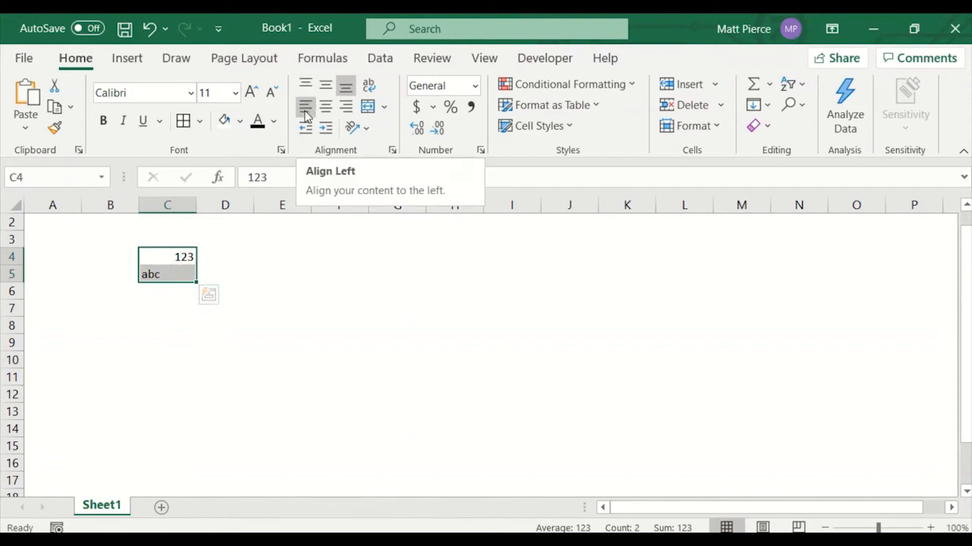
left_click(305, 108)
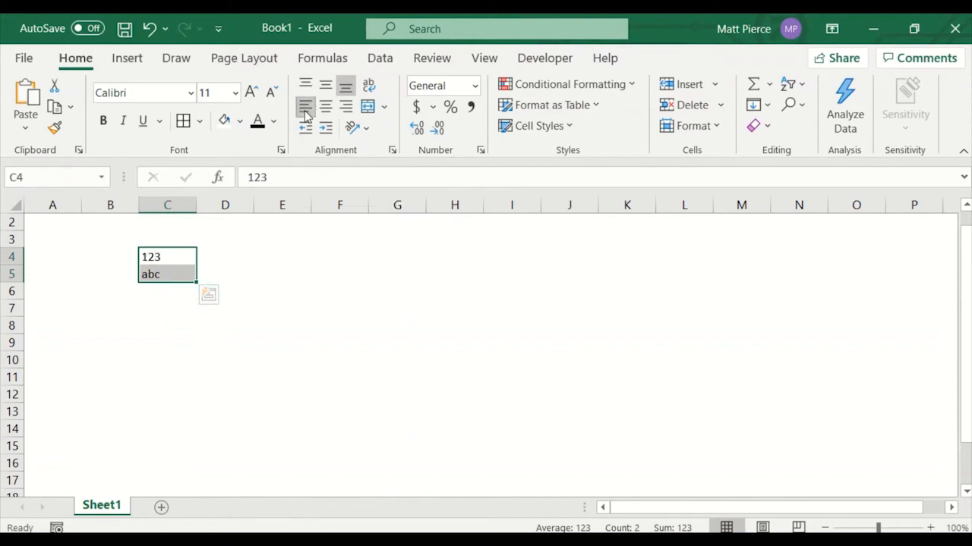
left_click(326, 112)
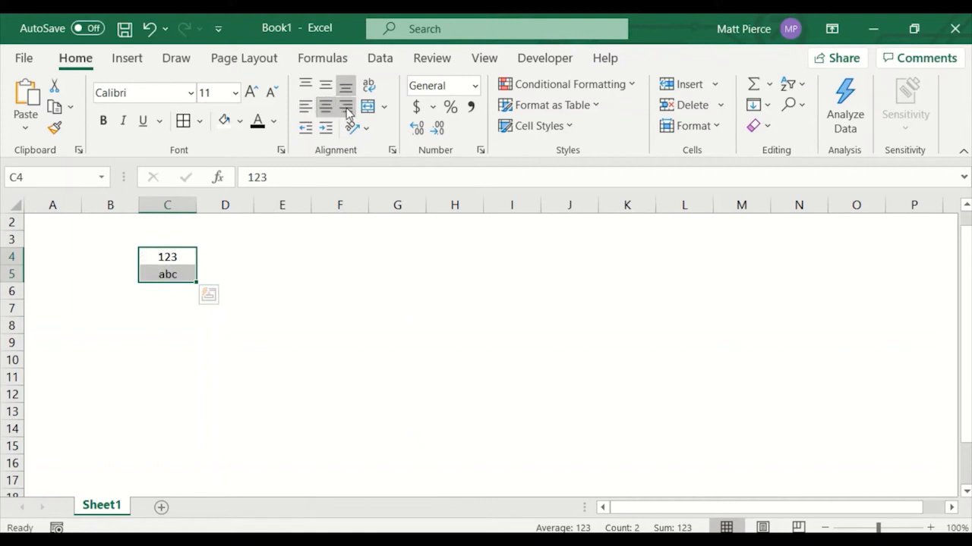
left_click(346, 108)
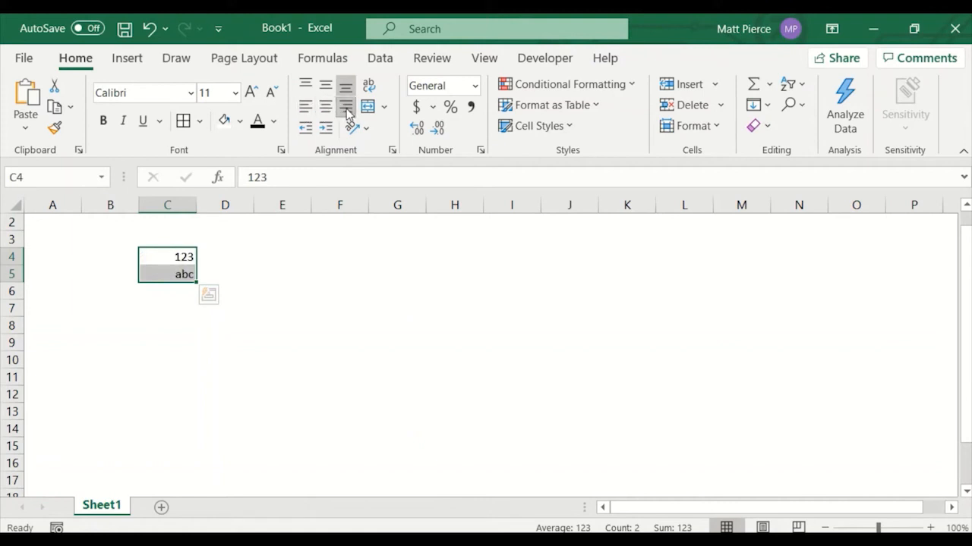
left_click(385, 108)
left_click(385, 111)
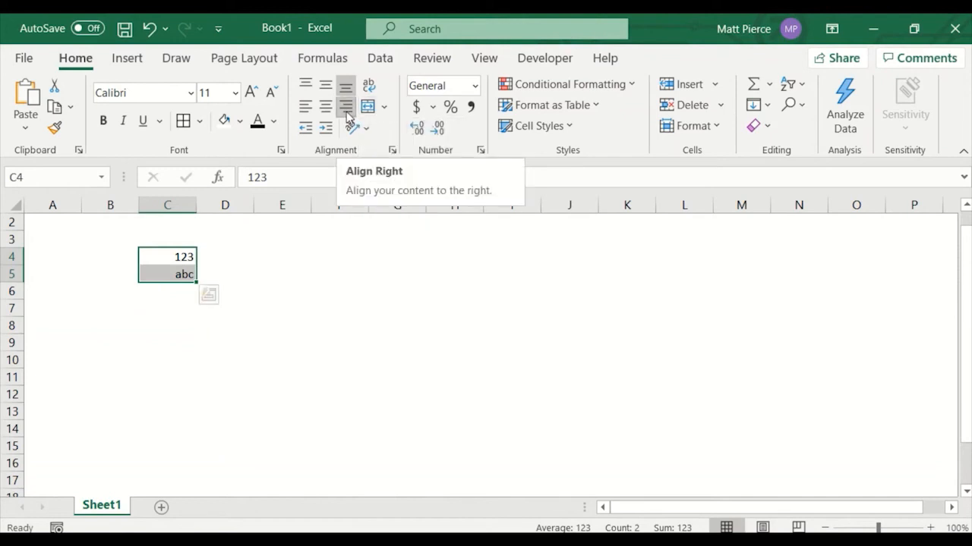
left_click(346, 111)
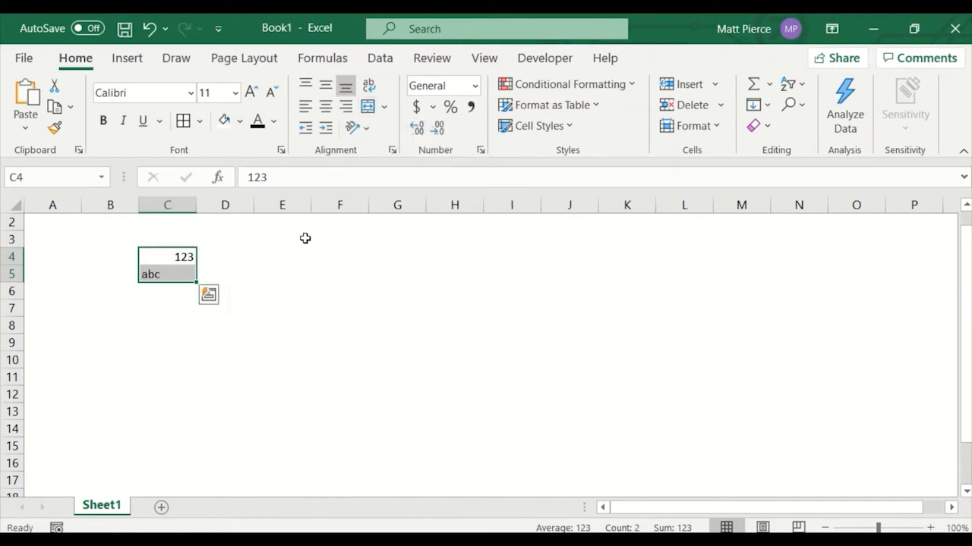
left_click(286, 295)
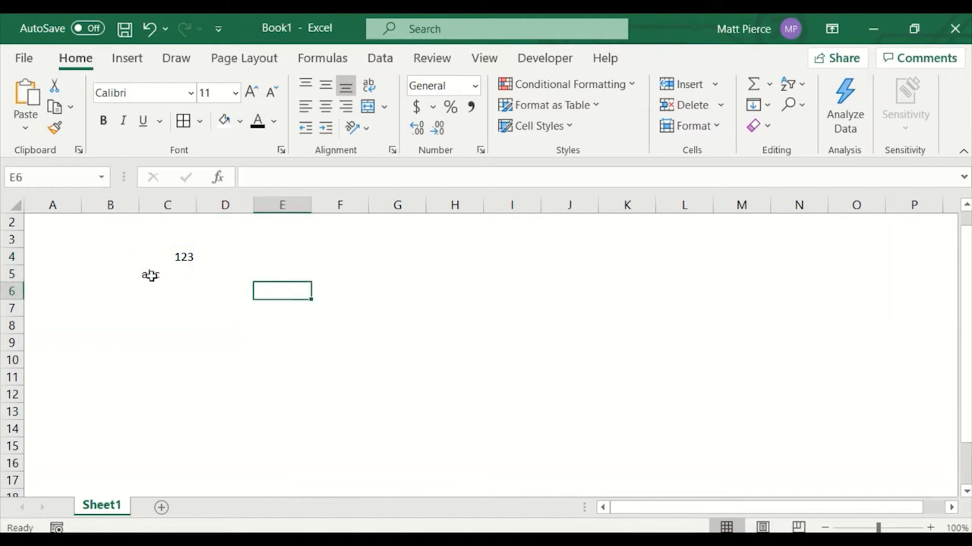
Make rows 4 and 5 much taller.
left_click_drag(159, 258, 157, 273)
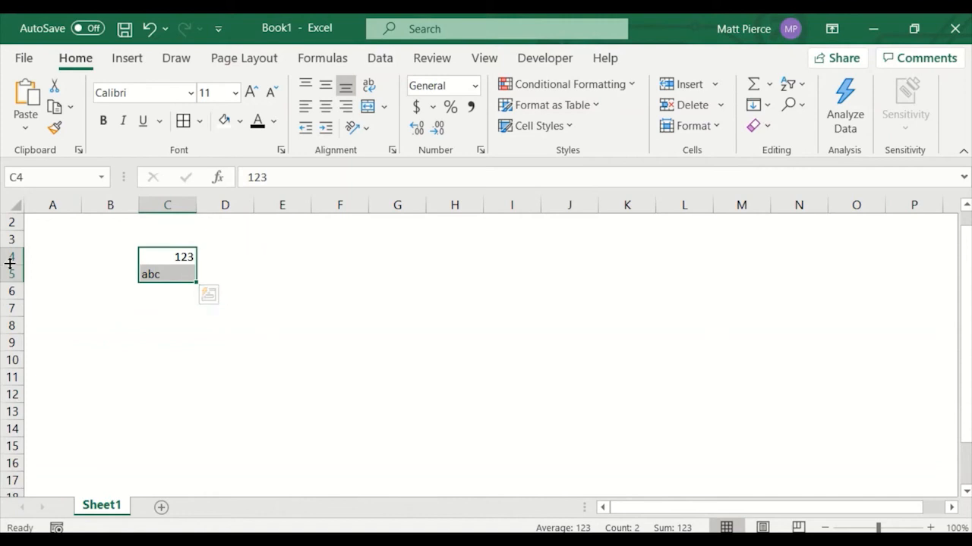
left_click_drag(12, 257, 12, 306)
left_click_drag(178, 286, 172, 361)
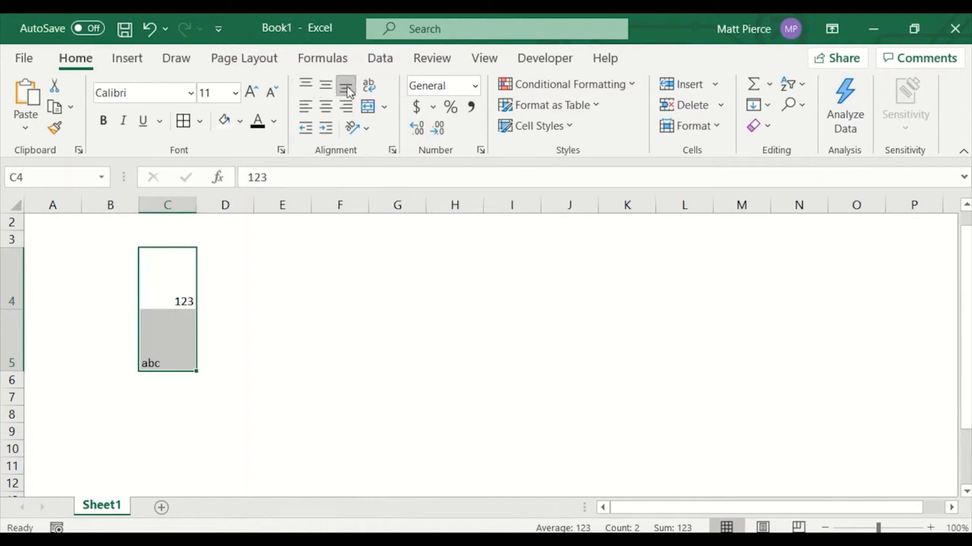
Center C4:C5's contents horizontally and vertically, then widen column C and resize row 5.
left_click(325, 88)
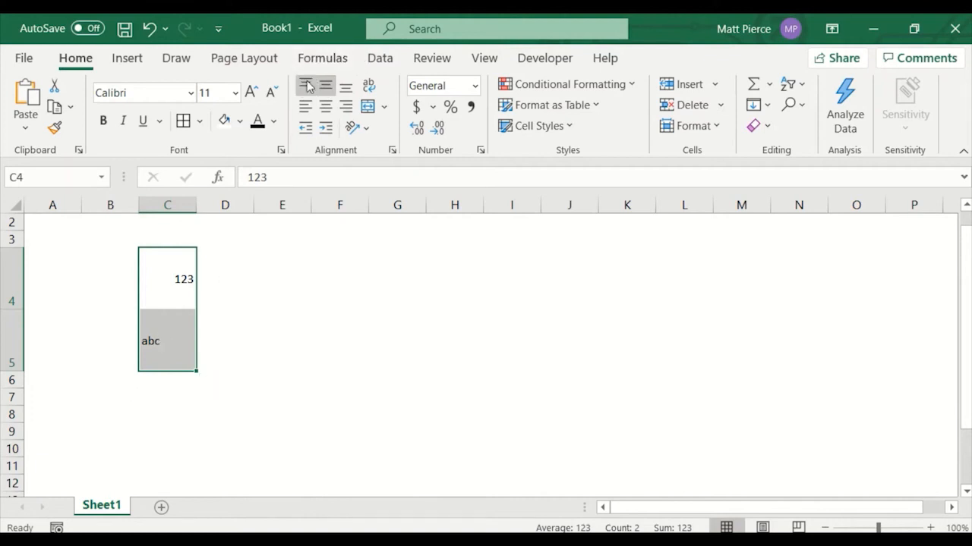
left_click(307, 87)
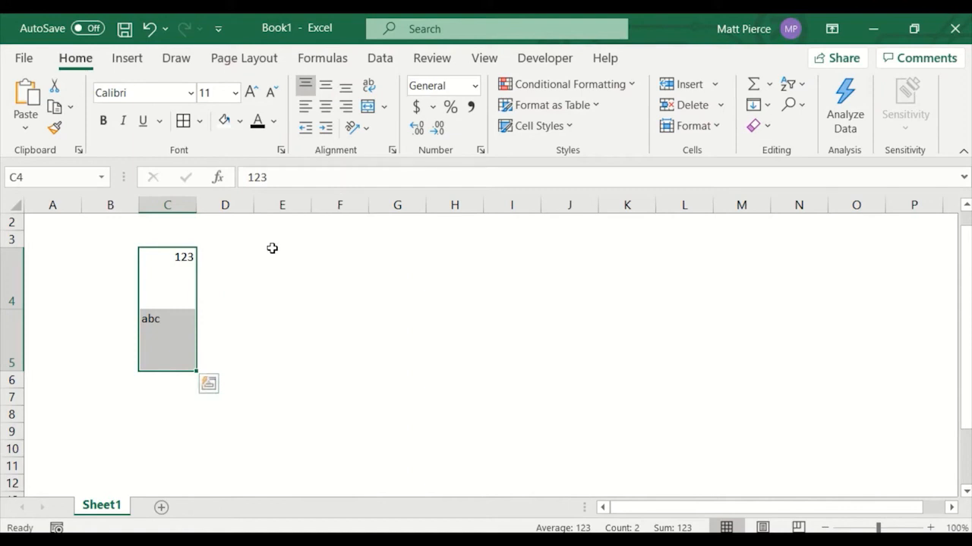
left_click(325, 106)
left_click(326, 88)
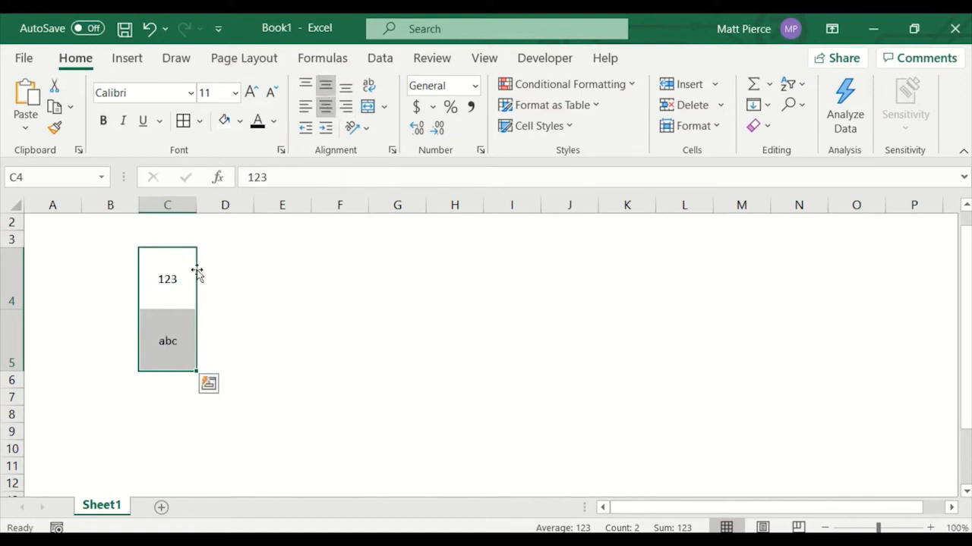
left_click_drag(197, 208, 310, 208)
left_click_drag(16, 308, 15, 342)
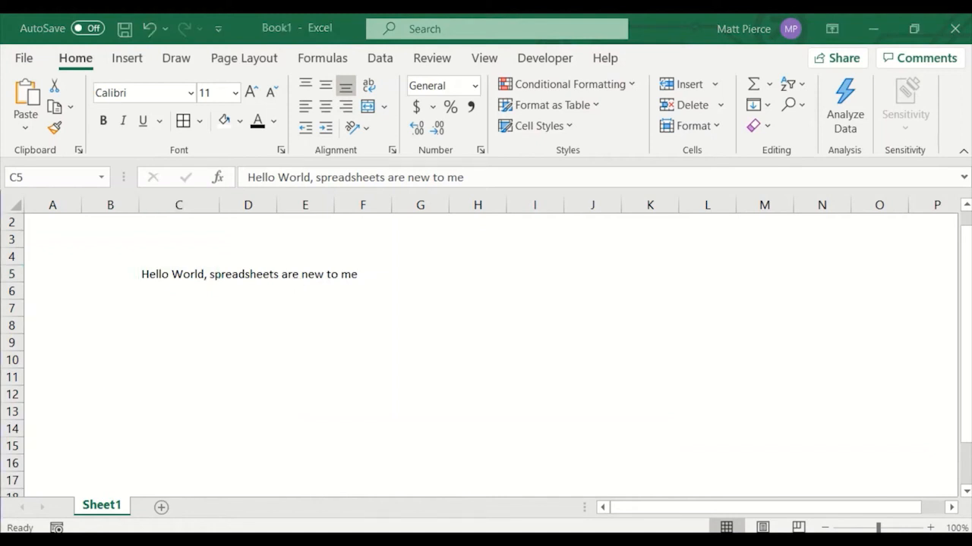
left_click_drag(0, 205, 558, 210)
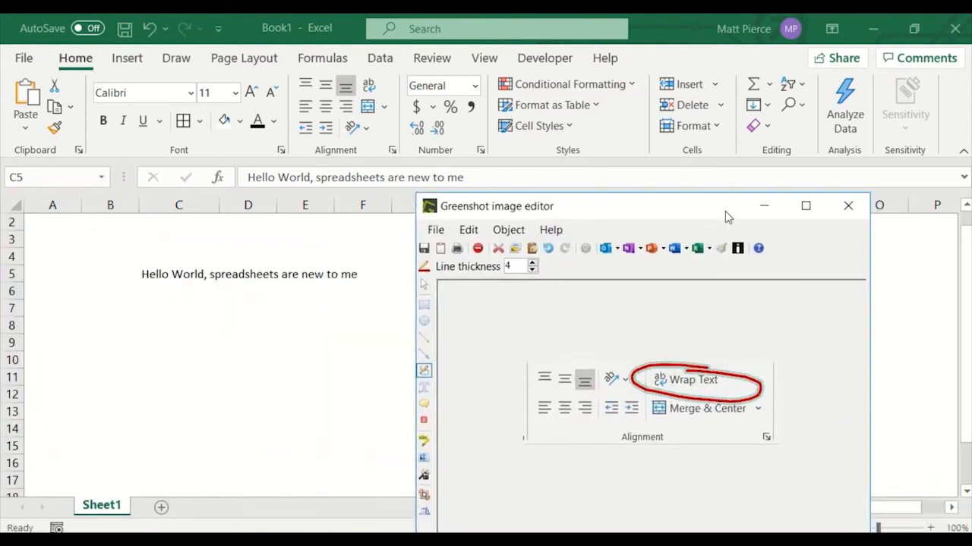
left_click_drag(724, 212, 0, 221)
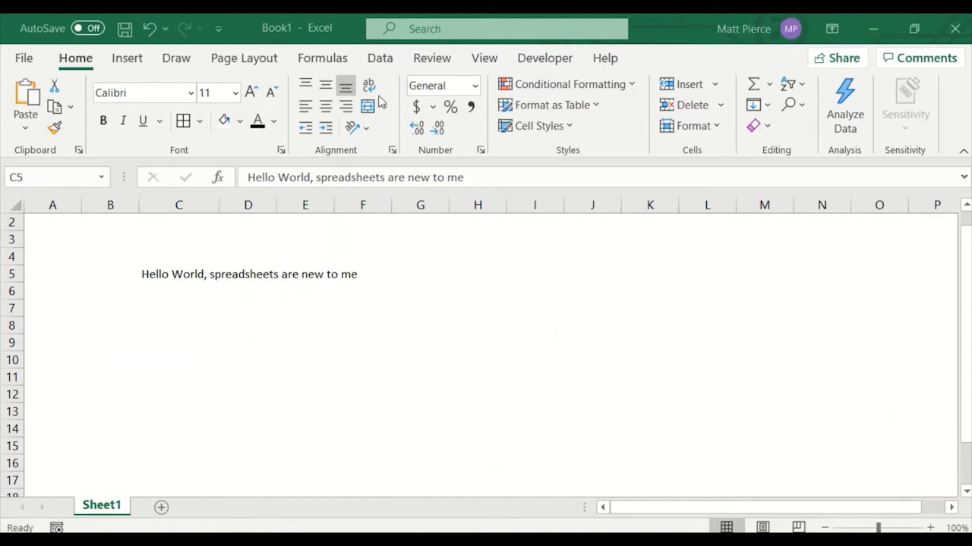
Autofit column C to the sentence in C5, then narrow the column to just past 'Hello World,'.
left_click(176, 276)
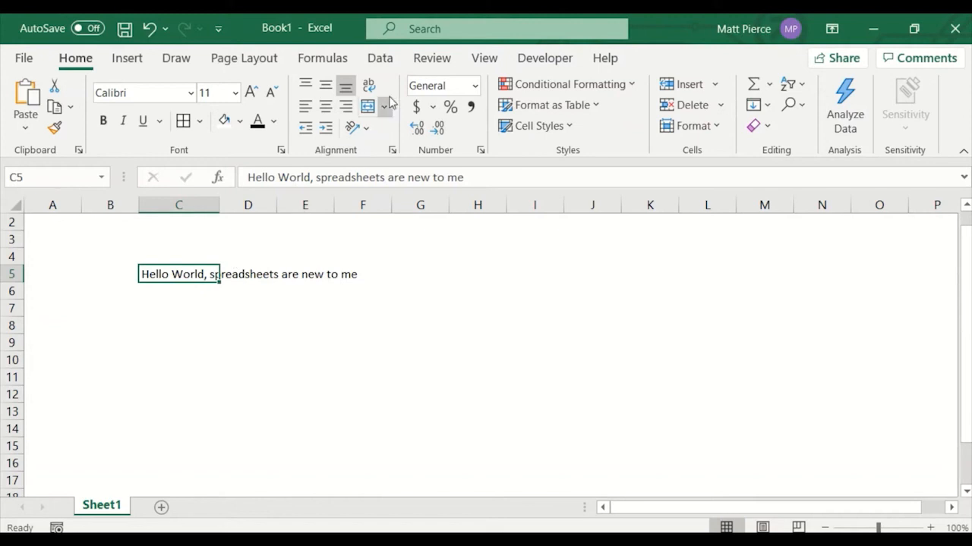
double_click(220, 210)
left_click(365, 206)
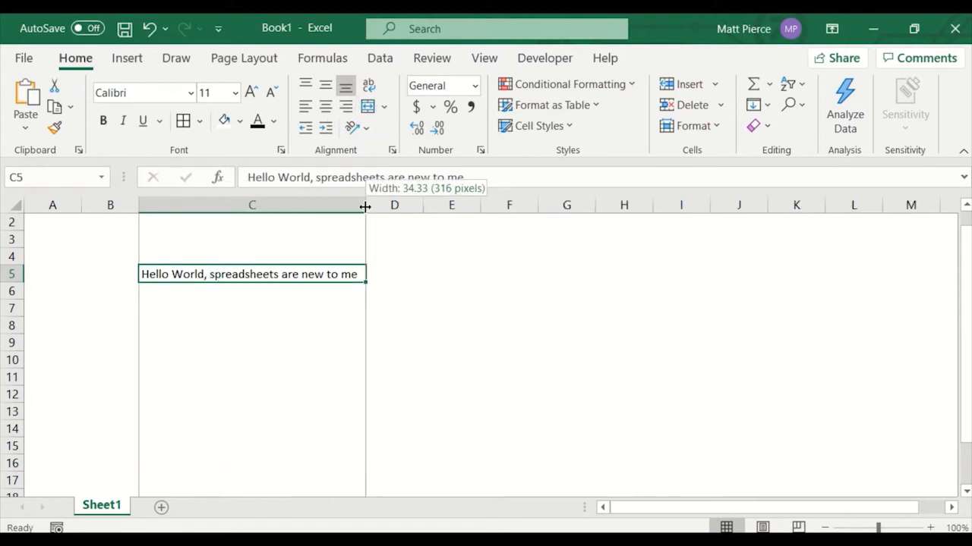
left_click_drag(365, 207, 226, 230)
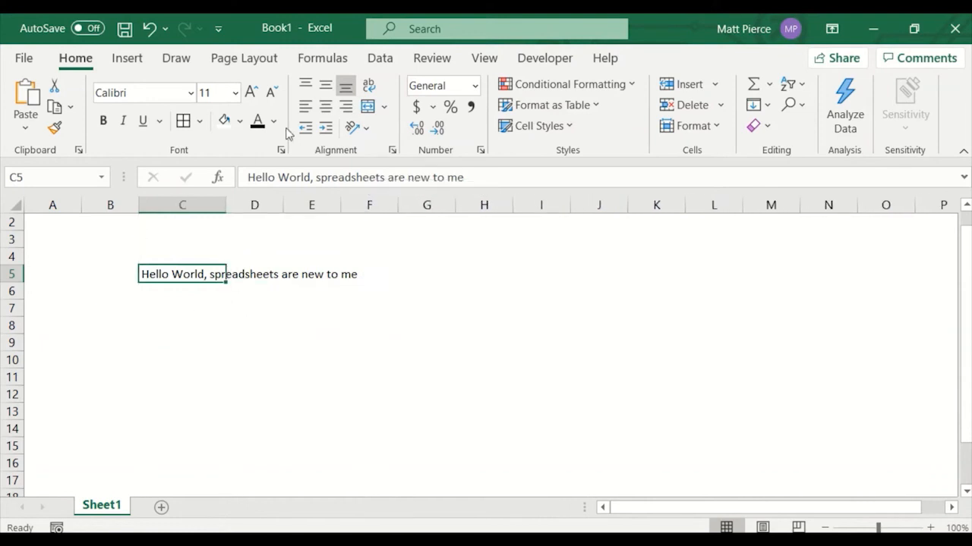
Wrap C5's text, widen column C, and autofit row 5's height to the wrapped text.
left_click(368, 86)
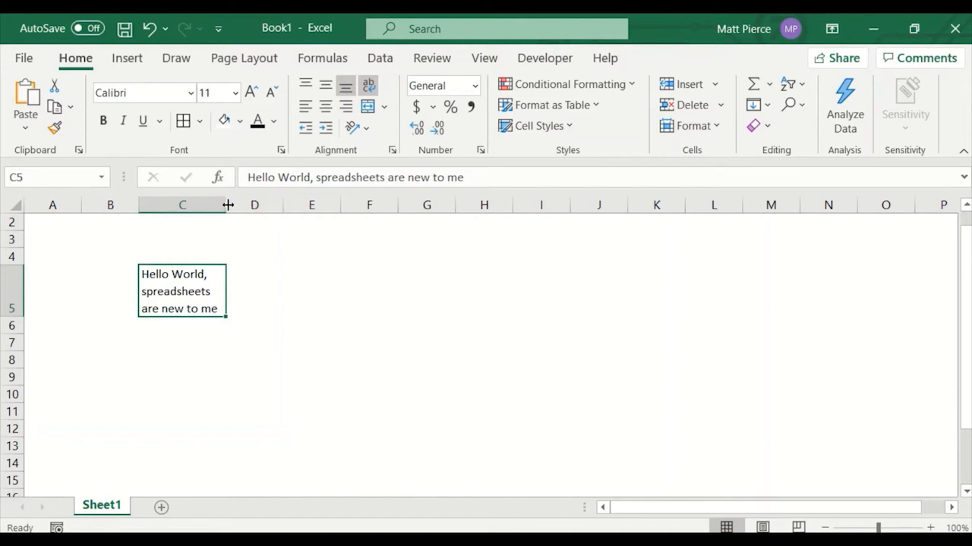
left_click_drag(228, 205, 296, 205)
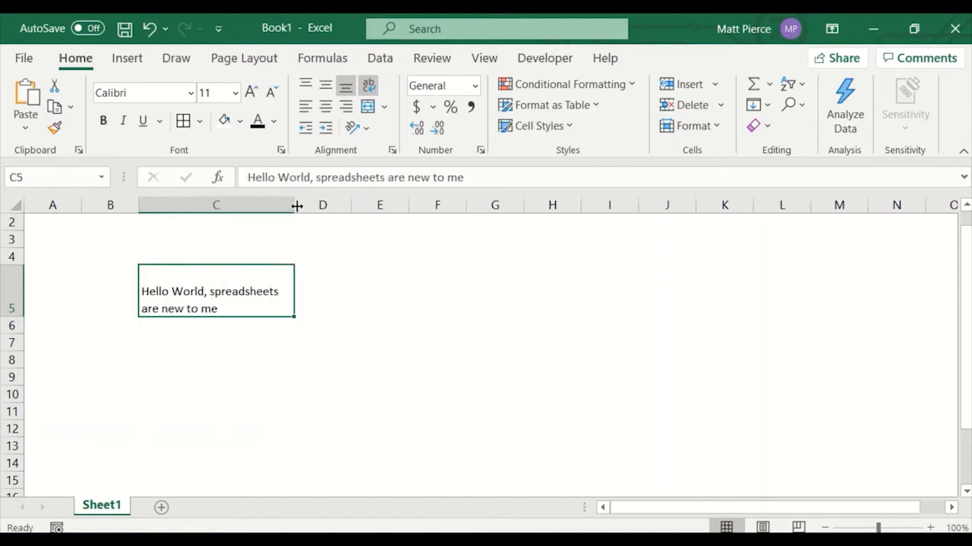
double_click(15, 316)
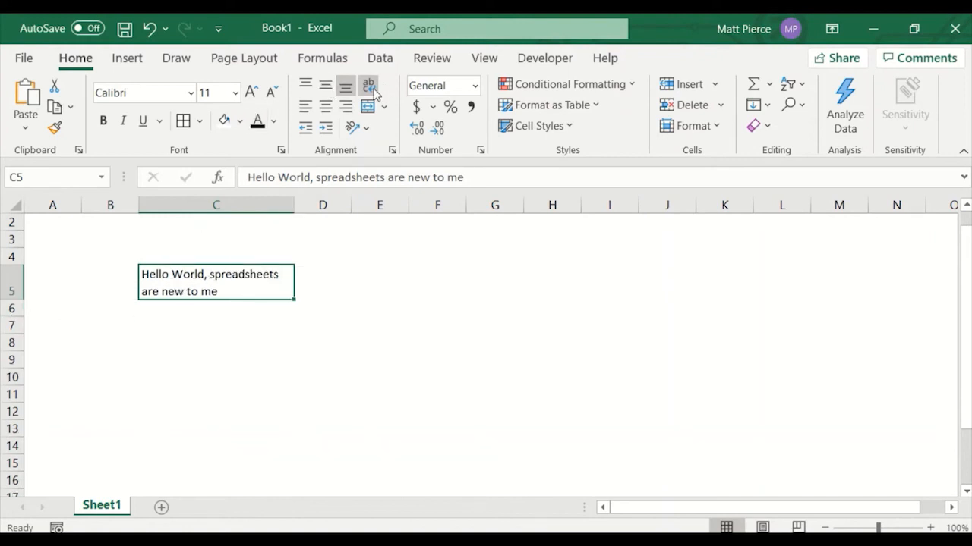
Insert manual line breaks in C5's text after 'Hello World,' and after 'spreadsheets', then commit the edit.
double_click(210, 275)
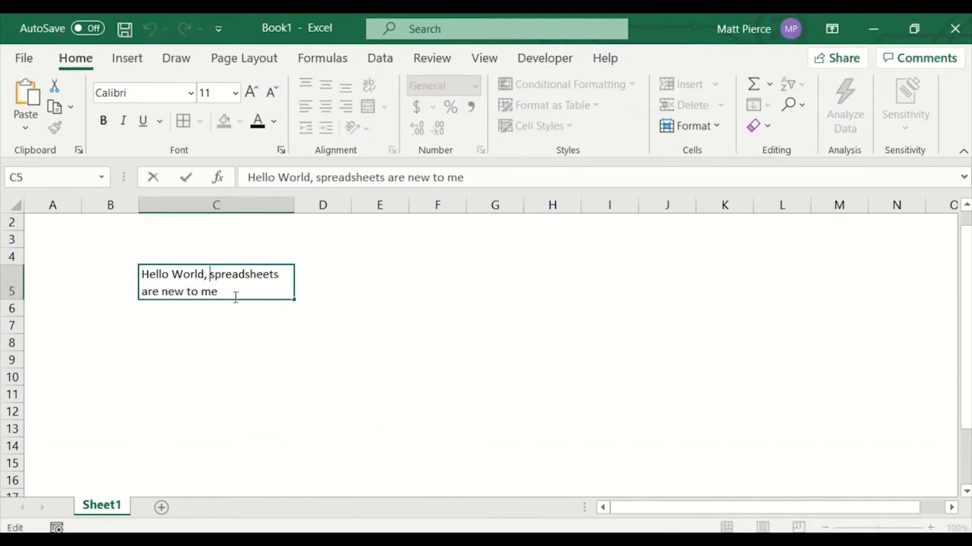
key("alt+Return")
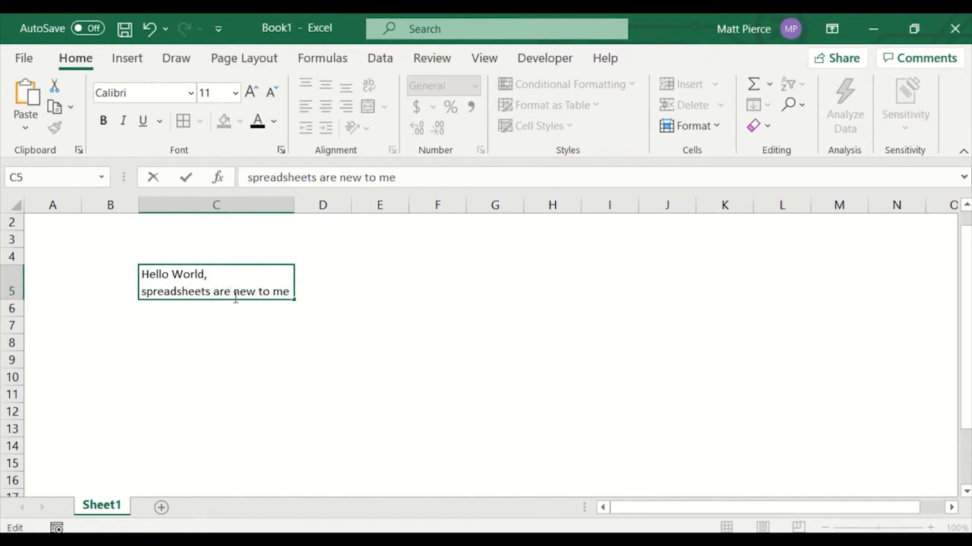
key("alt+Return")
key("ctrl+Return")
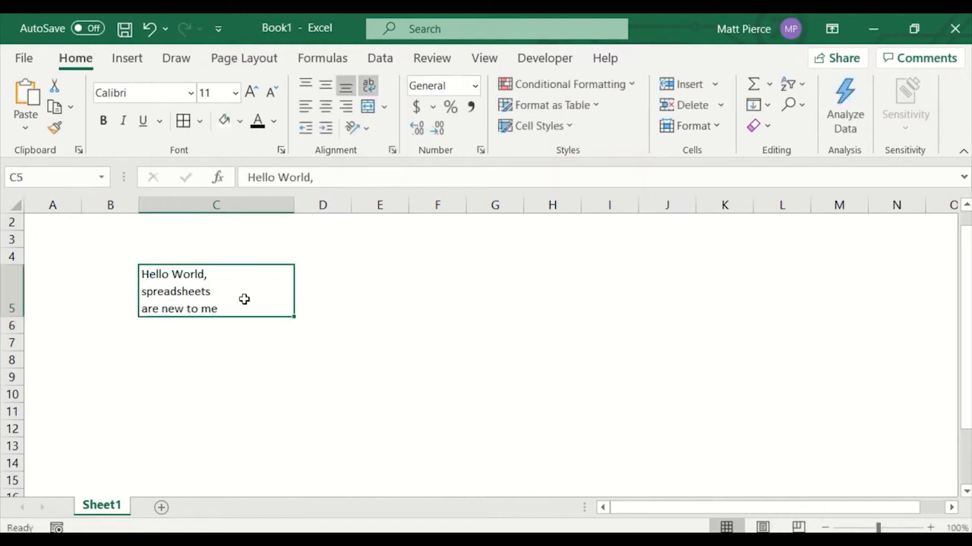
Widen column C, then remove both manual line breaks from C5's text and commit the edit.
left_click_drag(293, 205, 364, 206)
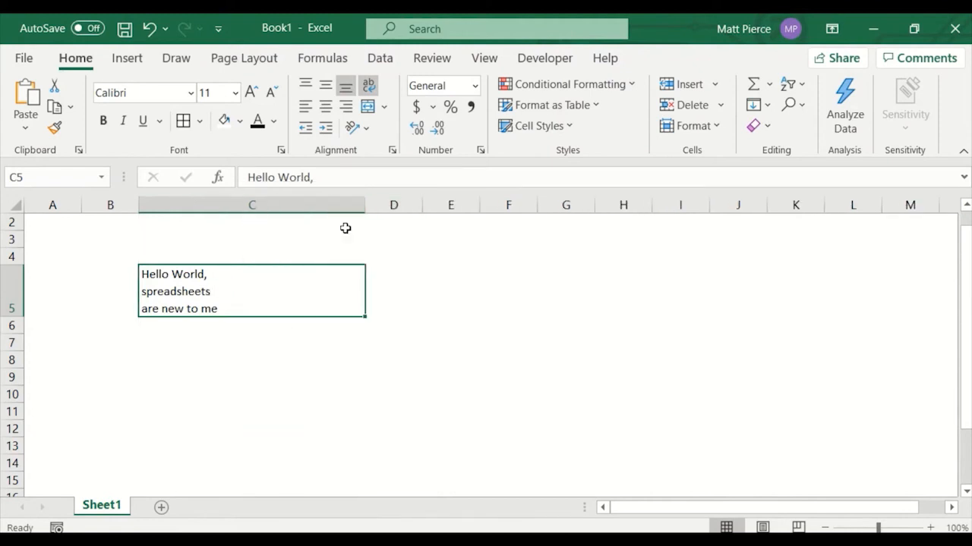
double_click(227, 287)
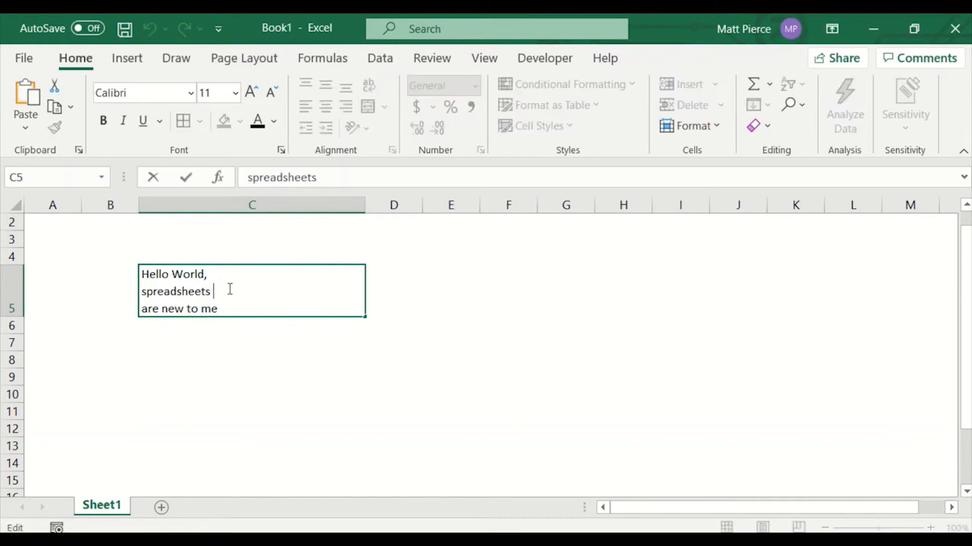
key("Up")
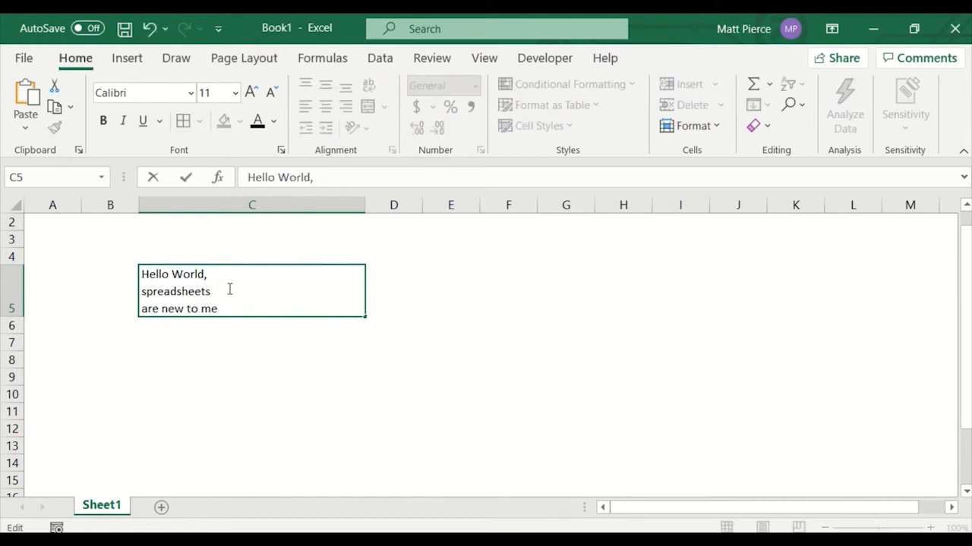
key("Delete")
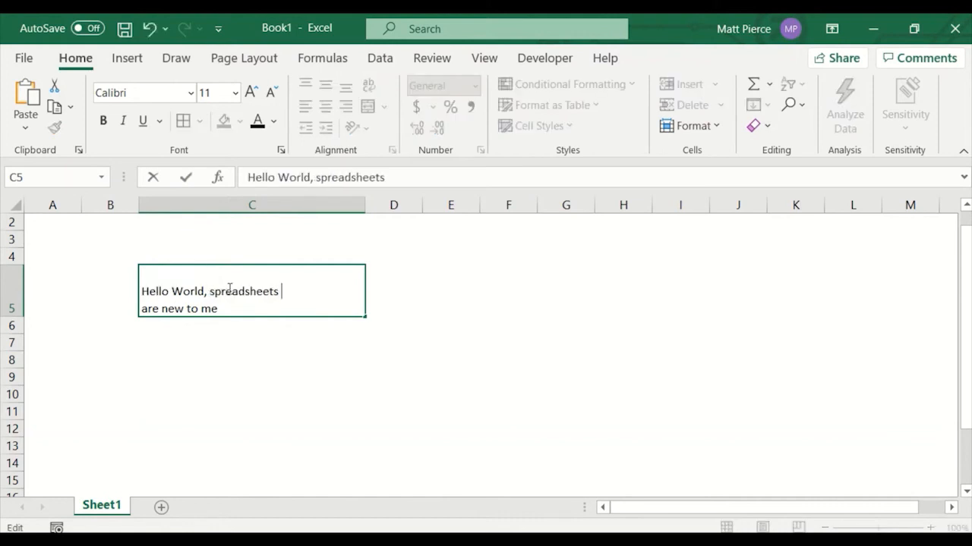
key("Delete")
left_click(547, 332)
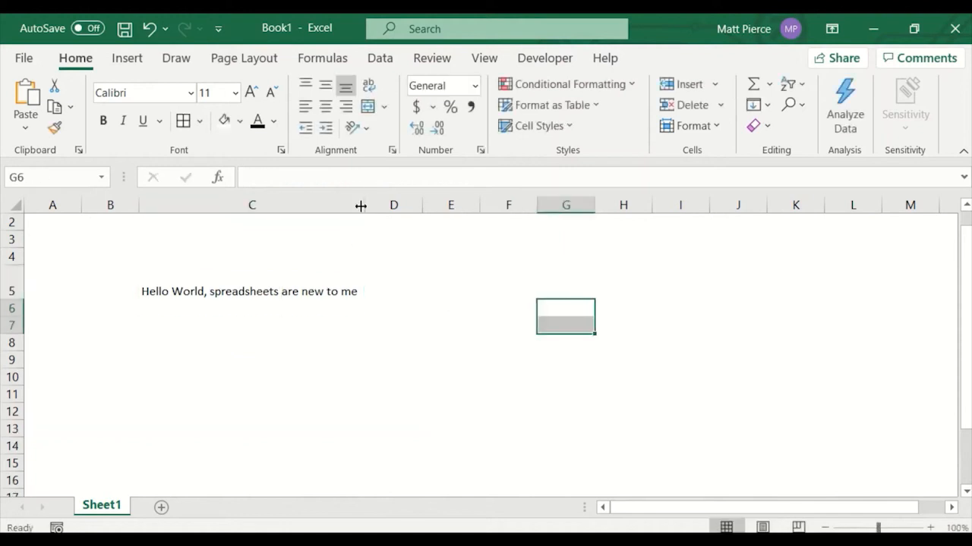
Select row 5 and resize column C wider and narrower, autofitting row 5's height to the wrapped text each time.
left_click(13, 293)
left_click(15, 299)
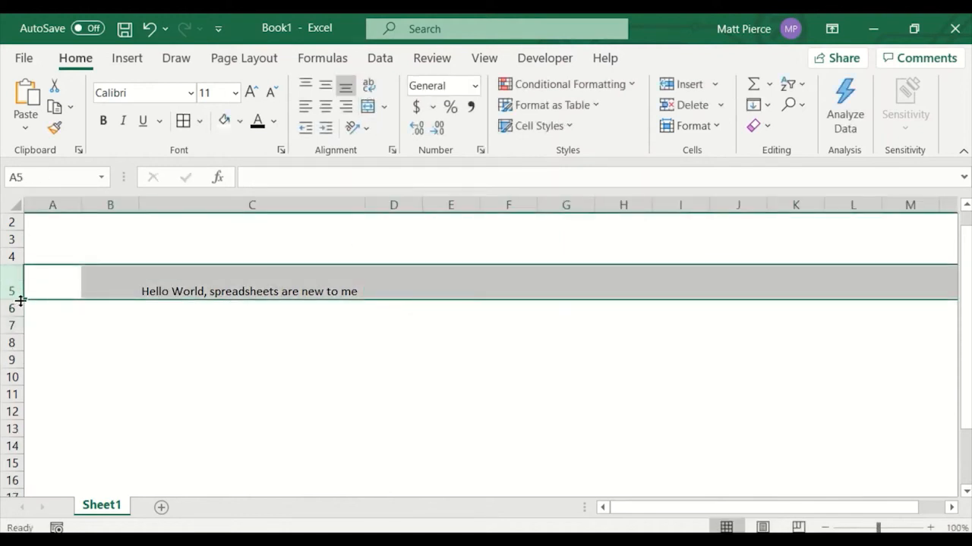
left_click_drag(365, 204, 396, 205)
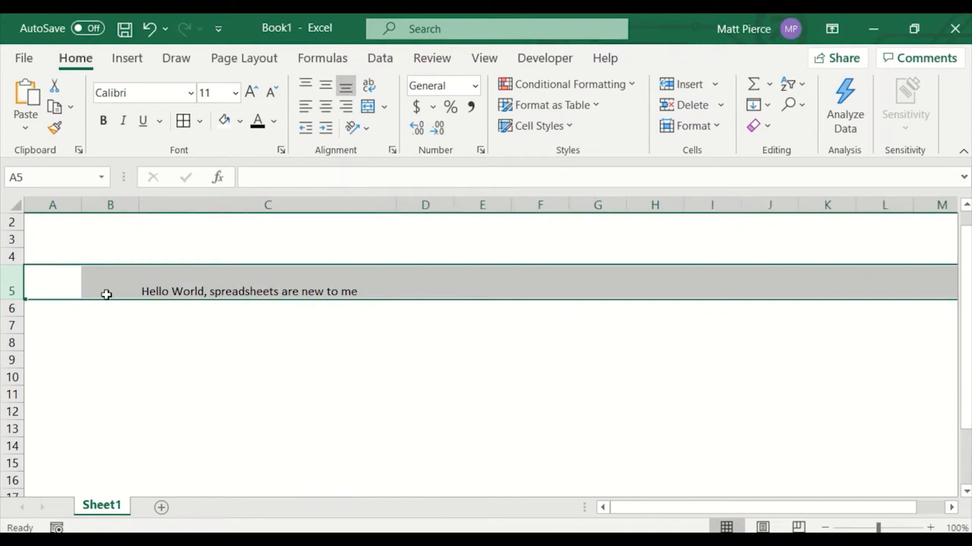
double_click(20, 299)
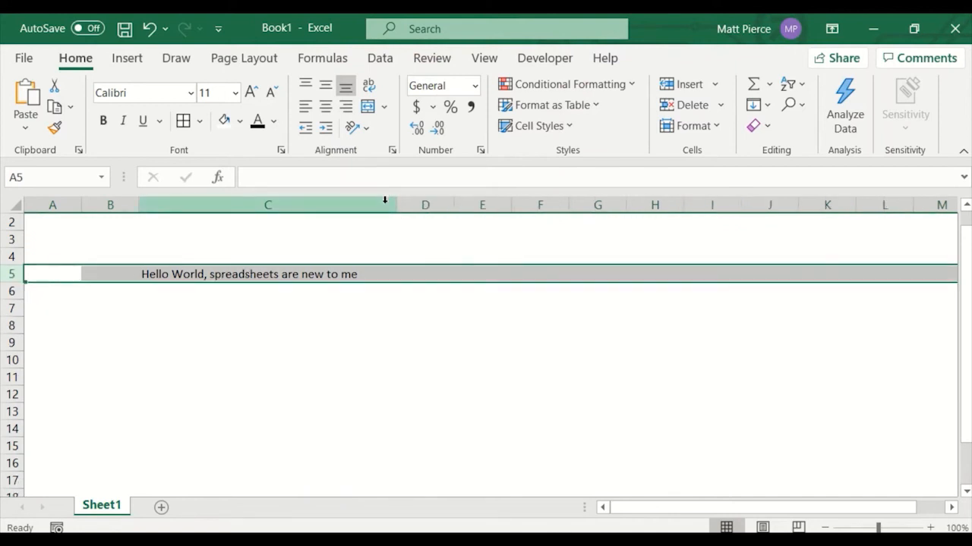
left_click_drag(396, 206, 289, 219)
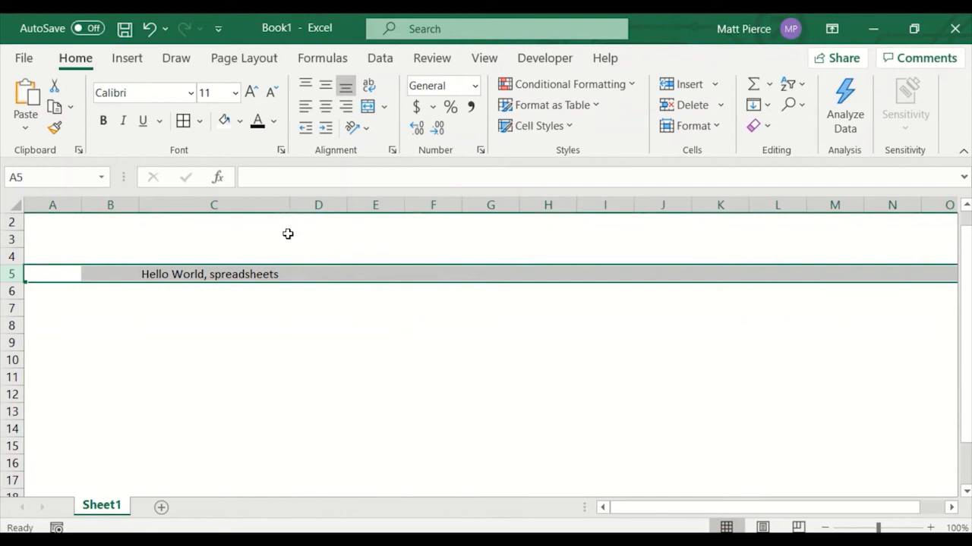
double_click(13, 283)
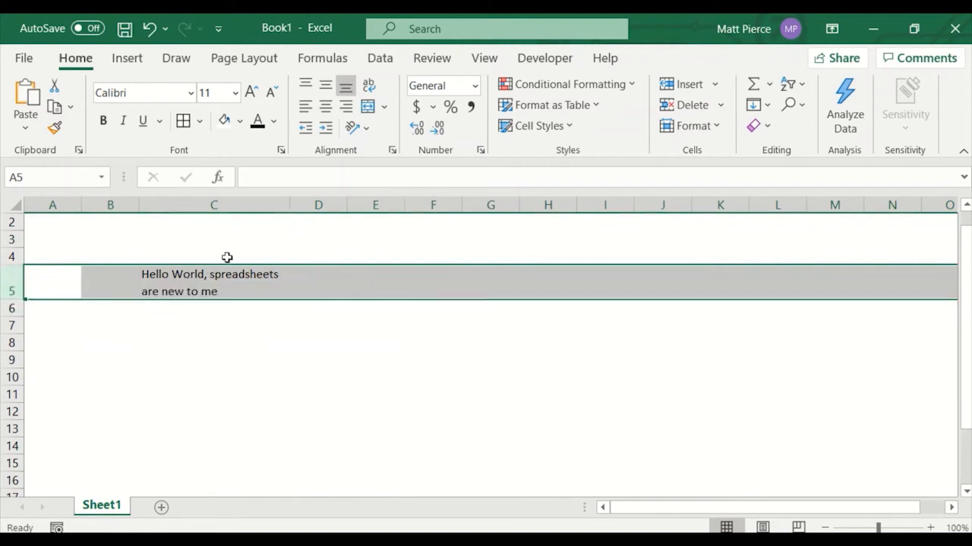
left_click_drag(292, 205, 243, 214)
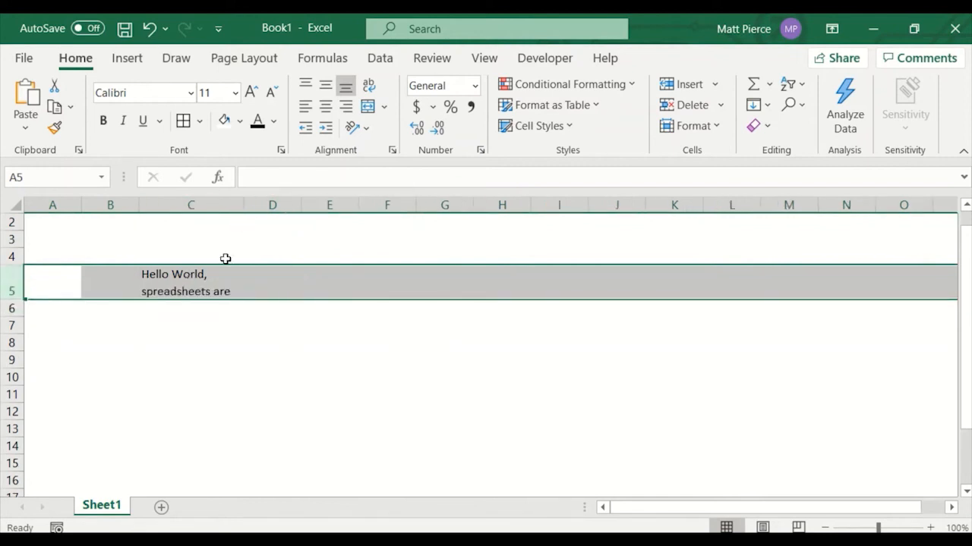
double_click(15, 301)
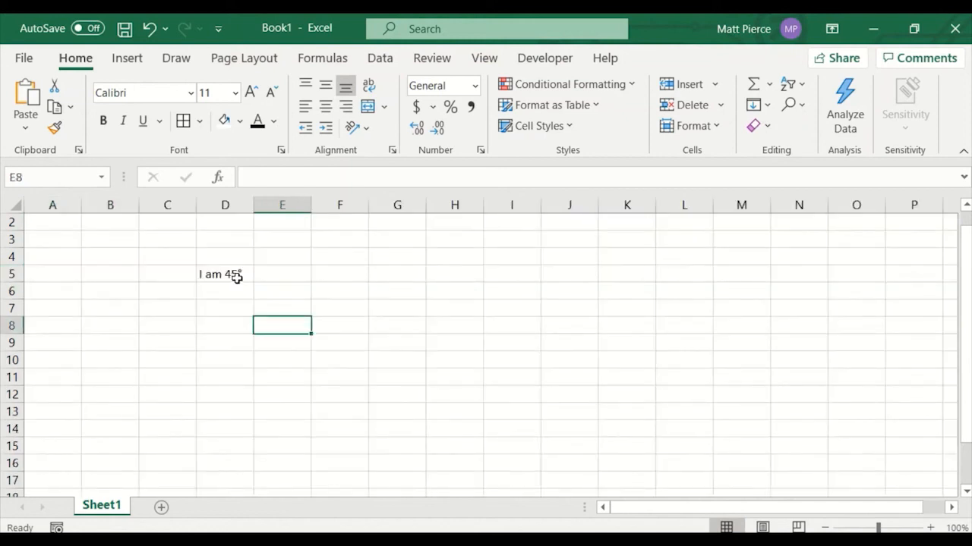
Select D5 and angle its text counterclockwise, then switch it to angle clockwise.
left_click(234, 276)
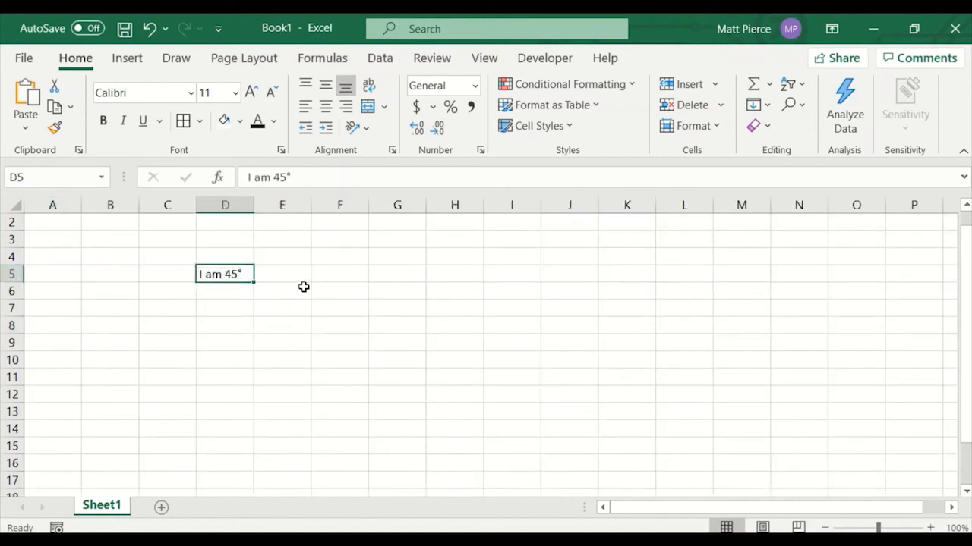
left_click(357, 127)
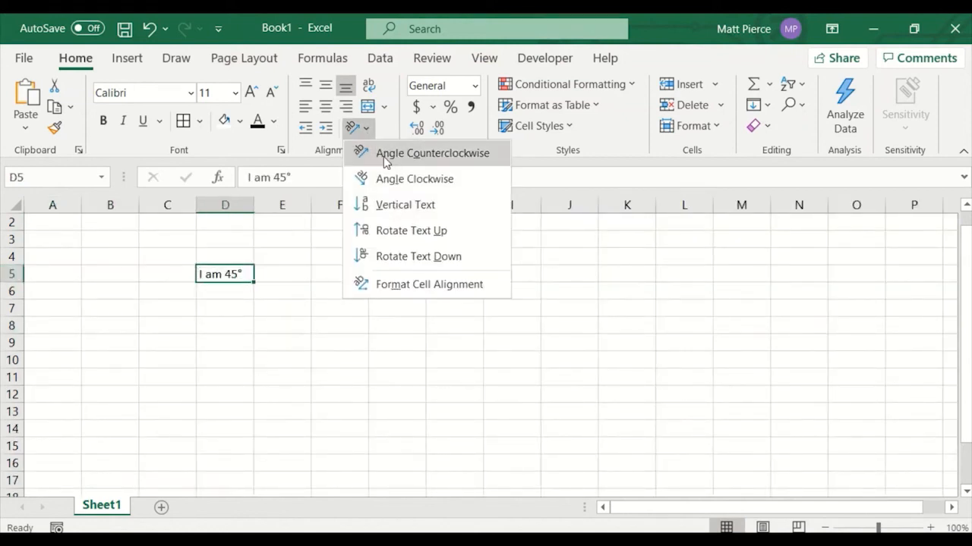
left_click(388, 154)
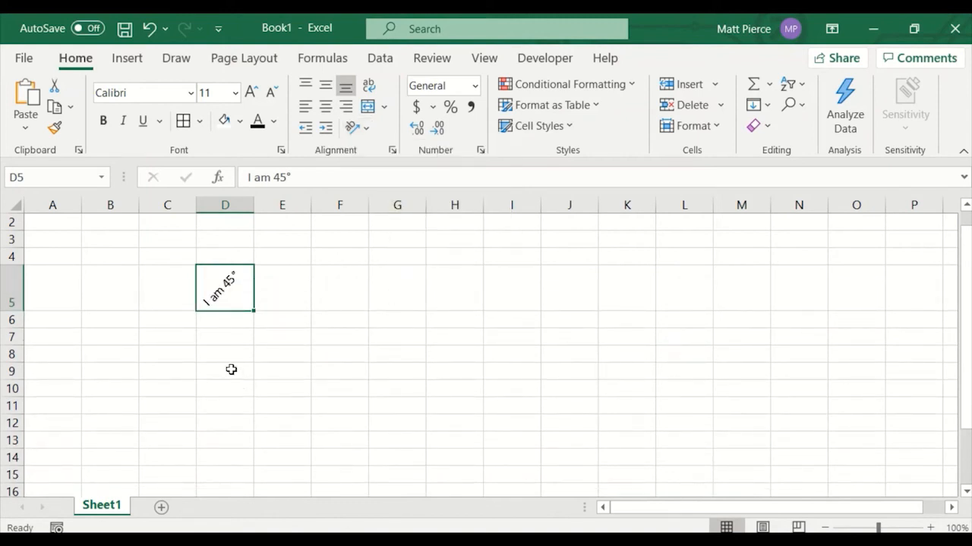
left_click(371, 131)
left_click(400, 182)
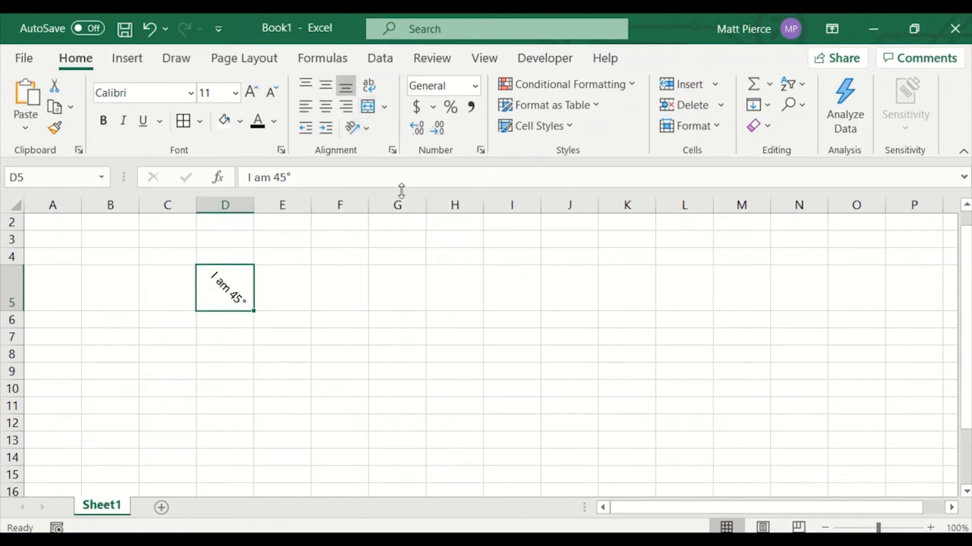
Change D5's text orientation to vertical text, then to rotated up.
left_click(365, 130)
left_click(400, 215)
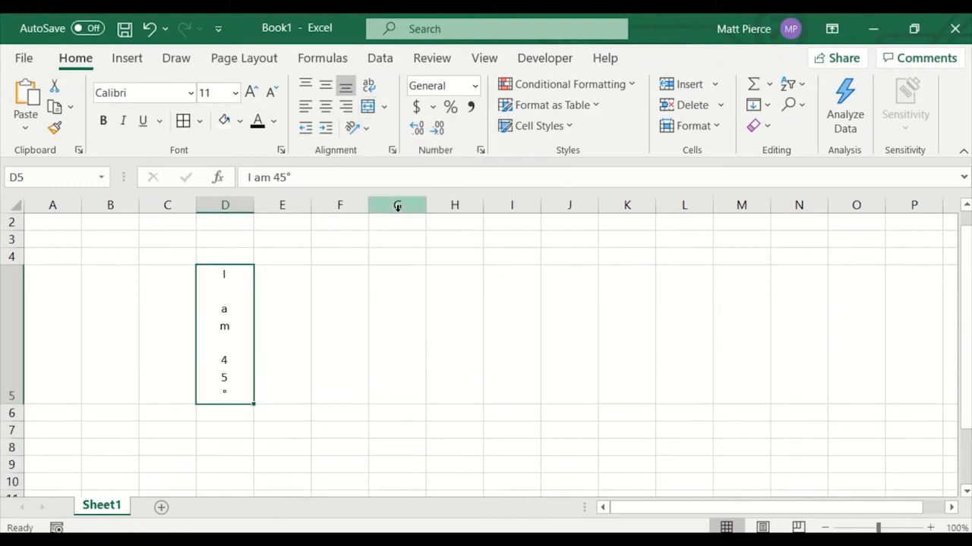
left_click(358, 129)
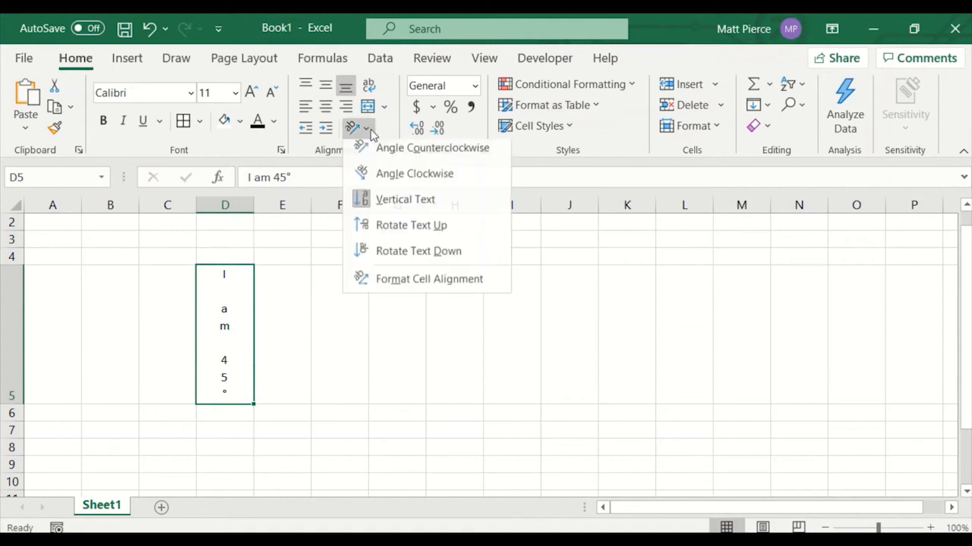
left_click(402, 227)
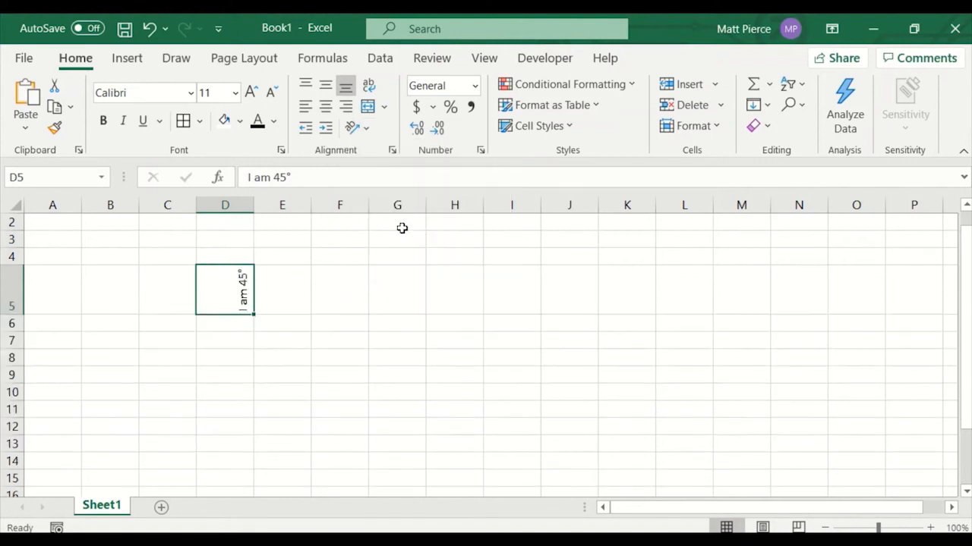
Open D5's cell alignment settings and set the text orientation to -29 degrees.
left_click(363, 129)
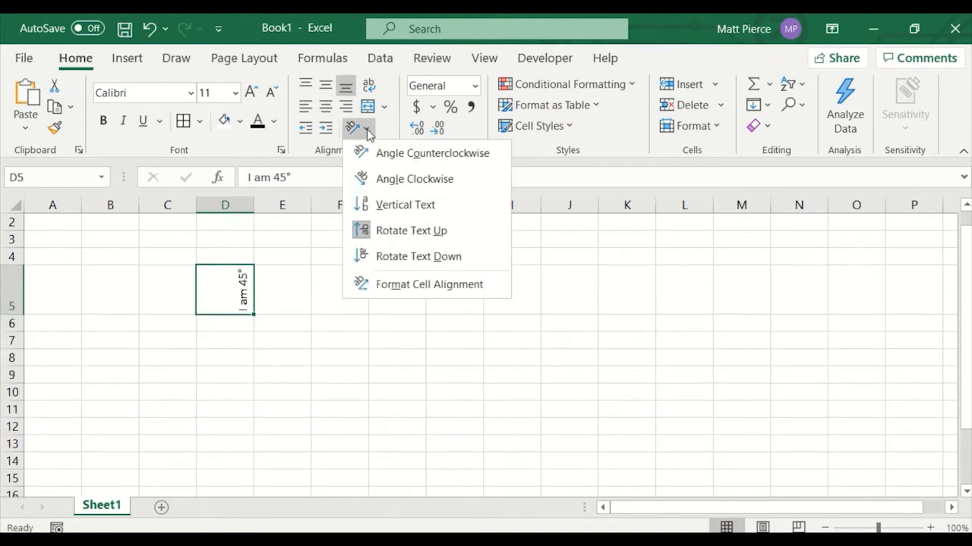
left_click(432, 287)
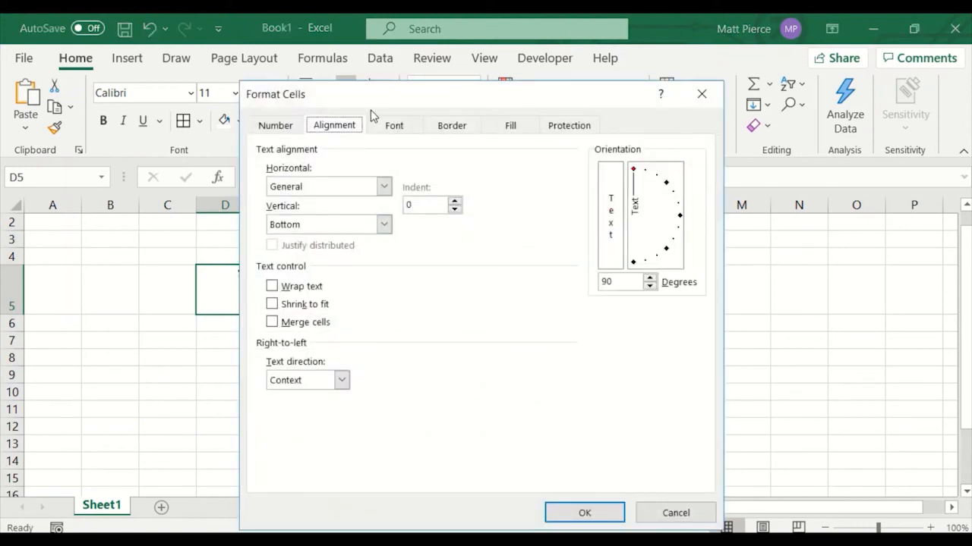
left_click_drag(390, 99, 479, 96)
left_click_drag(726, 166, 764, 198)
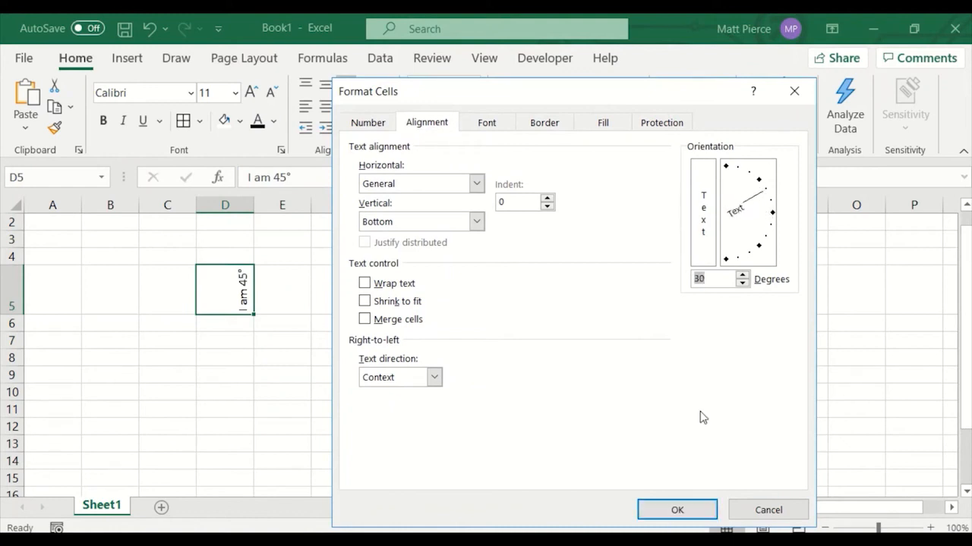
left_click_drag(759, 201, 765, 239)
left_click(675, 510)
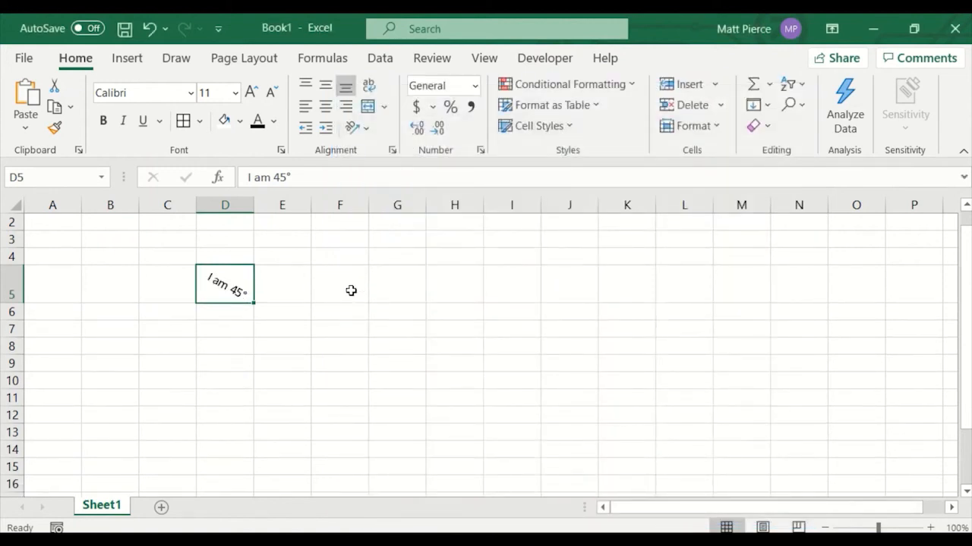
Reopen D5's cell alignment settings and set the orientation to stacked vertical text.
left_click(356, 127)
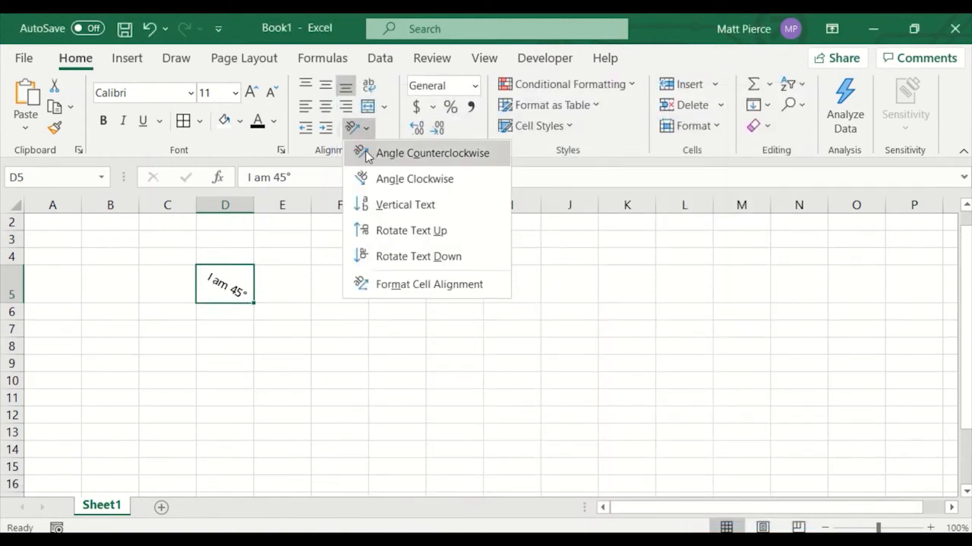
left_click(393, 286)
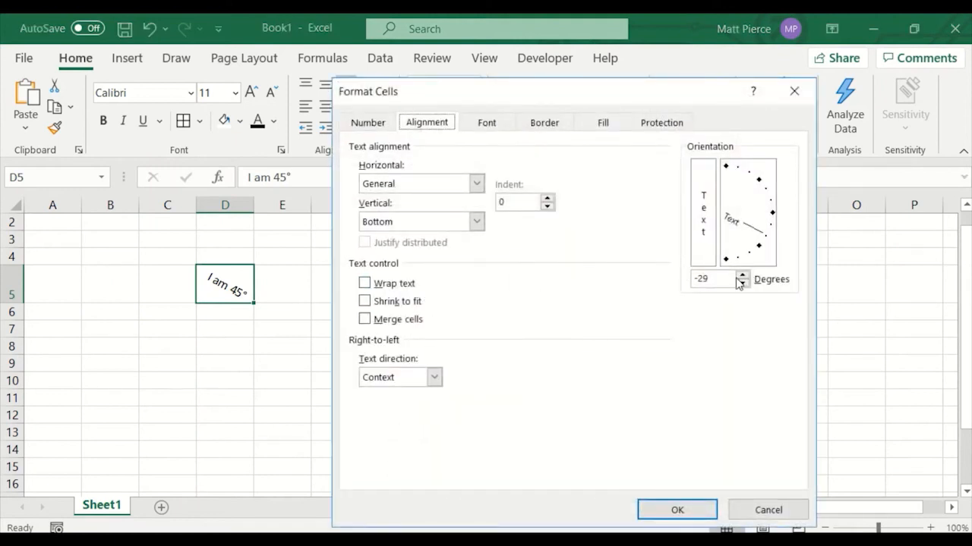
left_click(708, 222)
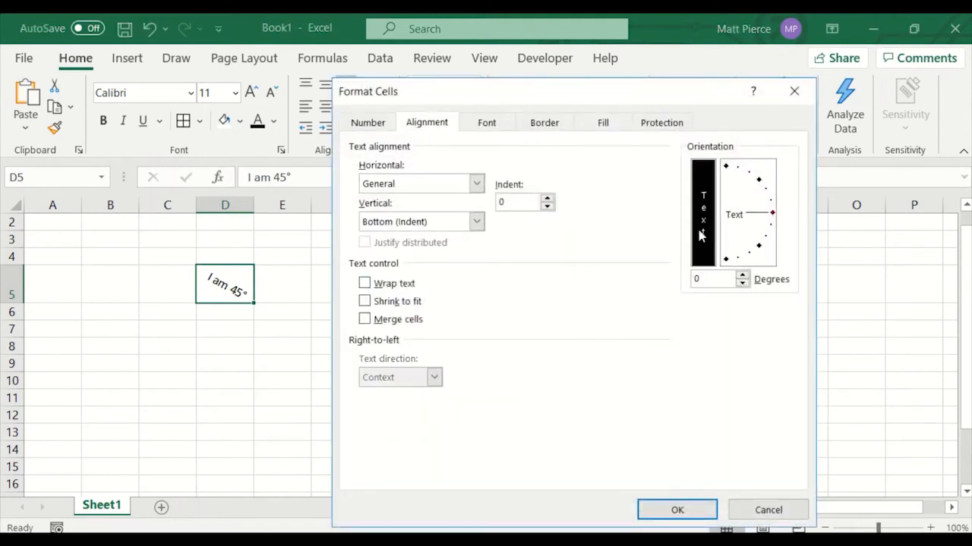
left_click(701, 514)
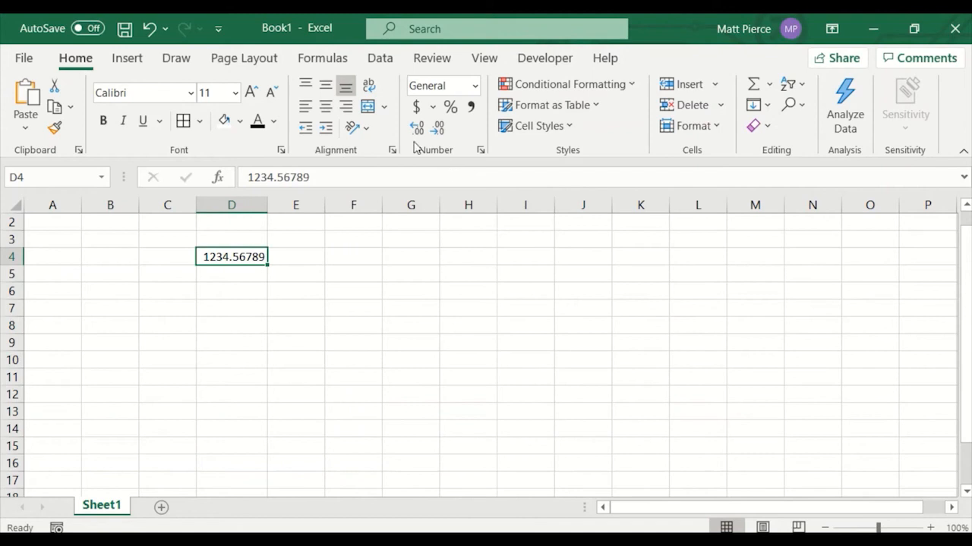
Apply accounting format to D4 and switch its currency symbol to Chinese (China) yuan.
left_click(415, 108)
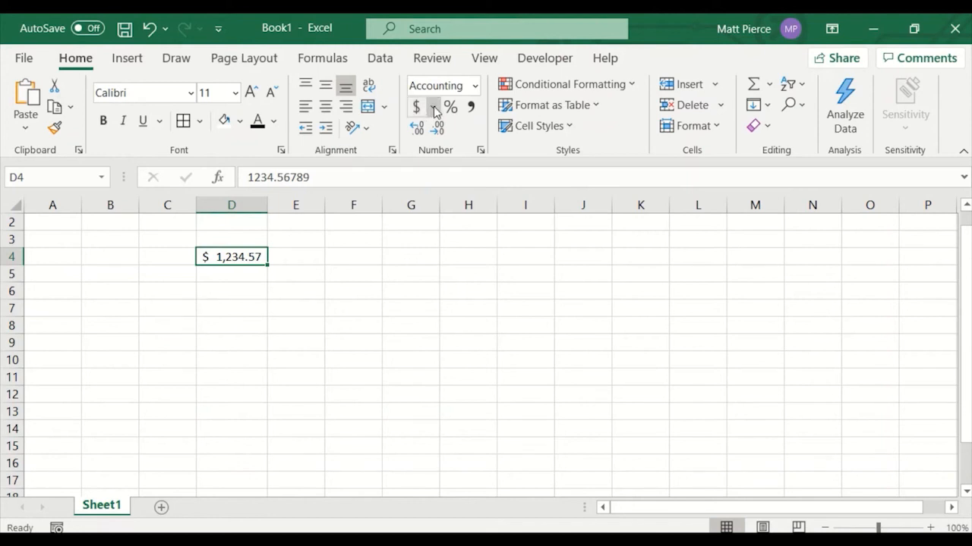
left_click(432, 108)
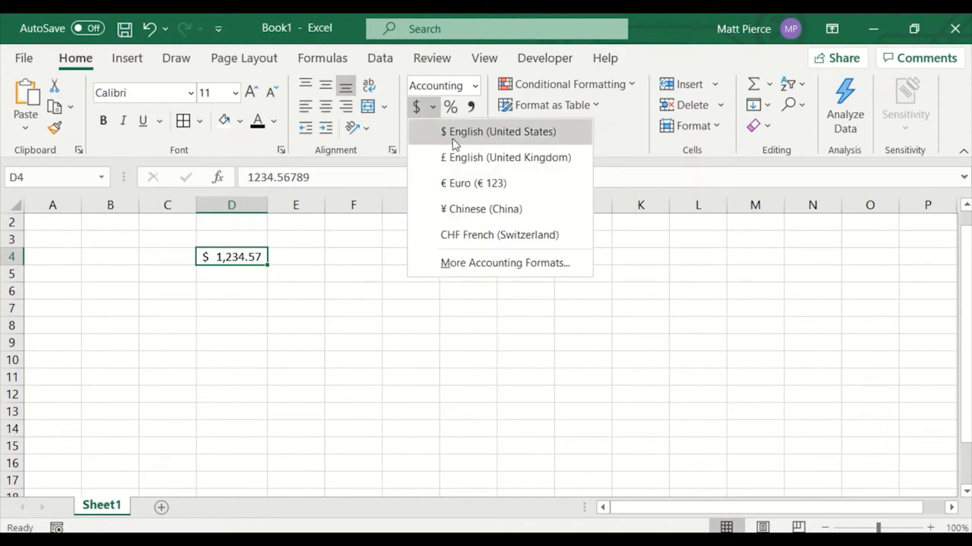
left_click(466, 213)
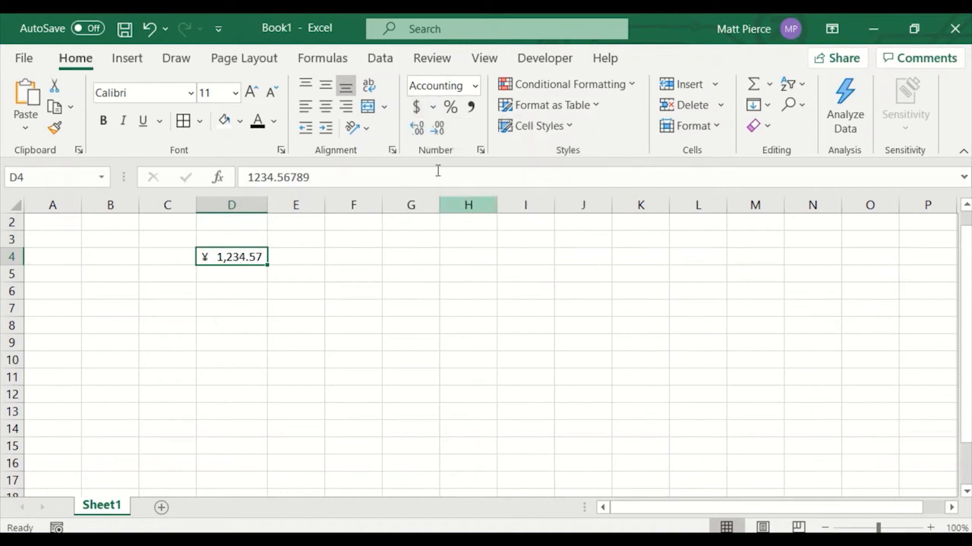
Change D4's accounting currency to English (United States) dollars, then try percent style on it.
left_click(433, 109)
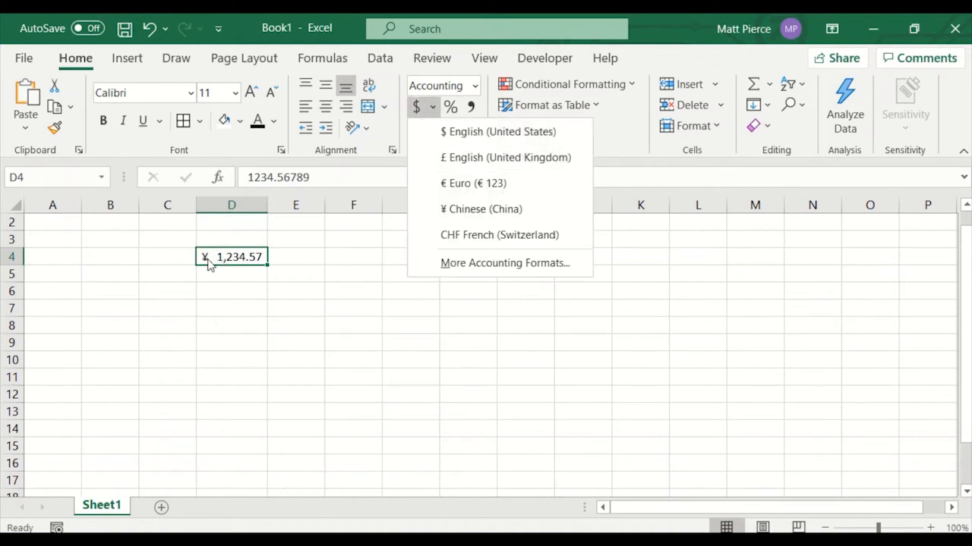
left_click(468, 134)
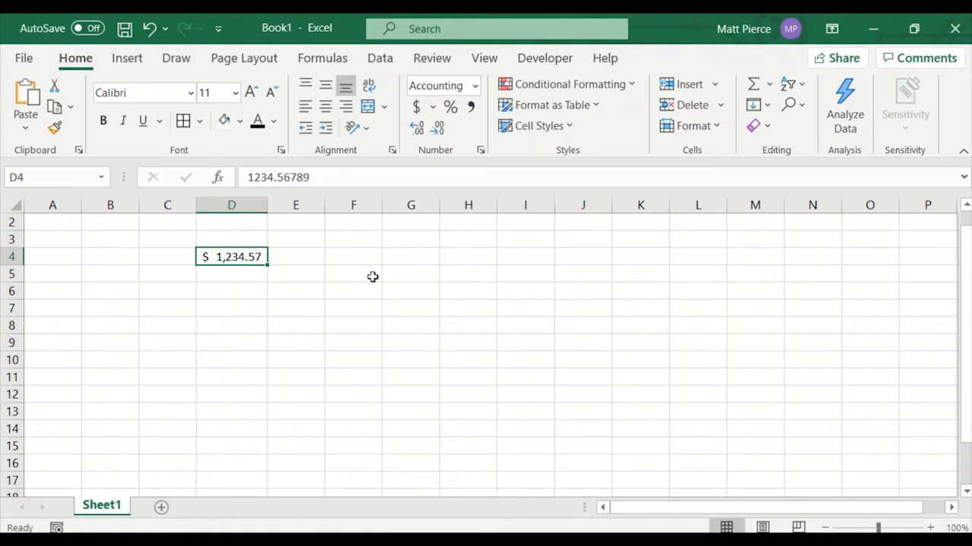
left_click(449, 107)
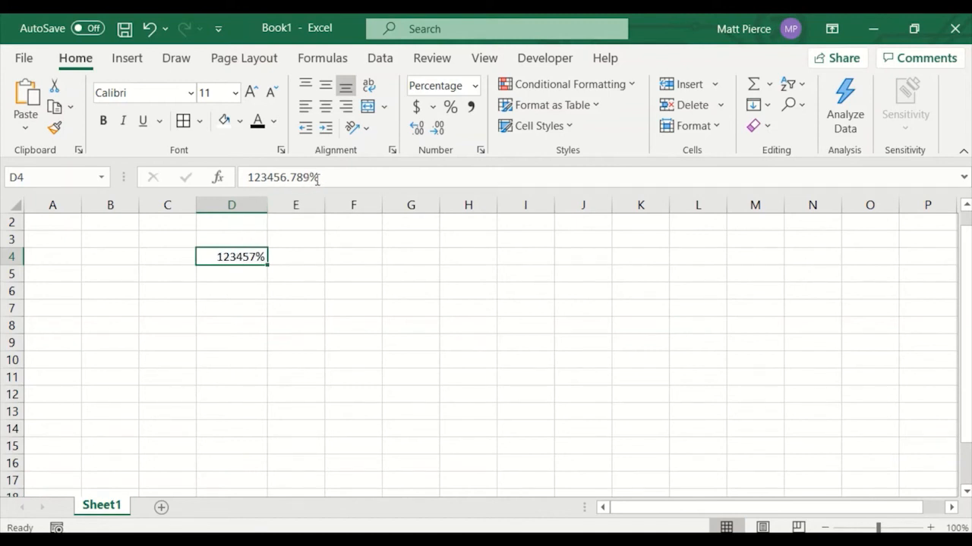
Apply comma style to D4 and widen column D slightly.
left_click(469, 108)
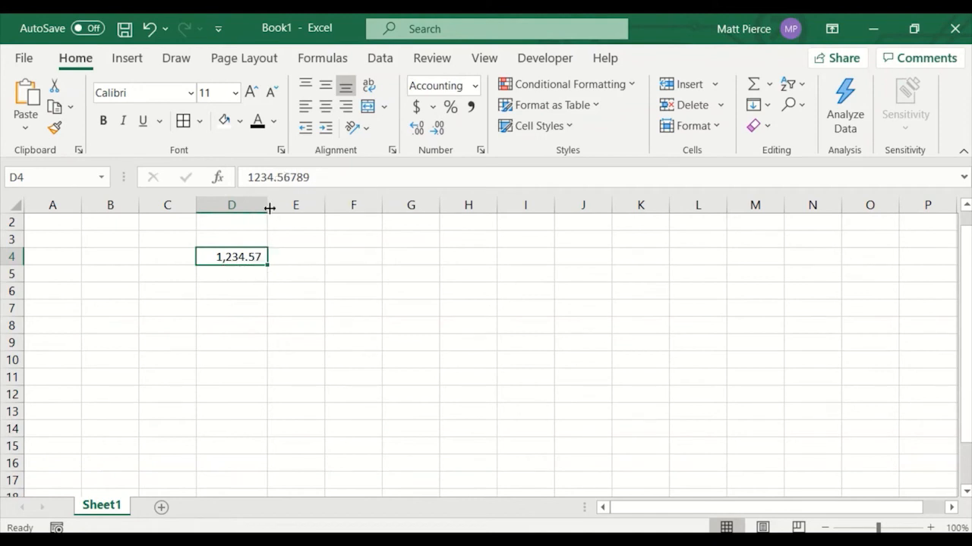
left_click_drag(268, 206, 277, 215)
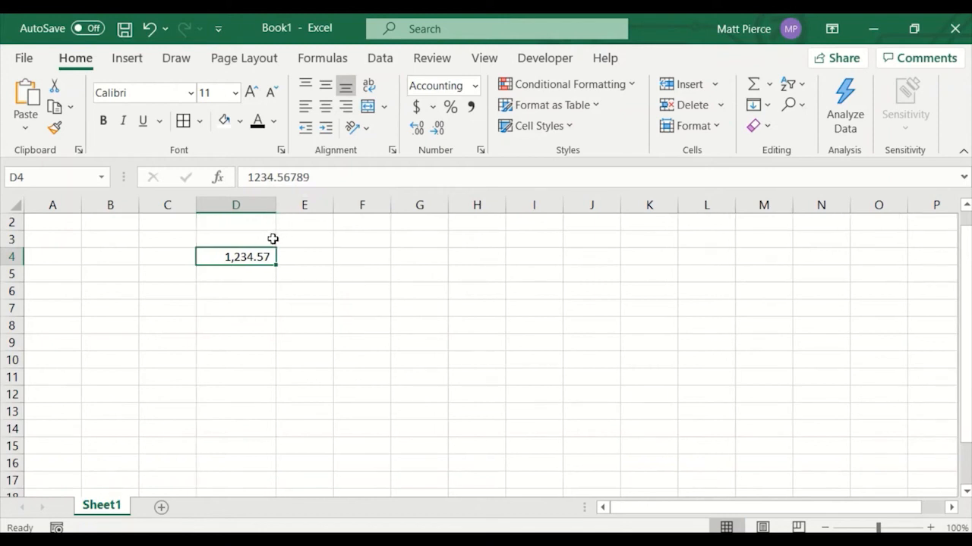
Increase D4's decimal places to five and widen column D slightly.
left_click(416, 134)
left_click(416, 134)
left_click(416, 134)
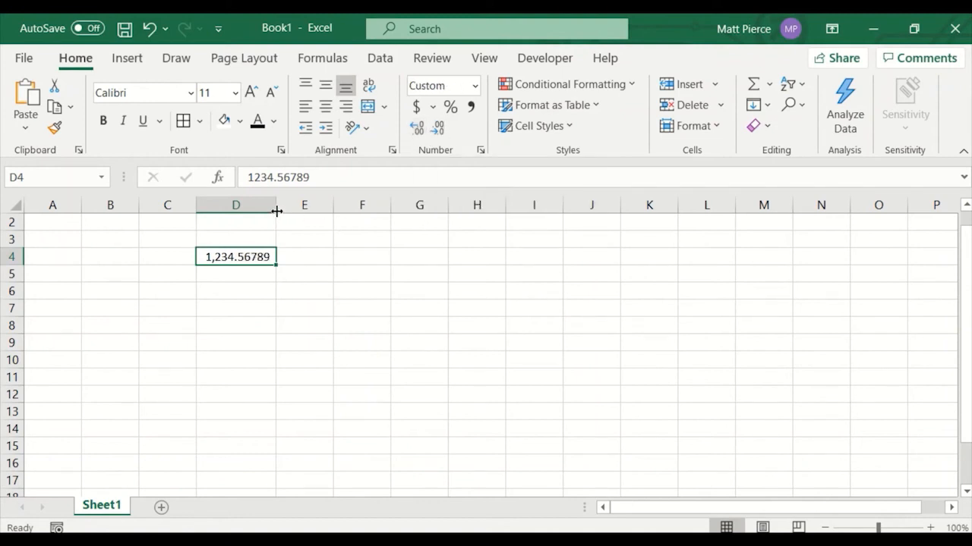
left_click_drag(276, 211, 289, 211)
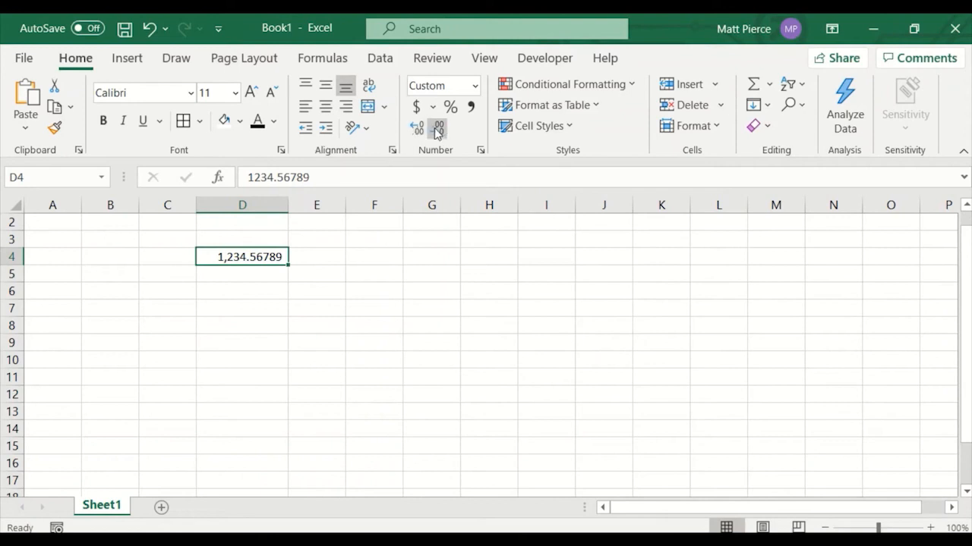
Add three more decimal places to D4.
left_click(416, 128)
left_click(417, 128)
left_click(417, 128)
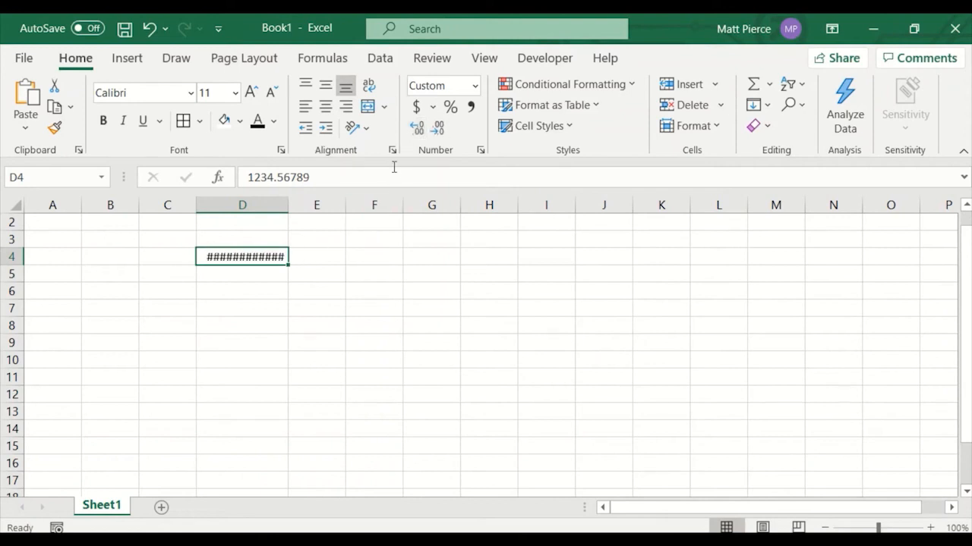
Decrease D4's decimal places step by step down to one decimal place.
left_click(437, 128)
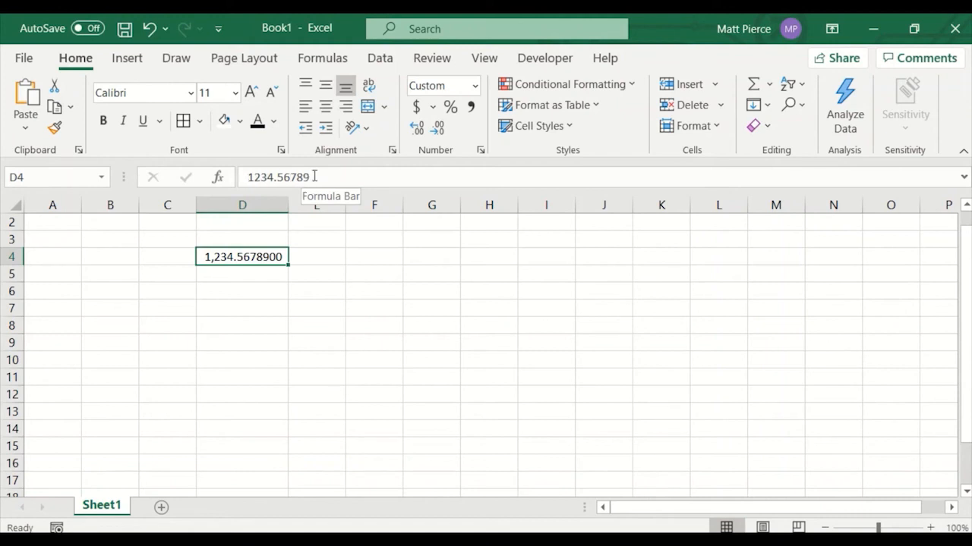
left_click(420, 133)
left_click(438, 133)
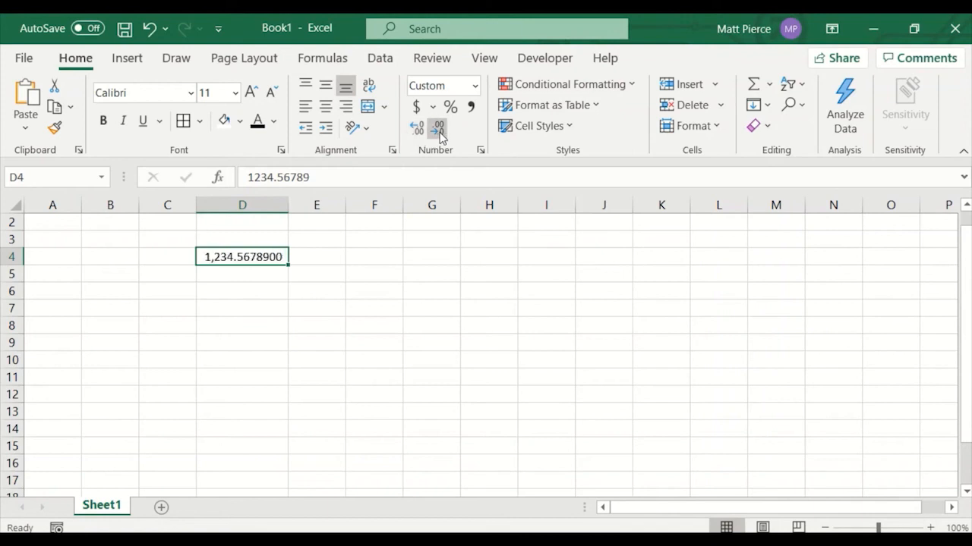
left_click(440, 134)
left_click(440, 135)
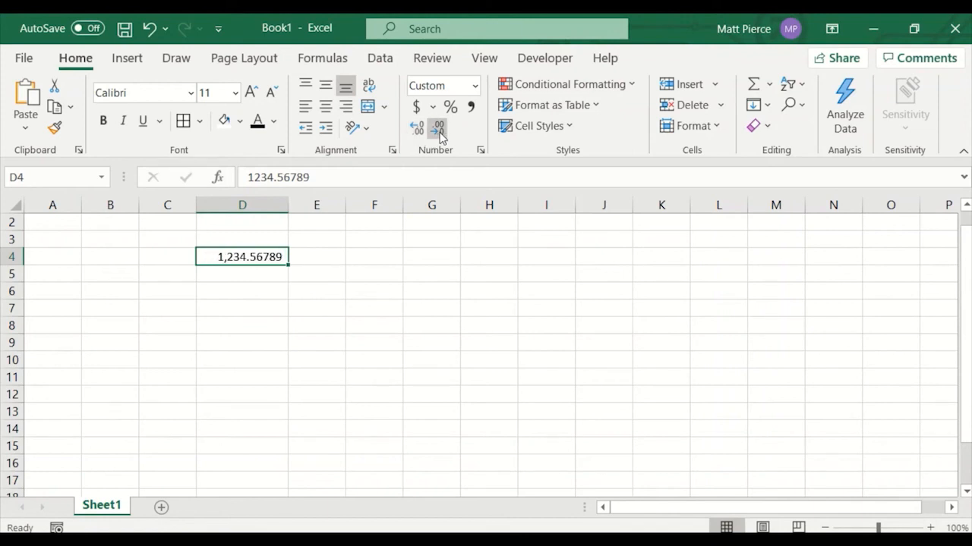
left_click(439, 134)
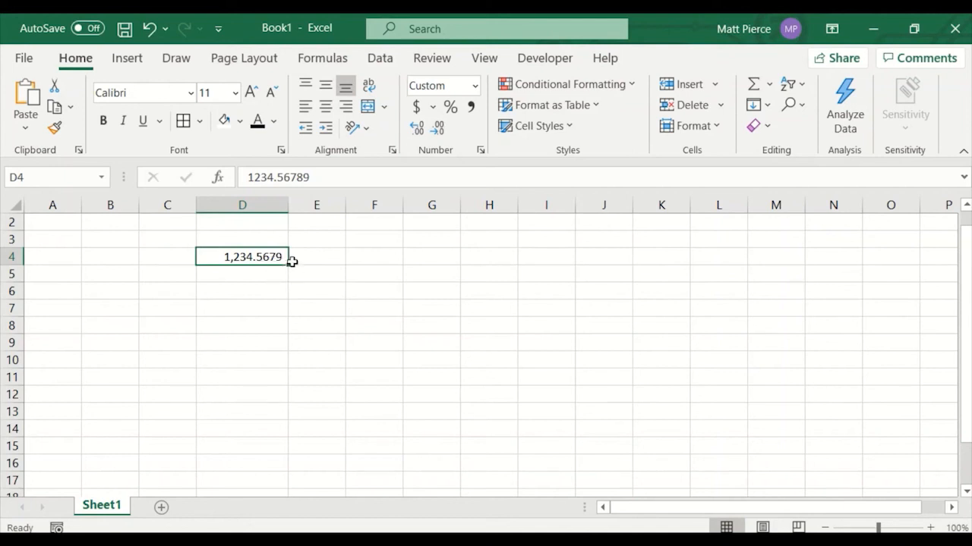
left_click(439, 133)
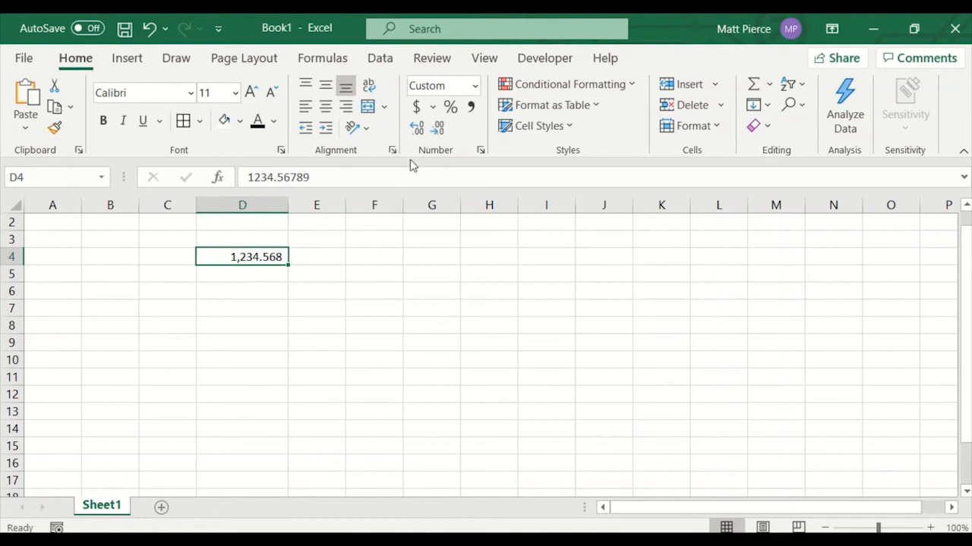
left_click(439, 129)
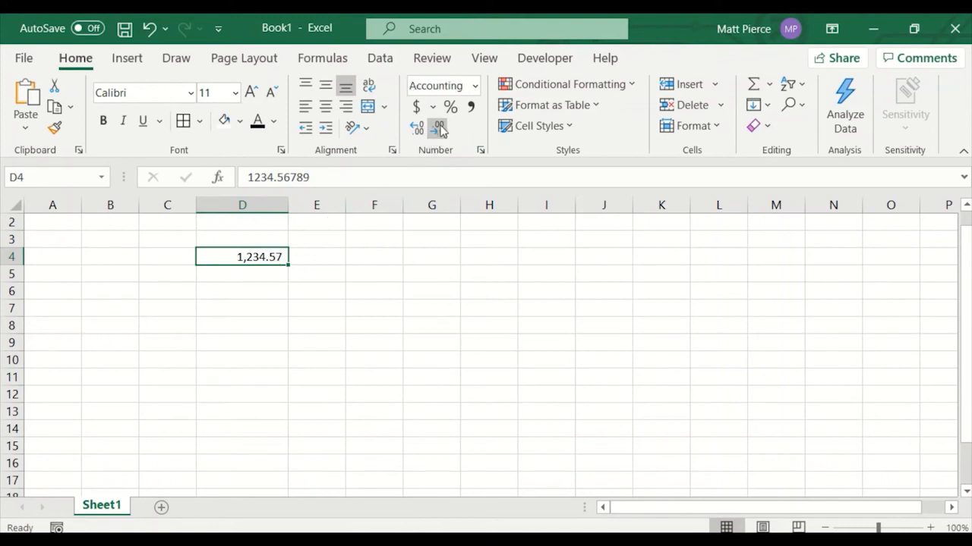
left_click(441, 131)
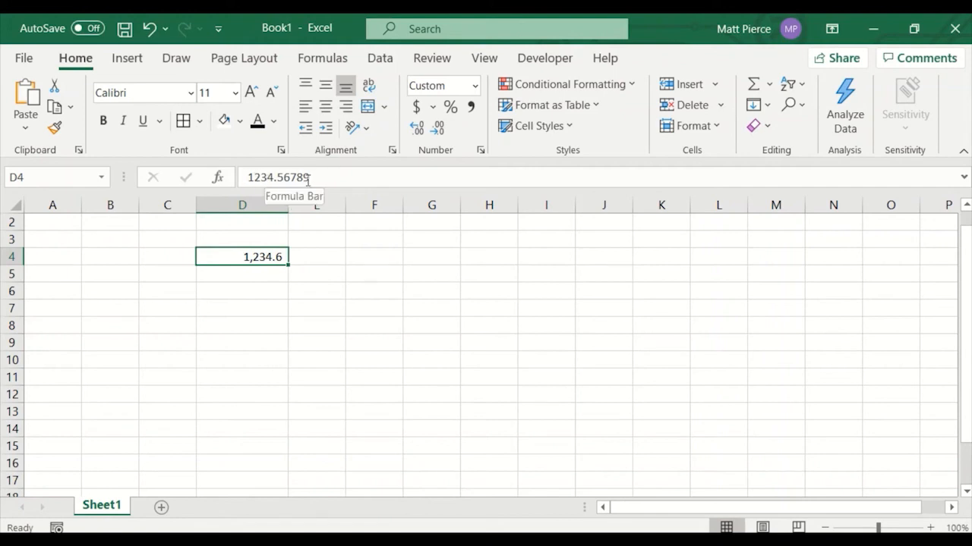
Increase D4's decimal places to four.
left_click(417, 130)
left_click(415, 133)
left_click(415, 134)
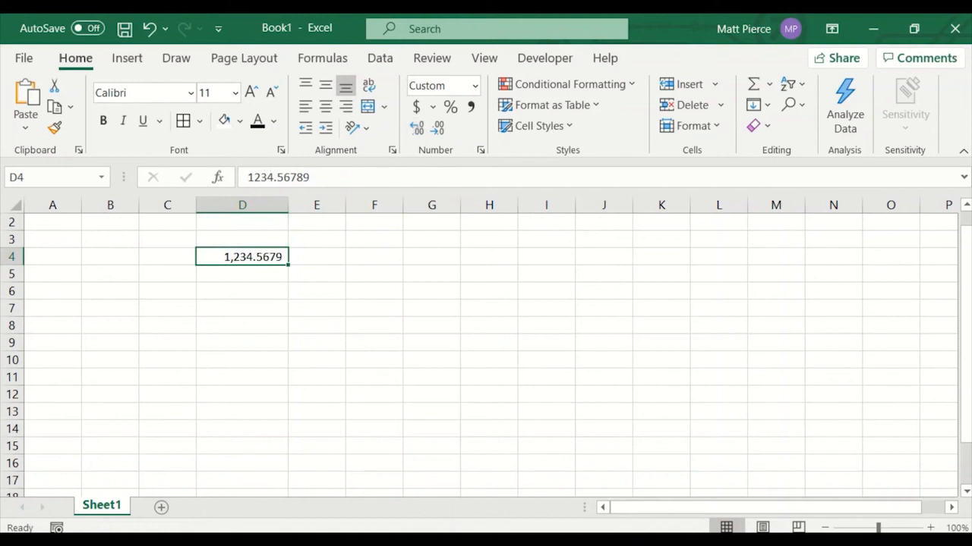
Apply the General number format to D4, then switch it to Number format.
left_click(474, 85)
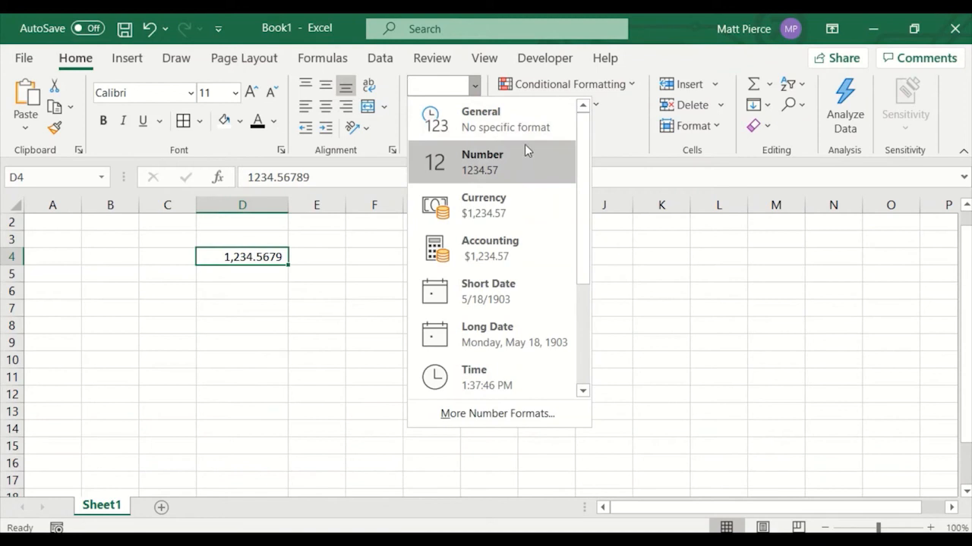
left_click(513, 127)
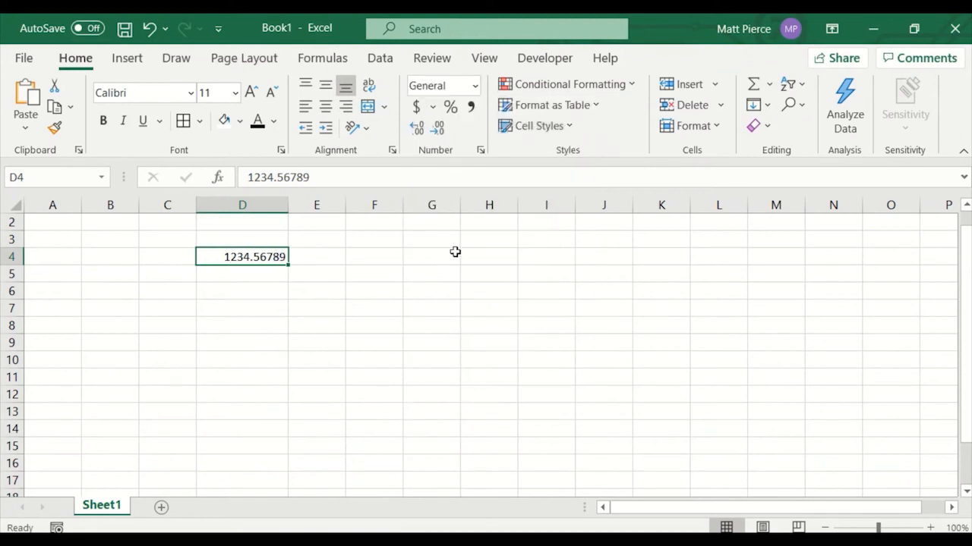
left_click(477, 88)
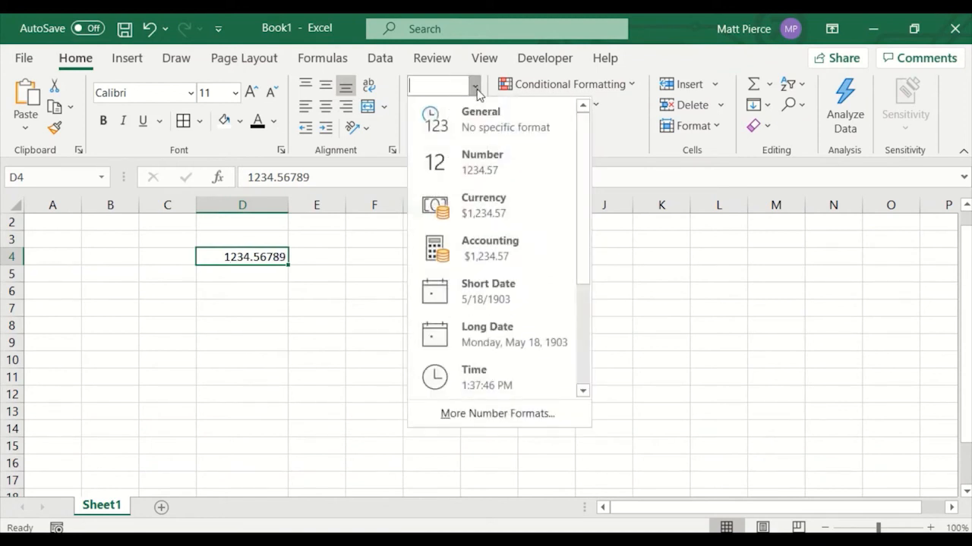
left_click(492, 169)
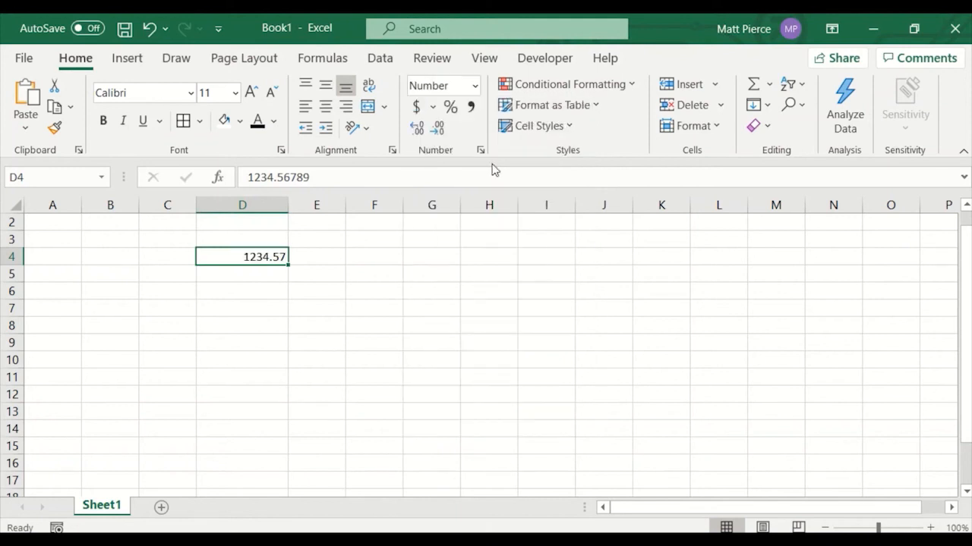
Apply Currency format to D4, then change it to Accounting format.
left_click(475, 85)
left_click(513, 203)
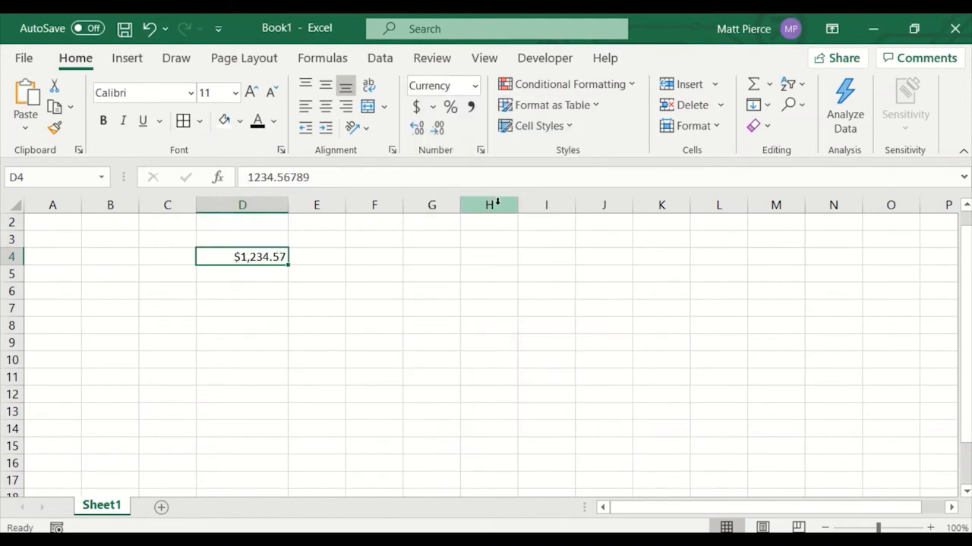
left_click(476, 87)
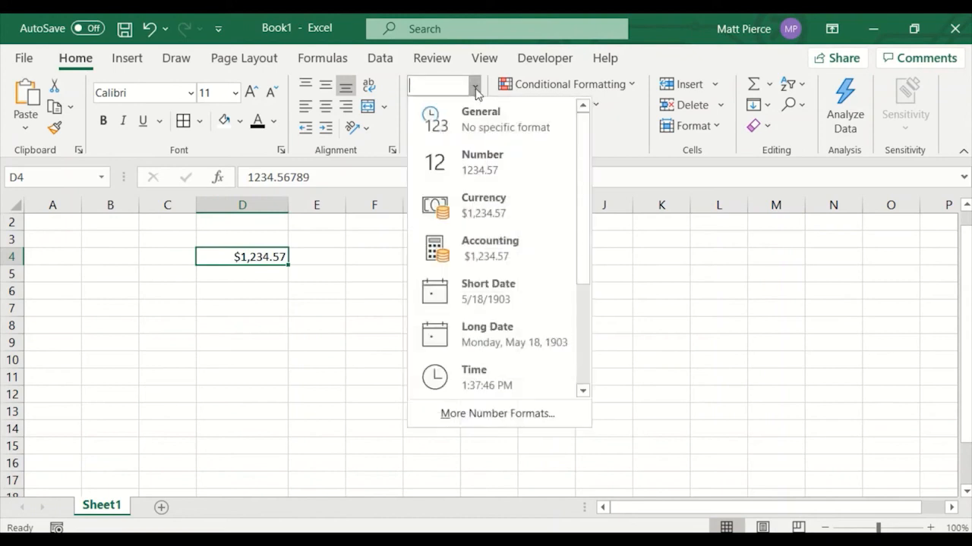
left_click(497, 258)
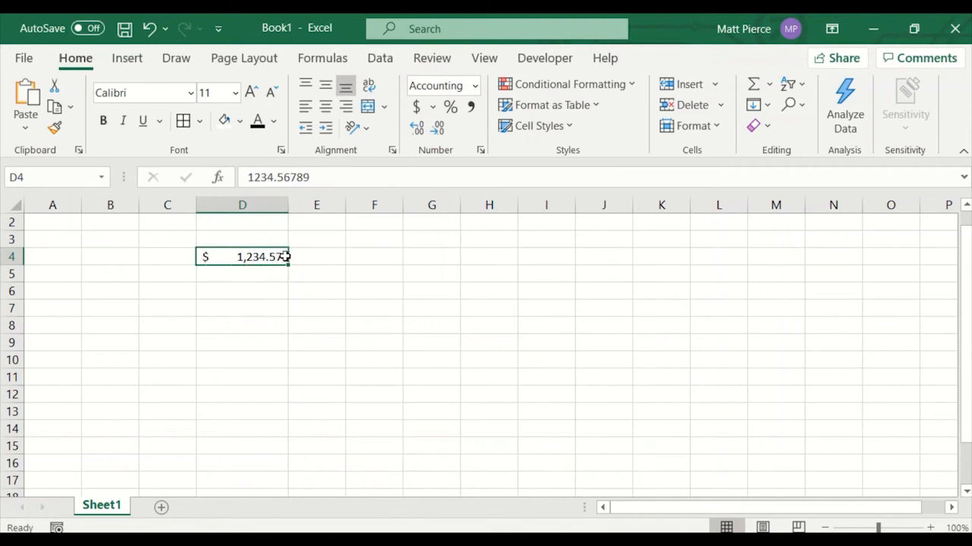
Switch D4 to Number format and then back to Currency format.
left_click(474, 85)
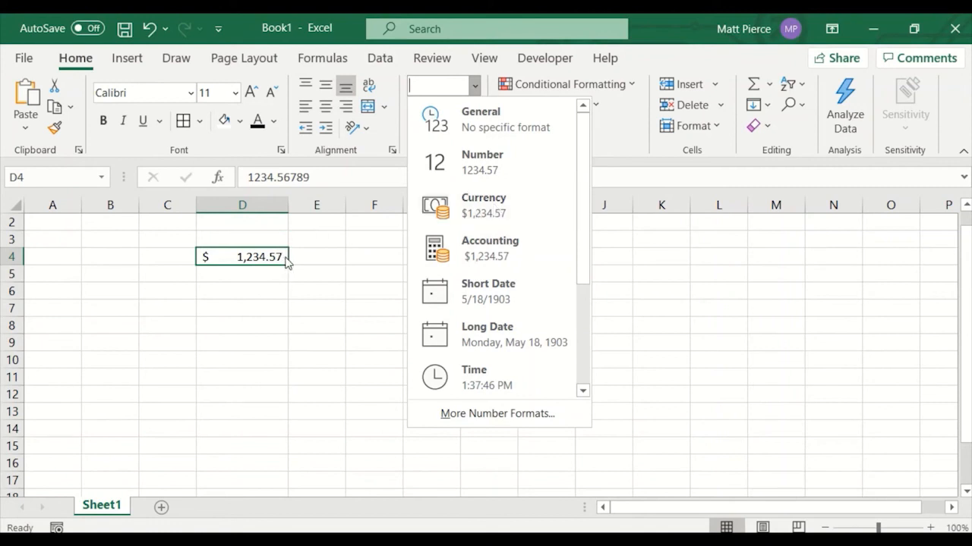
left_click(488, 164)
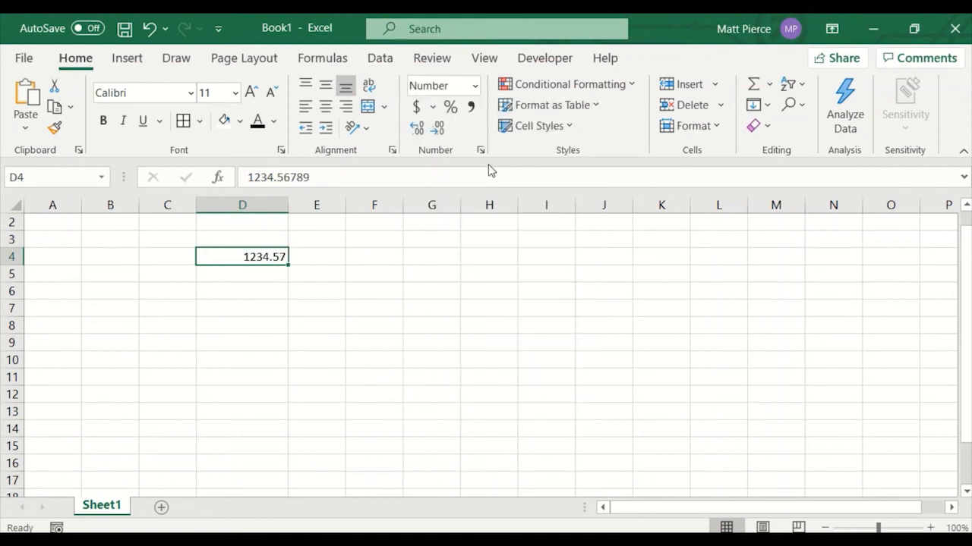
left_click(475, 87)
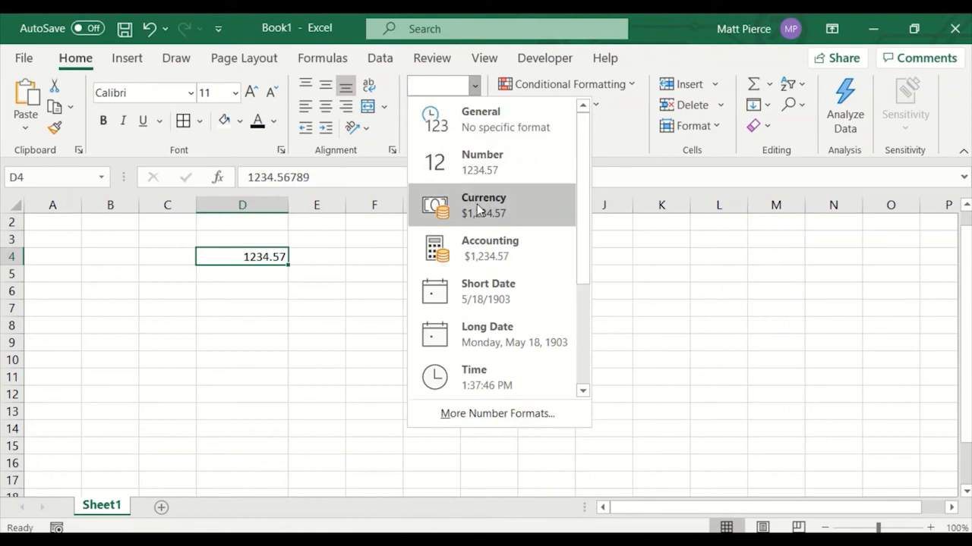
left_click(448, 203)
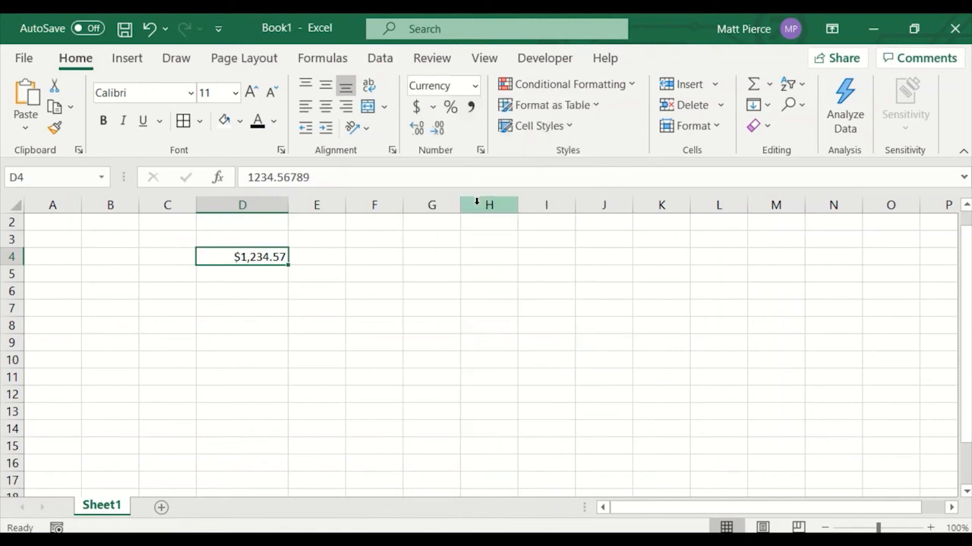
Browse the remaining number formats in the format list without choosing one.
left_click(476, 88)
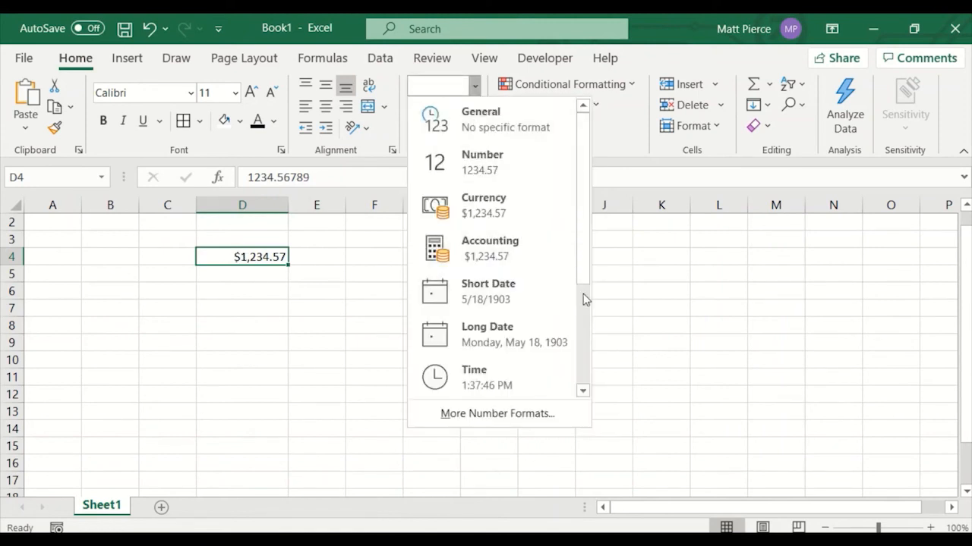
left_click_drag(587, 271, 586, 381)
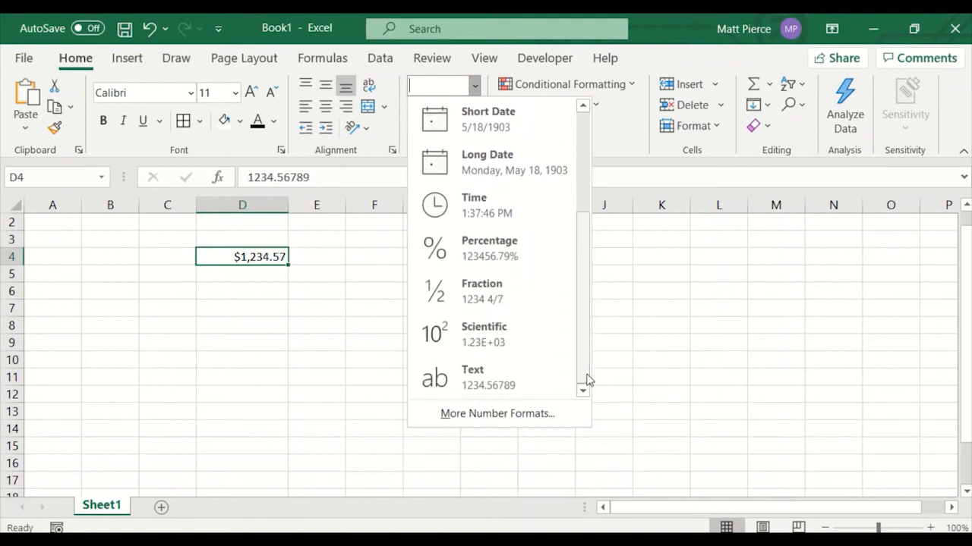
left_click(228, 297)
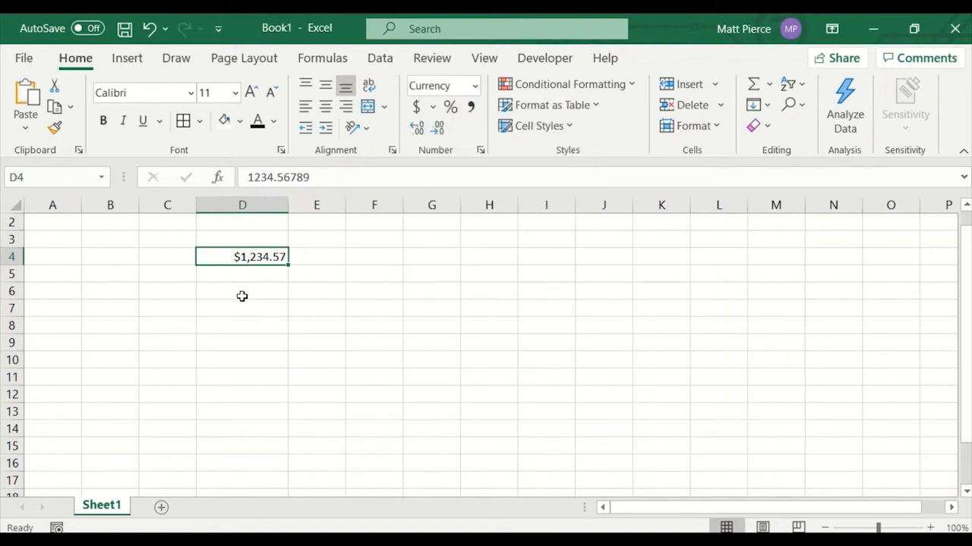
Enter .75 in cell D6.
left_click(240, 297)
type(".")
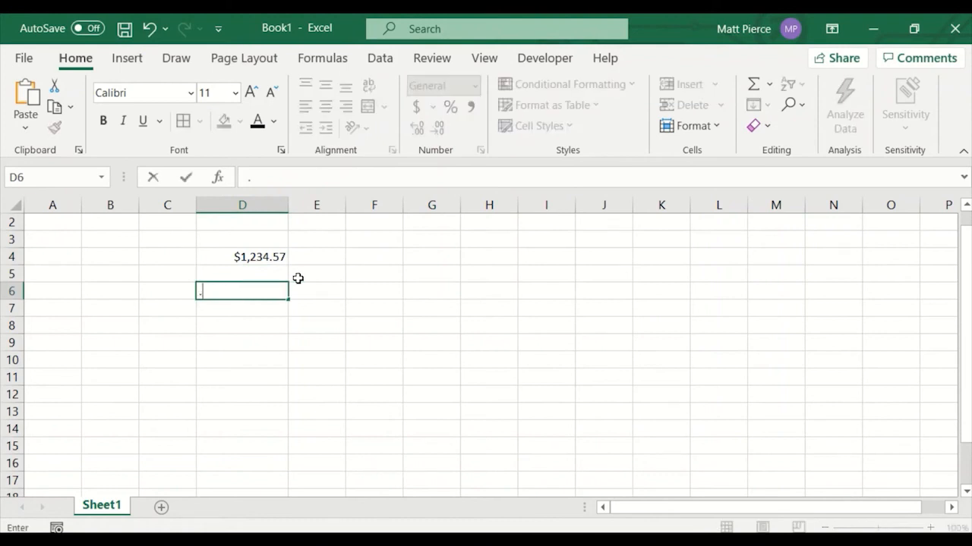
type("75")
left_click(262, 274)
left_click(260, 297)
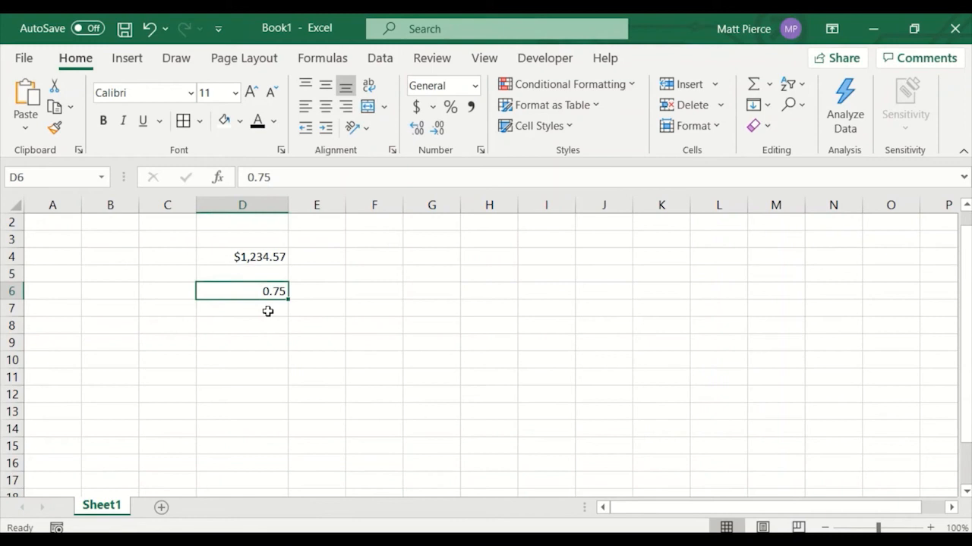
Apply the Fraction number format to D6.
left_click(474, 85)
scroll(521, 342, "down", 2)
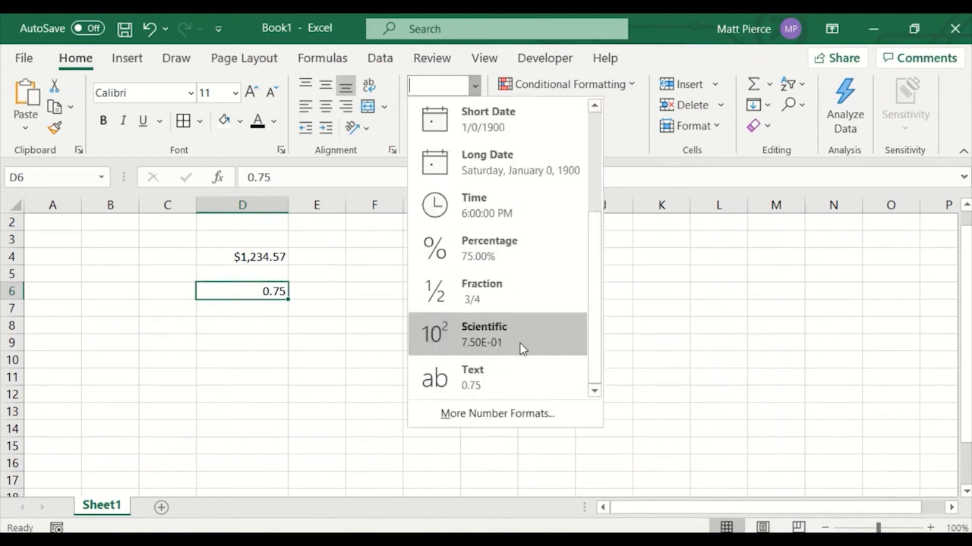
left_click(502, 302)
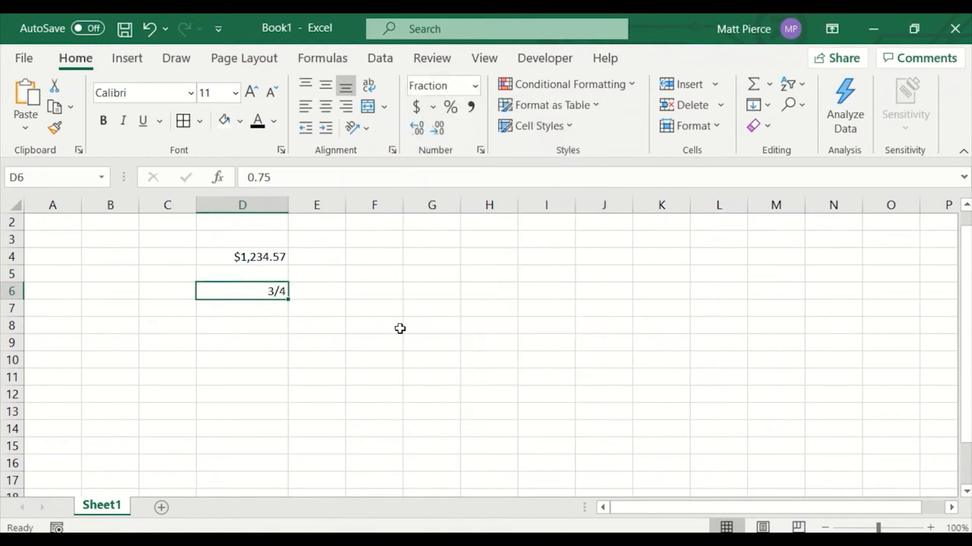
Apply the Fraction number format to D4 as well.
left_click(274, 264)
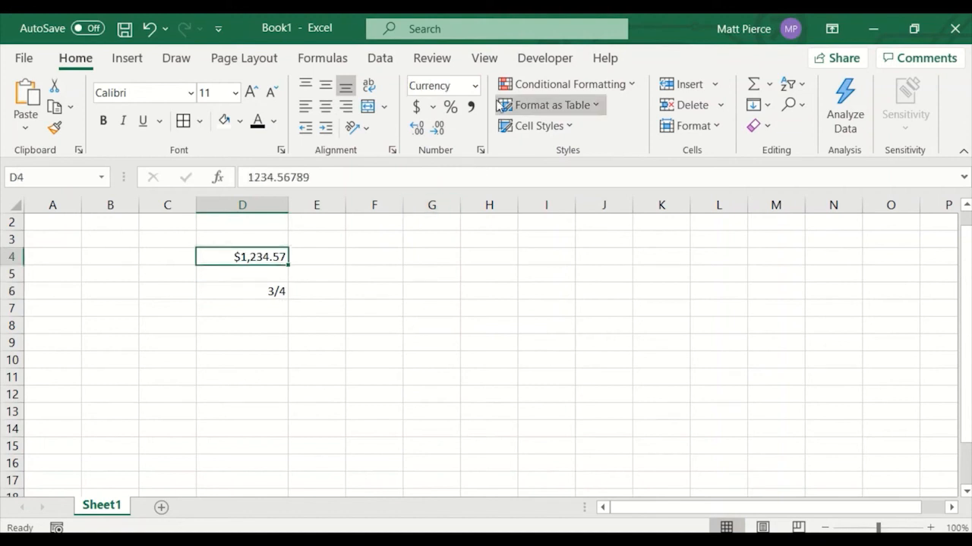
left_click(474, 88)
scroll(511, 363, "down", 3)
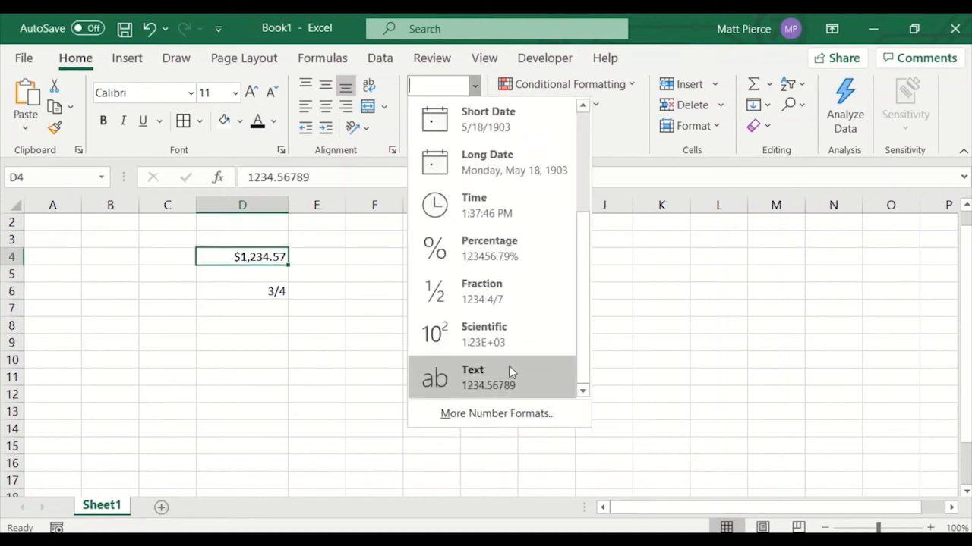
left_click(502, 296)
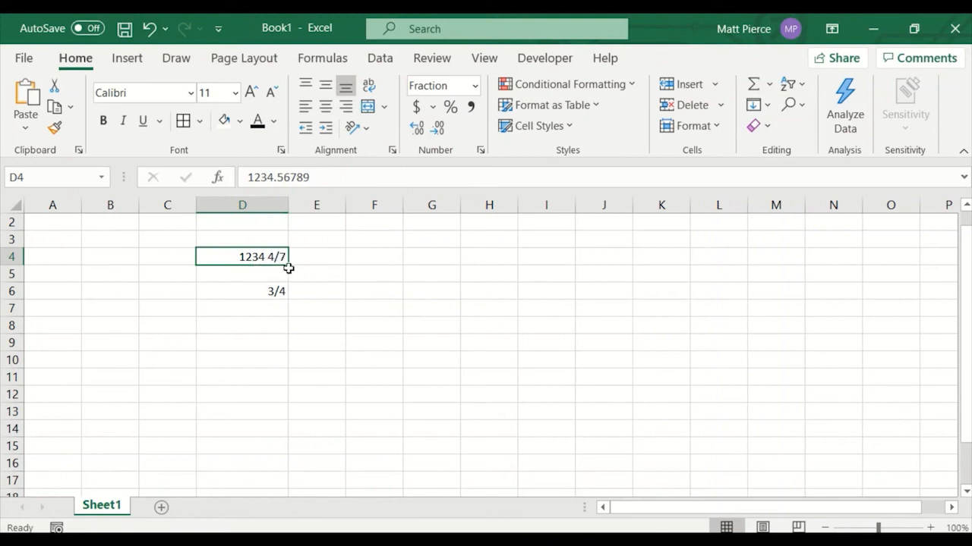
left_click(258, 292)
left_click(259, 258)
left_click(263, 293)
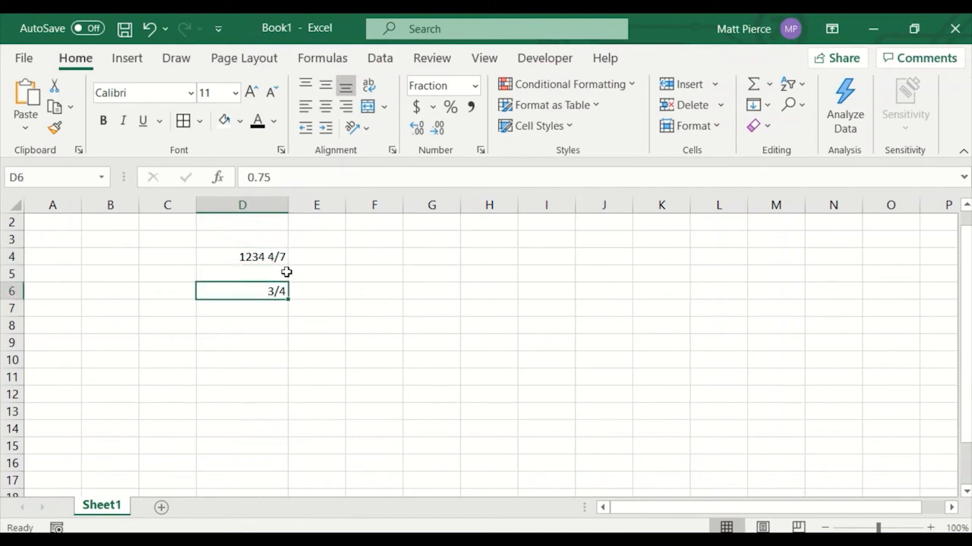
left_click(475, 85)
left_click(475, 87)
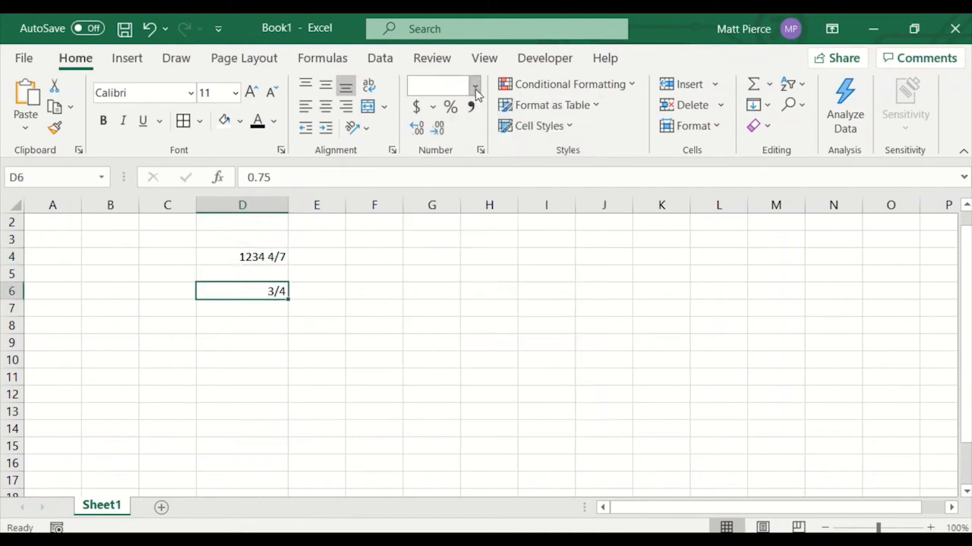
Select D3:H10 on a cleared sheet and apply all borders to it.
left_click(240, 258)
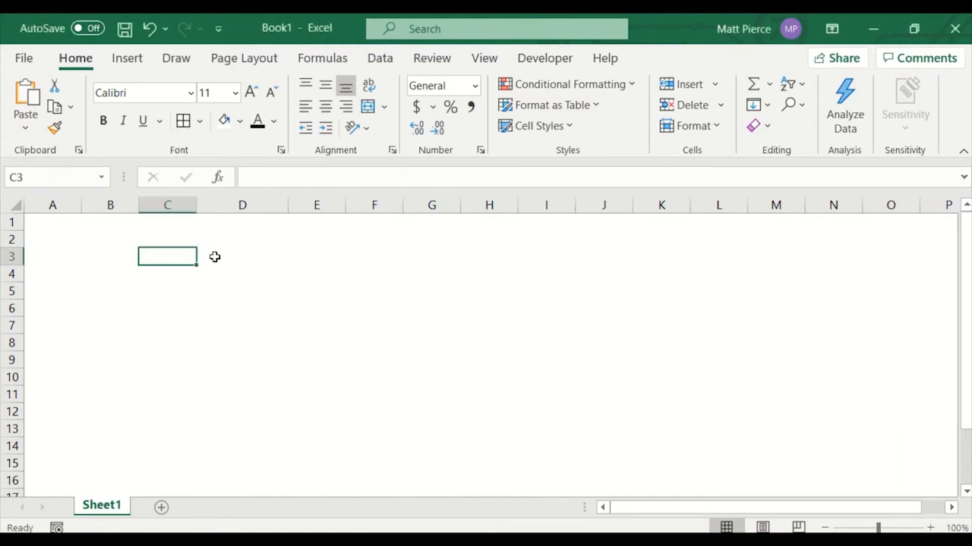
left_click_drag(215, 256, 475, 373)
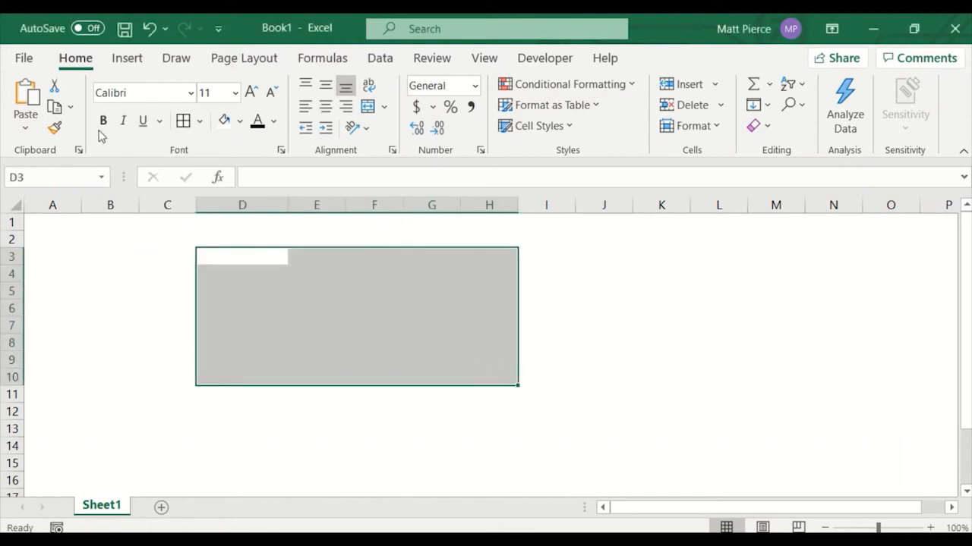
left_click(183, 121)
left_click(456, 377)
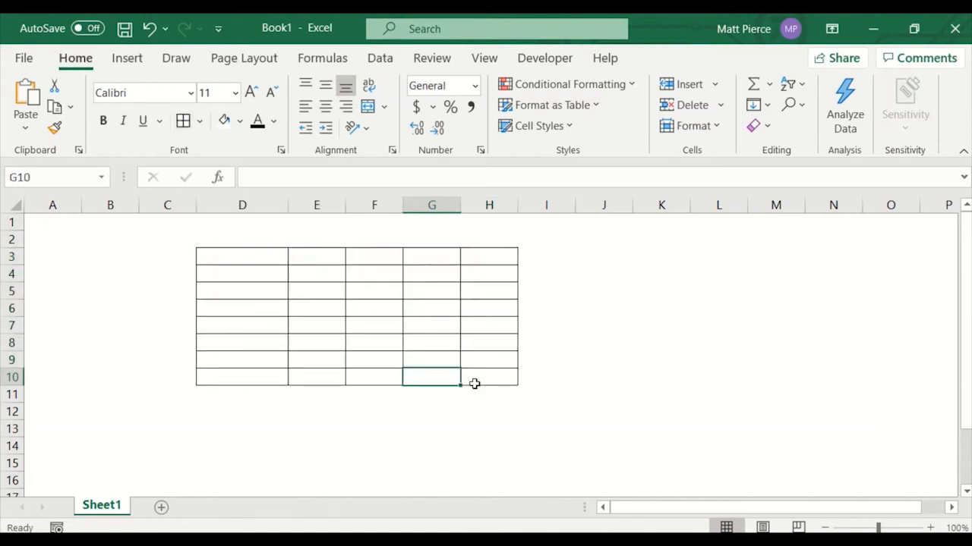
left_click(686, 375)
left_click_drag(236, 259, 493, 381)
left_click(313, 440)
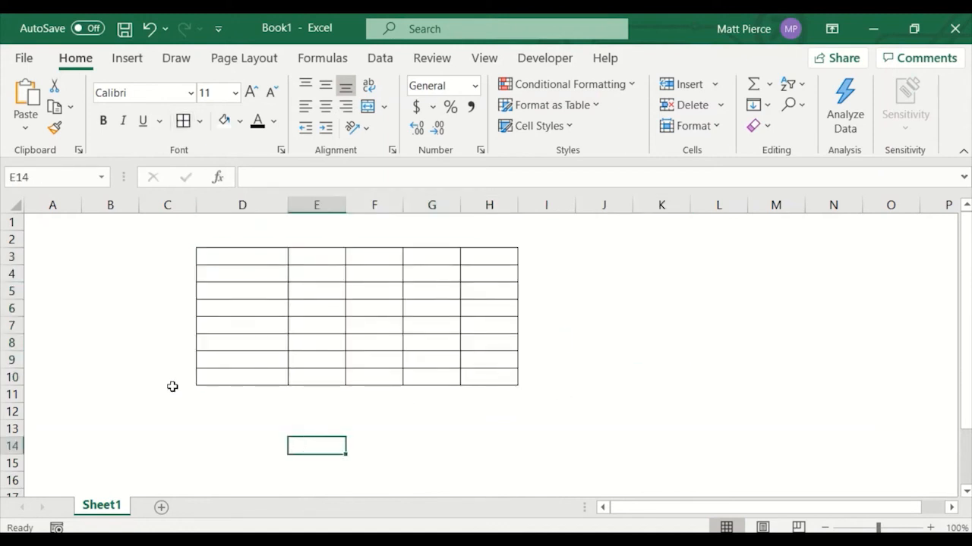
Remove the fill colour from the entire sheet.
left_click(16, 206)
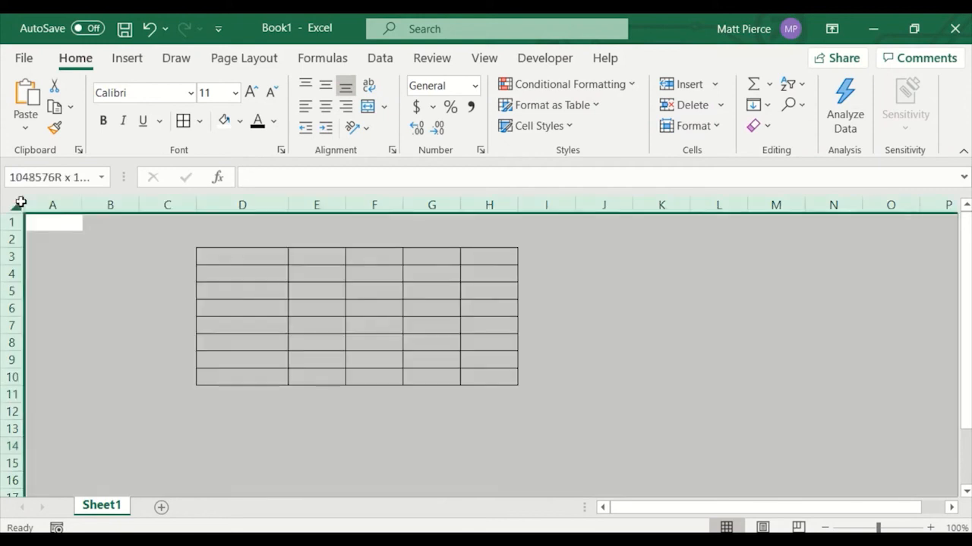
left_click(240, 121)
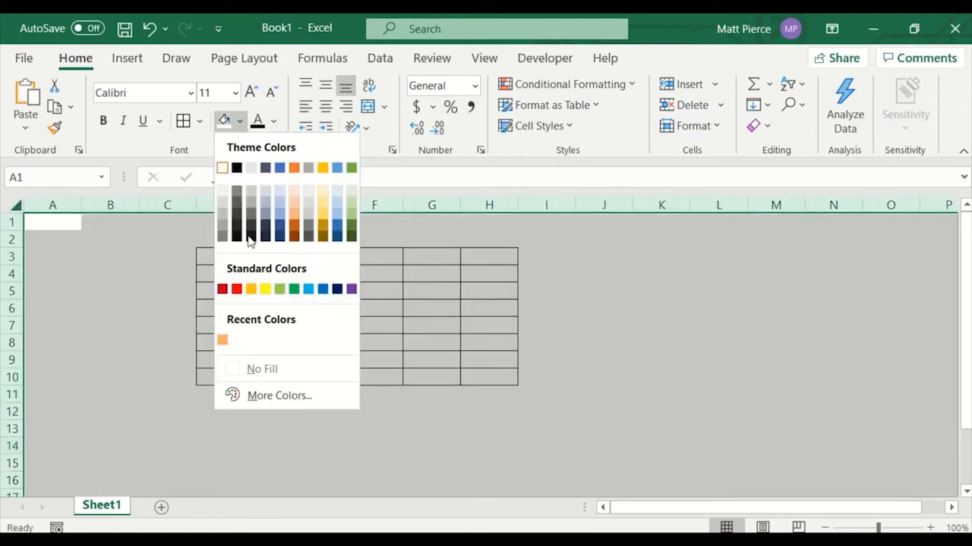
left_click(265, 369)
left_click(476, 427)
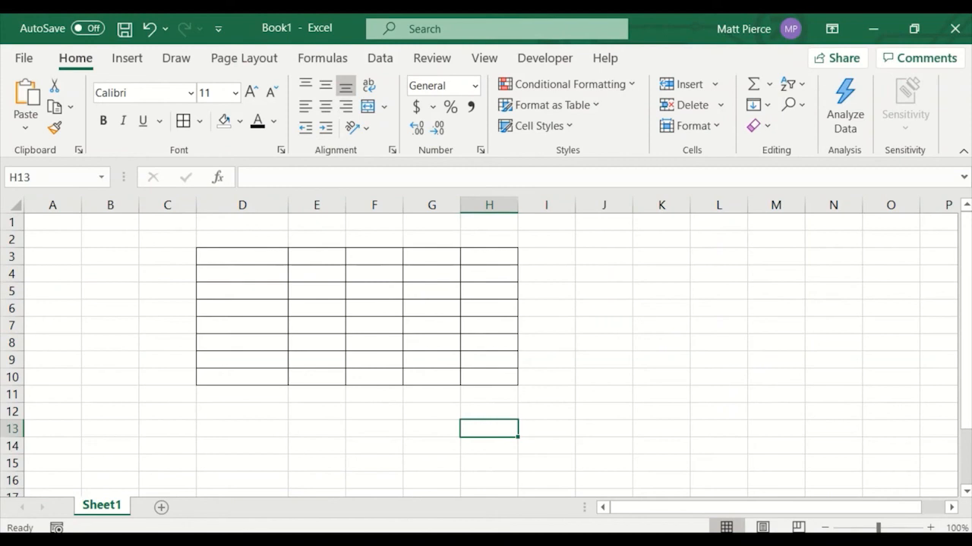
Fill the entire sheet with white to hide the gridlines.
left_click(16, 206)
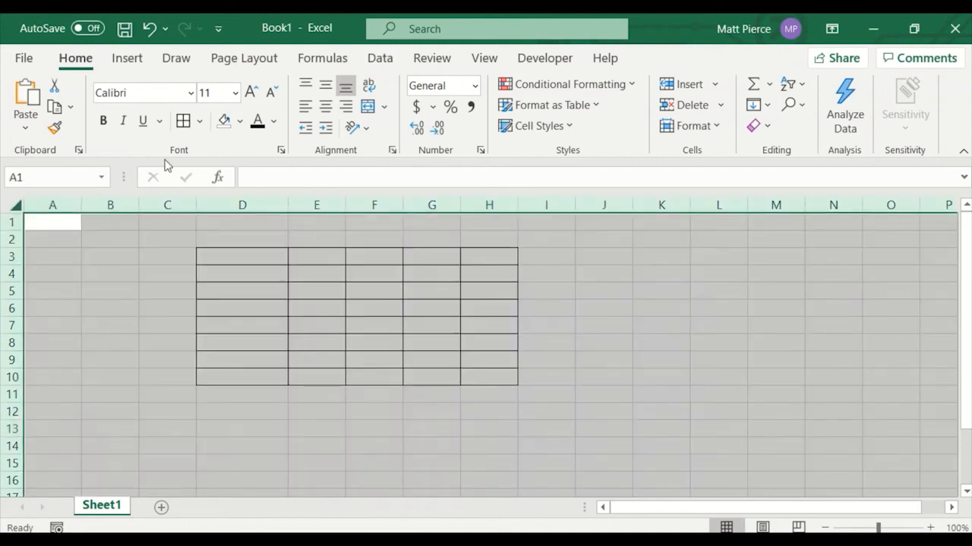
left_click(240, 122)
left_click(227, 164)
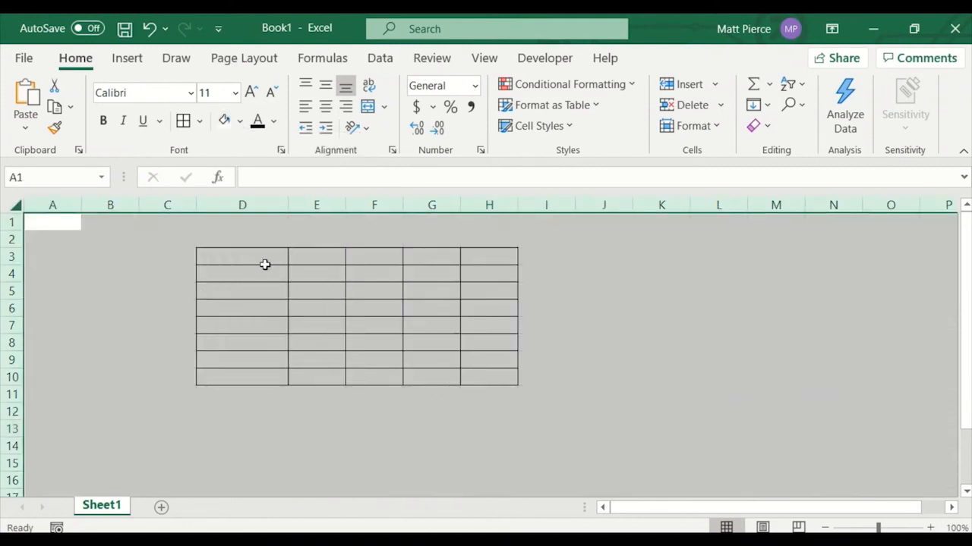
Remove all borders from the D3:H10 range.
left_click(258, 260)
left_click_drag(257, 258, 470, 377)
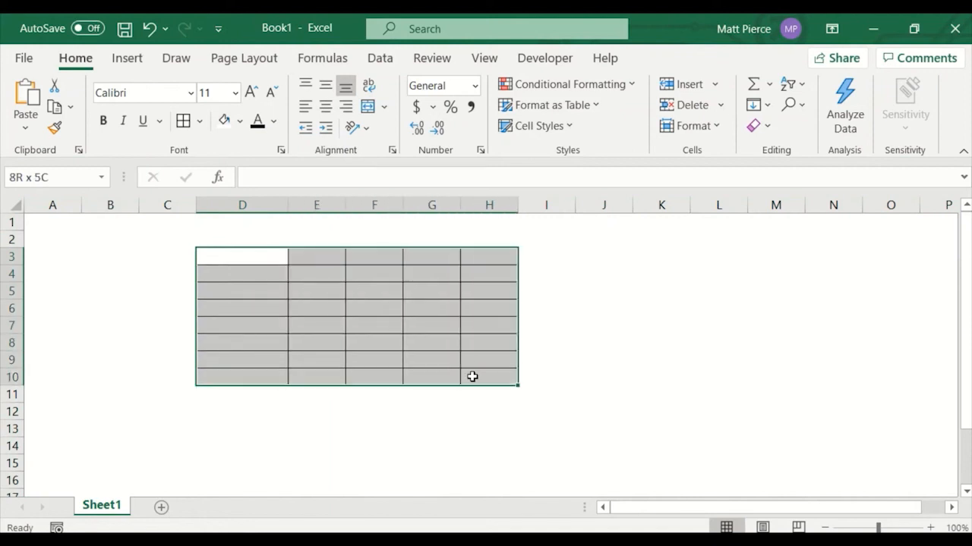
left_click(199, 122)
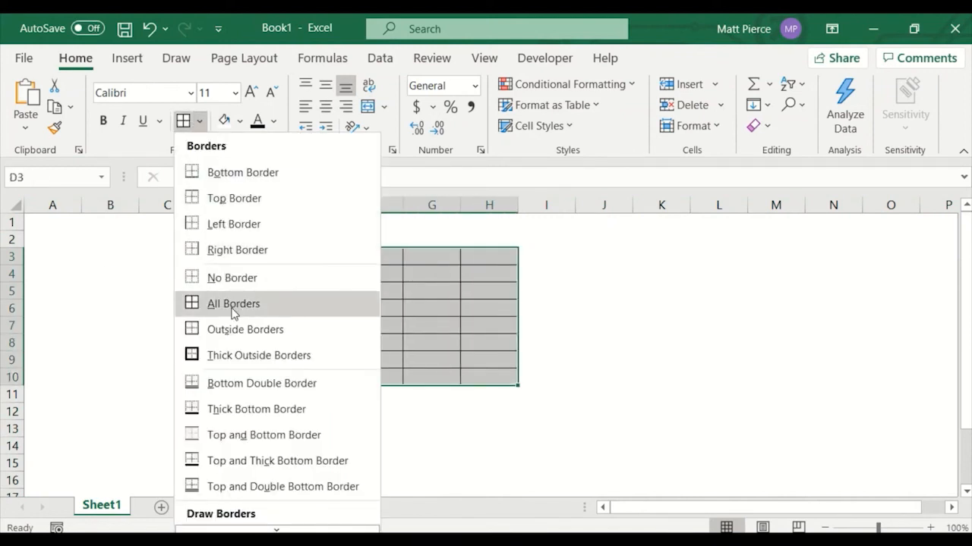
left_click(209, 279)
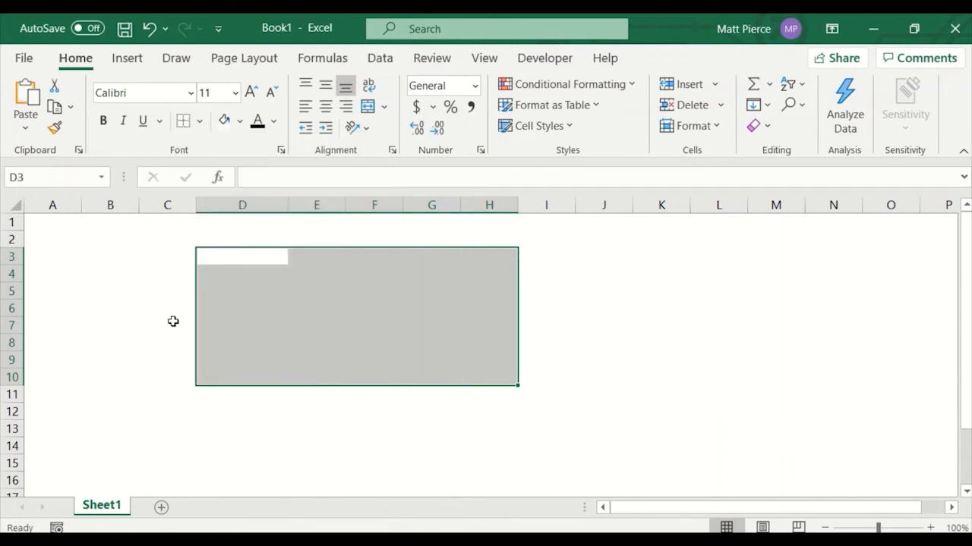
left_click(199, 122)
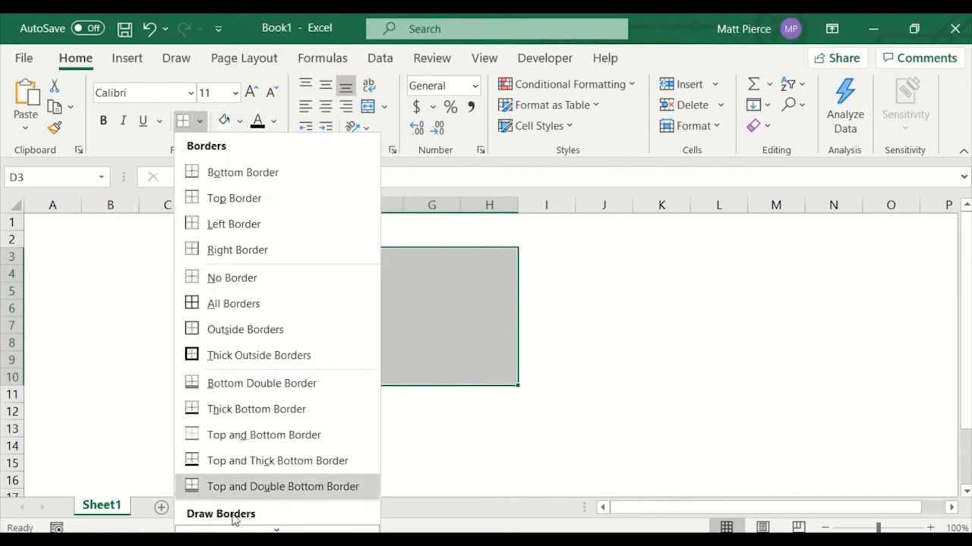
scroll(298, 505, "down", 5)
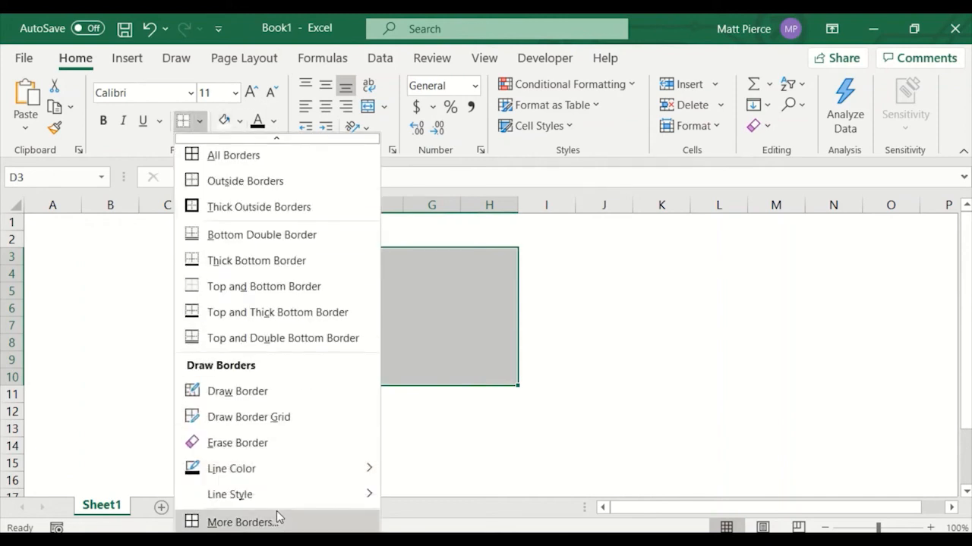
left_click(241, 522)
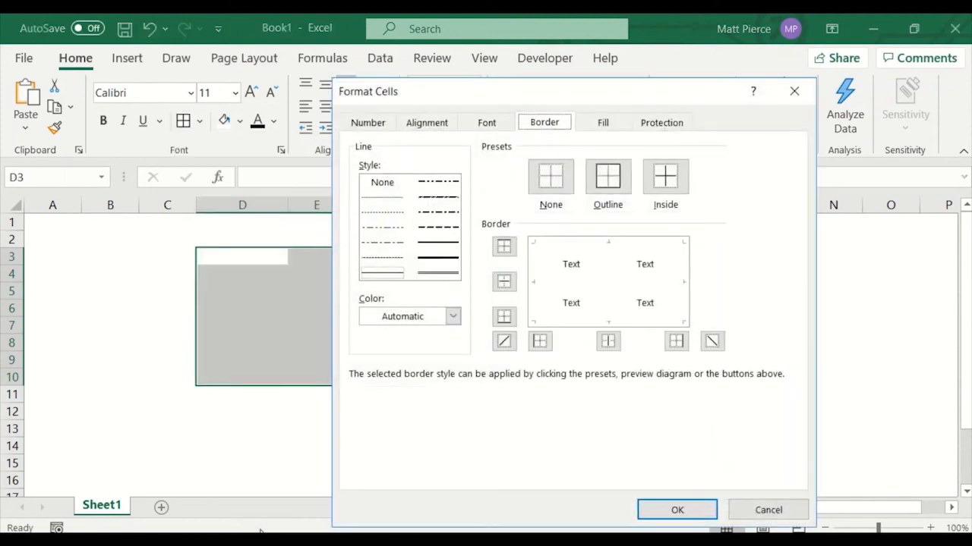
left_click(793, 518)
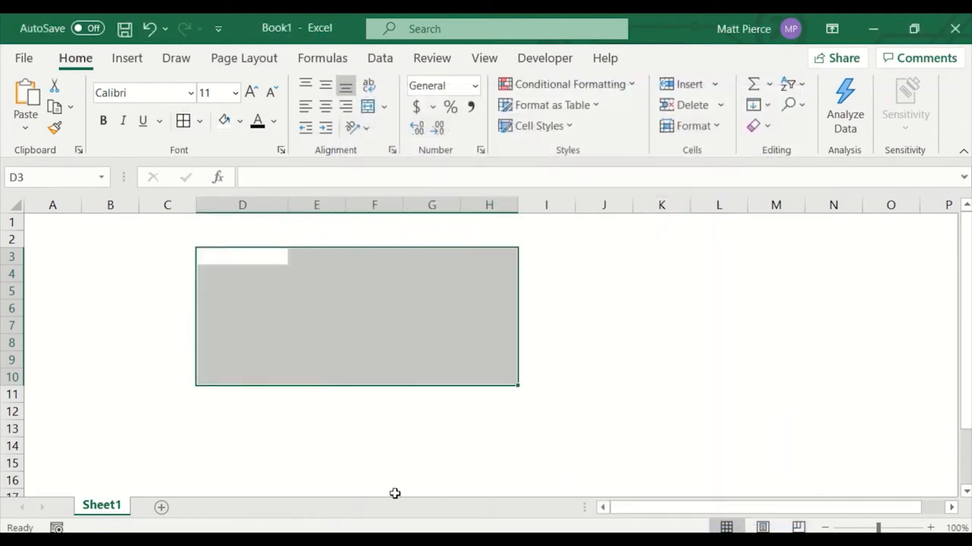
Apply a light gray outline and inside vertical borders to D3:H10 through Format Cells.
key("ctrl+1")
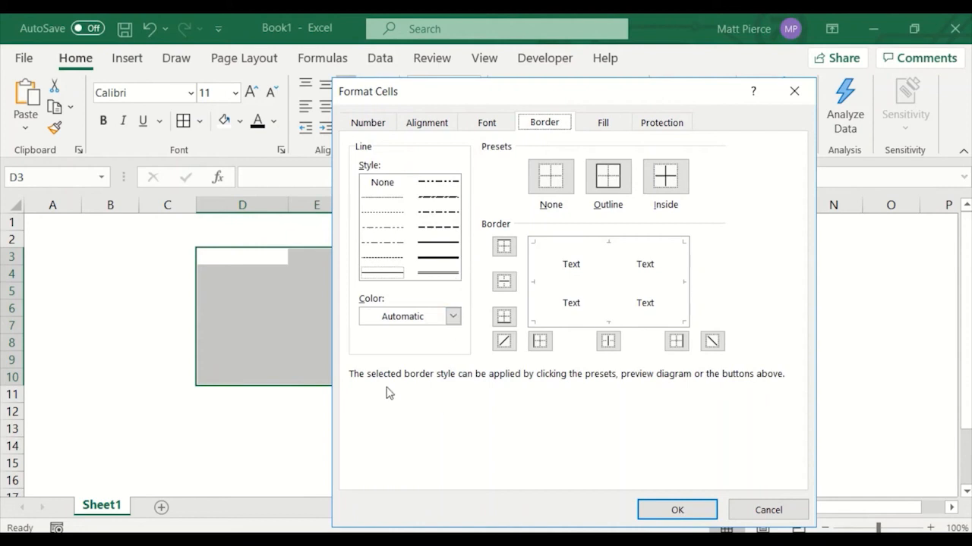
left_click(453, 317)
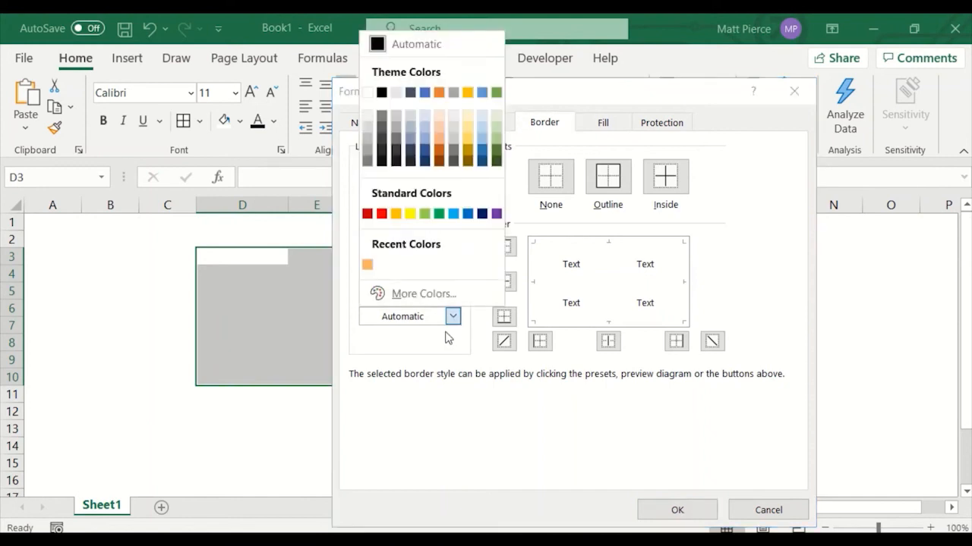
left_click(367, 144)
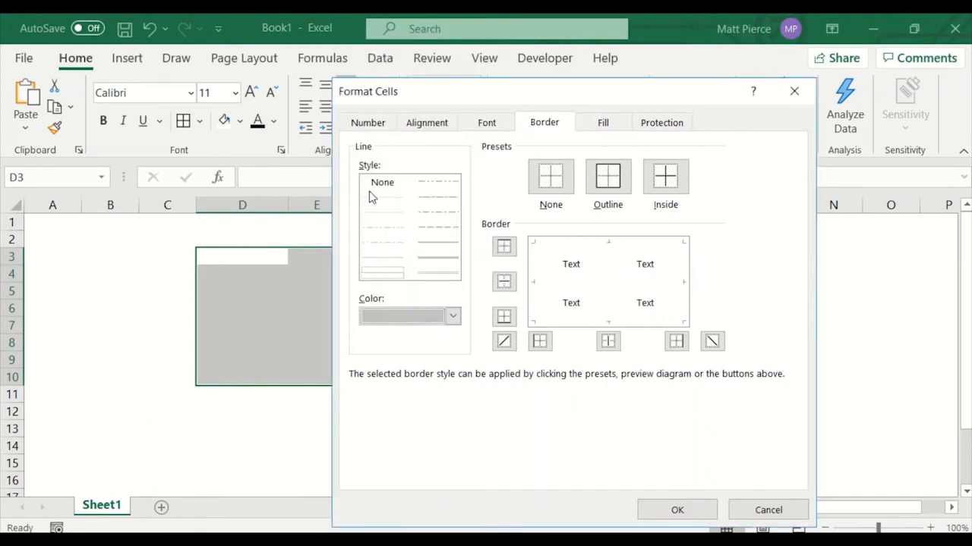
left_click(608, 186)
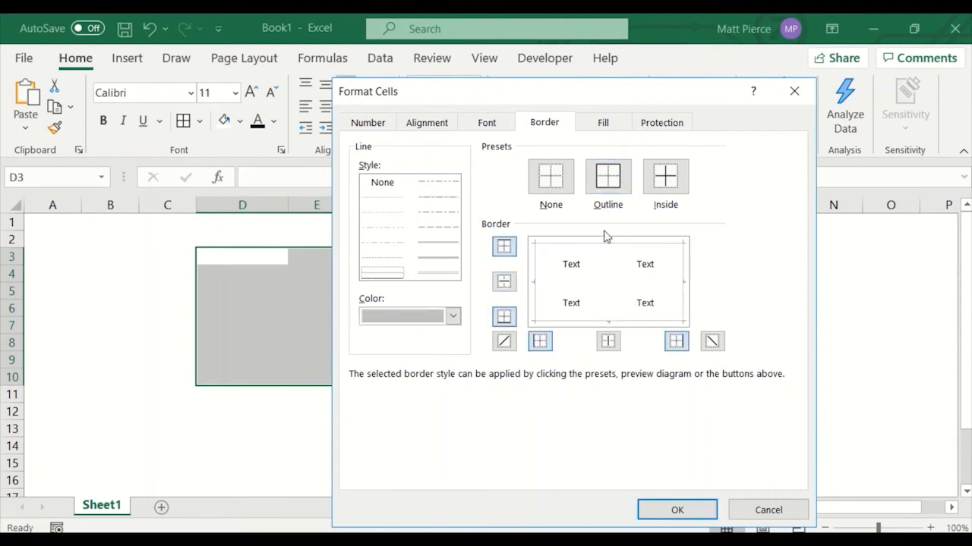
left_click(611, 275)
left_click(677, 510)
left_click(451, 424)
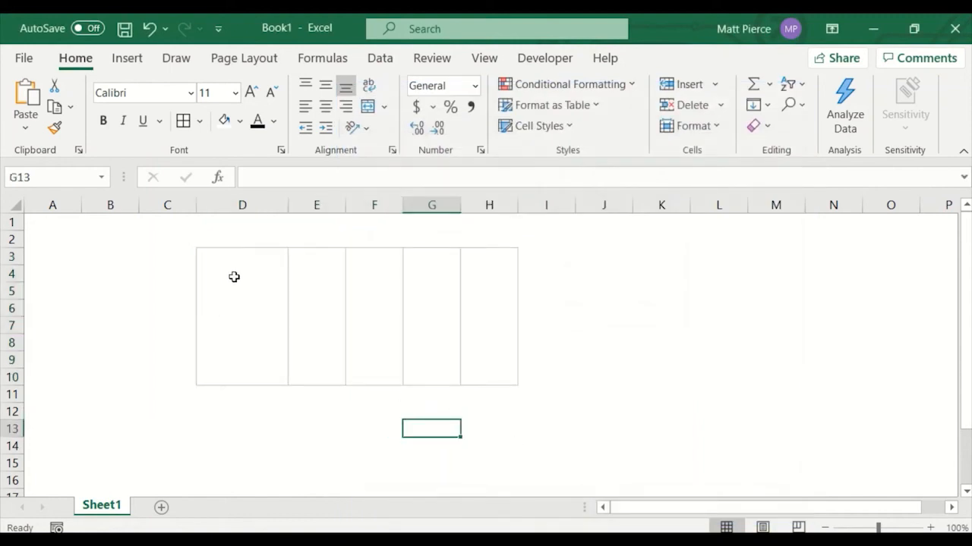
Add a light gray outline border around the header row D3:H3.
left_click_drag(241, 258, 250, 370)
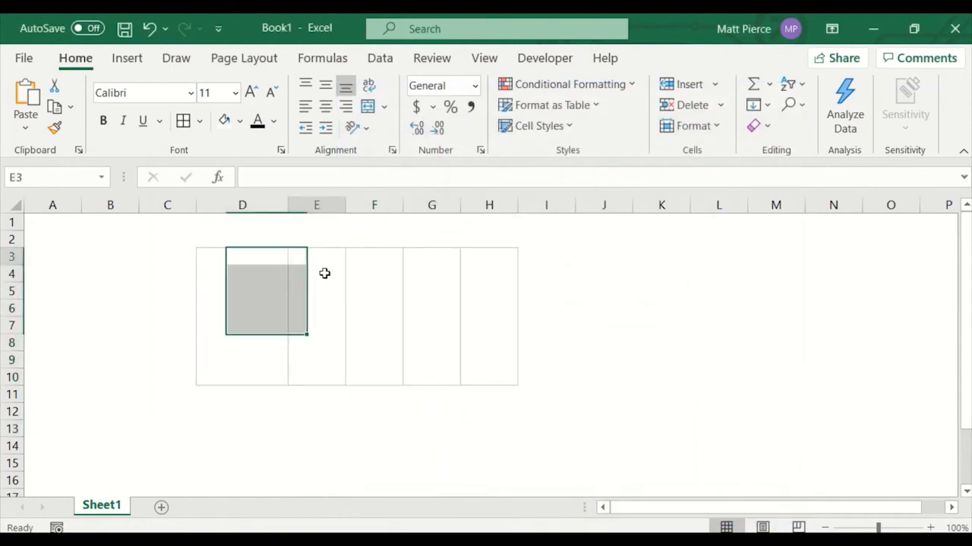
left_click_drag(318, 256, 319, 377)
left_click(439, 326)
left_click_drag(215, 255, 478, 257)
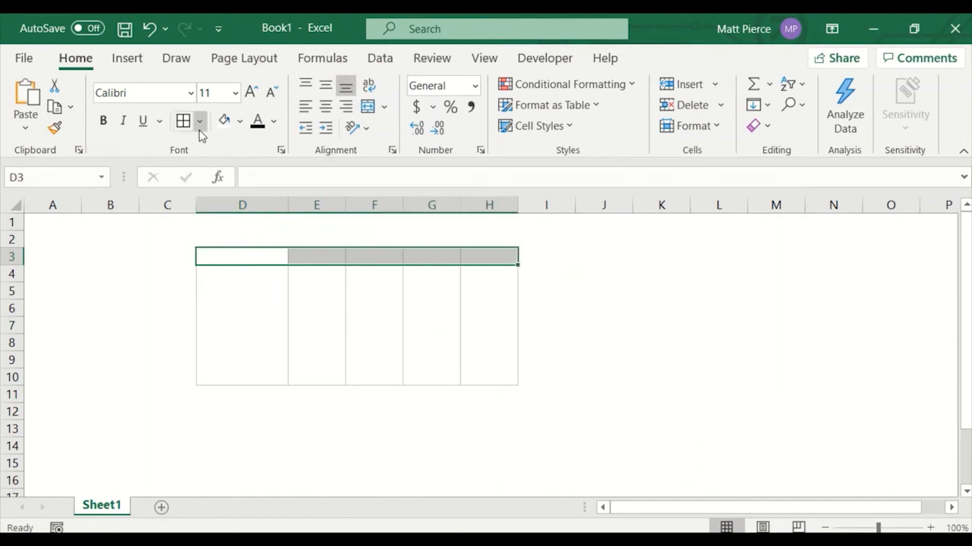
key("ctrl+1")
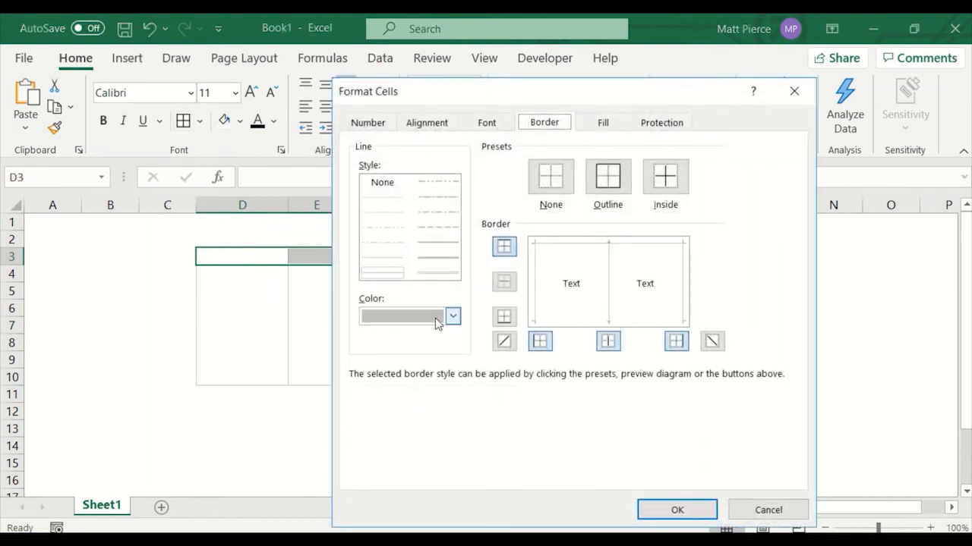
left_click(601, 188)
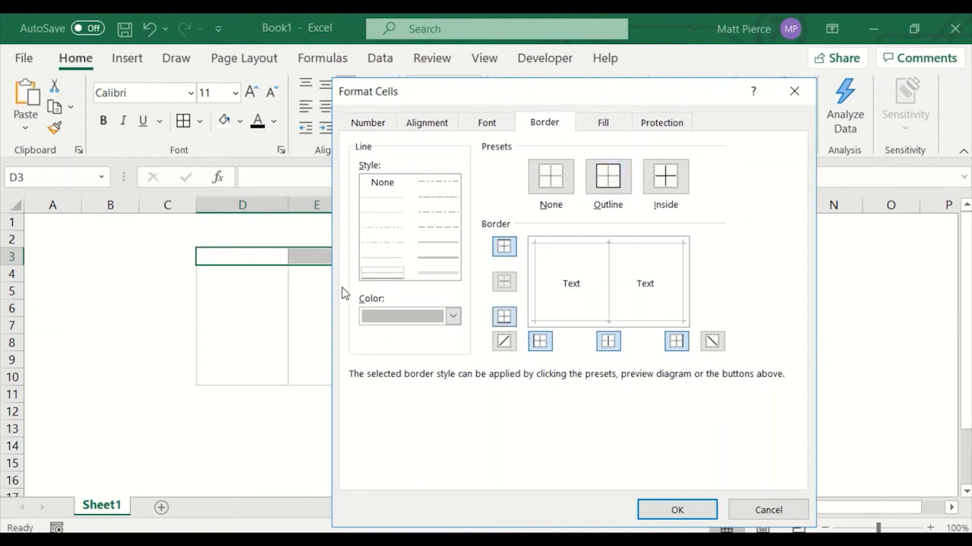
left_click(678, 512)
left_click(425, 343)
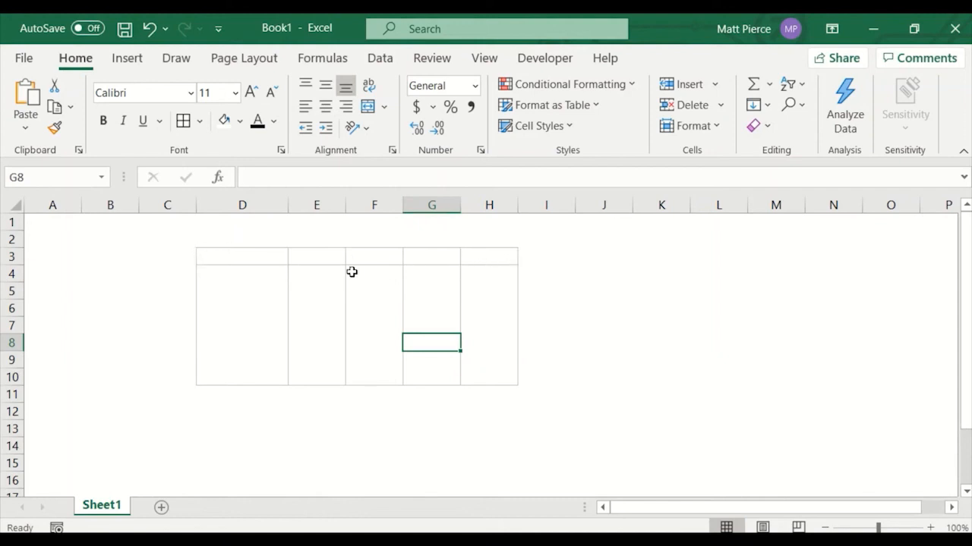
Enter the headers fdsafds, fasdf, asdfs, asdfas and asdf across D3:H3.
left_click(231, 260)
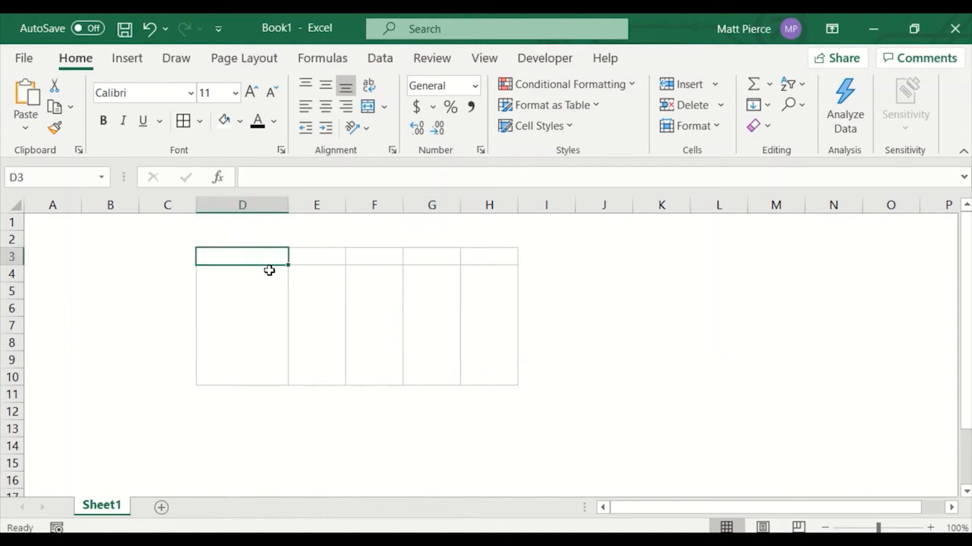
type("fdsafds")
key("Tab")
type("fasdf")
key("Tab")
type("asdfs")
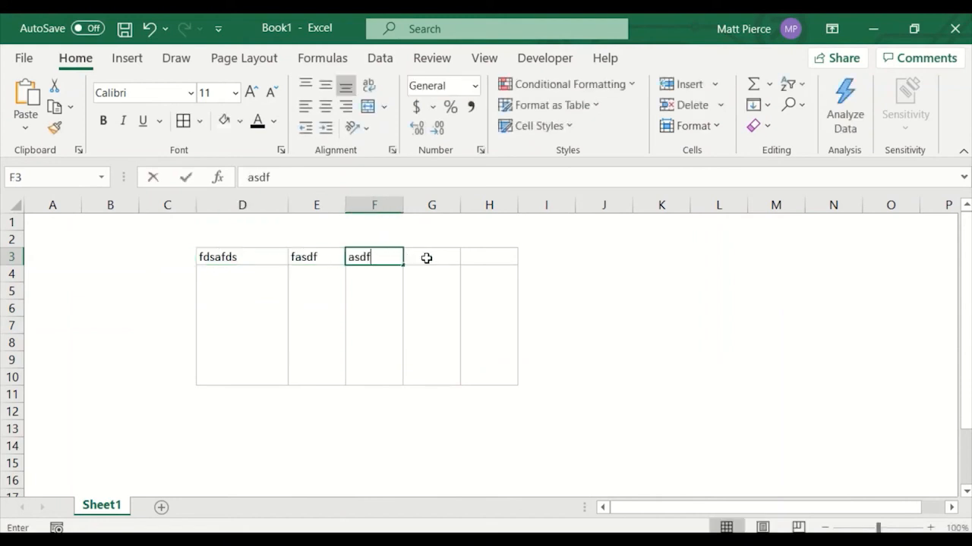
key("Tab")
type("asdfas")
key("Tab")
type("asdf")
left_click(406, 272)
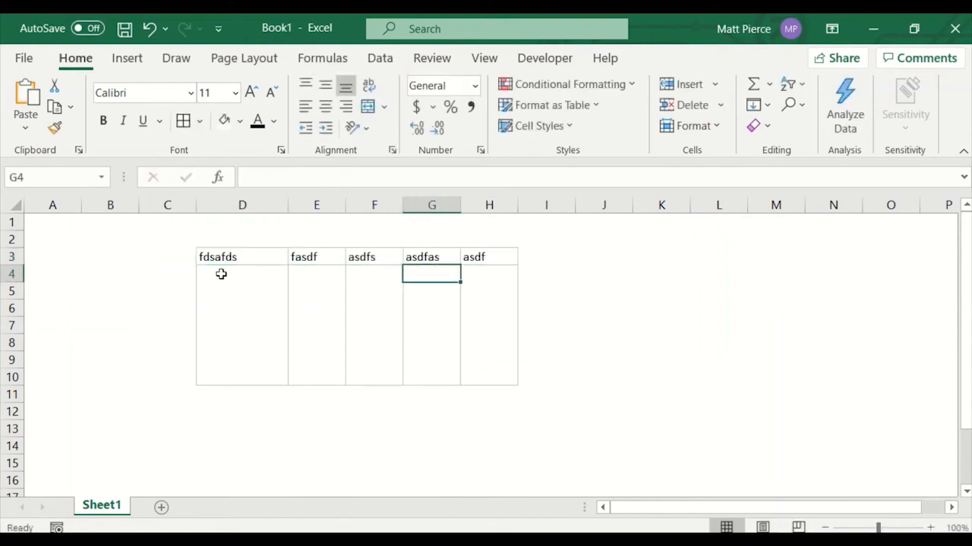
Fill the header row D3:H3 with a light blue colour.
left_click_drag(226, 258, 471, 261)
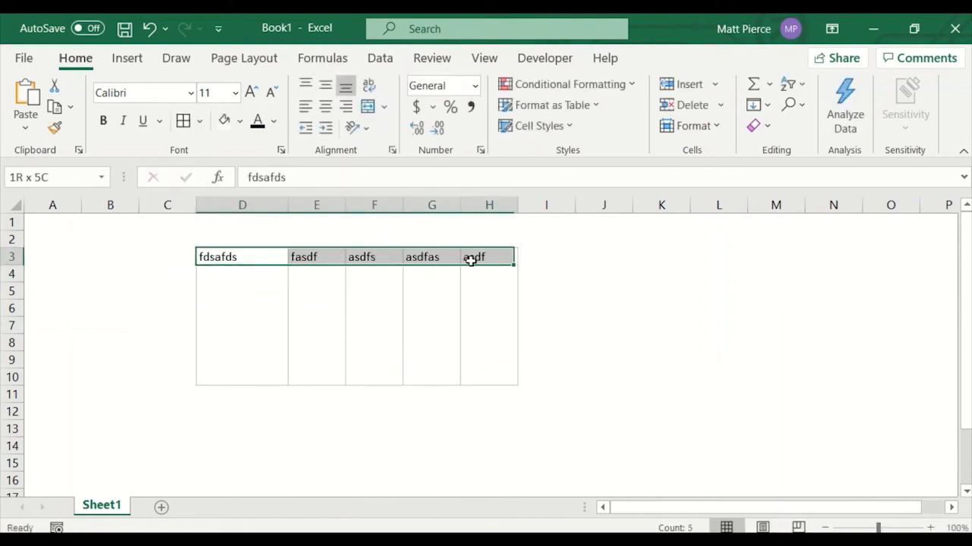
left_click(239, 121)
left_click(280, 199)
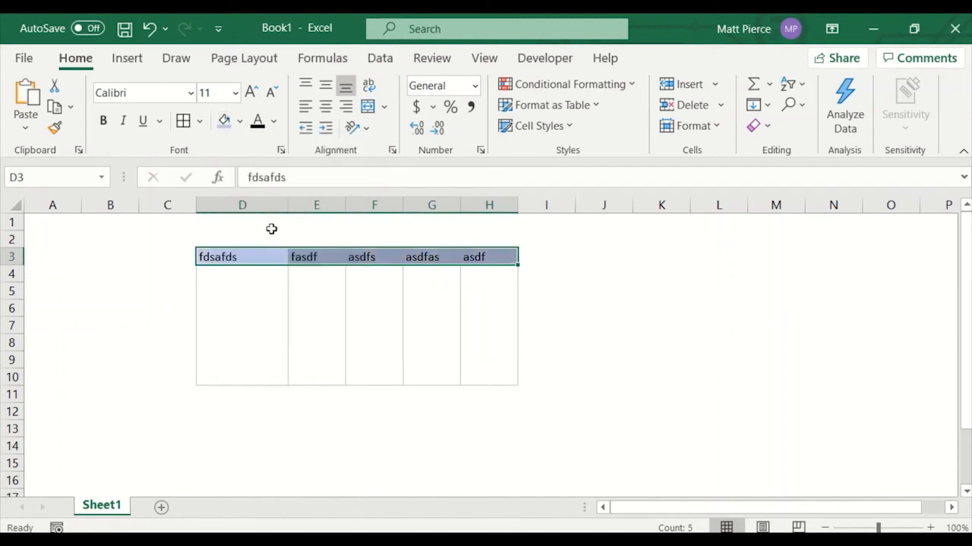
left_click(264, 287)
Enter sample entries df, sdfa, ssdfa, asd, asdf, asd and f down D4:D10.
left_click(251, 321)
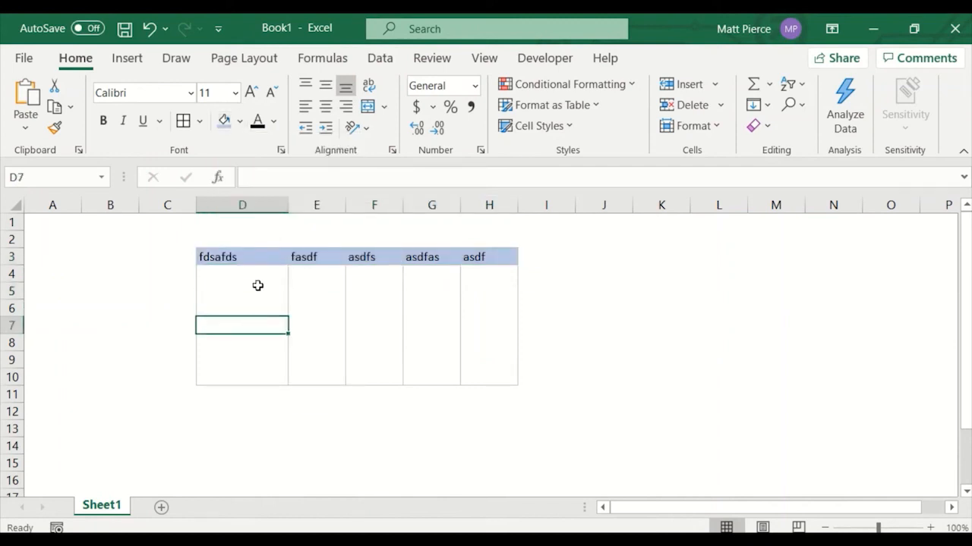
left_click_drag(256, 278, 256, 335)
type("asdf")
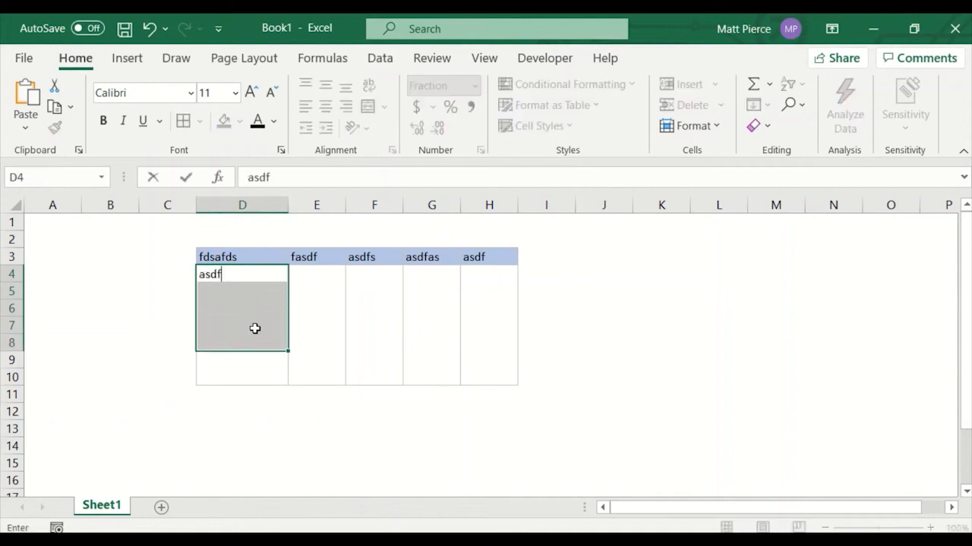
key("Up")
key("Down")
type("df")
key("Down")
type("sdfa")
key("Down")
type("ssdfa asd asdf asd f")
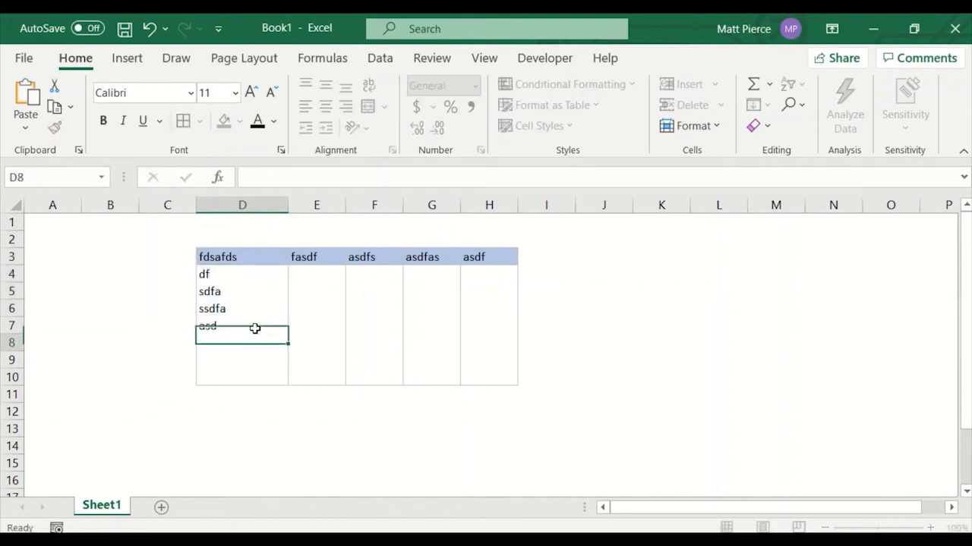
key("Up")
key("Up")
key("Right")
key("Right")
key("Up")
key("Up")
key("Up")
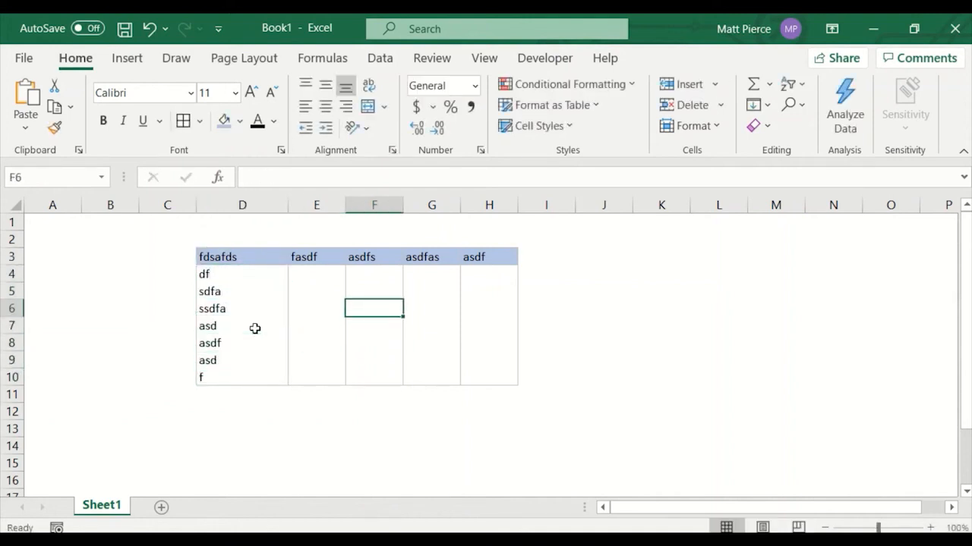
key("Left")
left_click_drag(304, 275, 470, 368)
left_click(262, 309)
left_click(255, 279)
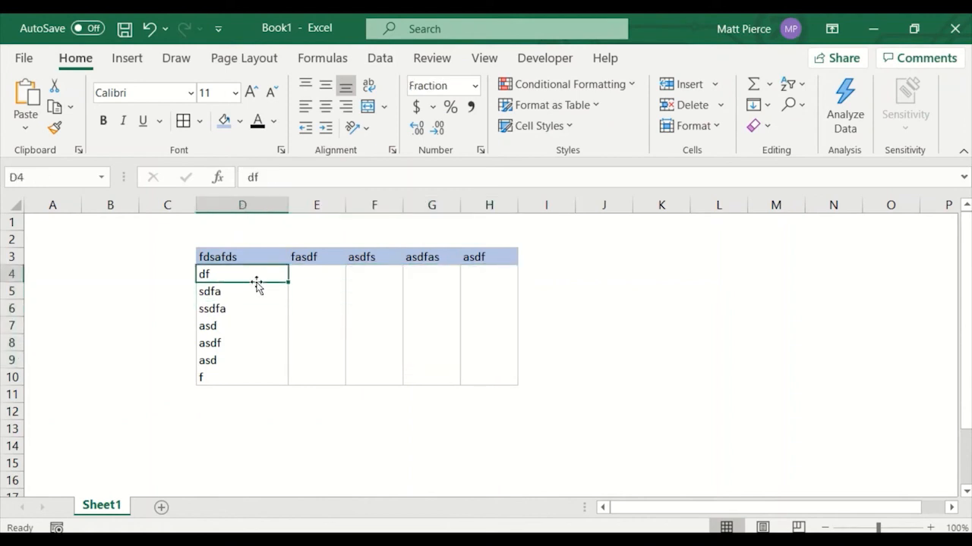
Enter the values a, a, a, b, b, b and c down E4:E10.
left_click(302, 277)
type("a")
key("Return")
type("a")
key("Return")
type("a")
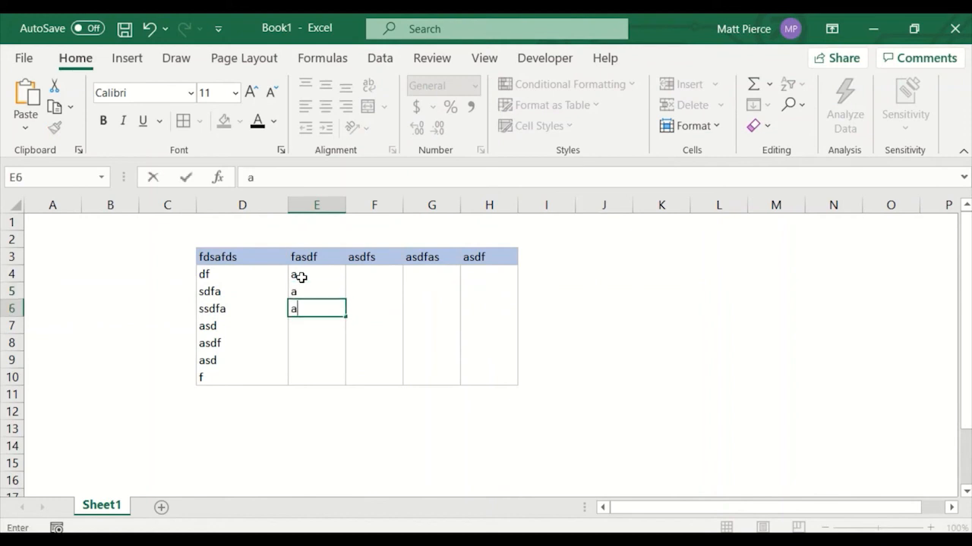
key("Return")
type("b")
key("Return")
type("b")
key("Return")
type("b")
key("Return")
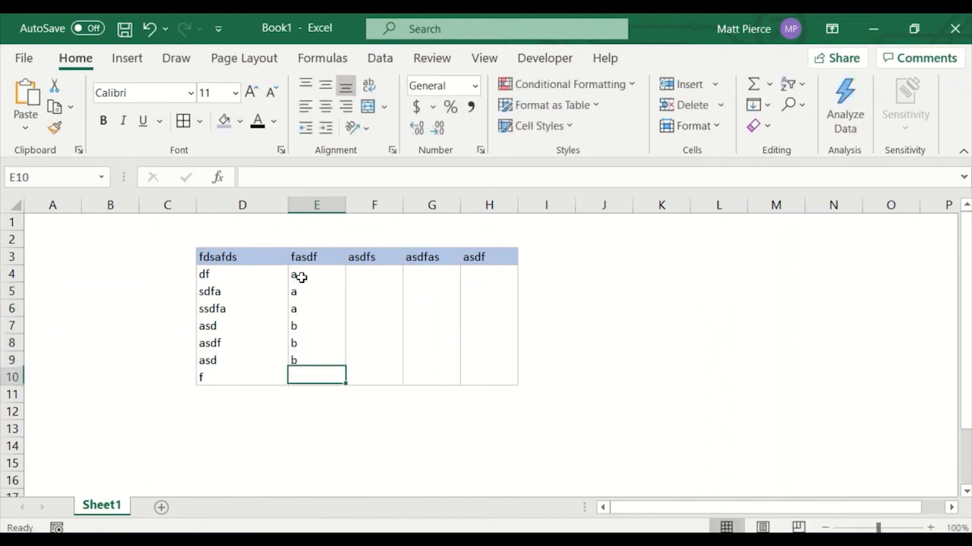
type("c")
key("Up")
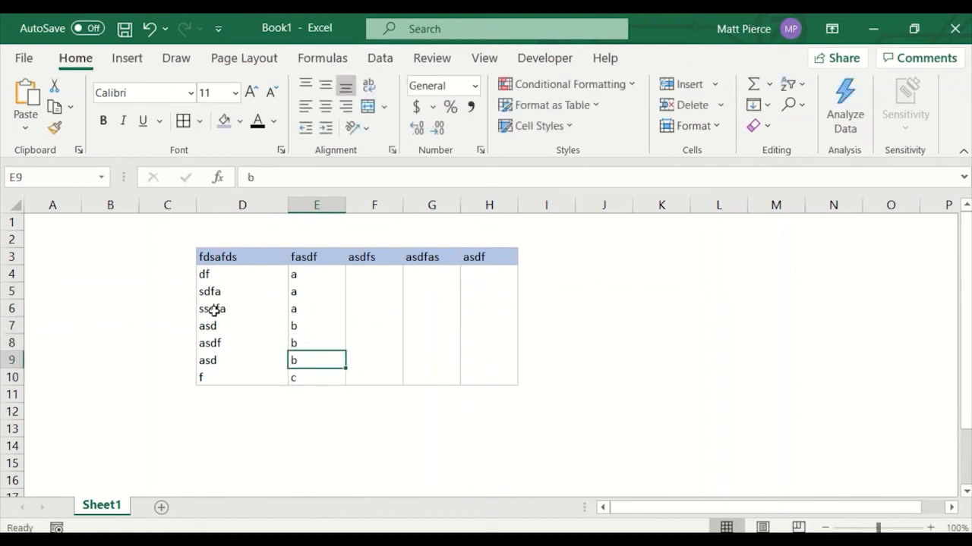
Add a bottom border under row D6:H6 through the Format Cells border settings.
left_click_drag(213, 310, 496, 310)
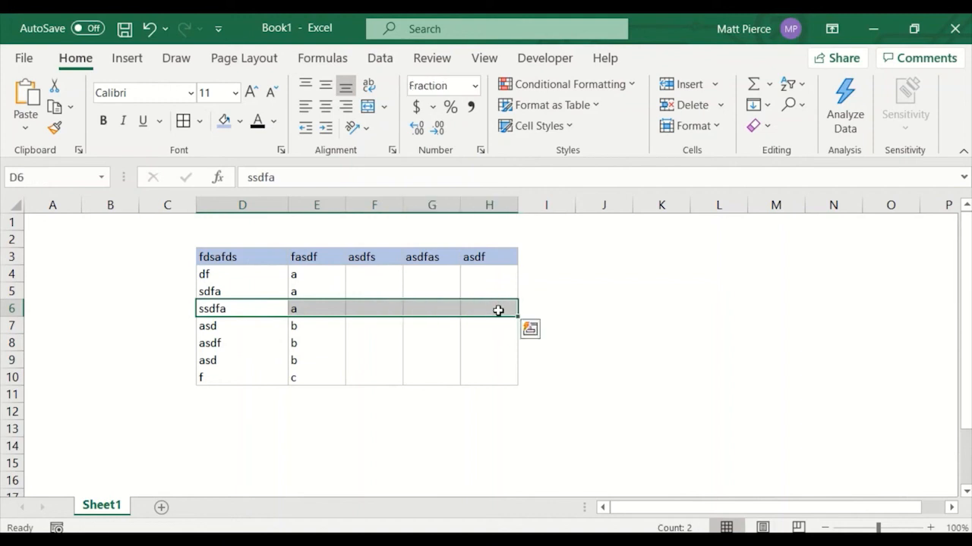
key("ctrl+1")
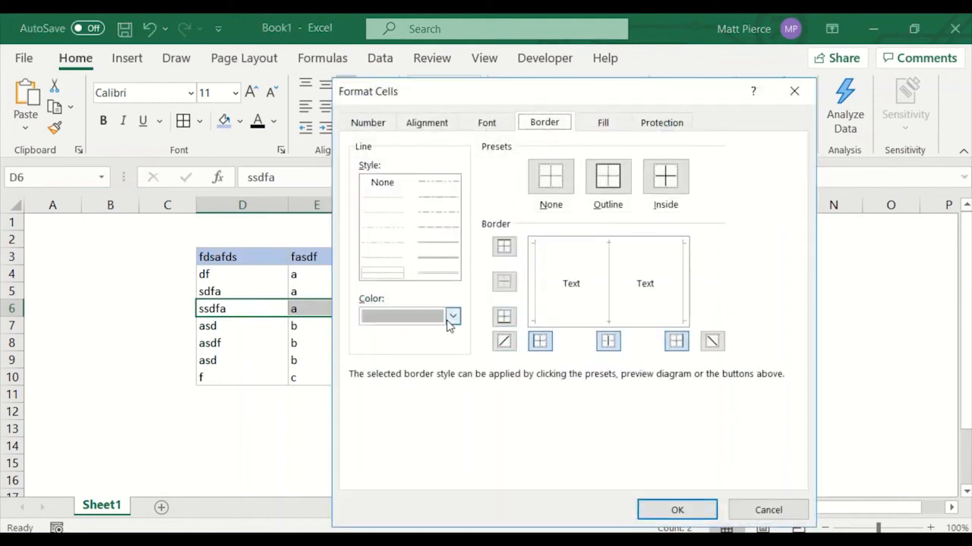
left_click(569, 325)
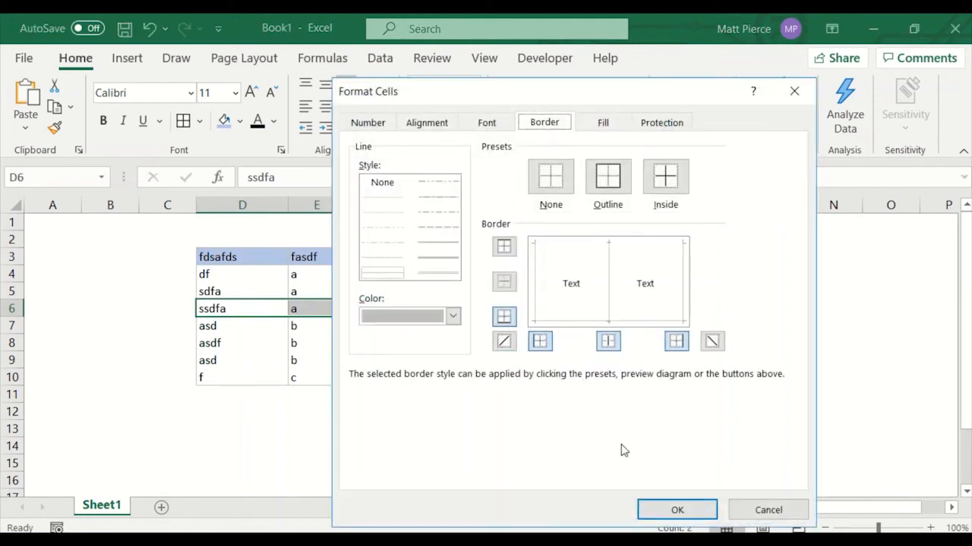
left_click(670, 514)
Add a bottom border under row D9:H9 through the Format Cells border settings.
left_click(210, 359)
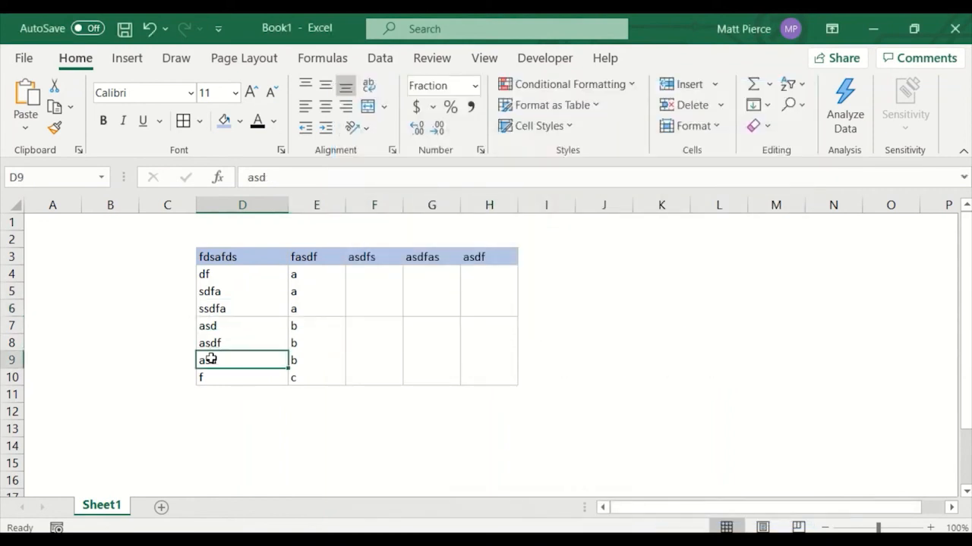
left_click_drag(210, 360, 483, 363)
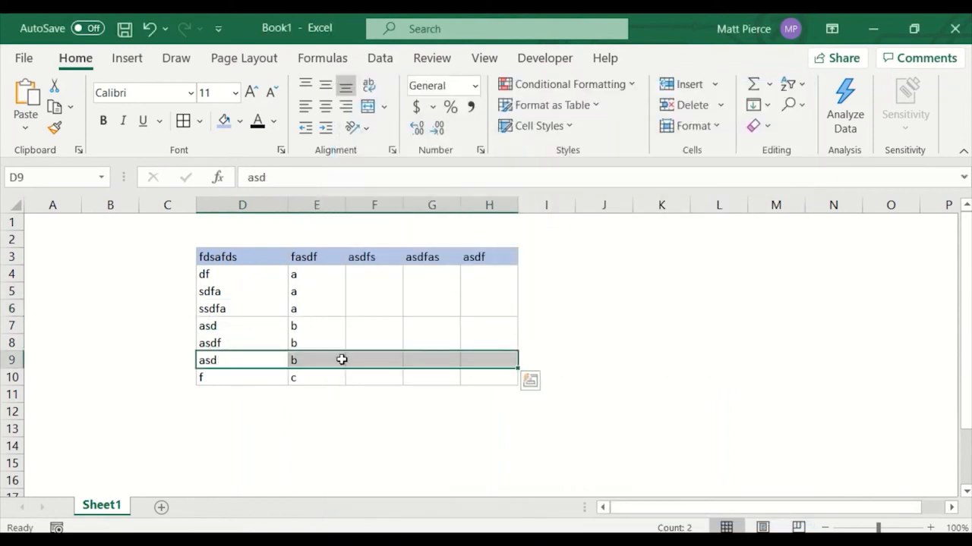
left_click(280, 150)
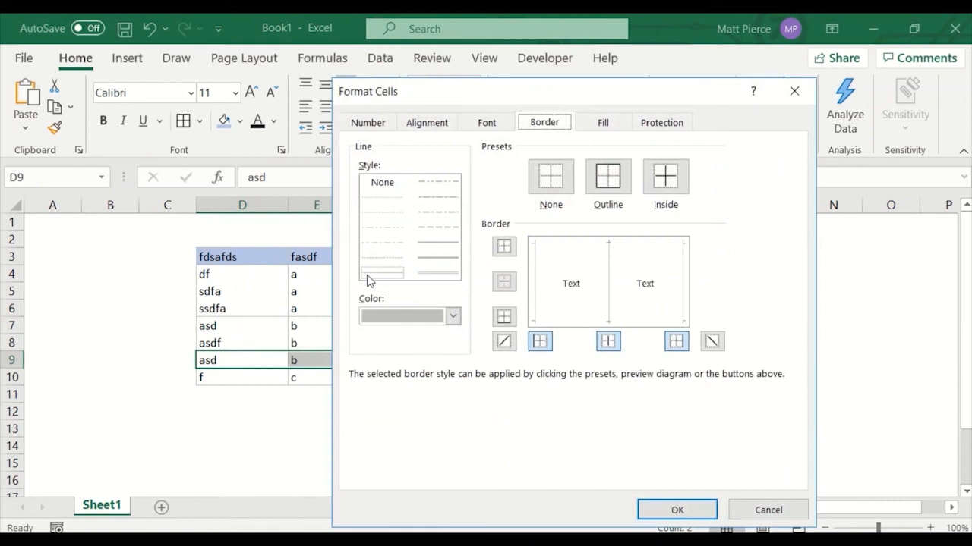
left_click(579, 323)
left_click(451, 318)
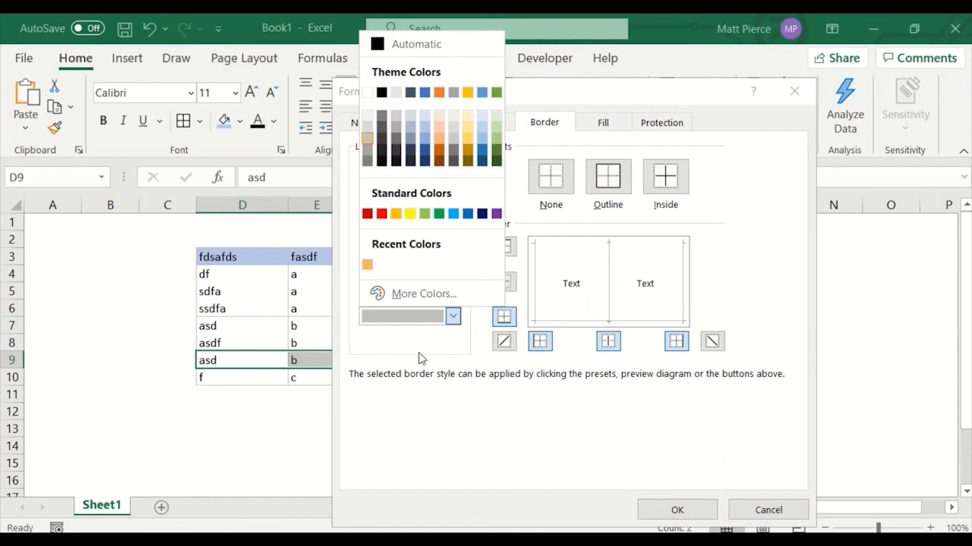
left_click(435, 431)
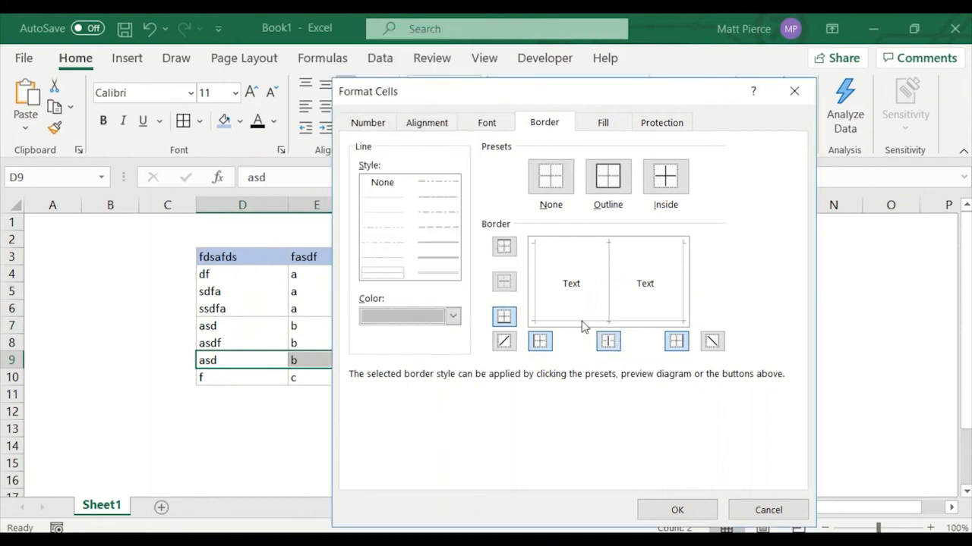
left_click(677, 510)
left_click(380, 430)
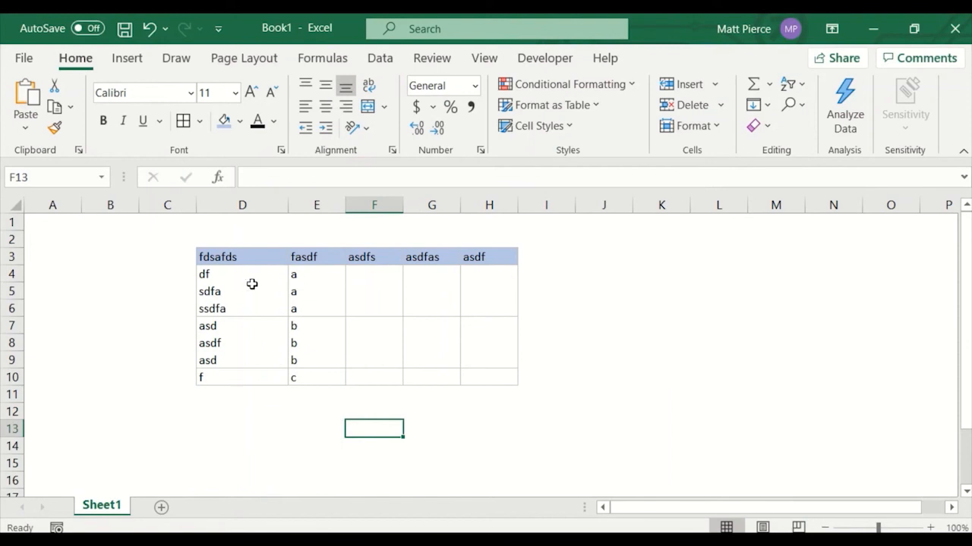
Add inside horizontal borders to D4:H6, then undo the change.
left_click_drag(218, 276, 476, 299)
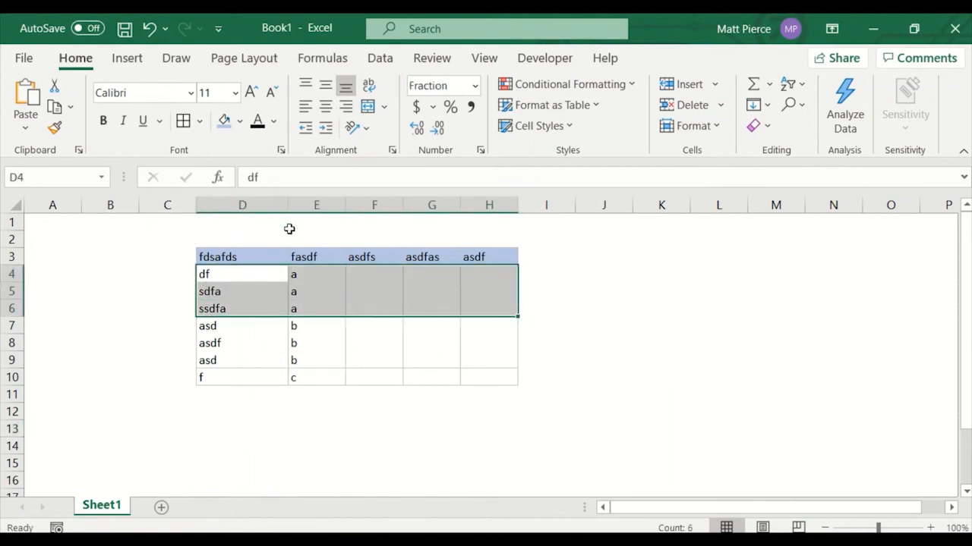
key("ctrl+1")
left_click(582, 283)
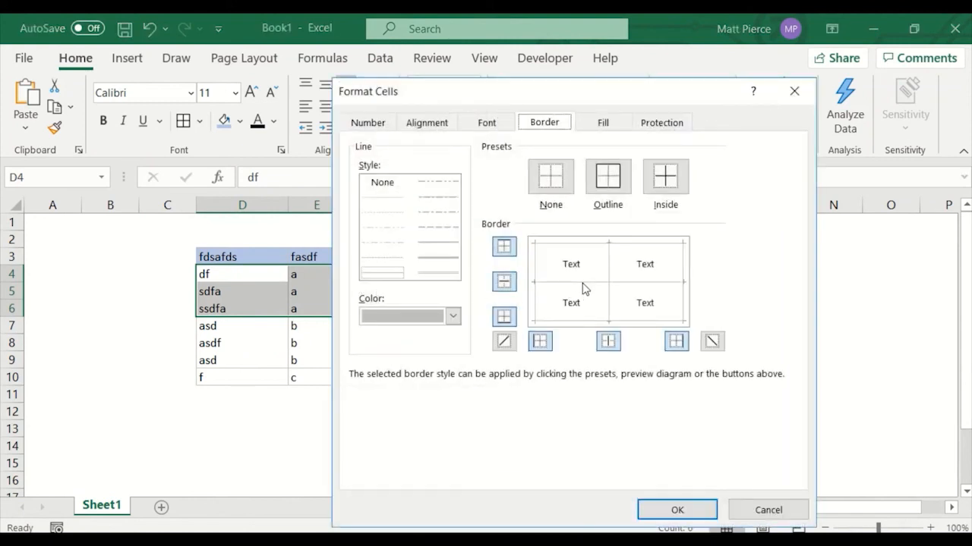
left_click(684, 512)
left_click(605, 431)
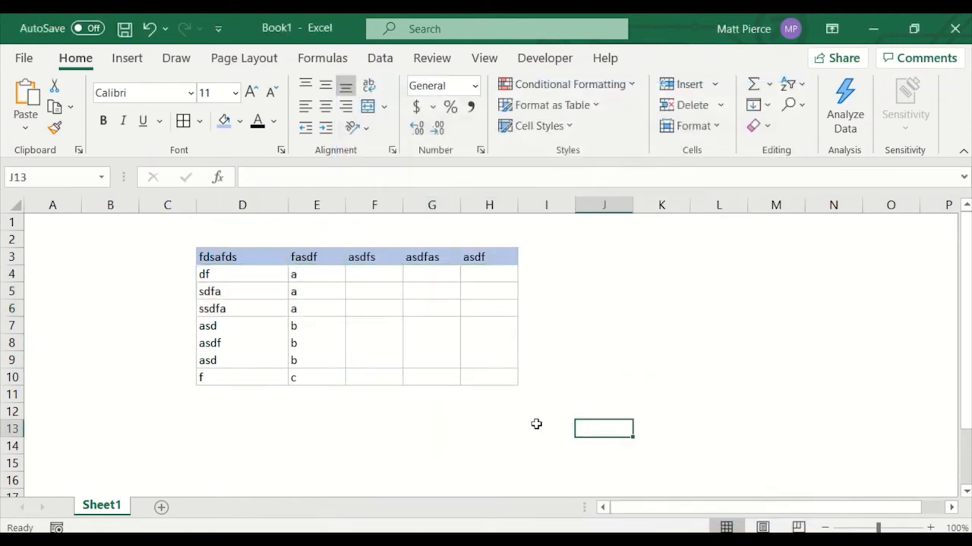
key("ctrl+z")
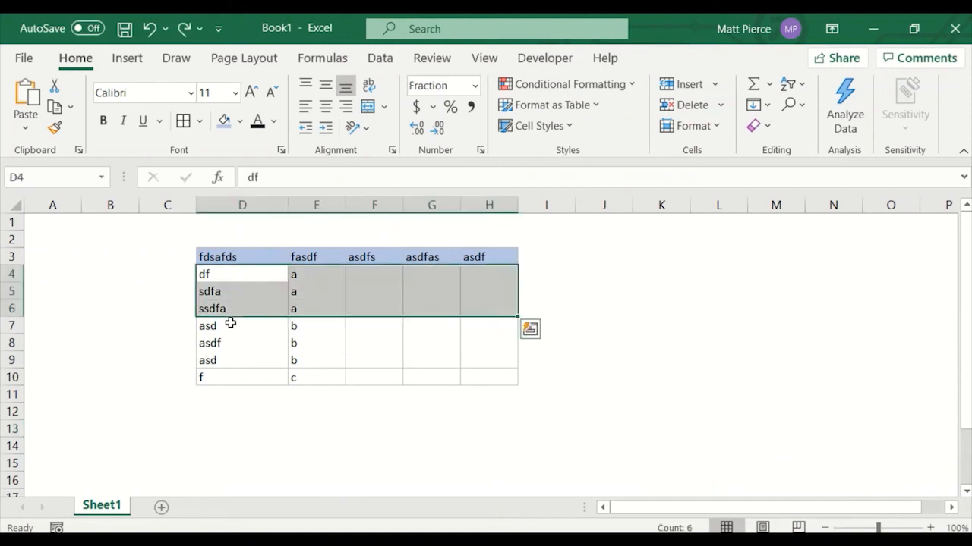
left_click(282, 342)
left_click(791, 398)
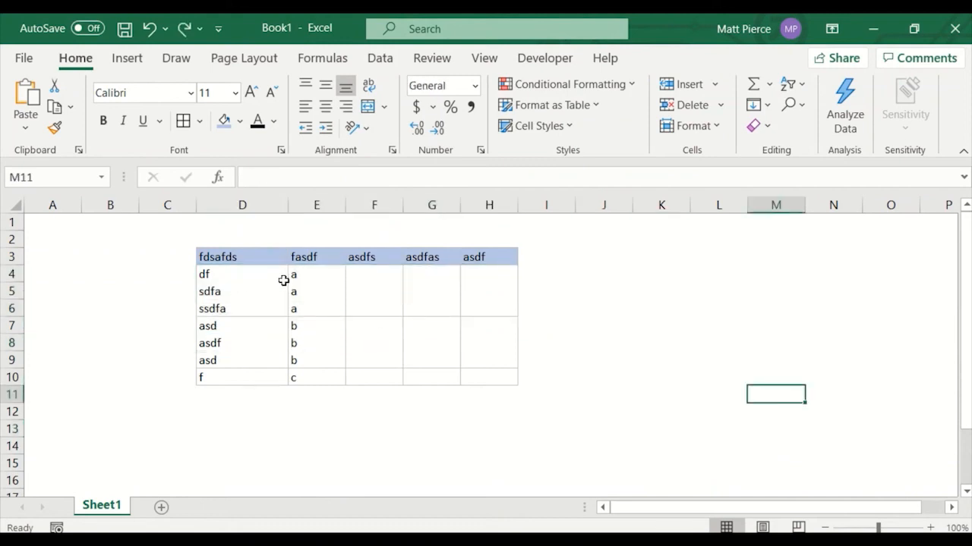
left_click_drag(309, 275, 316, 304)
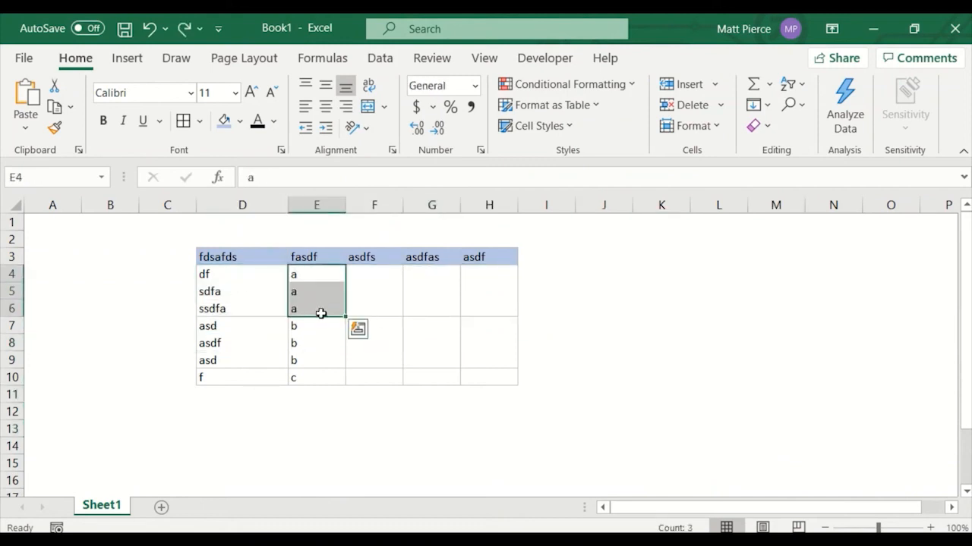
left_click(262, 288)
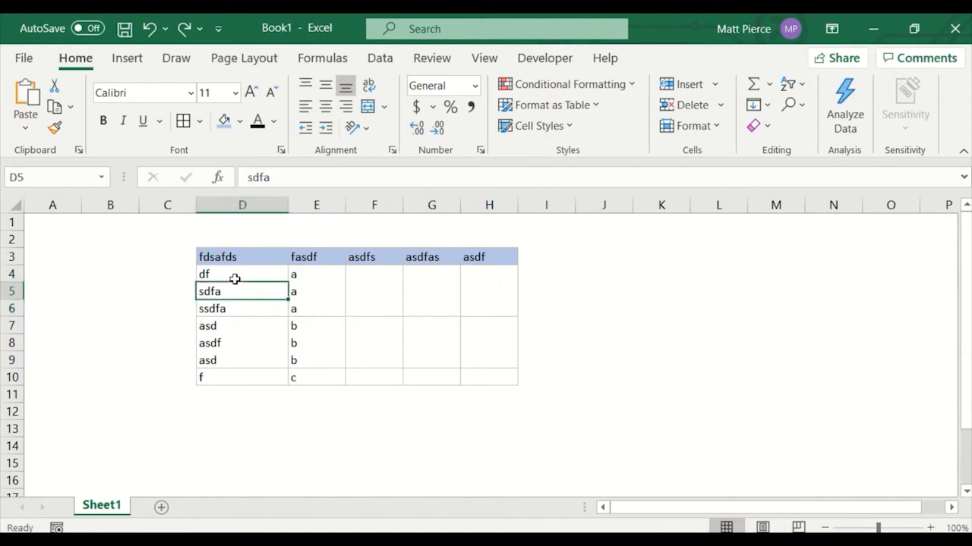
left_click_drag(235, 278, 484, 307)
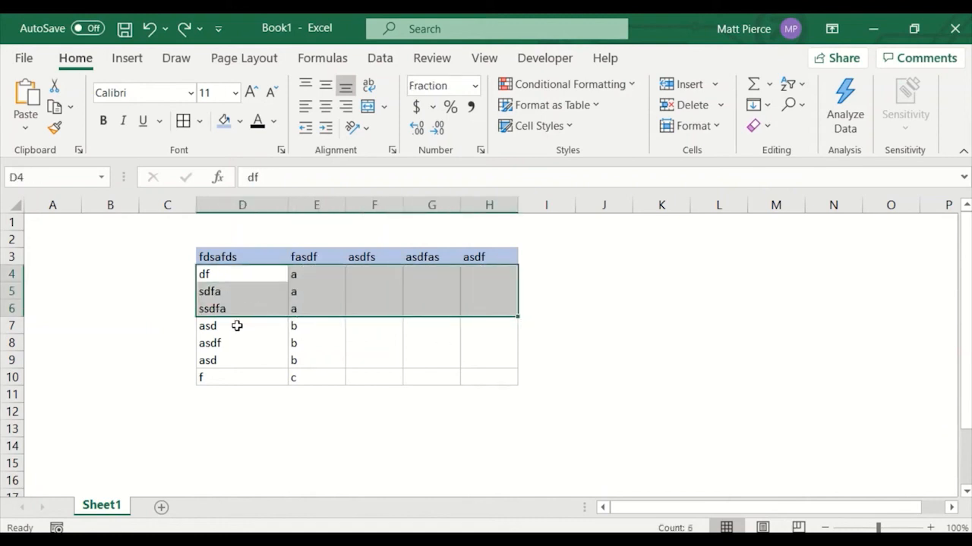
left_click_drag(236, 325, 494, 359)
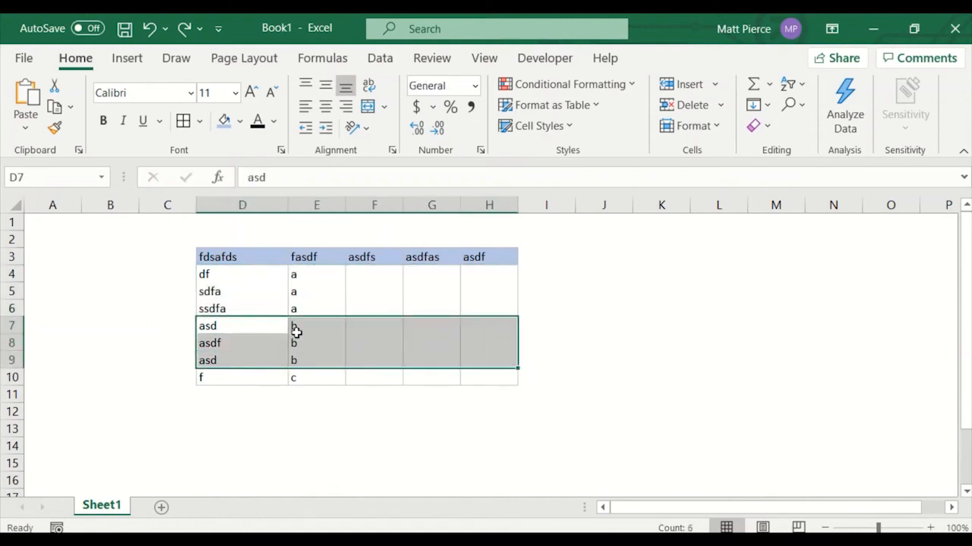
left_click(297, 380)
left_click(331, 444)
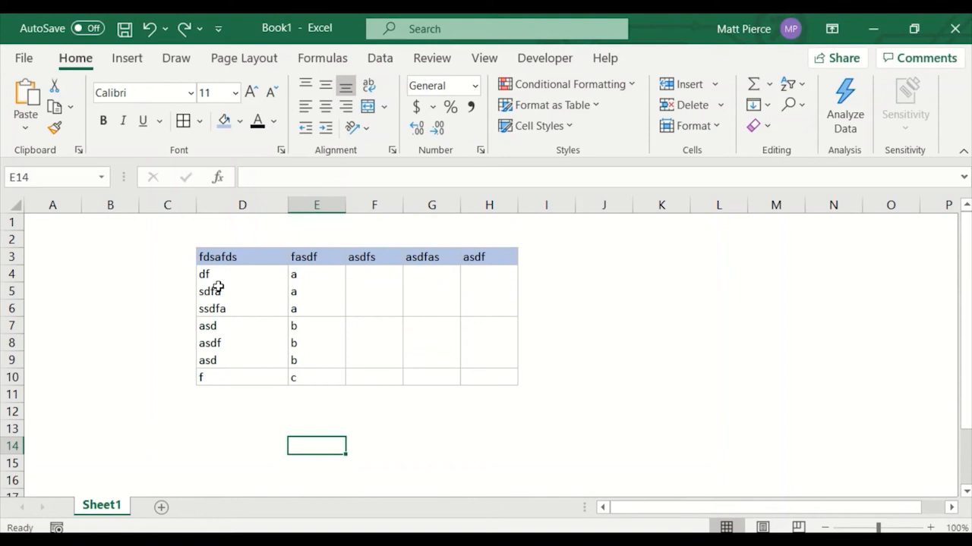
Apply all borders to the whole table range D3:H10.
left_click_drag(213, 256, 477, 377)
left_click(184, 123)
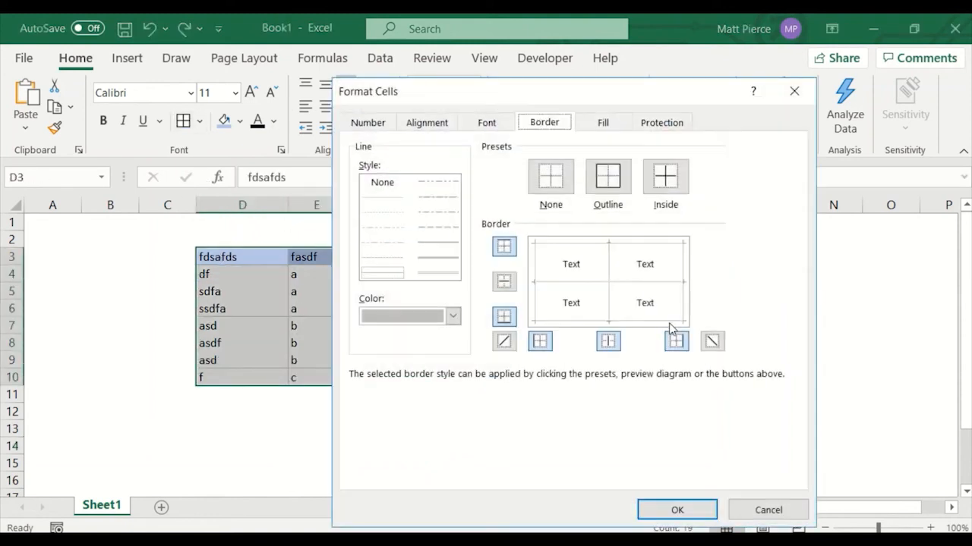
left_click(767, 510)
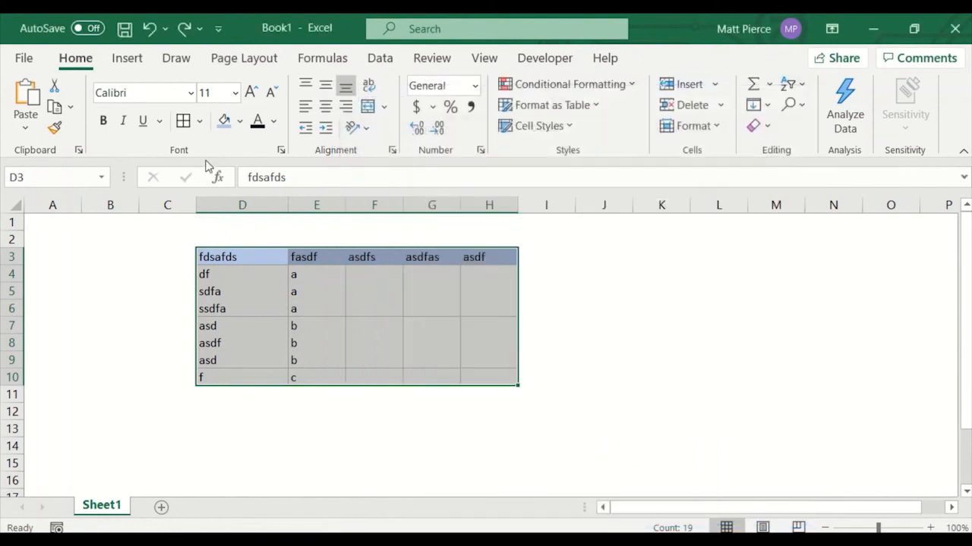
left_click(200, 123)
left_click(232, 304)
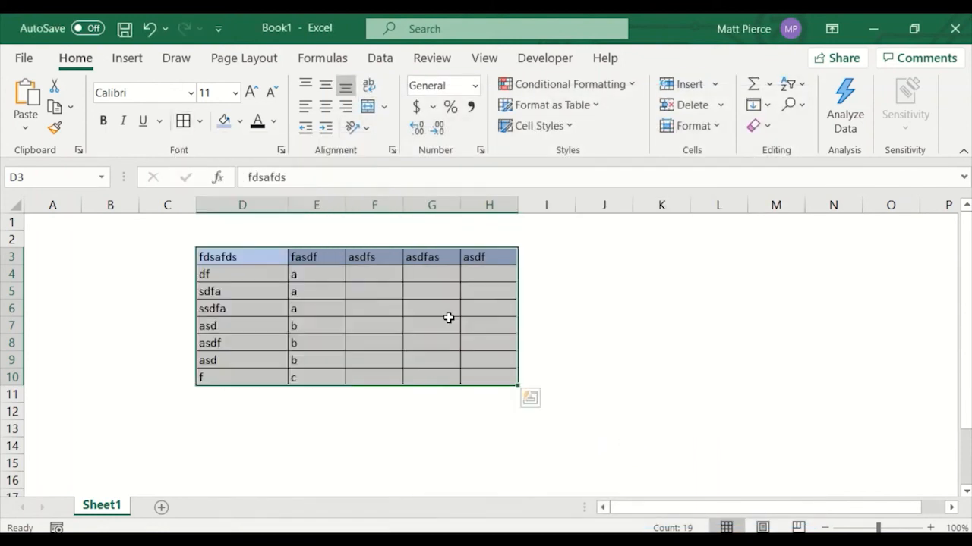
left_click(618, 328)
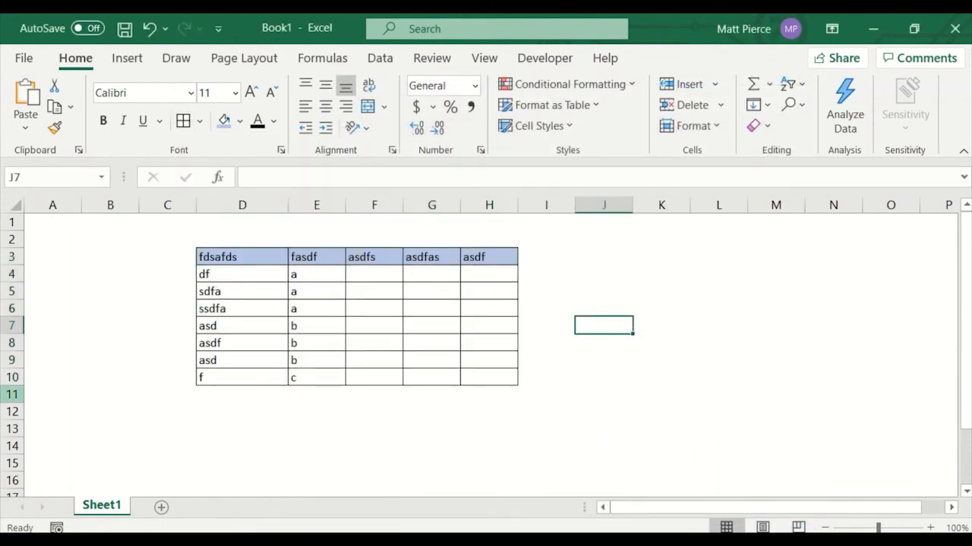
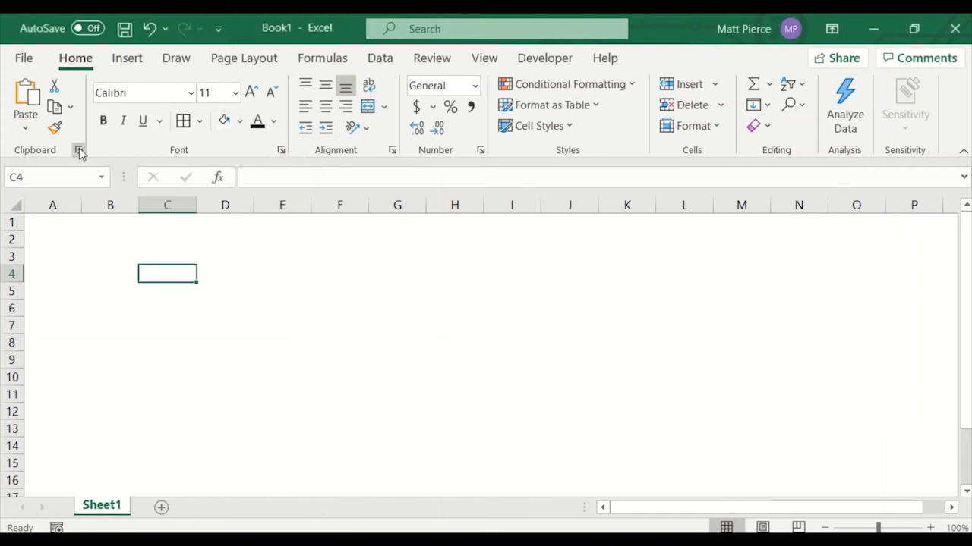
Open the Office Clipboard pane, browse through its stored items, and close it.
left_click(79, 152)
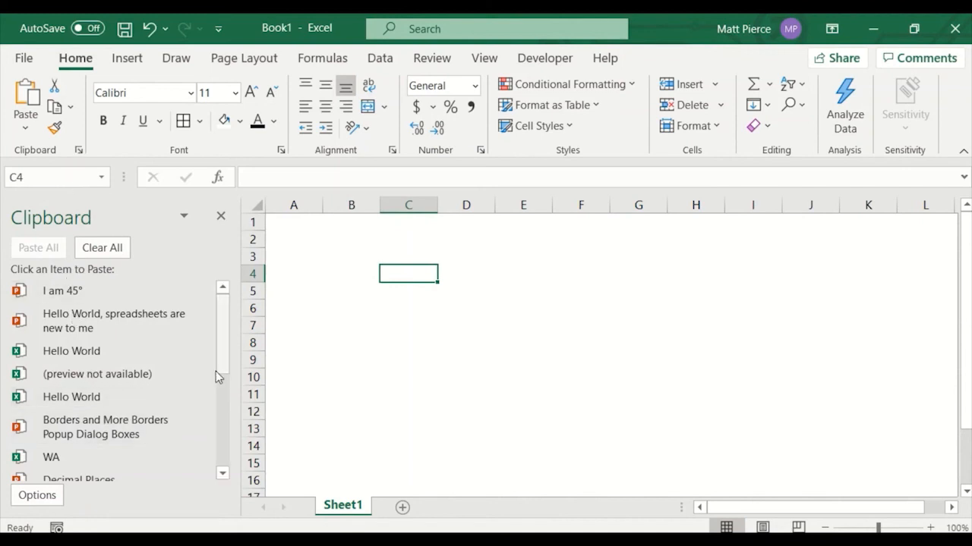
scroll(223, 360, "down", 1)
left_click_drag(224, 361, 221, 466)
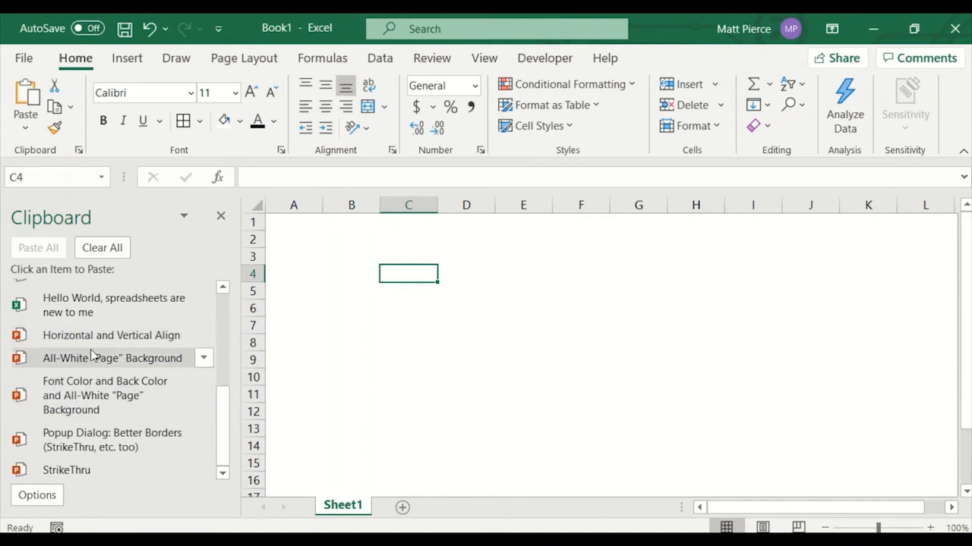
scroll(82, 364, "up", 2)
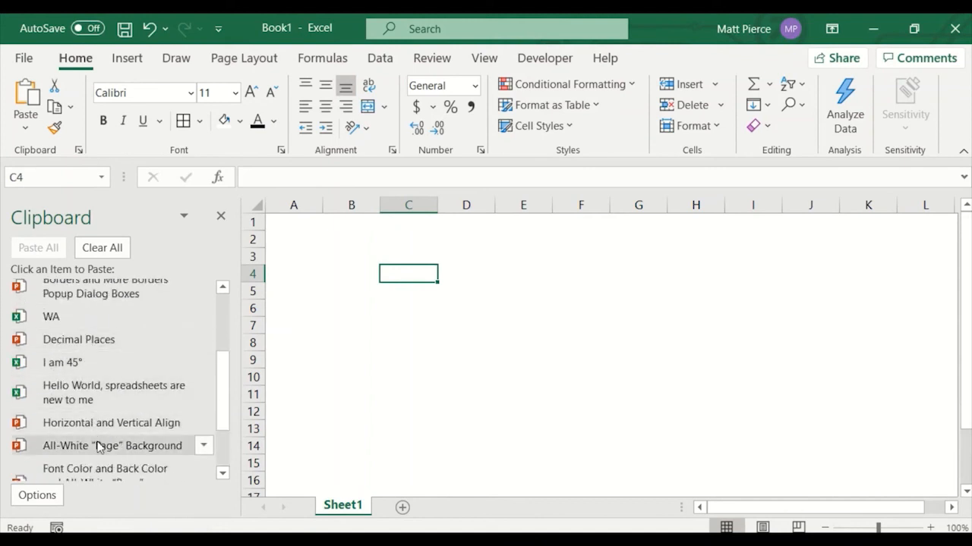
scroll(102, 353, "up", 1)
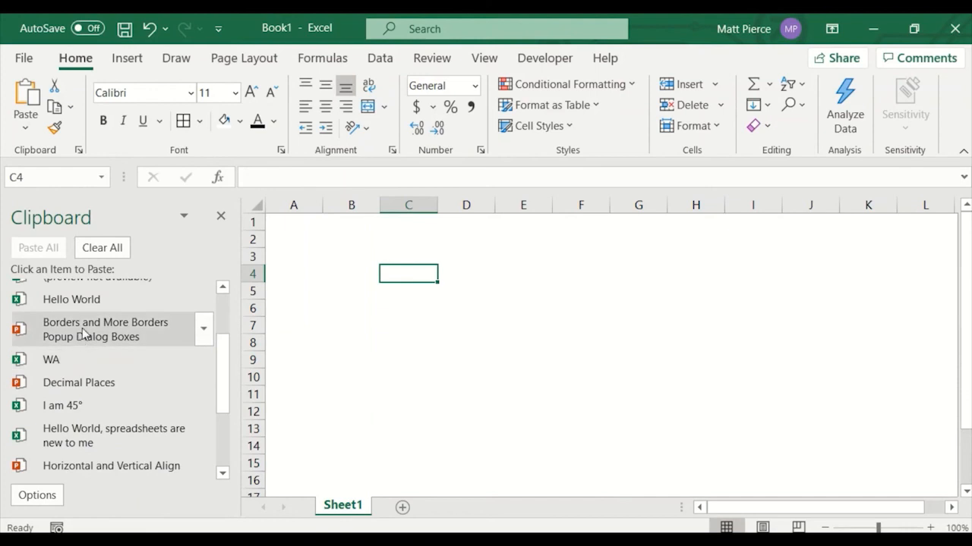
scroll(160, 347, "up", 2)
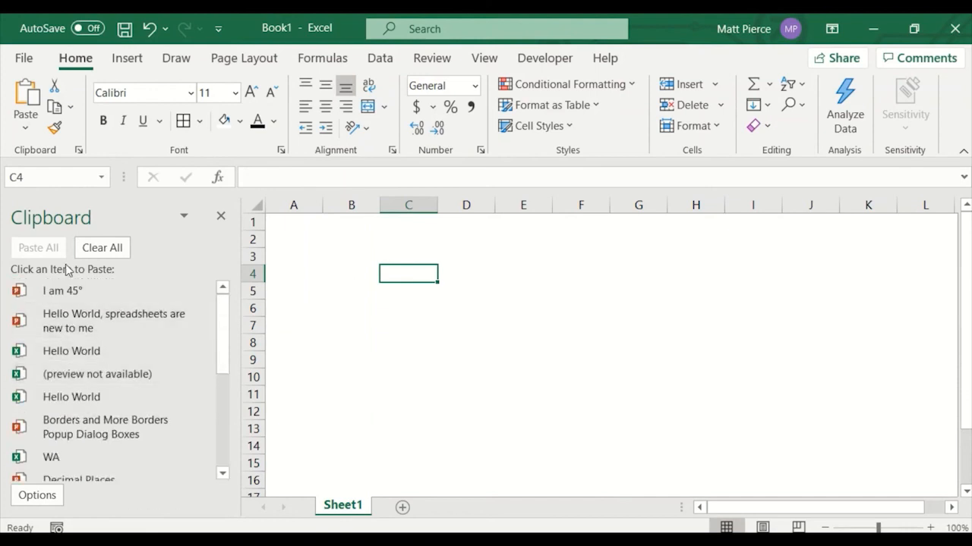
left_click(221, 219)
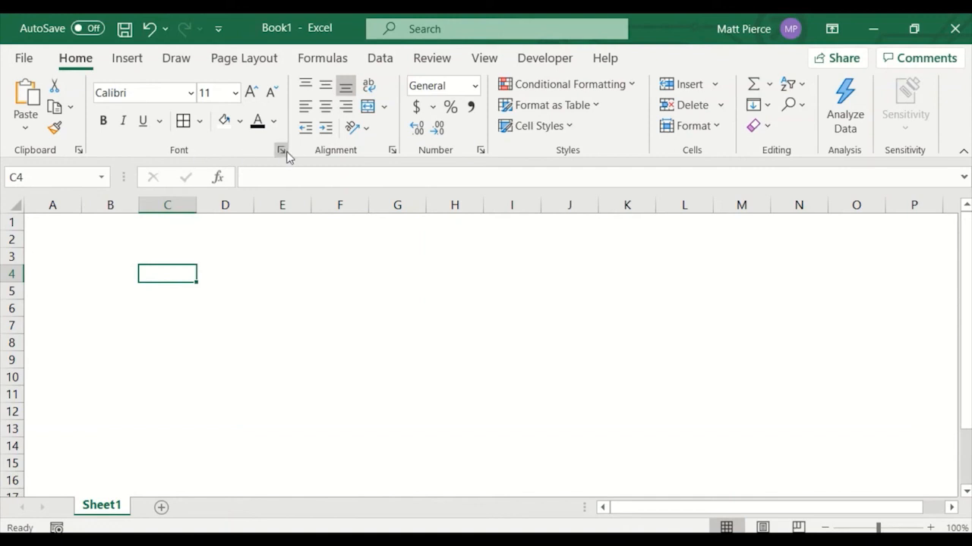
Enter sample text sdfsdfsd in cell C4 and reselect it.
type("sdfsdfsd")
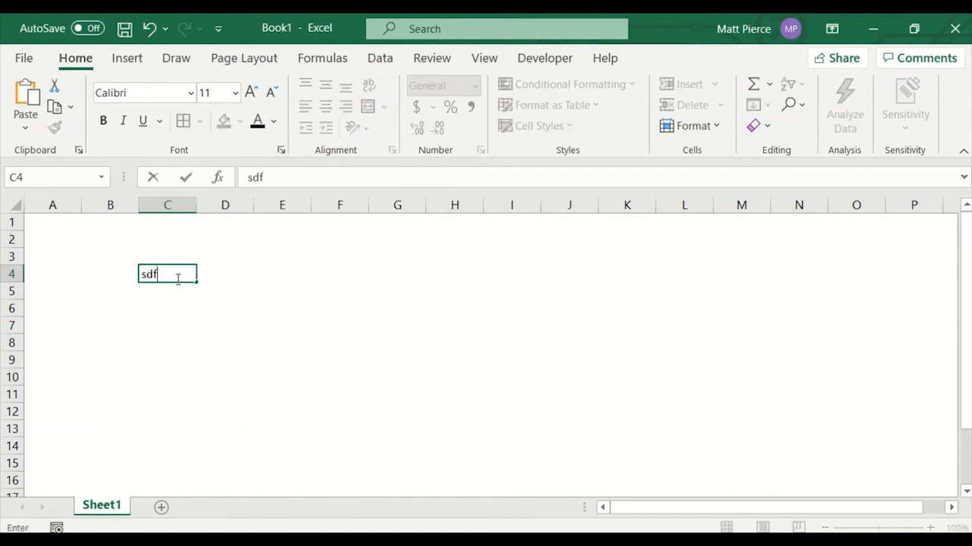
left_click(230, 298)
left_click(174, 275)
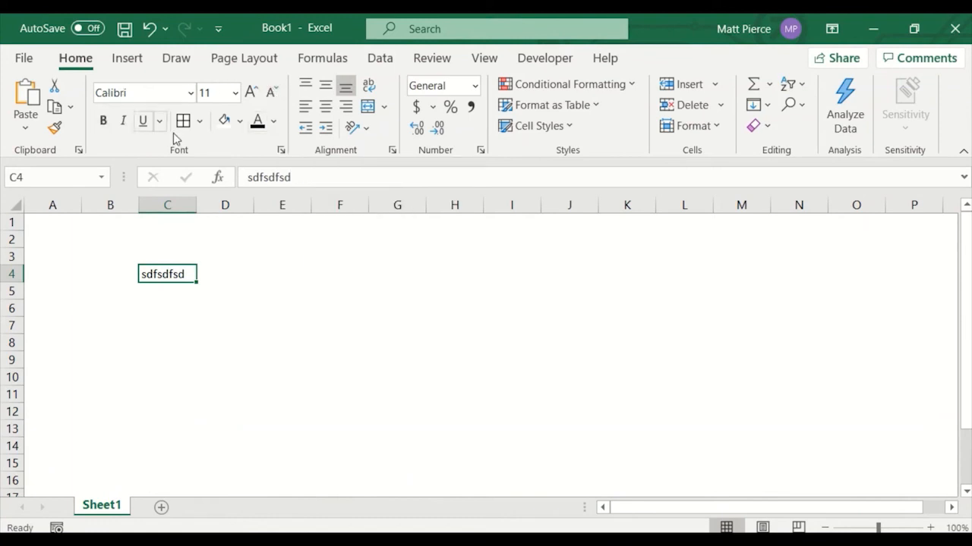
Apply the Strikethrough font effect to C4 through the Format Cells dialog.
left_click(281, 150)
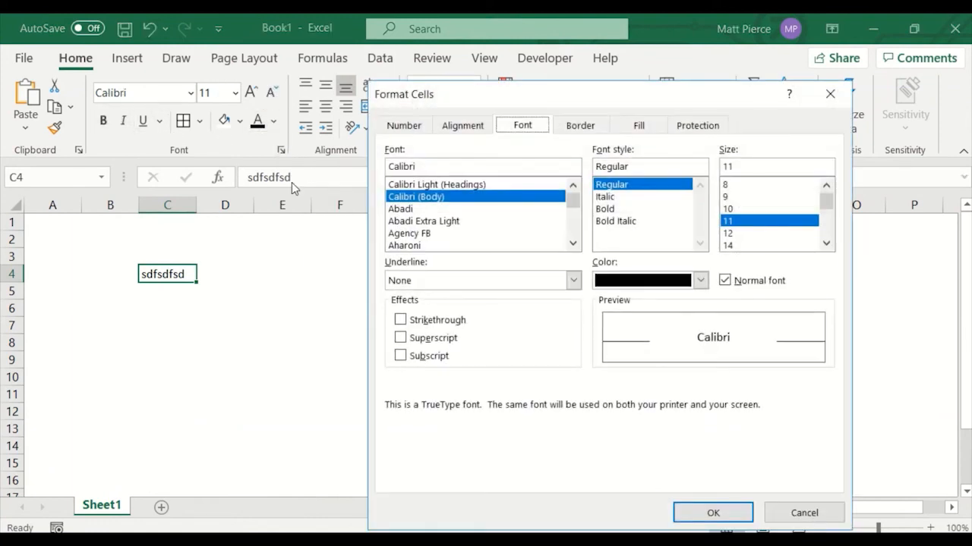
left_click(433, 323)
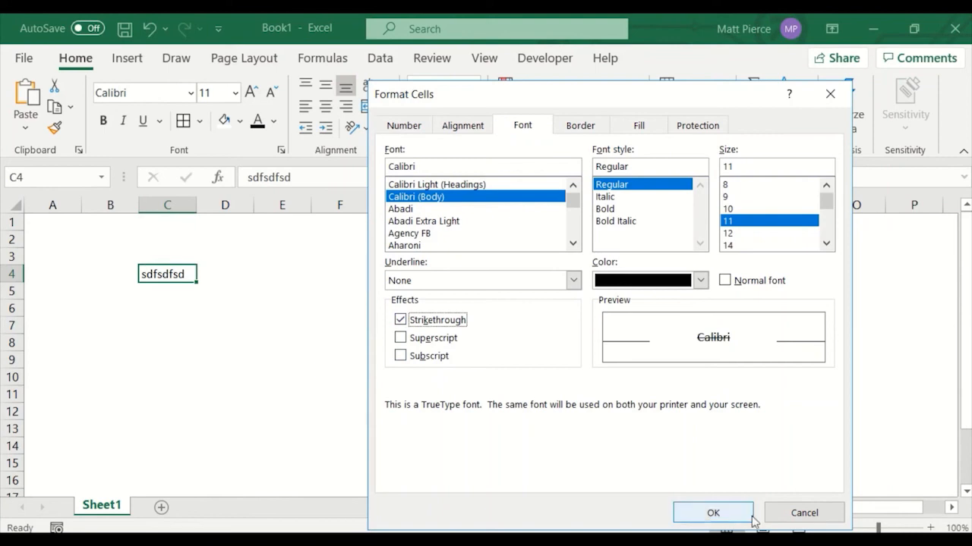
left_click(721, 519)
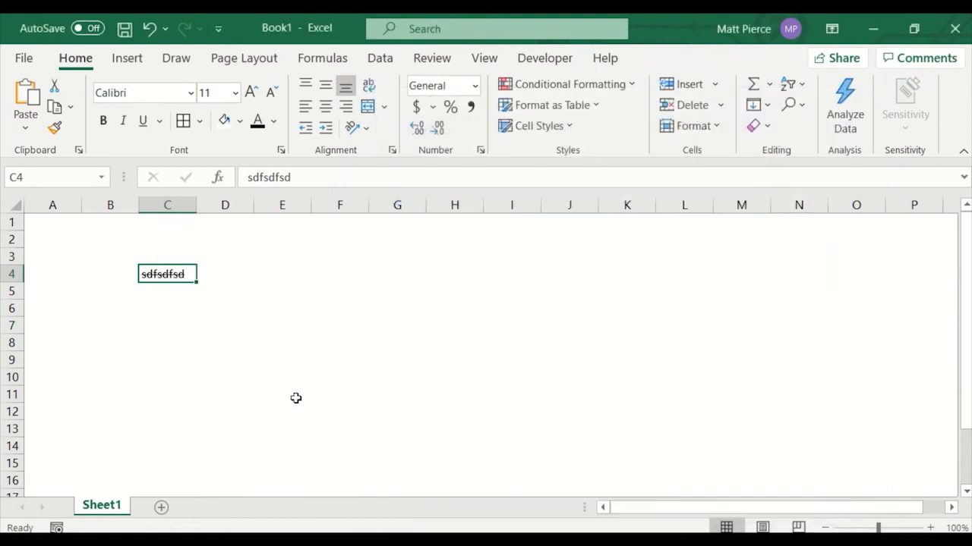
Switch C4's font effect from Strikethrough to Superscript in Format Cells.
left_click(281, 150)
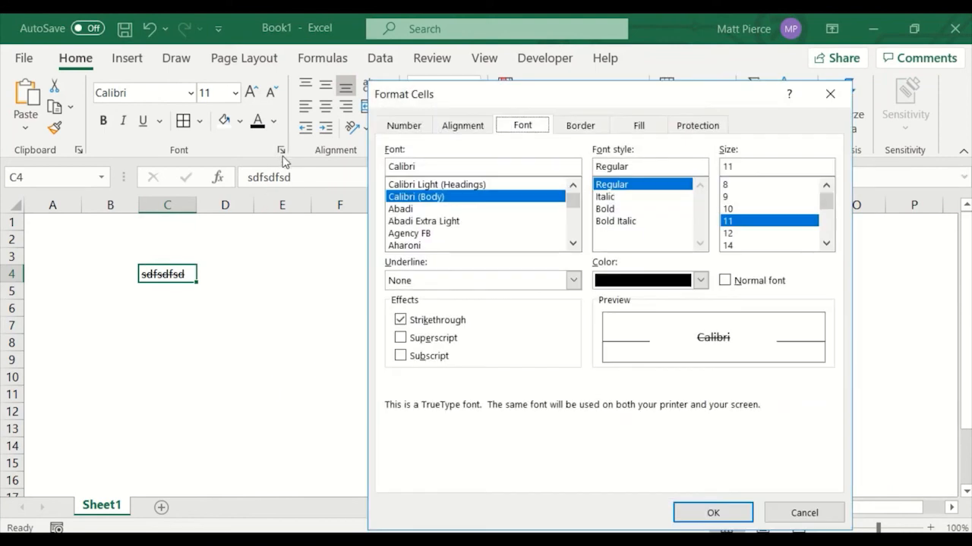
left_click(400, 321)
left_click(400, 339)
left_click(711, 513)
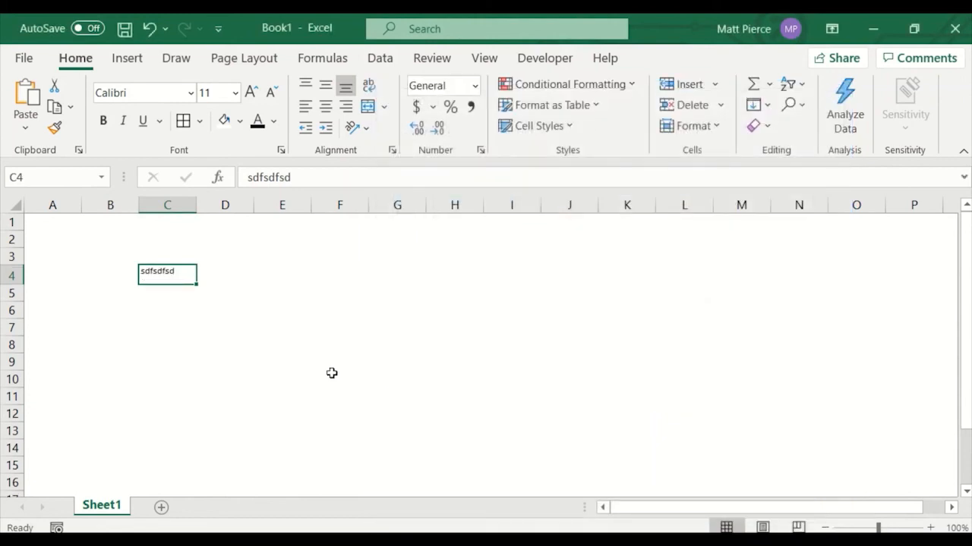
Remove the Superscript effect from C4 in Format Cells.
left_click(278, 151)
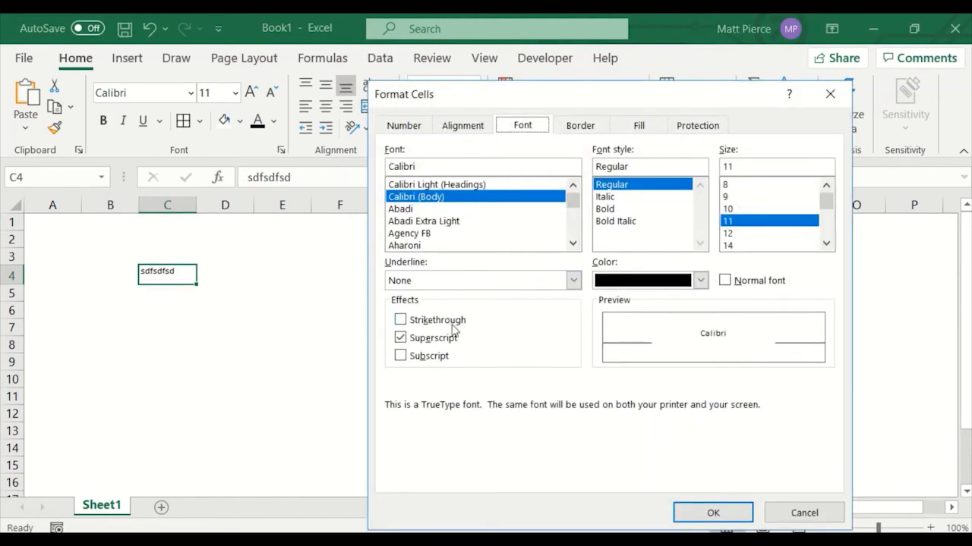
left_click(433, 339)
left_click(685, 511)
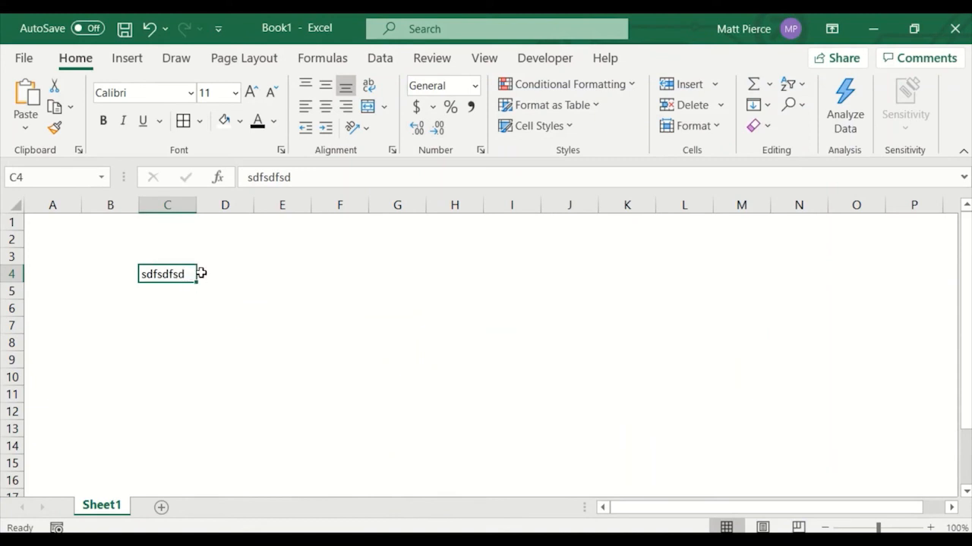
Replace the contents of C4 with Answer2 and return to the cell.
type("Ans")
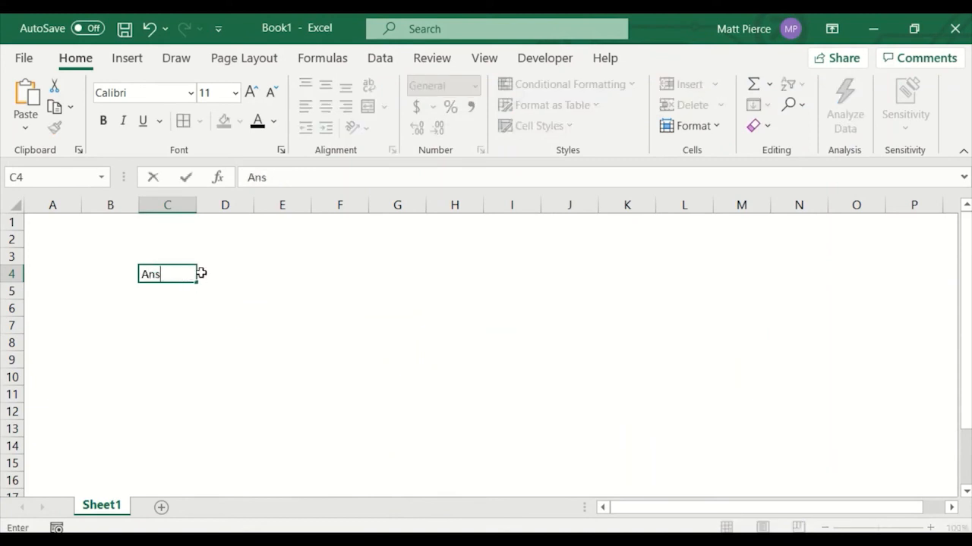
type("wer2")
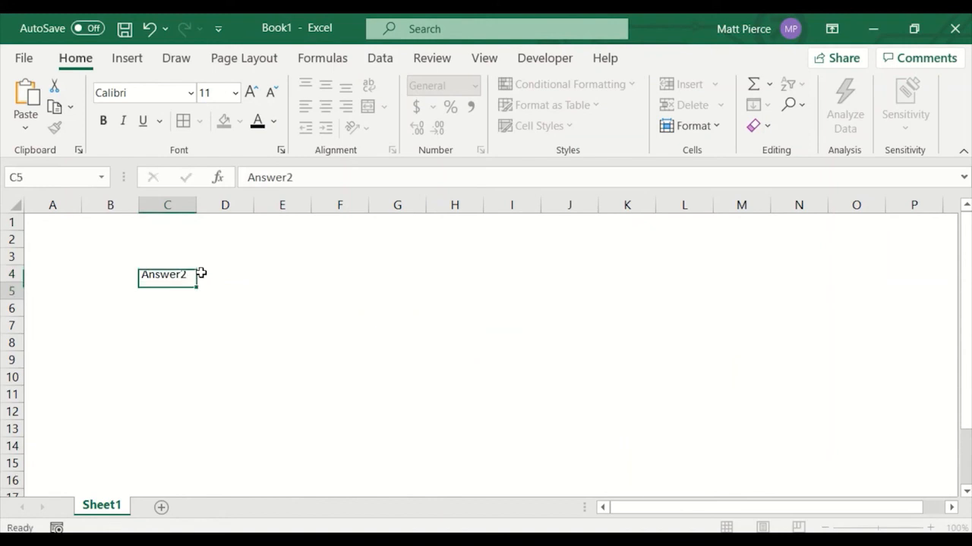
key("Return")
key("Up")
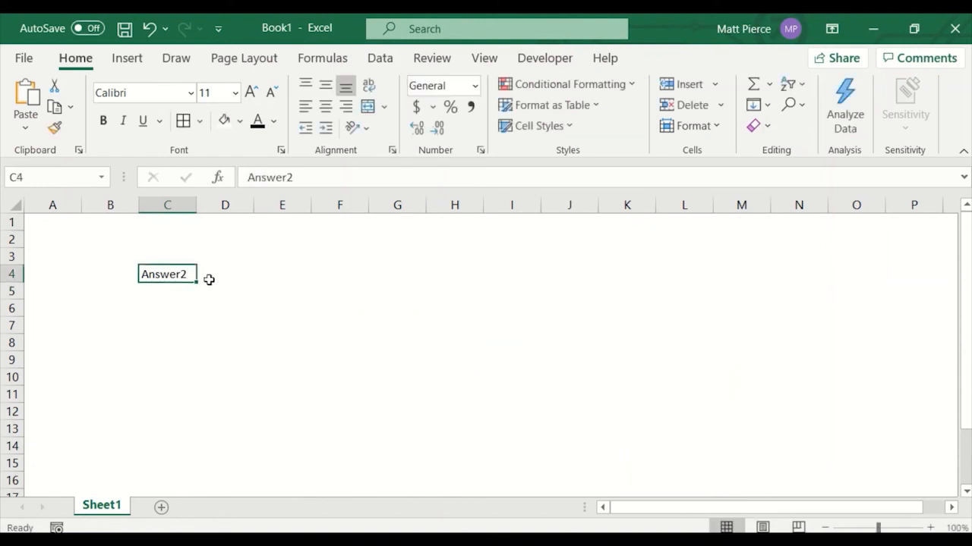
Format only the trailing 2 in Answer2 as superscript through the Font settings dialog.
left_click_drag(294, 177, 287, 178)
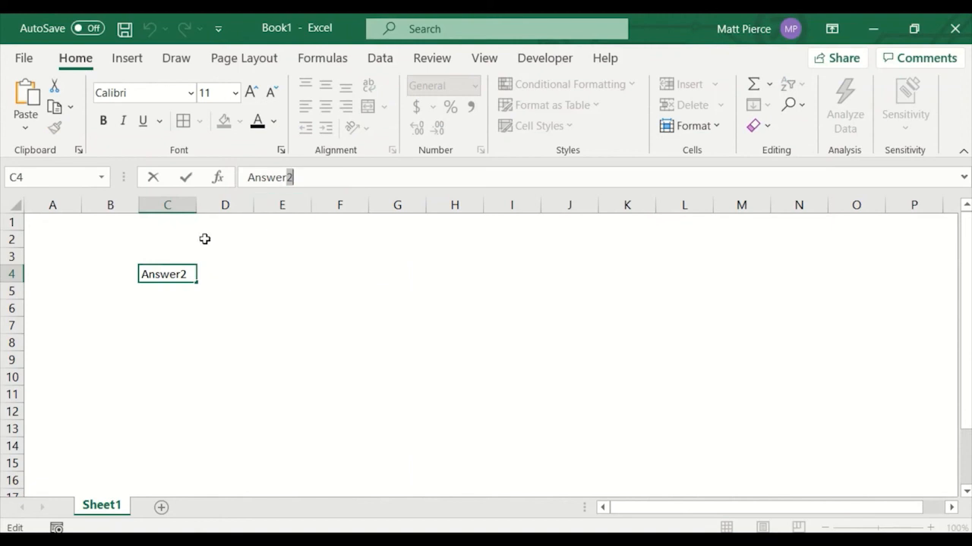
left_click(281, 150)
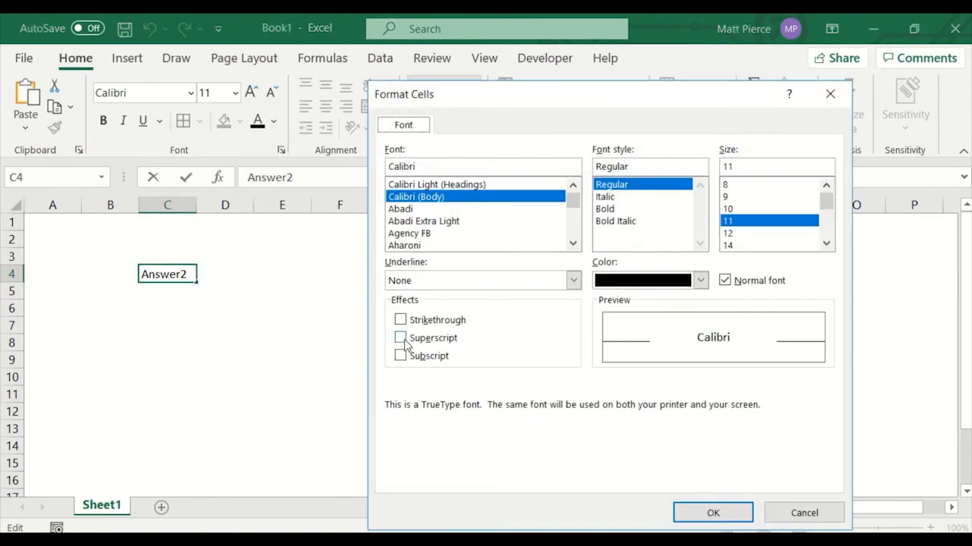
left_click(400, 338)
left_click(714, 513)
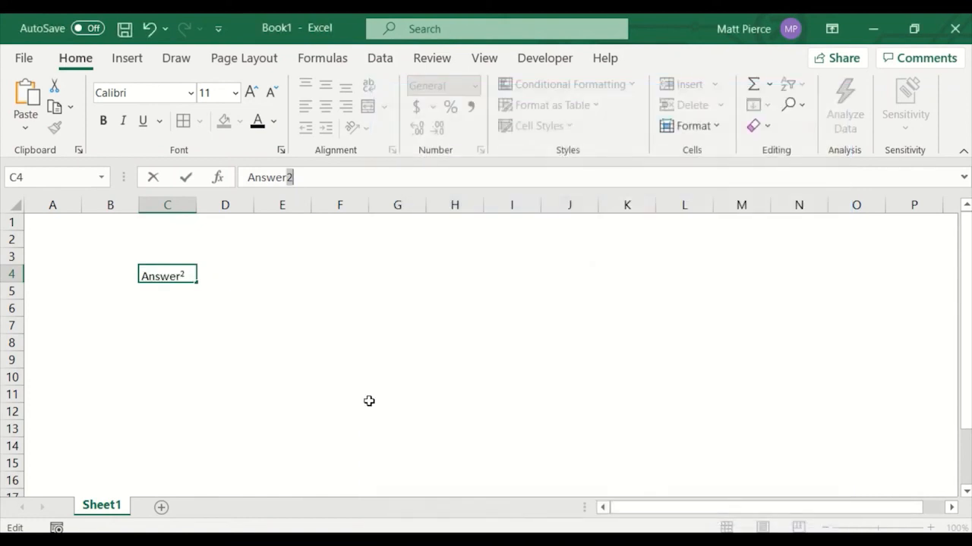
Bold a single letter of Answer in C4 while editing the cell text.
left_click(277, 358)
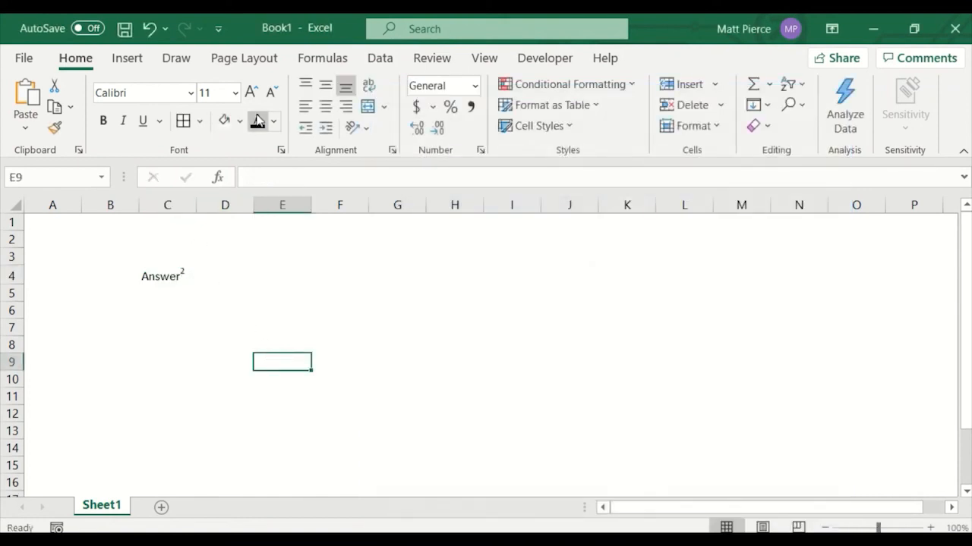
double_click(163, 277)
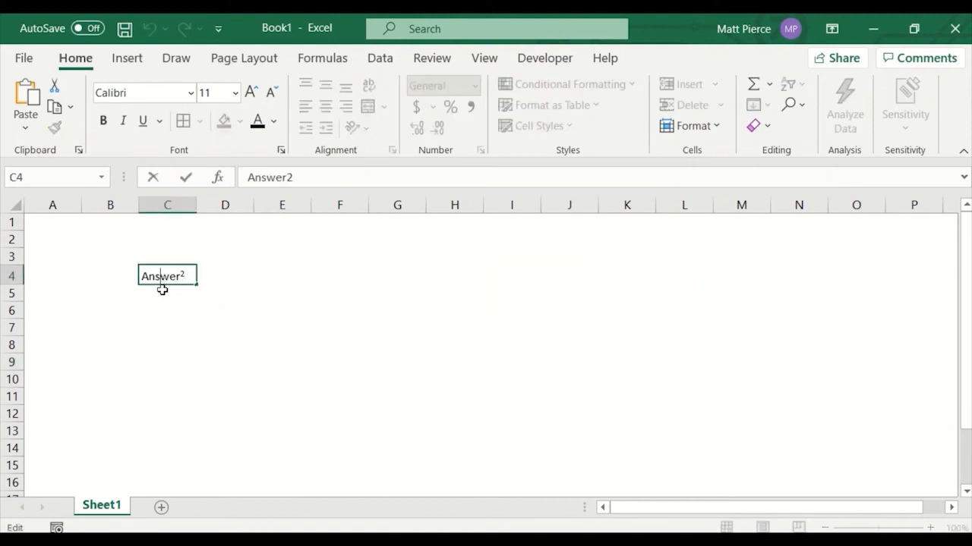
key("shift+Right")
left_click(104, 123)
left_click(303, 350)
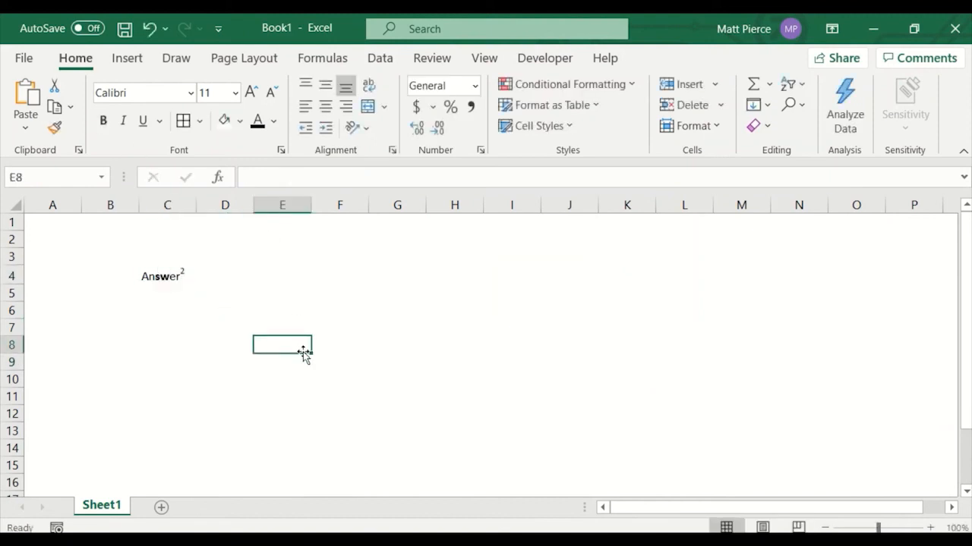
Underline a letter of Answer in C4 by editing it in the formula bar.
left_click(162, 277)
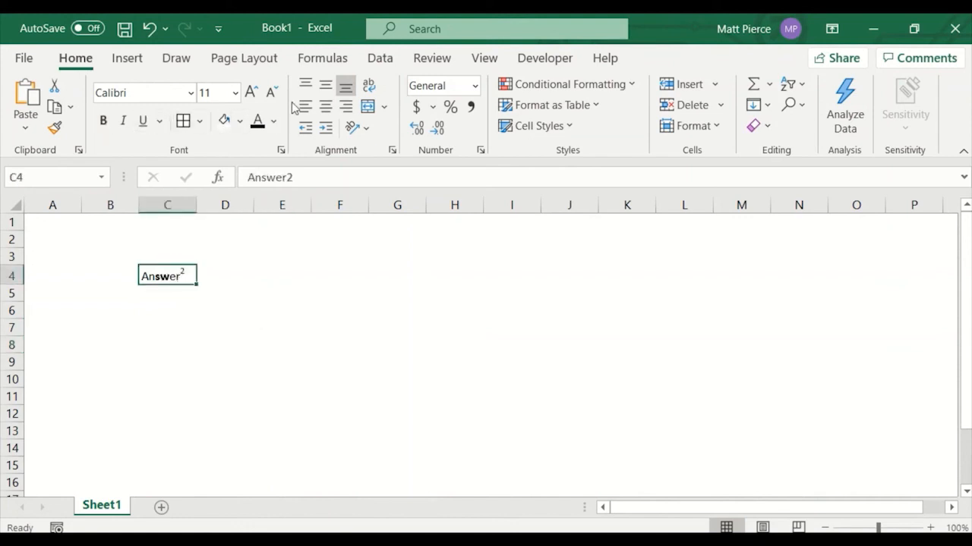
left_click(175, 313)
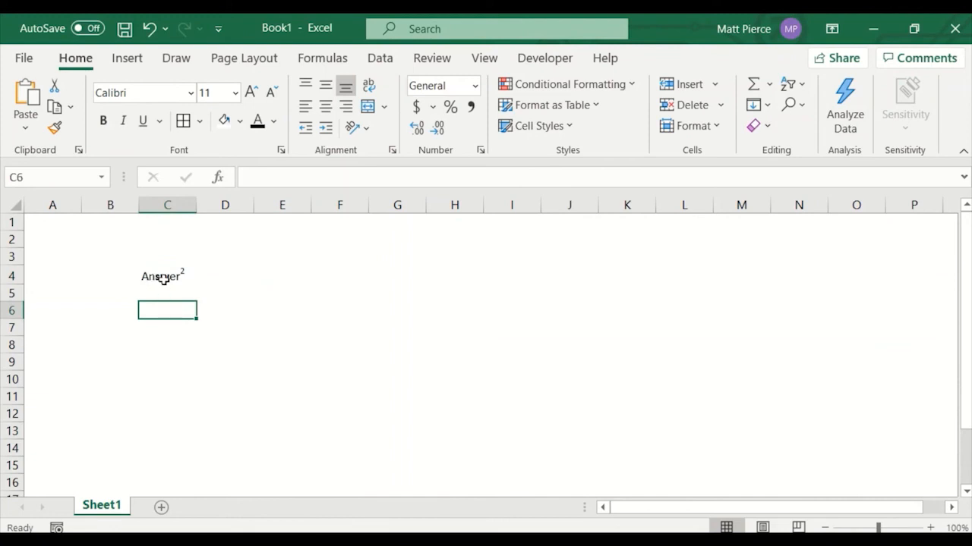
left_click(168, 274)
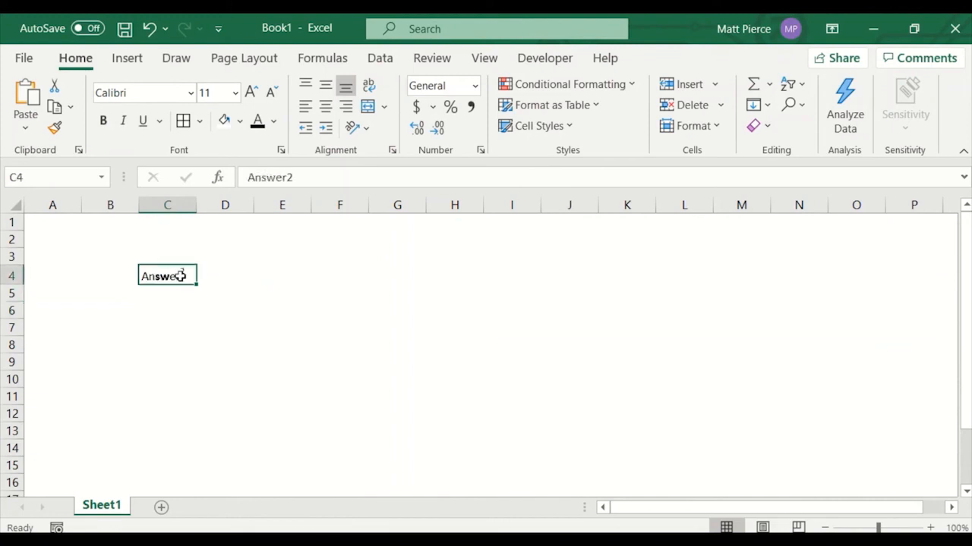
left_click(267, 178)
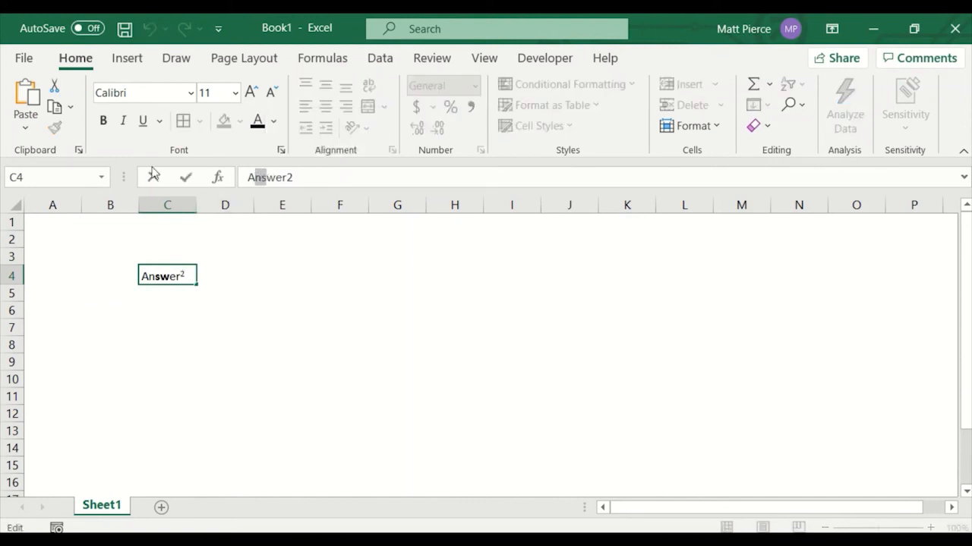
left_click(144, 123)
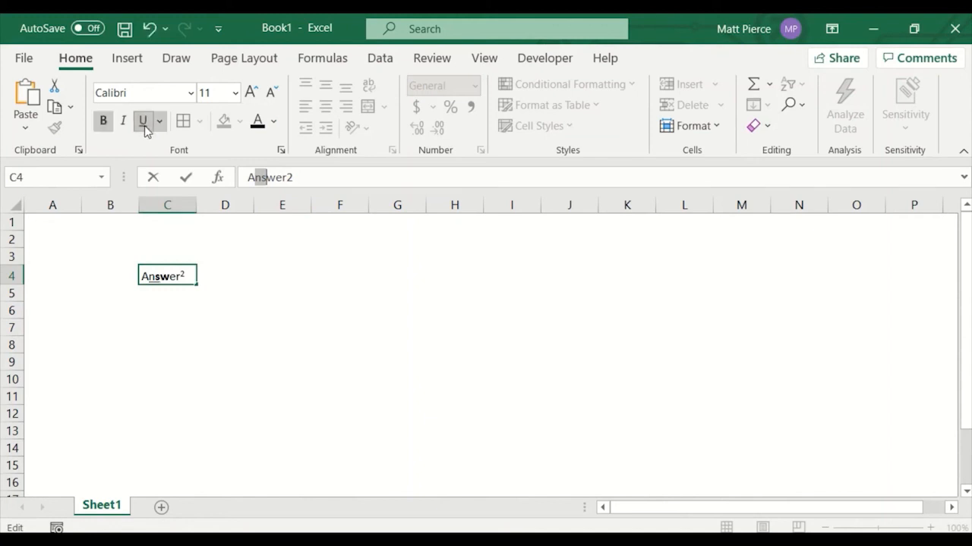
left_click(239, 296)
left_click(163, 276)
double_click(160, 278)
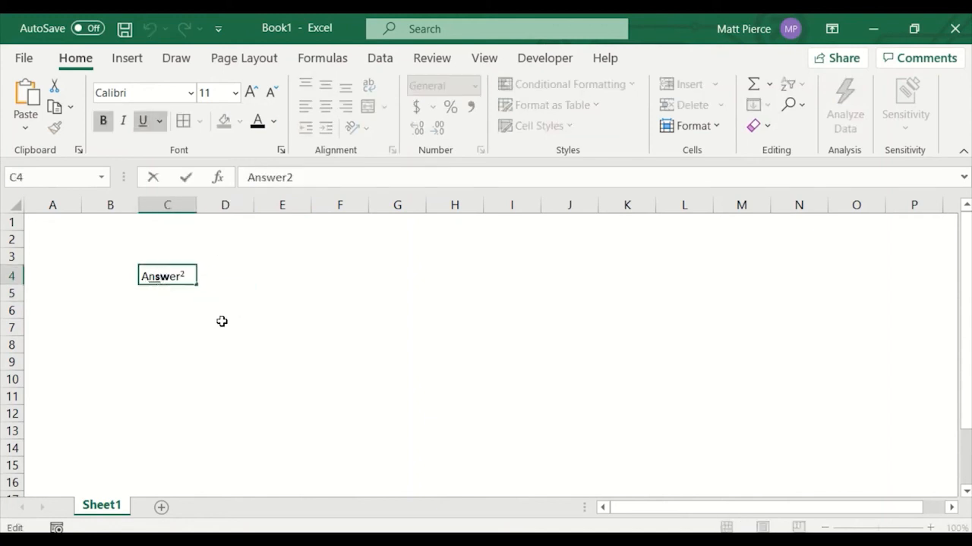
key("Left")
key("Left")
key("Escape")
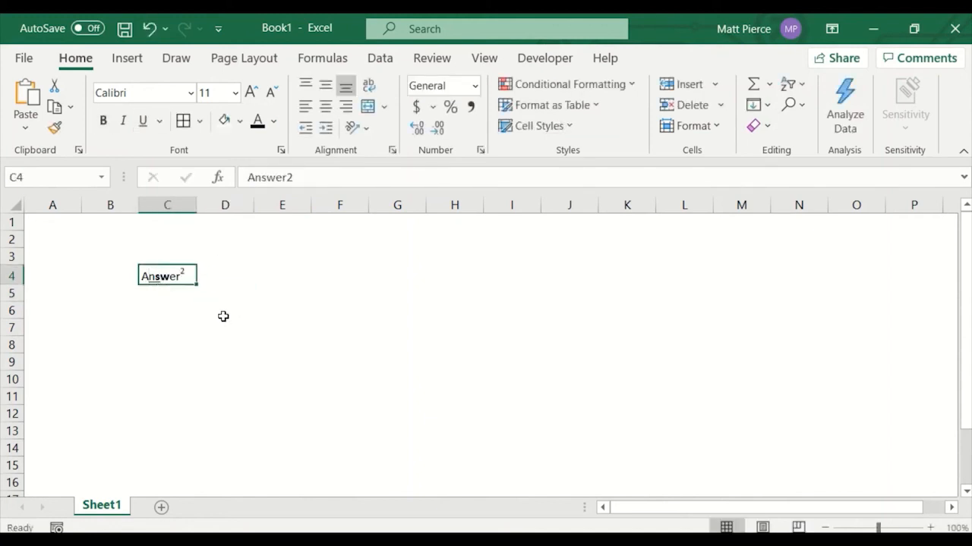
Remove the bold and underline from the letters of Answer in C4 while editing the cell text.
left_click(229, 298)
left_click(174, 275)
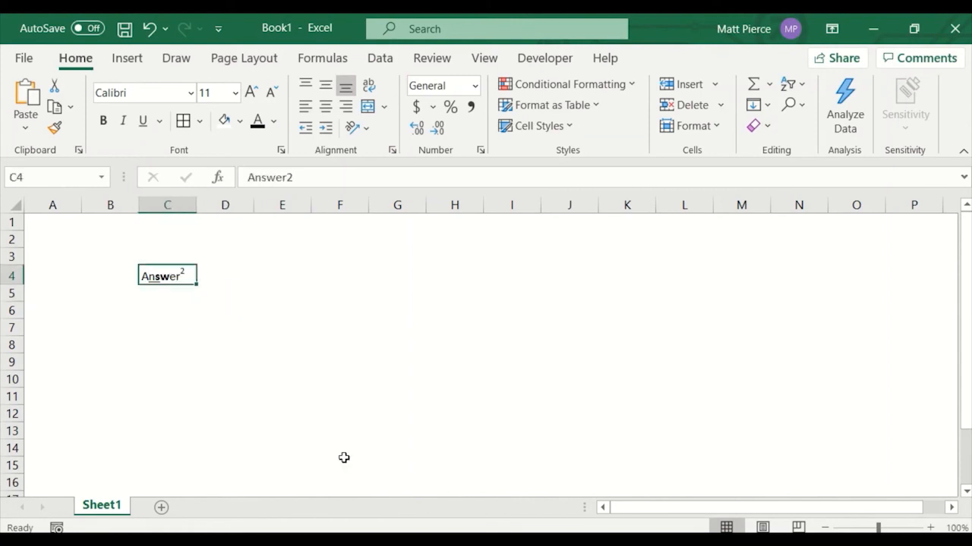
double_click(151, 276)
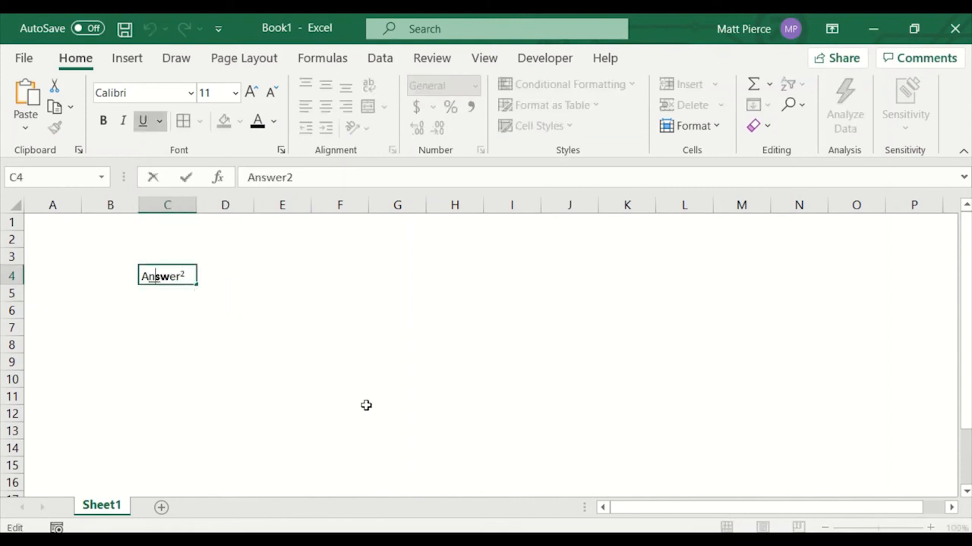
key("Left")
key("Left")
key("shift+Right")
key("shift+Right")
key("shift+Right")
key("shift+Right")
key("shift+Right")
key("shift+Right")
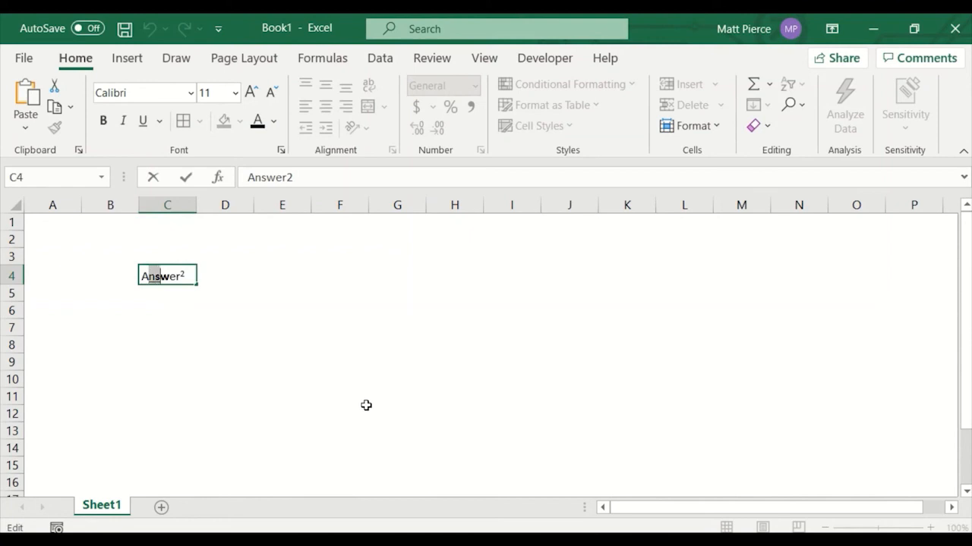
key("shift+Left")
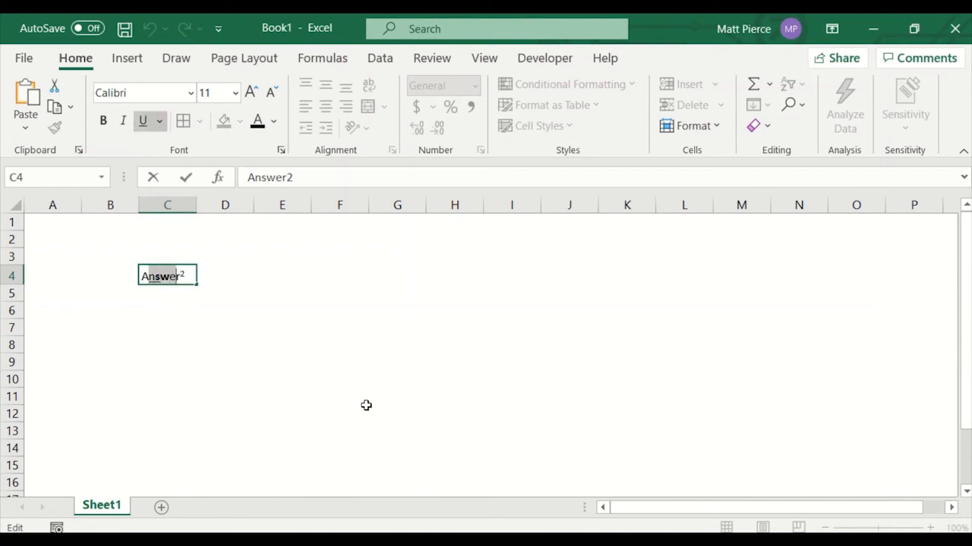
left_click(143, 122)
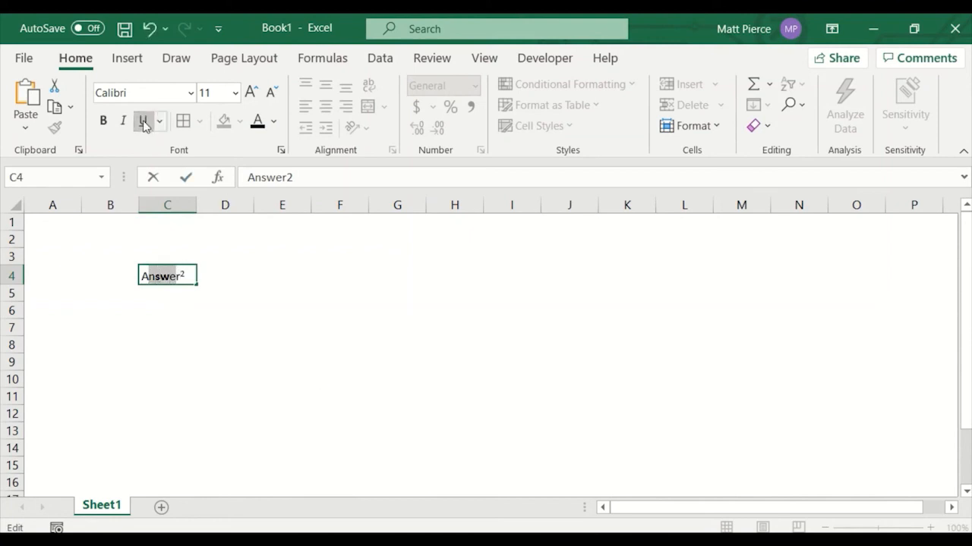
left_click(105, 123)
left_click(105, 123)
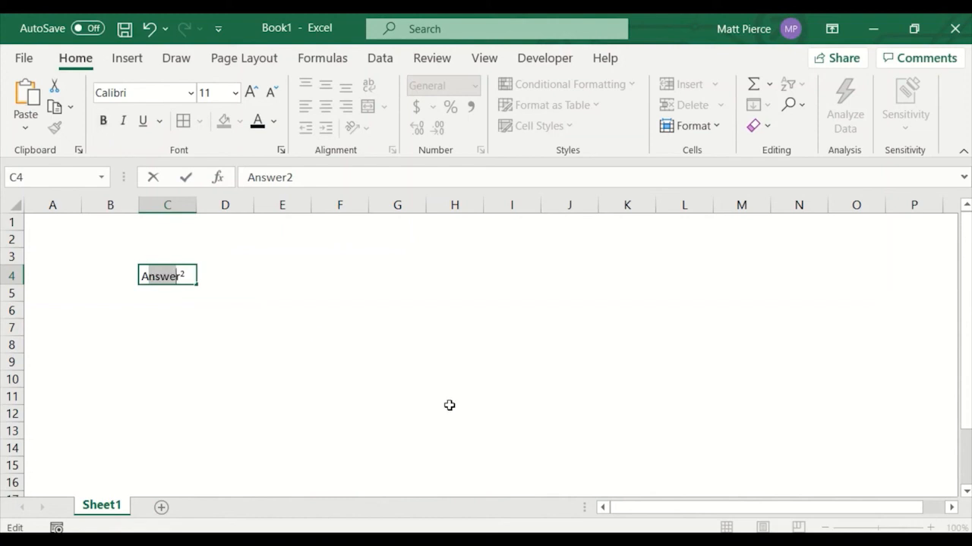
left_click(414, 364)
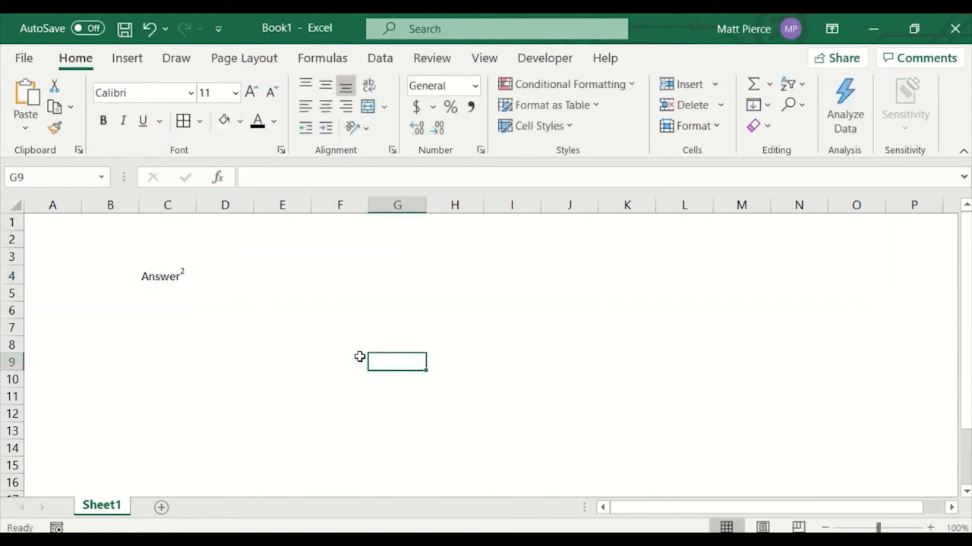
Try rotating C4's text to 40 degrees with an outline border through Format Cells, and undo the change.
left_click(152, 287)
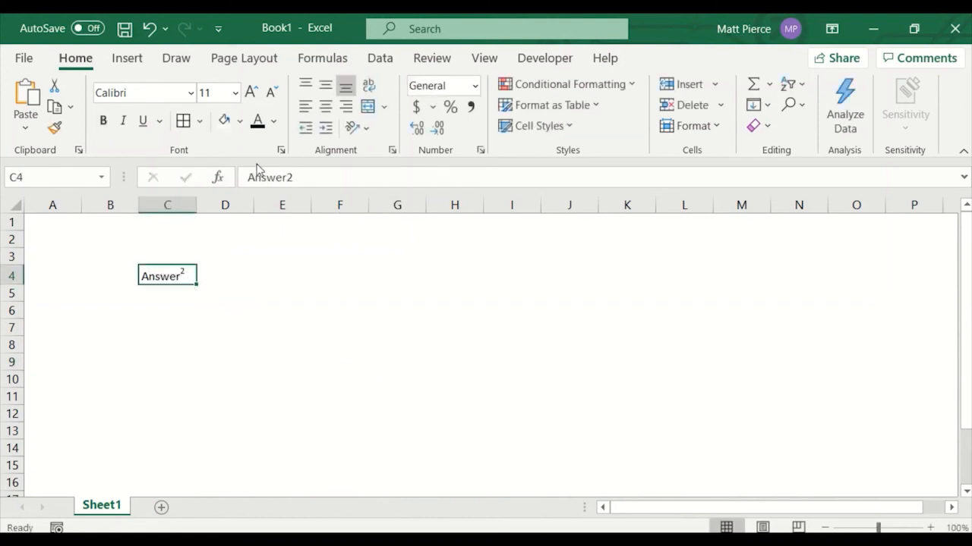
left_click(281, 151)
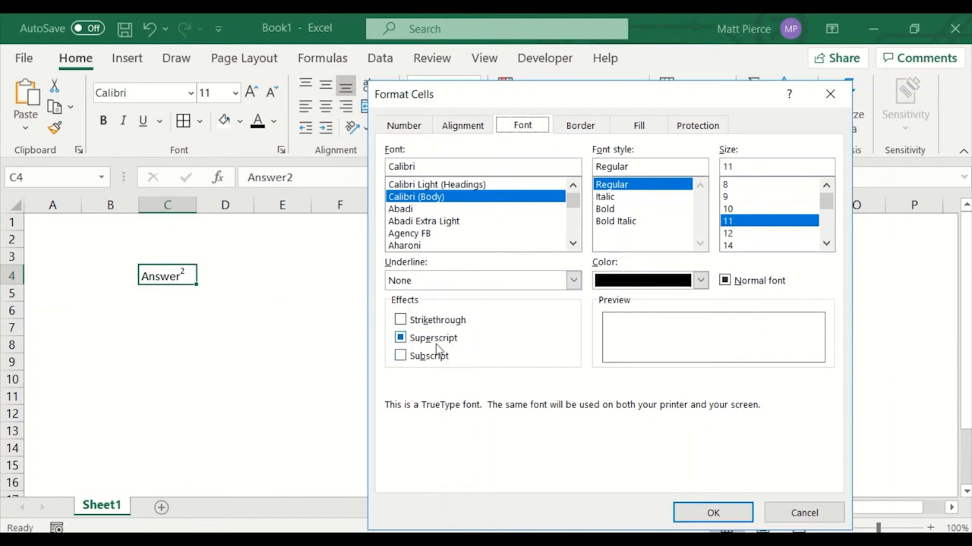
left_click(470, 127)
left_click_drag(802, 221, 796, 188)
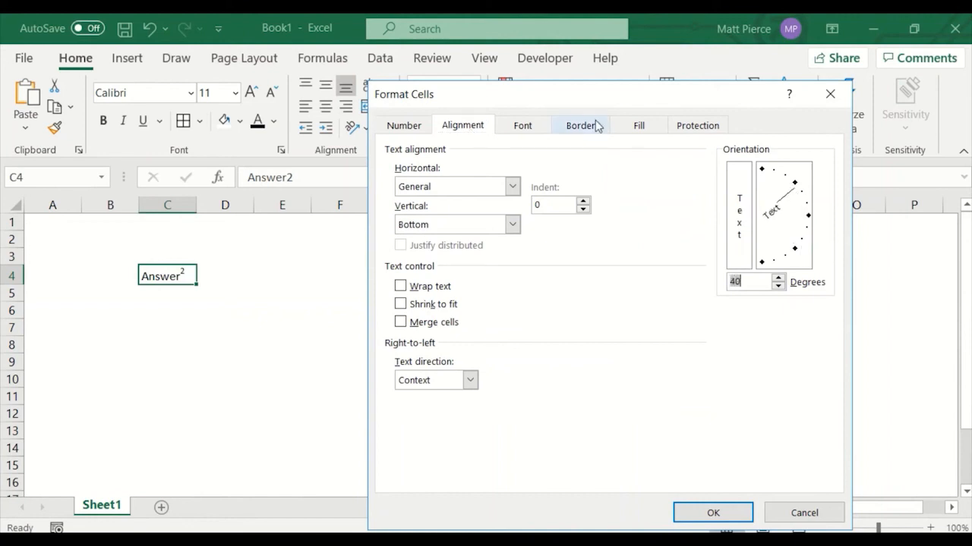
left_click_drag(594, 103, 597, 179)
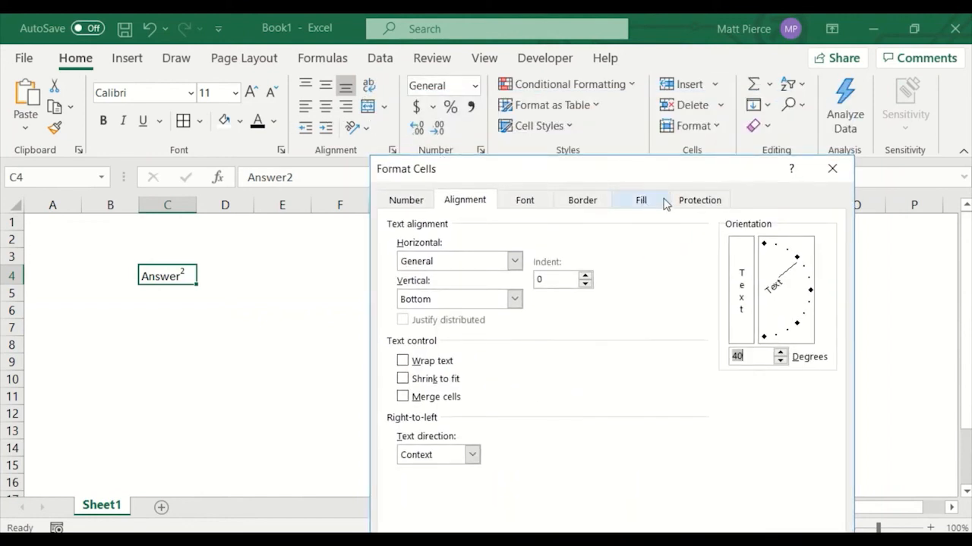
left_click_drag(662, 168, 682, 114)
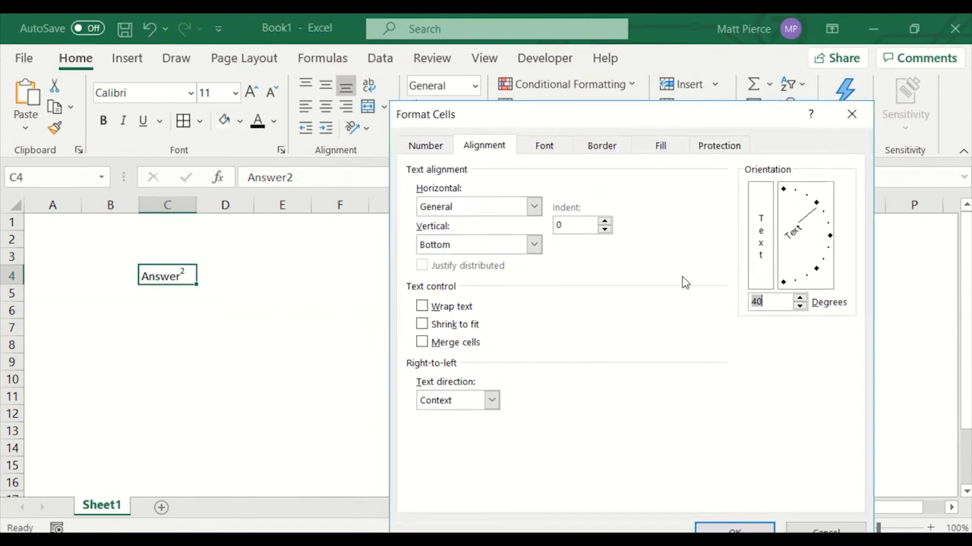
left_click(548, 151)
left_click(433, 151)
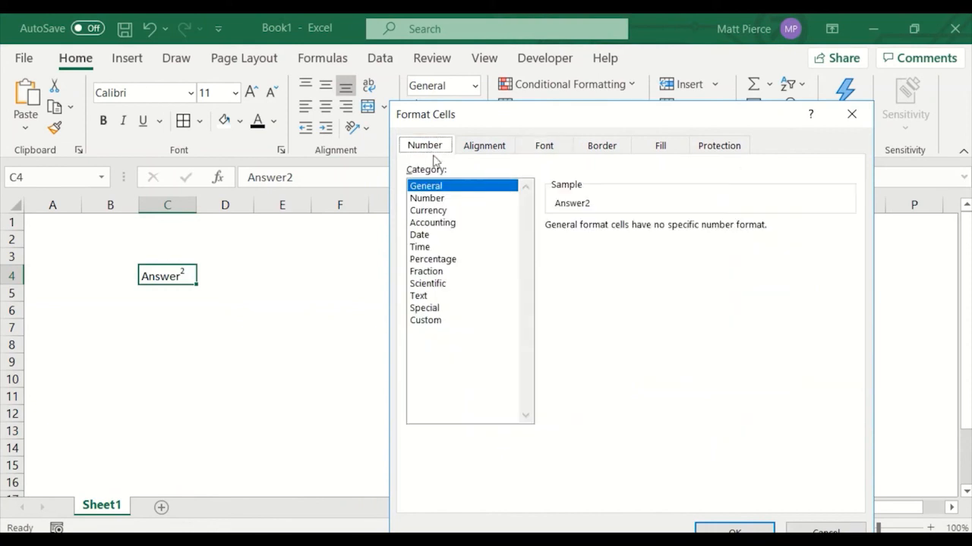
left_click_drag(471, 114, 473, 245)
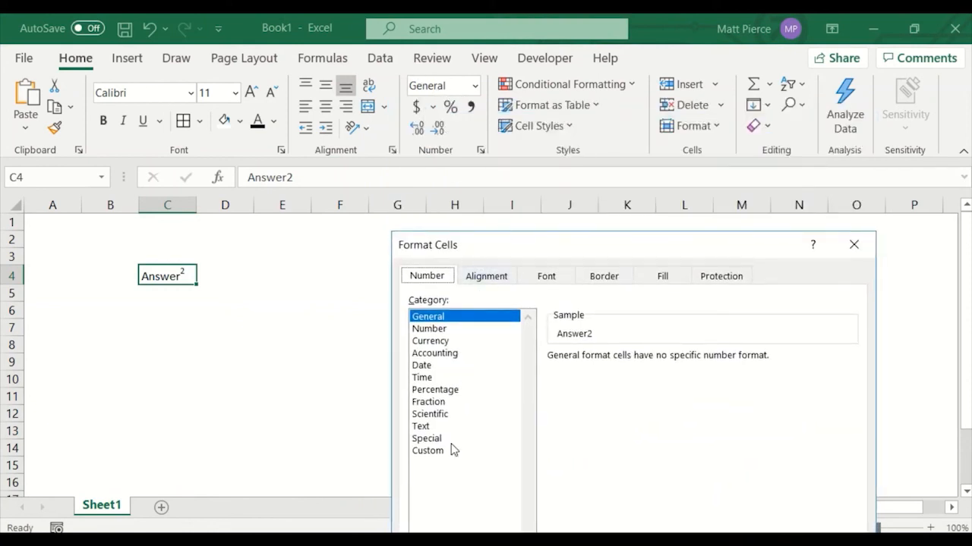
left_click_drag(564, 245, 566, 128)
left_click(604, 155)
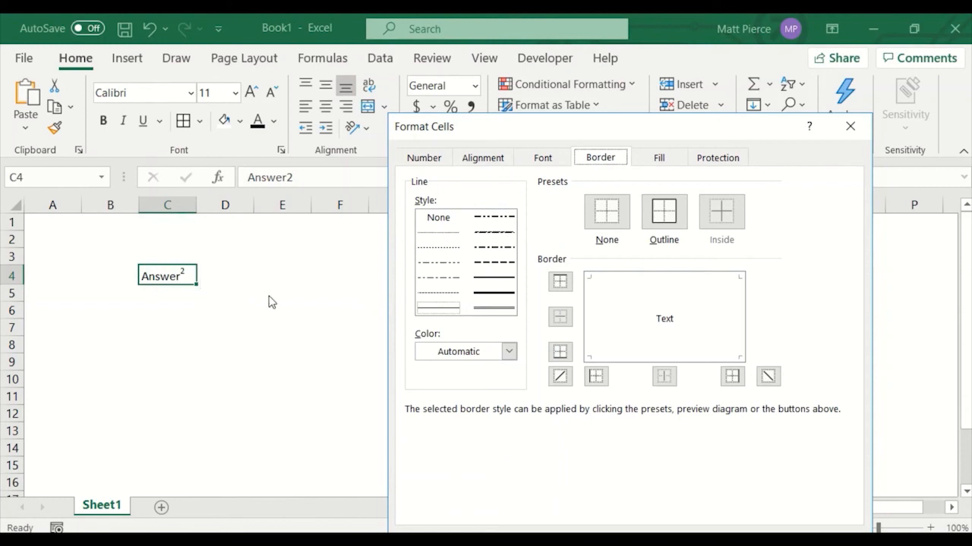
left_click(661, 214)
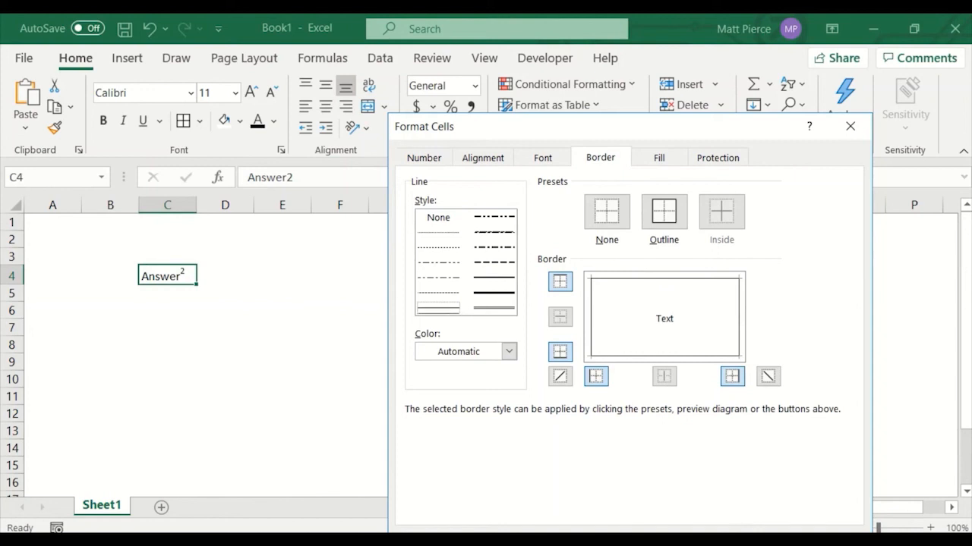
key("Return")
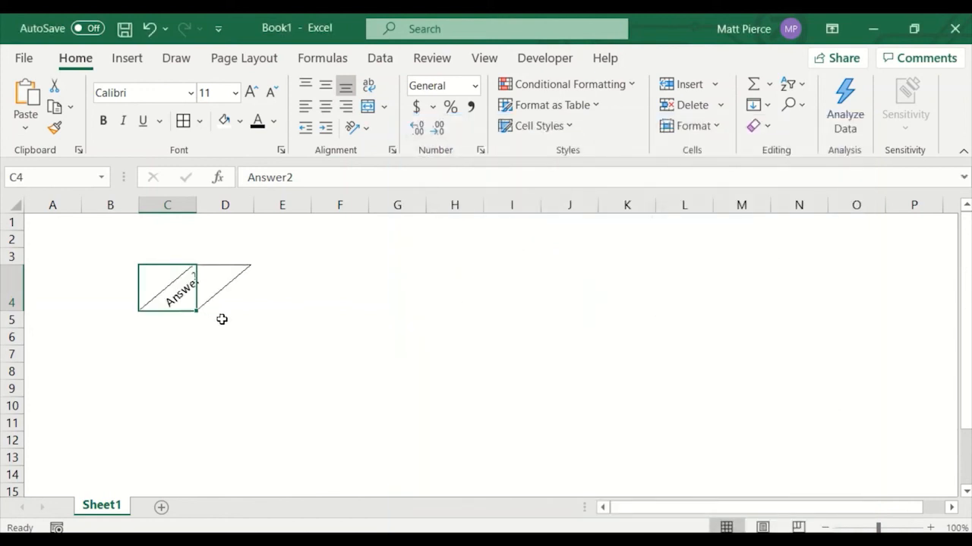
key("ctrl+z")
left_click(225, 275, "shift")
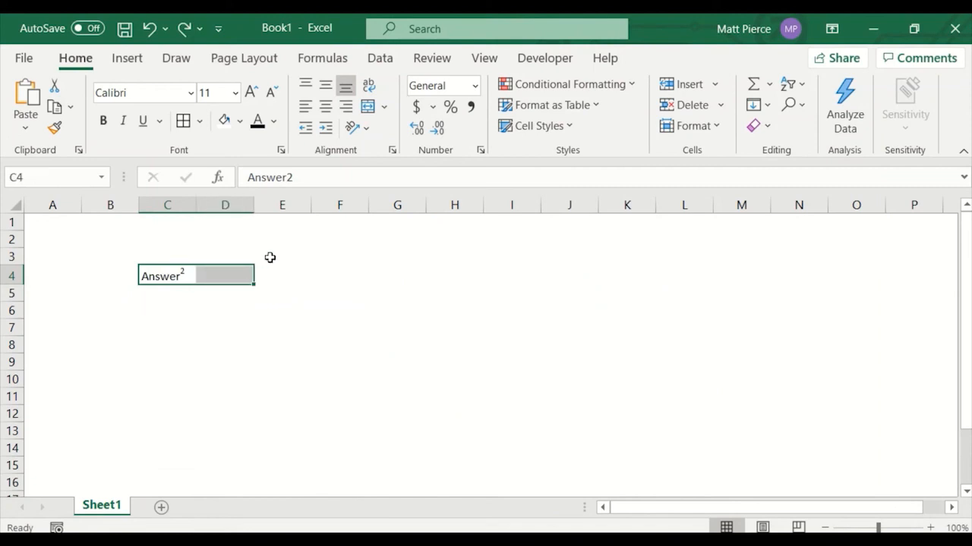
key("ctrl+1")
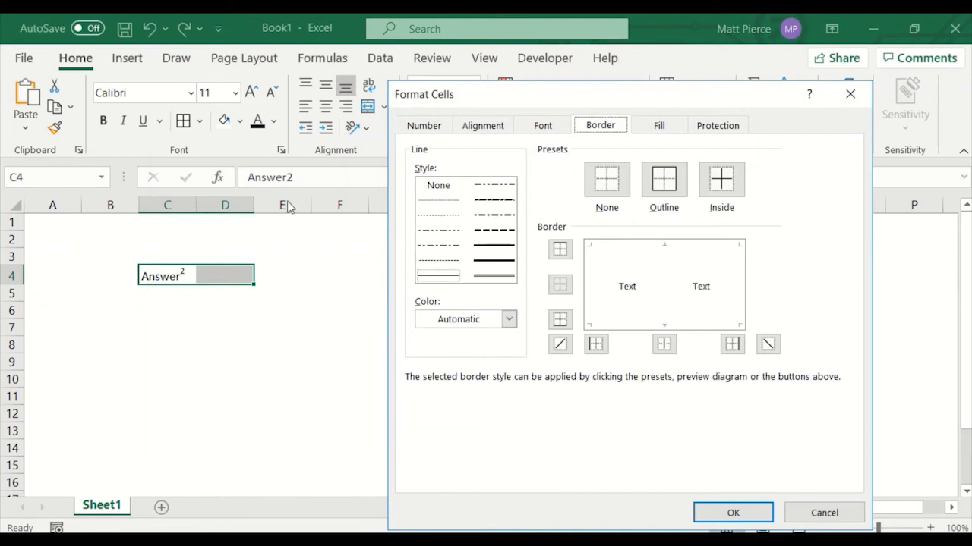
left_click_drag(474, 95, 516, 75)
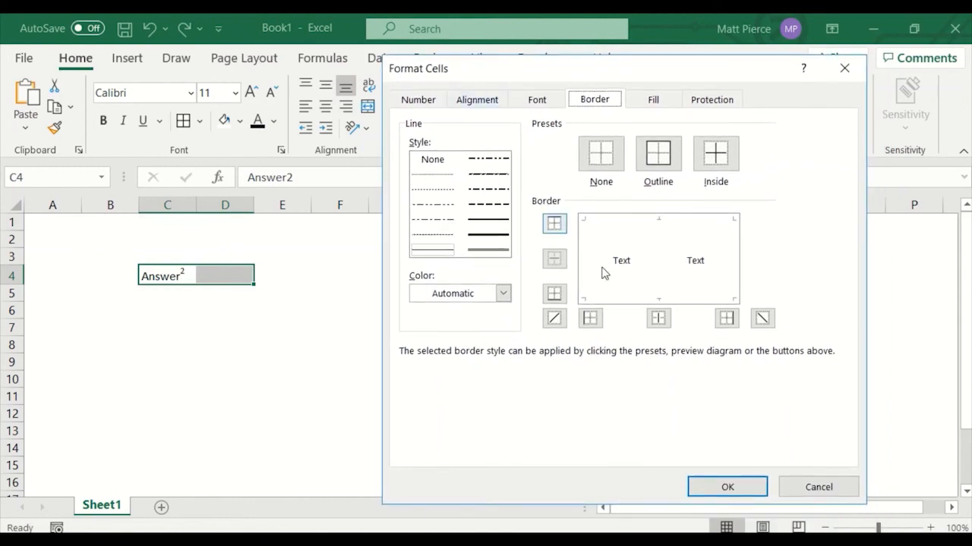
left_click(666, 162)
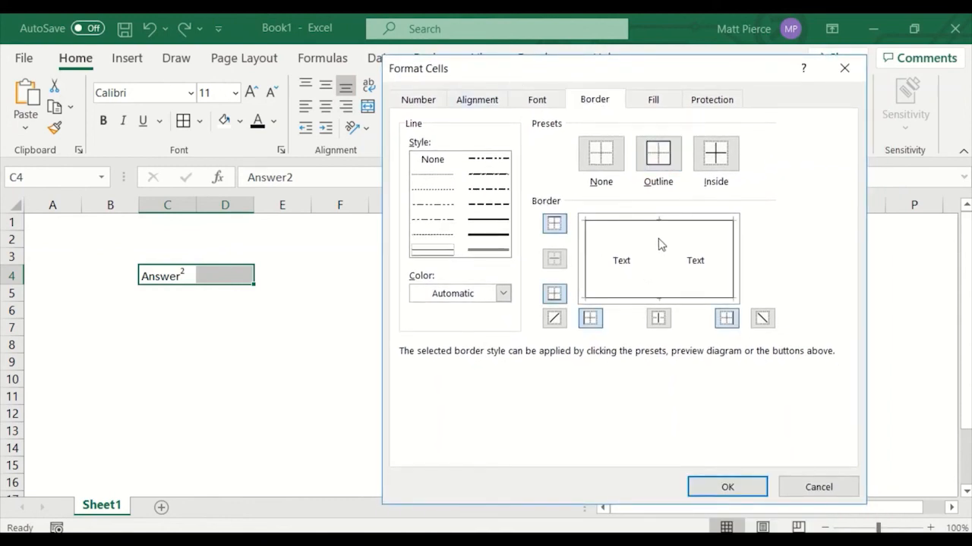
left_click(659, 243)
left_click(604, 263)
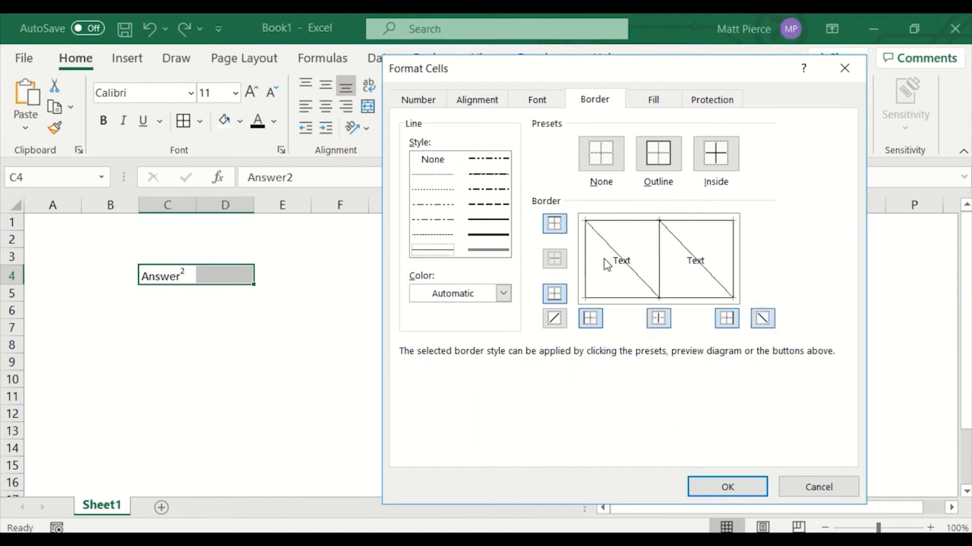
left_click(609, 262)
left_click(647, 266)
left_click(649, 266)
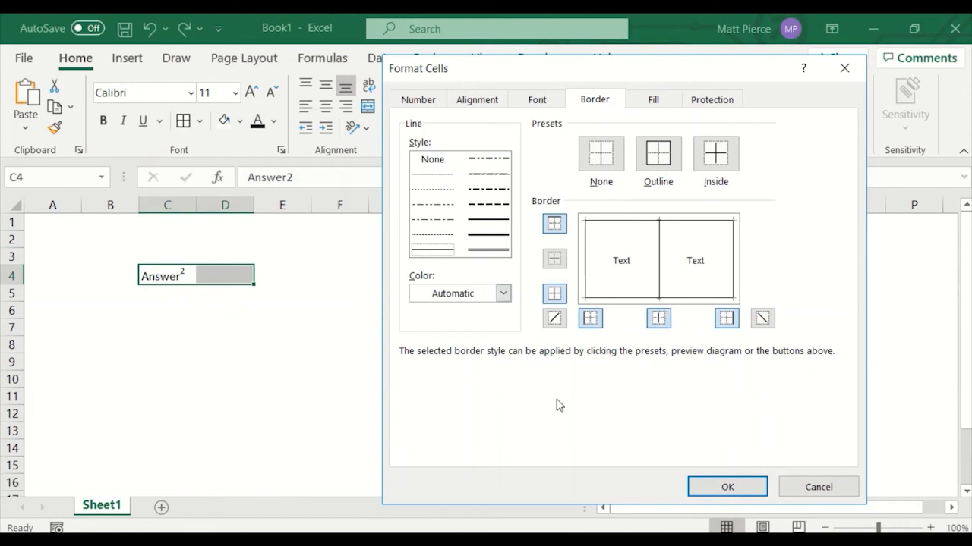
left_click(820, 487)
Apply outline, inside and both diagonal borders to C4:D5 through the Format Cells border settings.
left_click(162, 276)
left_click_drag(163, 276, 212, 291)
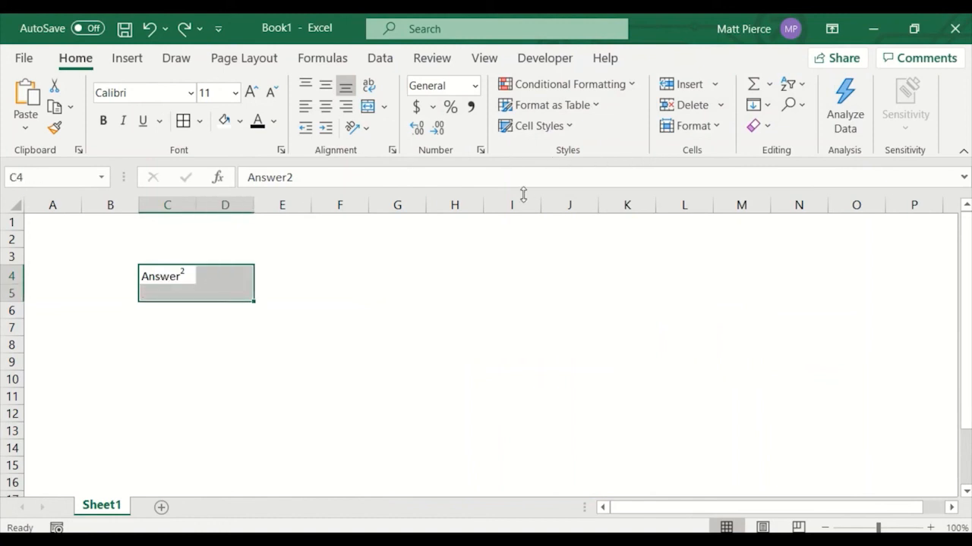
key("ctrl+1")
left_click(659, 154)
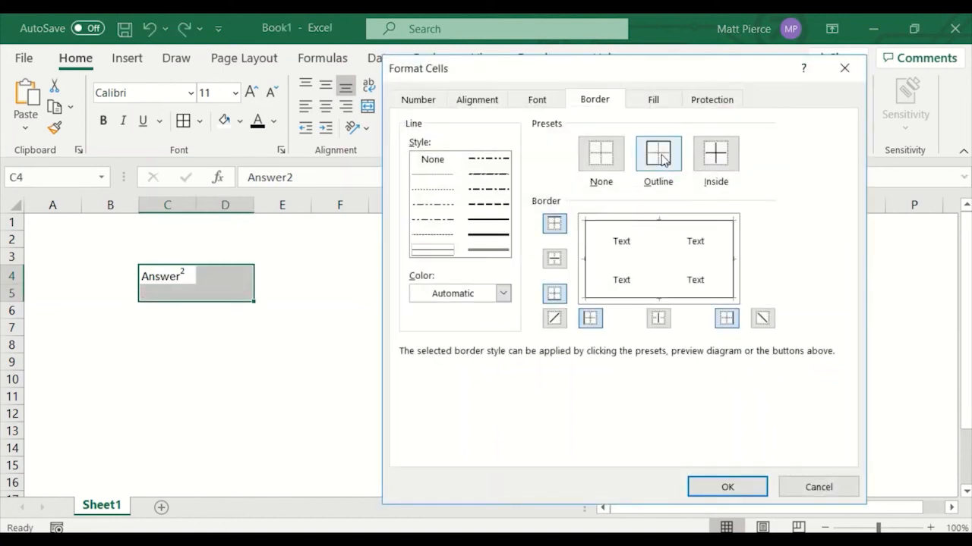
left_click(713, 161)
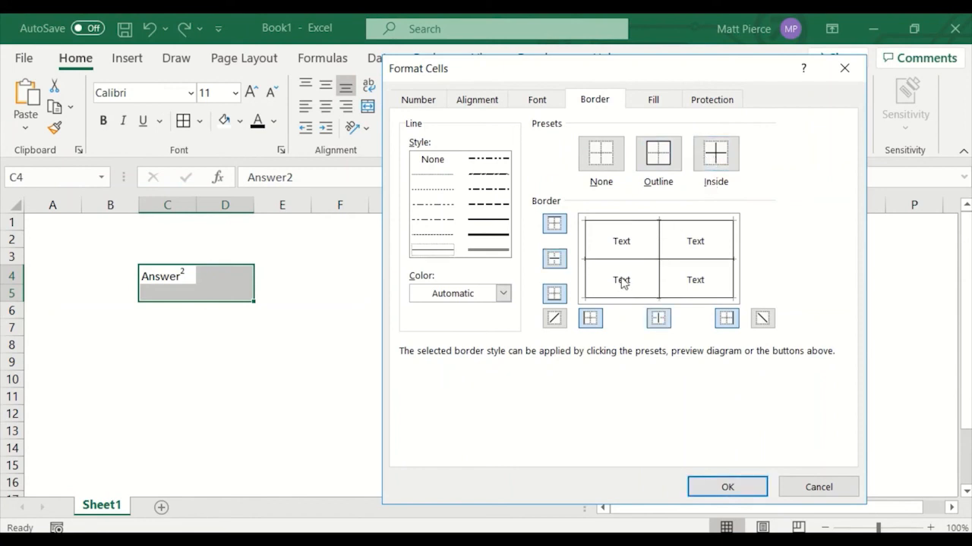
left_click(622, 282)
left_click(647, 281)
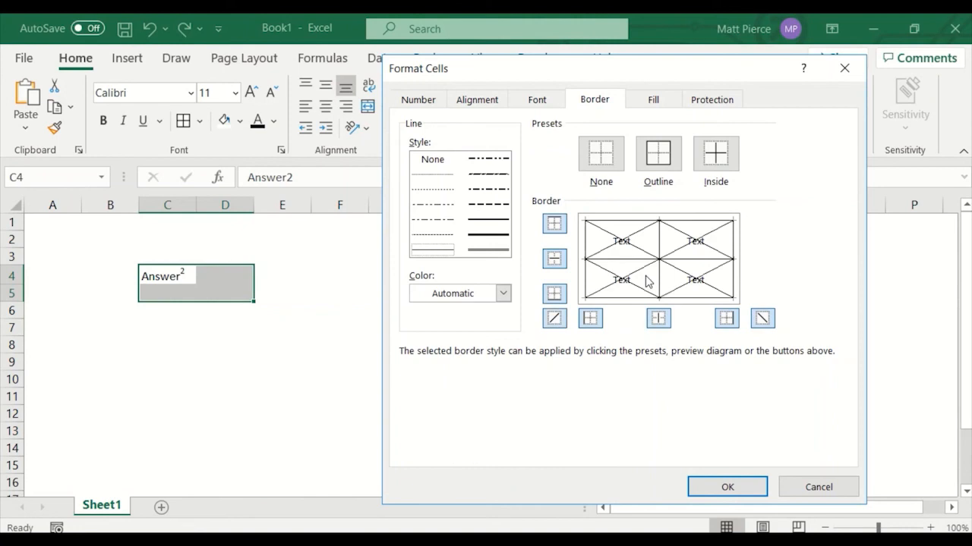
left_click(716, 490)
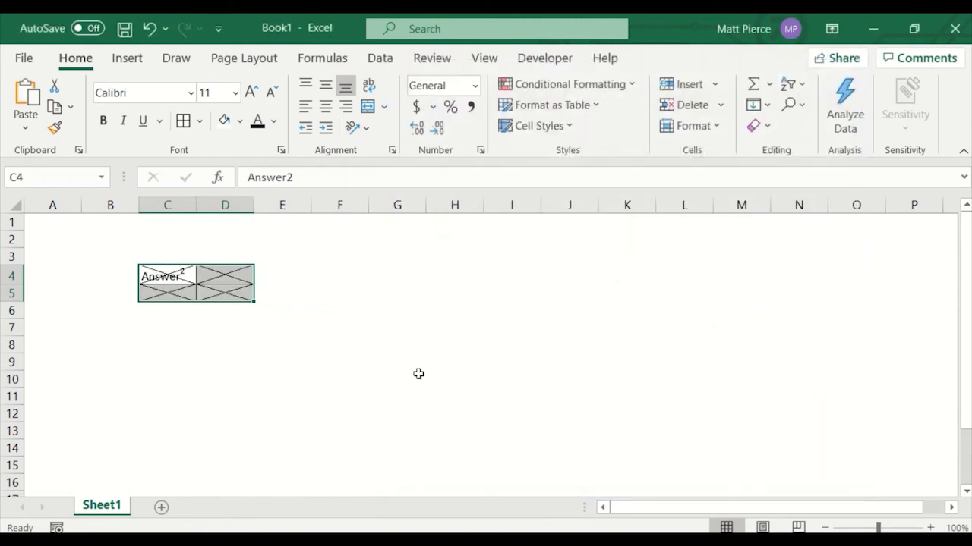
left_click(418, 373)
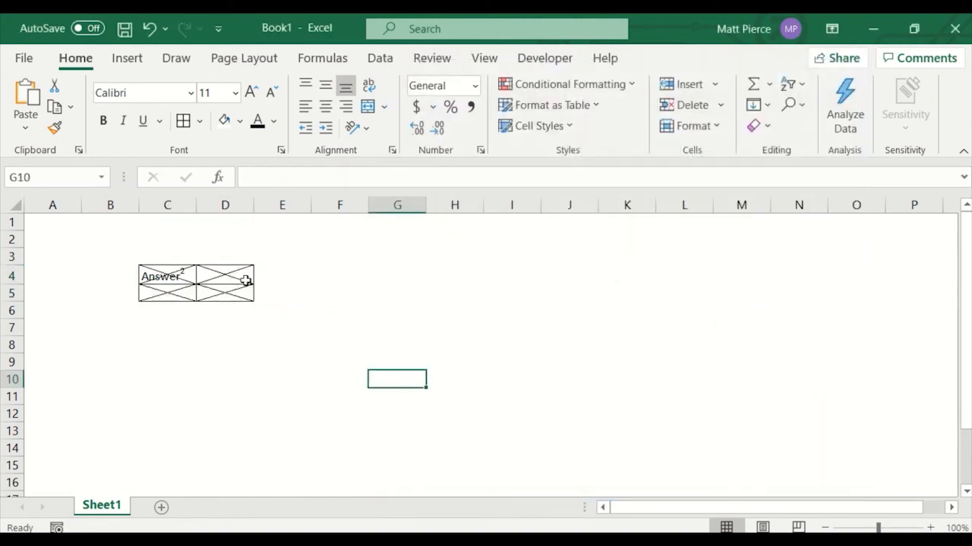
Remove all borders from C4:D5.
left_click_drag(171, 275, 211, 296)
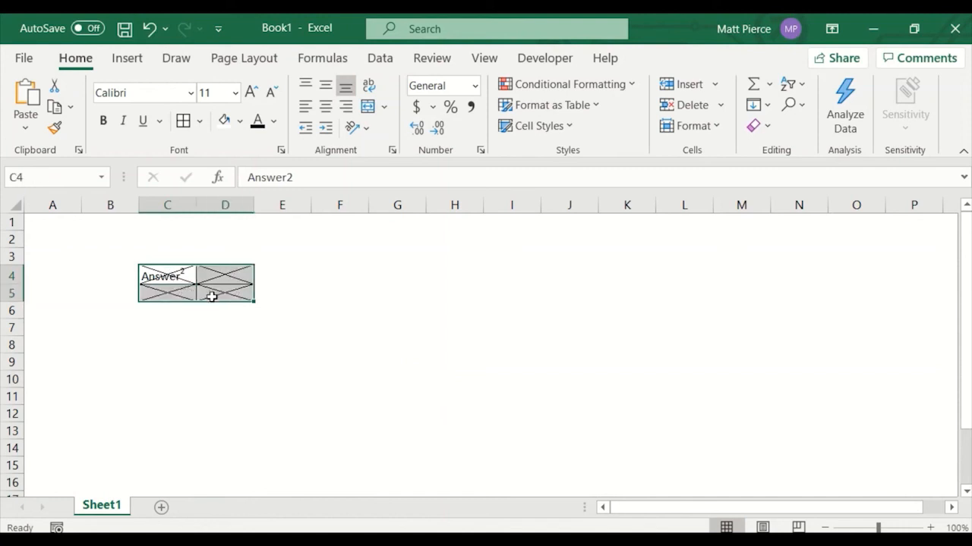
left_click(199, 121)
left_click(232, 278)
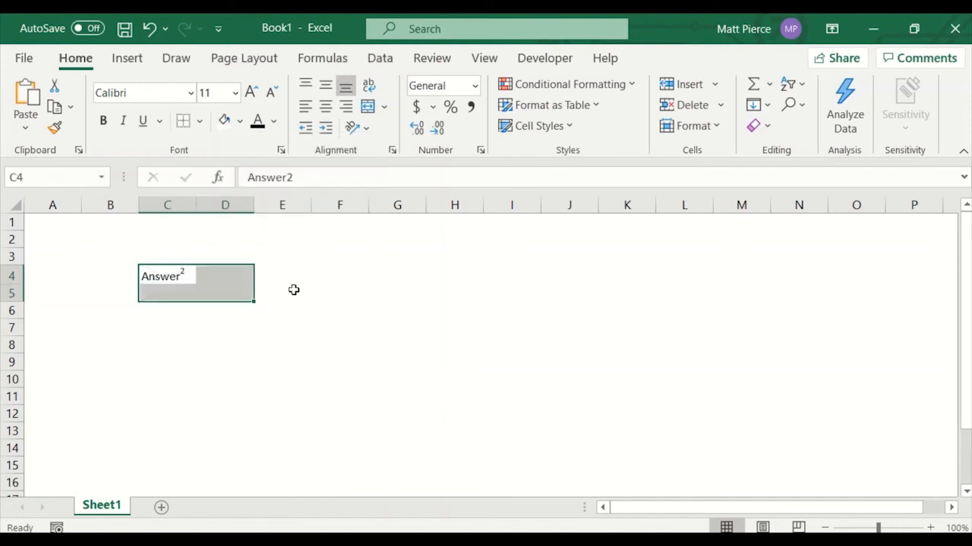
left_click(396, 311)
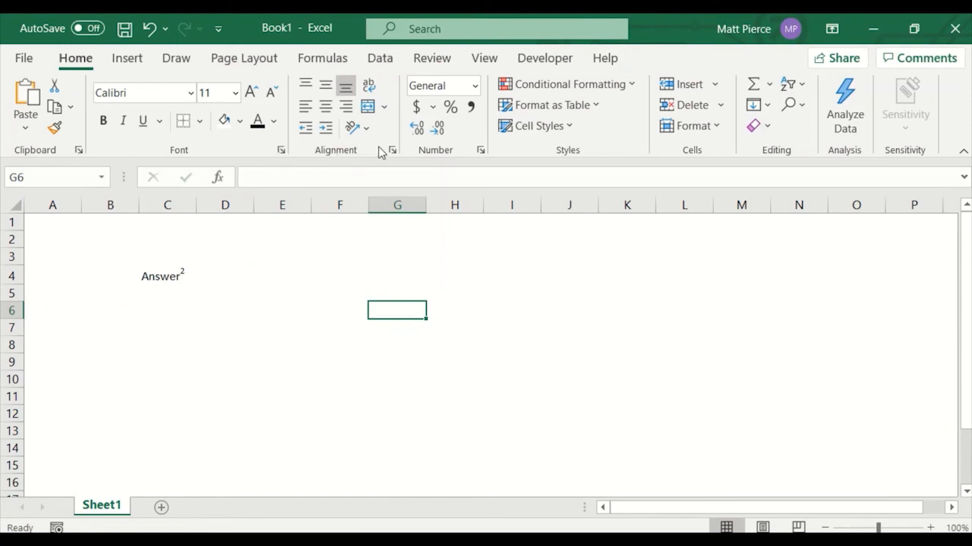
Make Answer2 in C4 bold, italic and underlined.
left_click(480, 152)
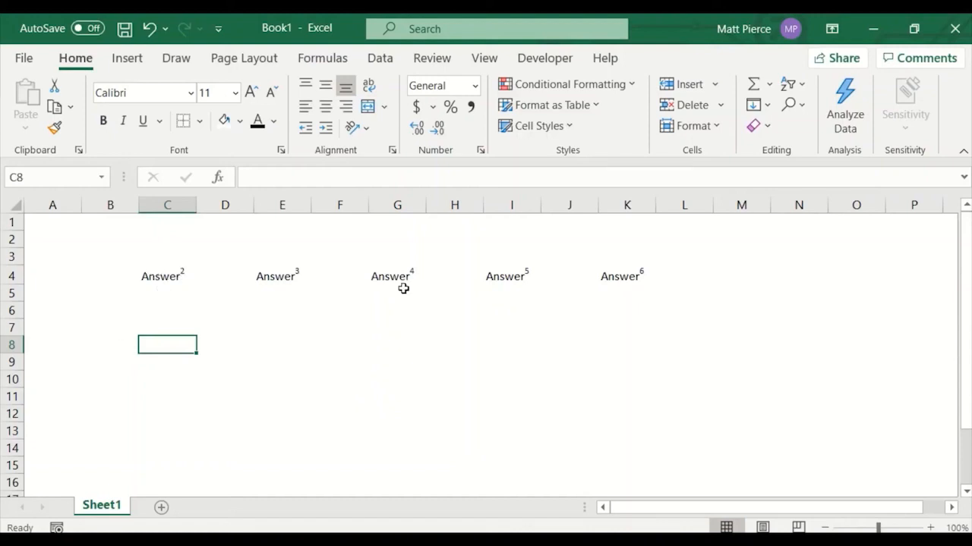
left_click(162, 278)
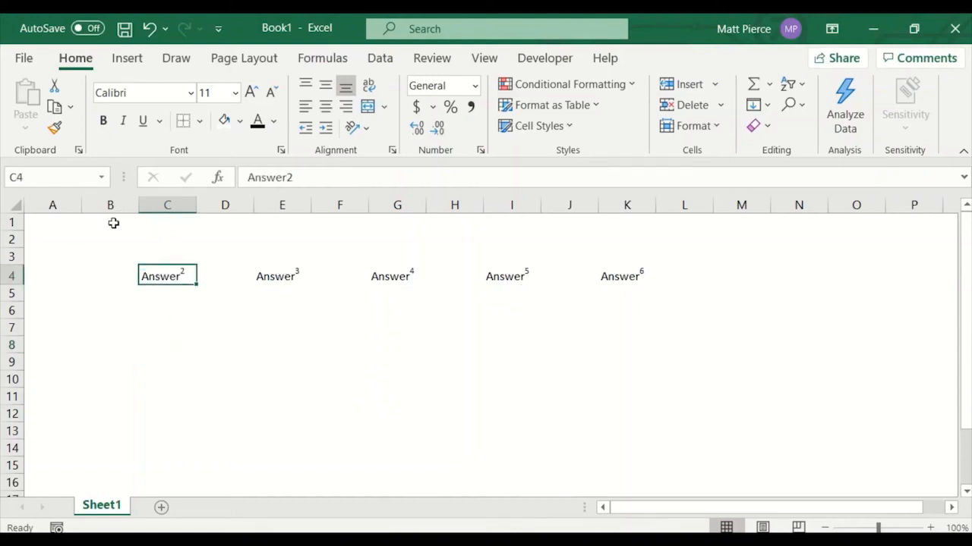
left_click(103, 121)
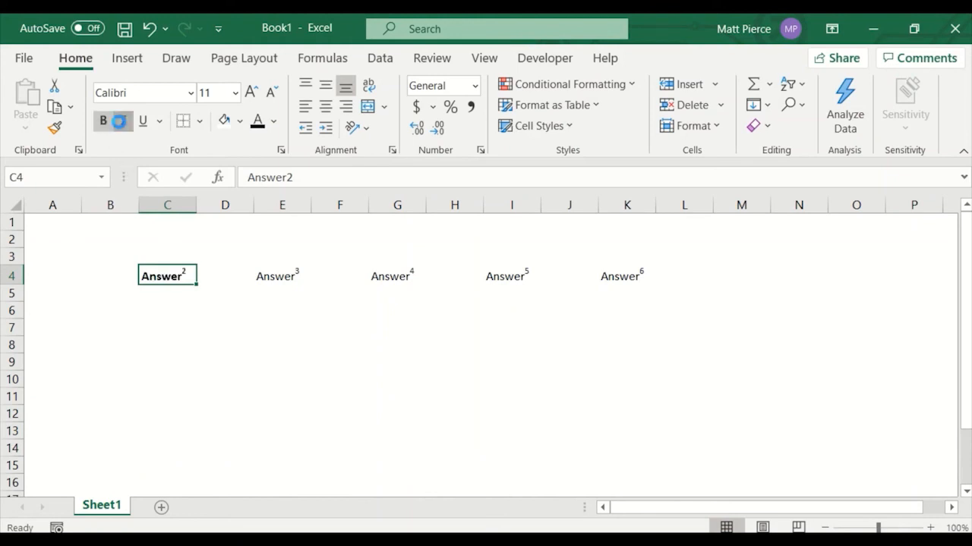
left_click(123, 120)
left_click(142, 121)
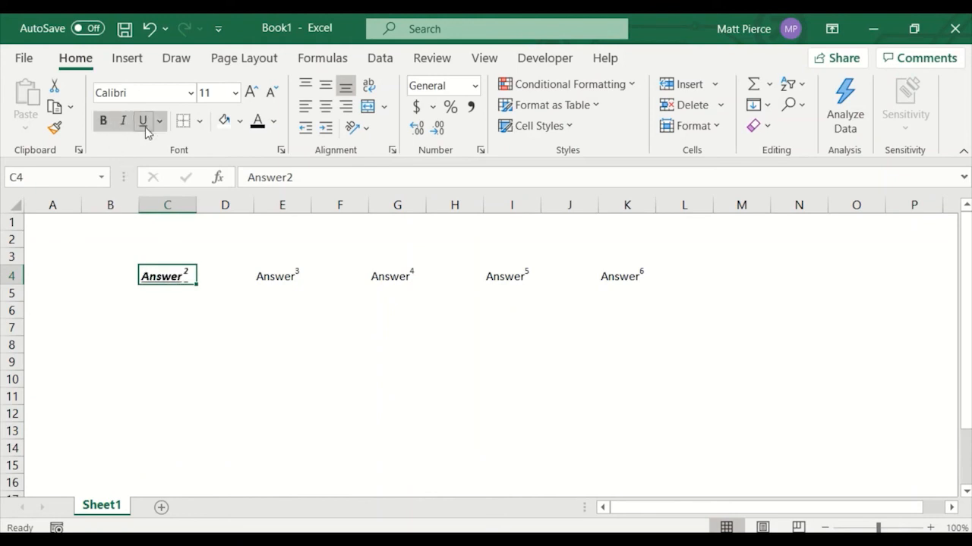
Fill C4 with yellow and give it a thick outside border.
left_click(240, 121)
left_click(265, 288)
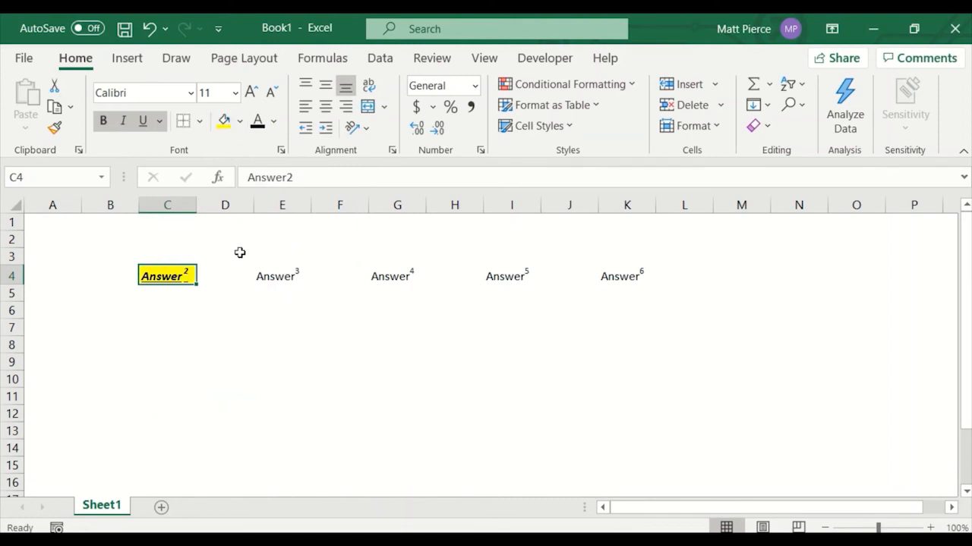
left_click(201, 122)
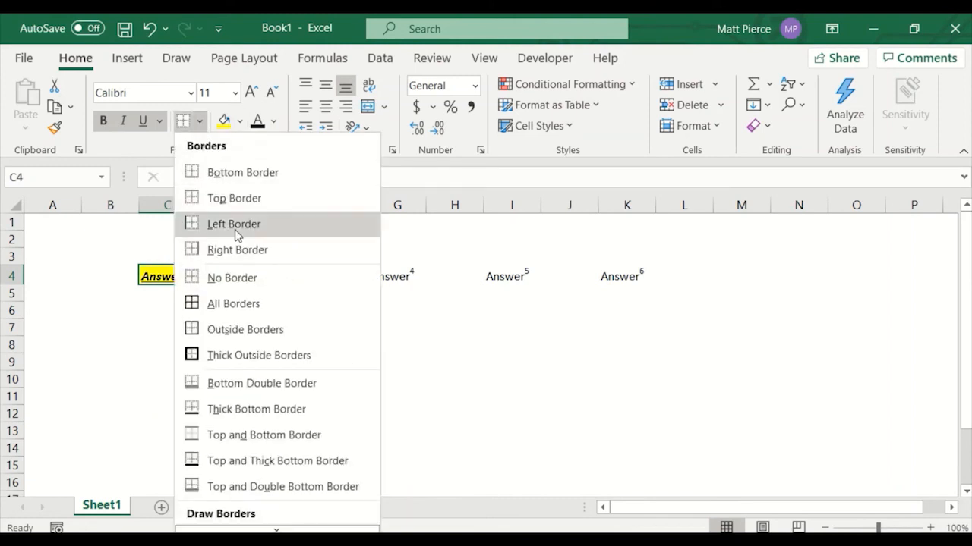
left_click(251, 354)
left_click(247, 366)
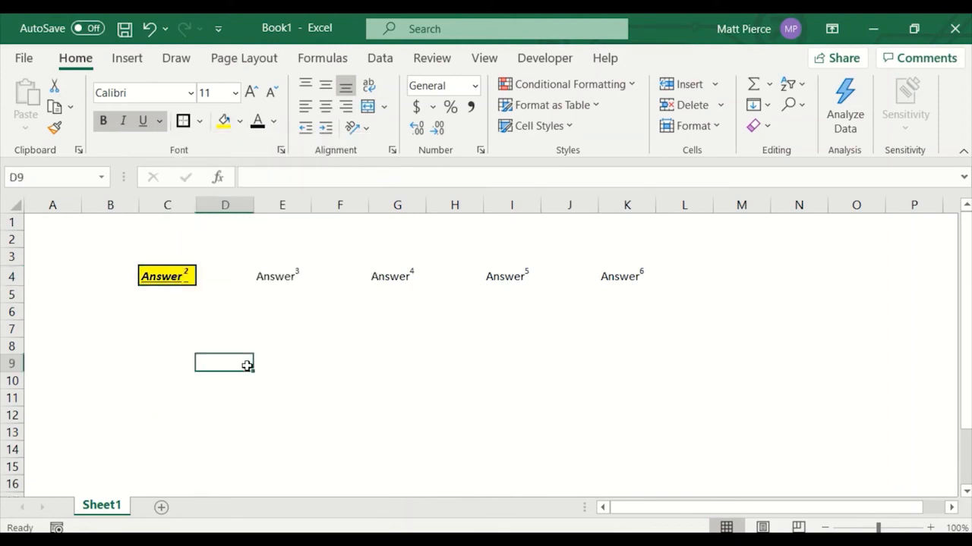
Edit C4 and toggle underlining on its superscript 2 character.
left_click(184, 277)
double_click(186, 278)
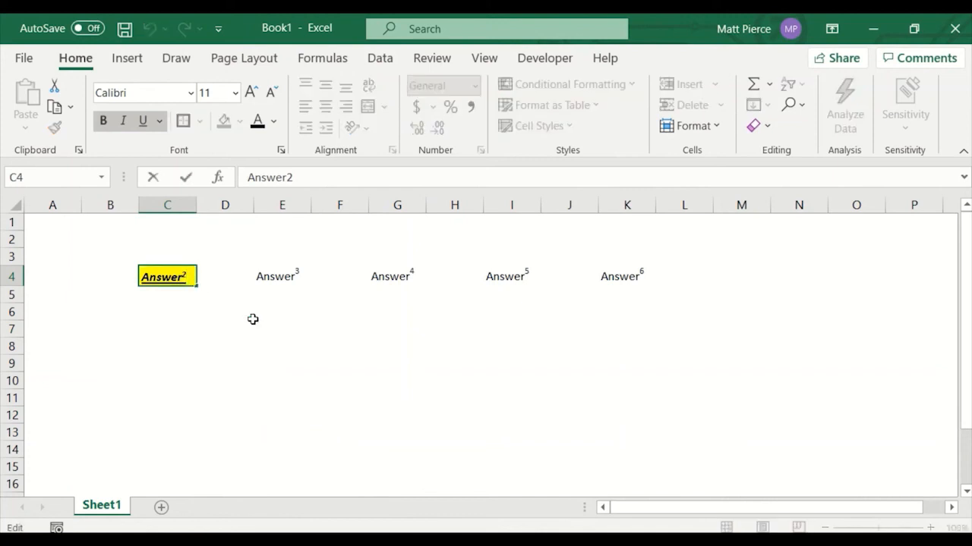
left_click(143, 121)
left_click(223, 377)
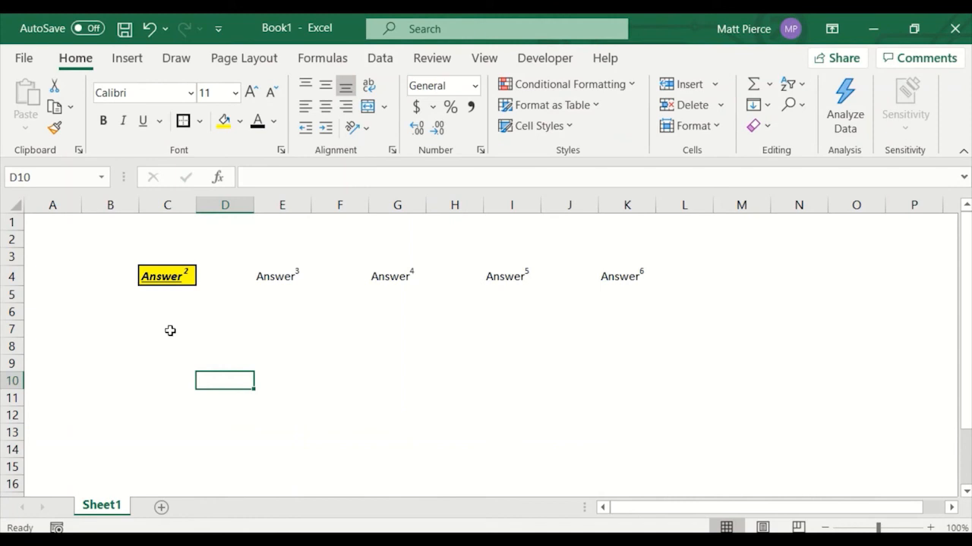
Copy C4's formatting onto E4 with the Format Painter.
left_click(175, 276)
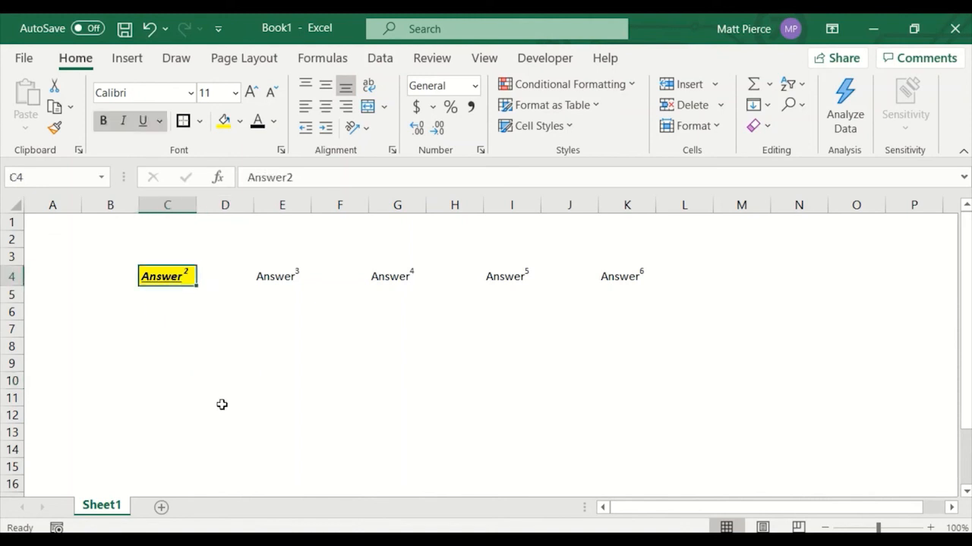
left_click(54, 129)
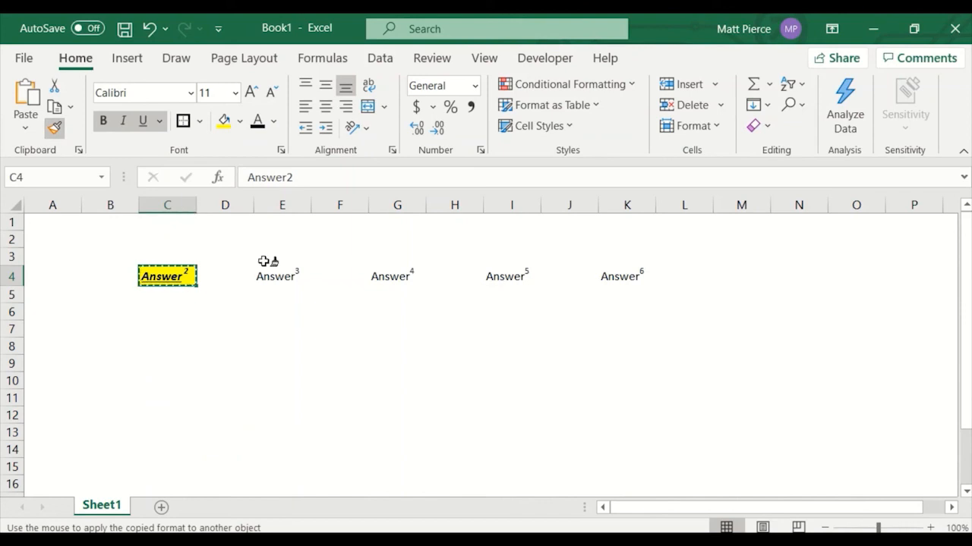
left_click(287, 277)
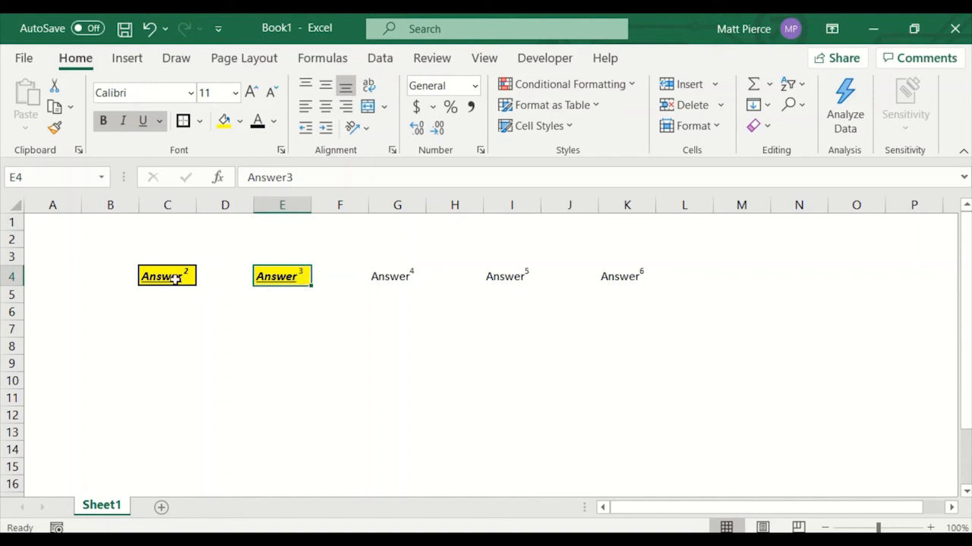
left_click(282, 343)
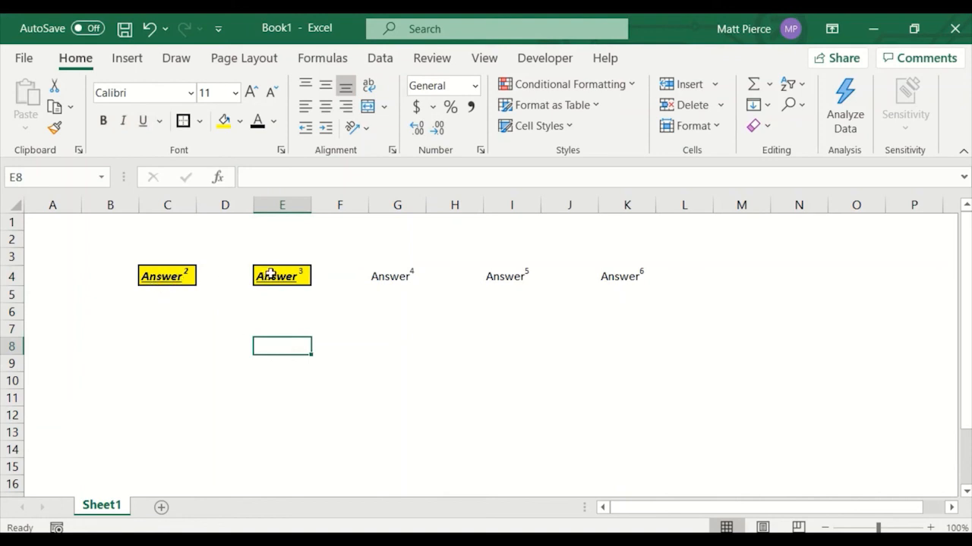
Lock the Format Painter on E4 and paint its formatting onto G4, I4, K4, E6, G6, I6, K6, K8 and J8.
left_click(281, 278)
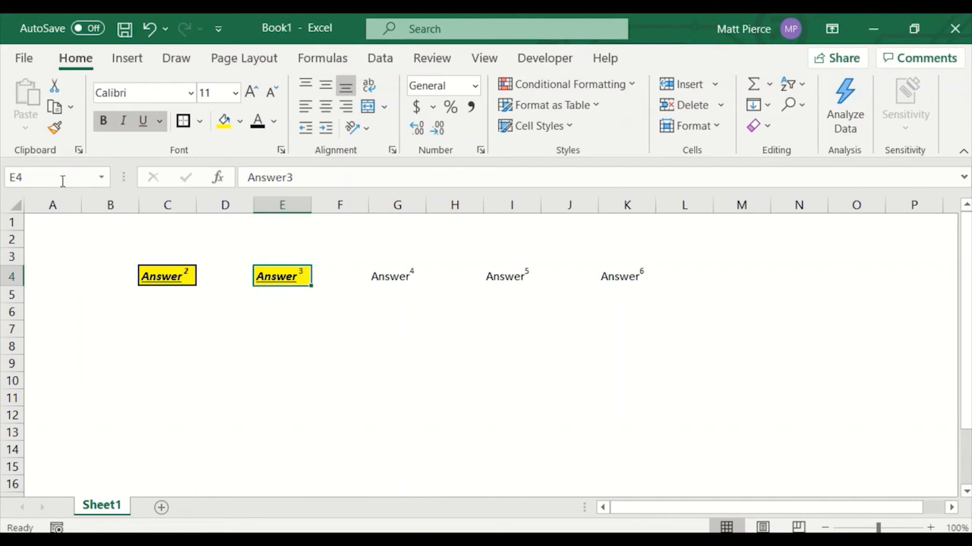
left_click(53, 132)
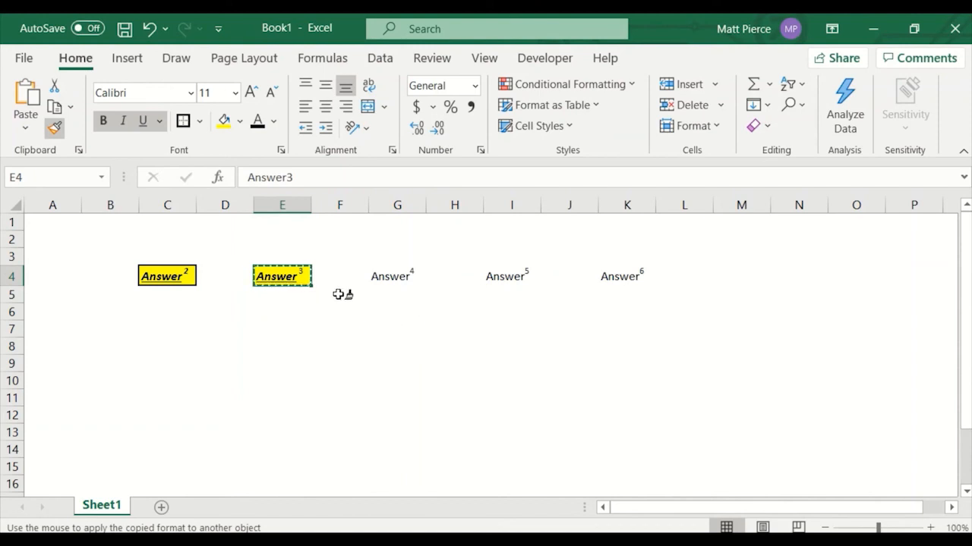
left_click(400, 279)
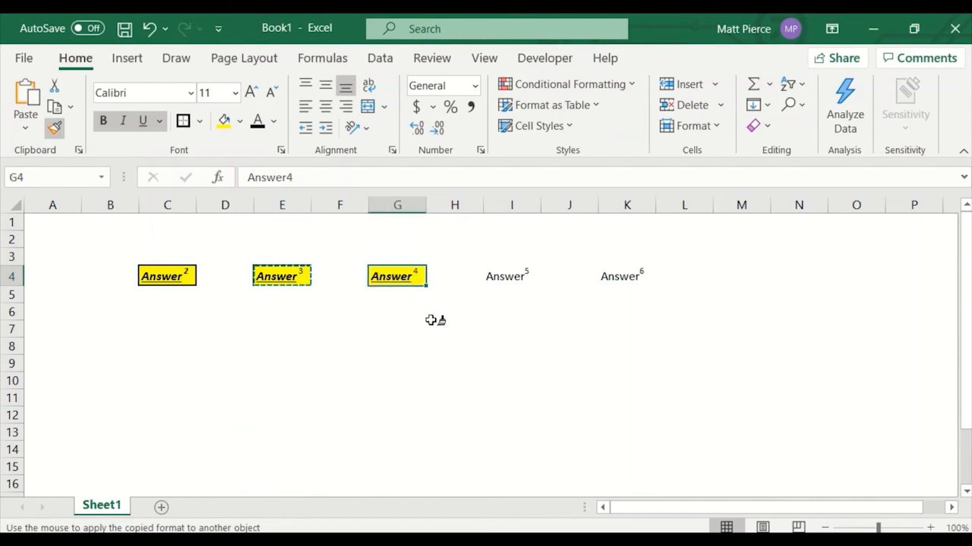
left_click(517, 278)
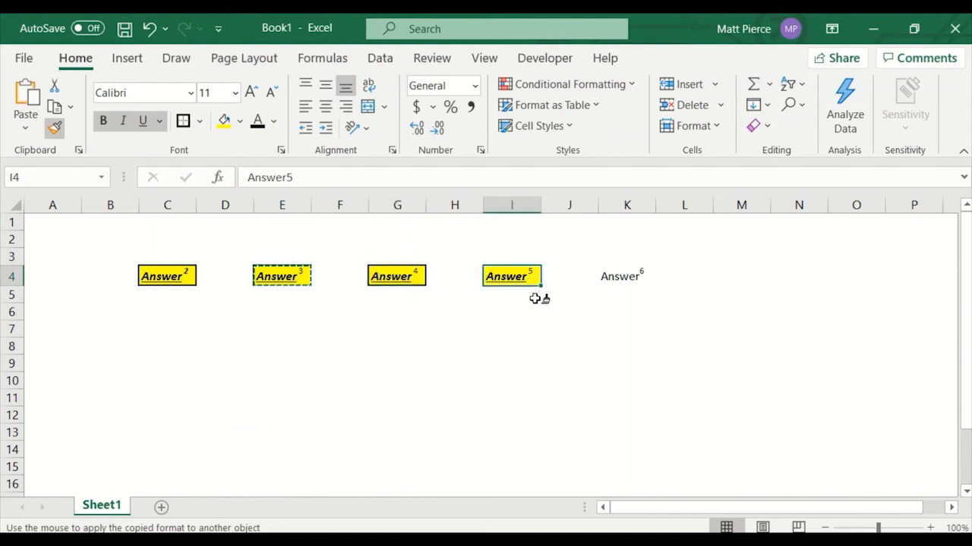
left_click(621, 279)
left_click(279, 315)
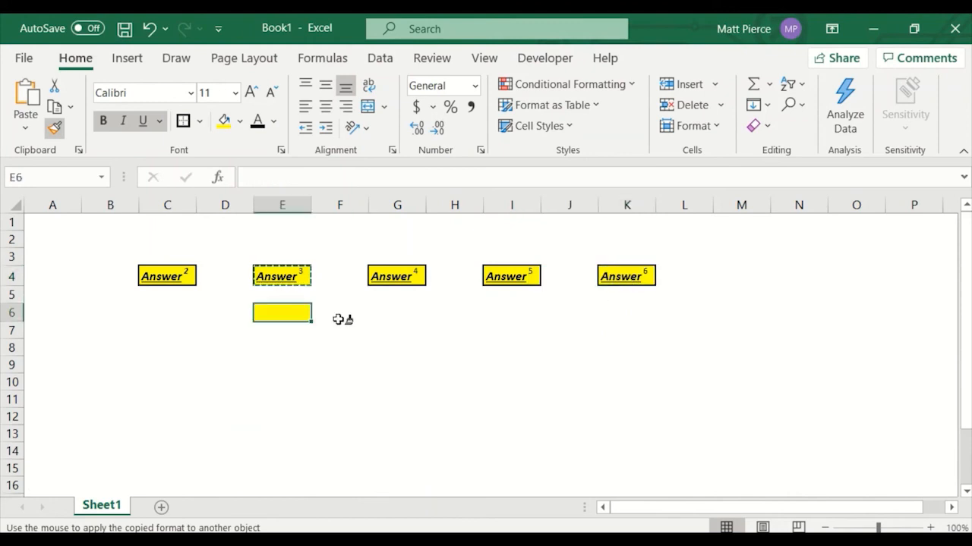
left_click(398, 312)
left_click(514, 313)
left_click(612, 311)
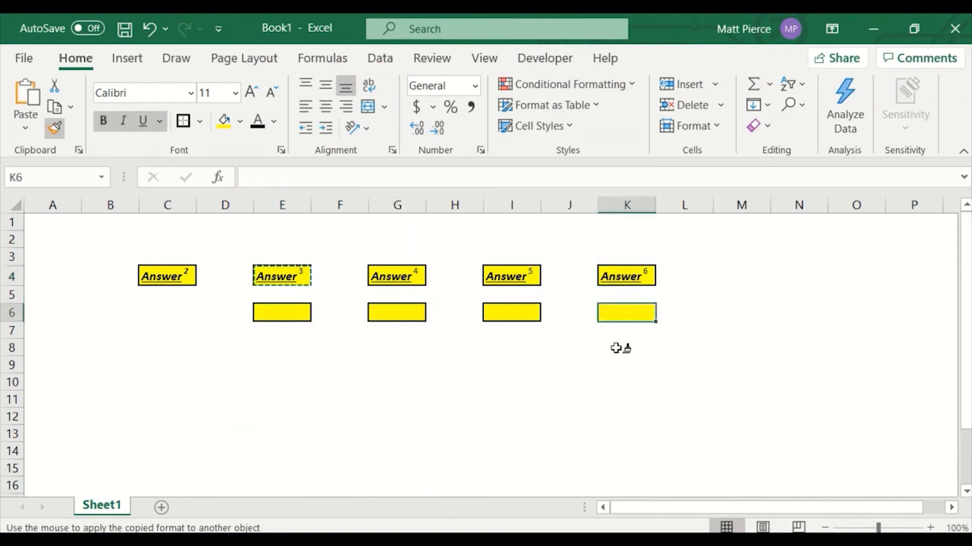
left_click(616, 348)
left_click(548, 351)
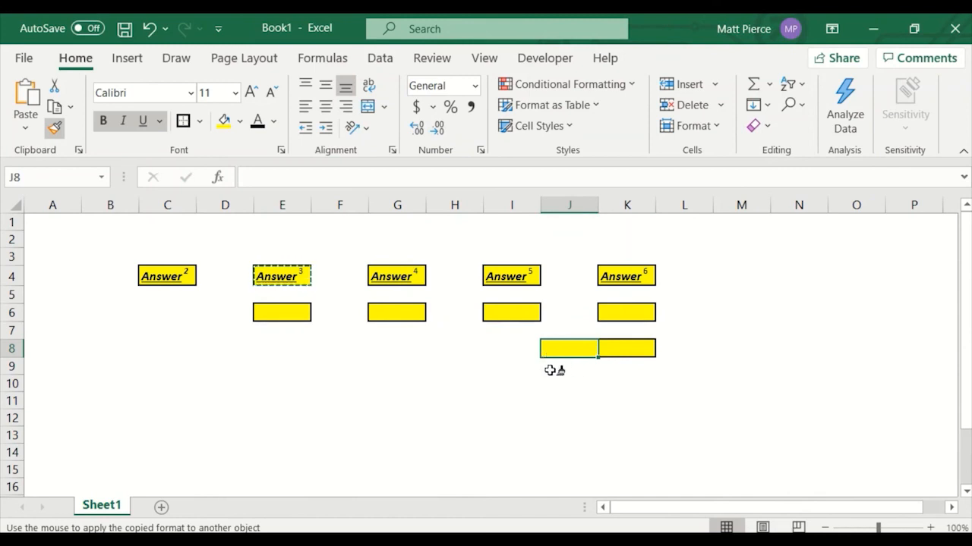
left_click(55, 132)
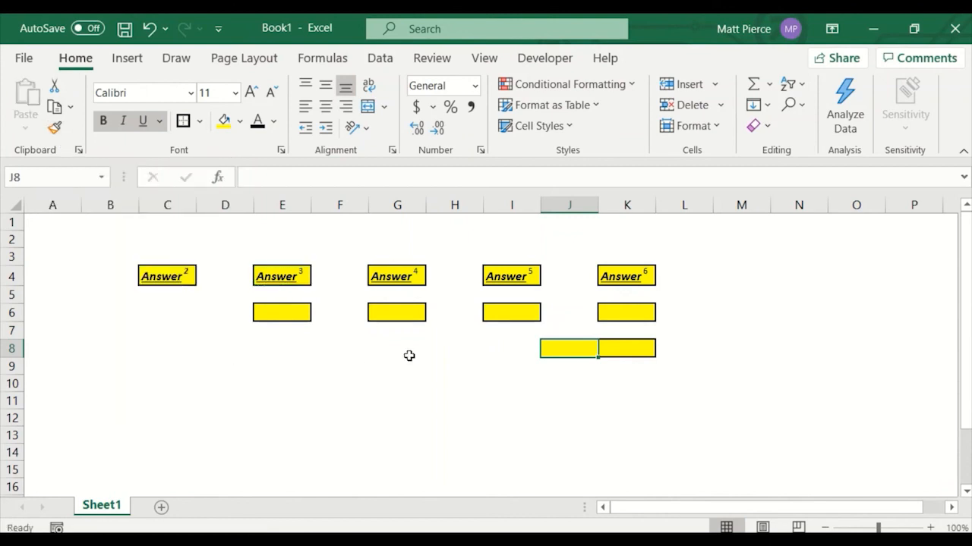
Undo all the painted formatting on columns E to K and cancel the copy mode.
left_click(299, 366)
left_click(351, 430)
left_click(434, 371)
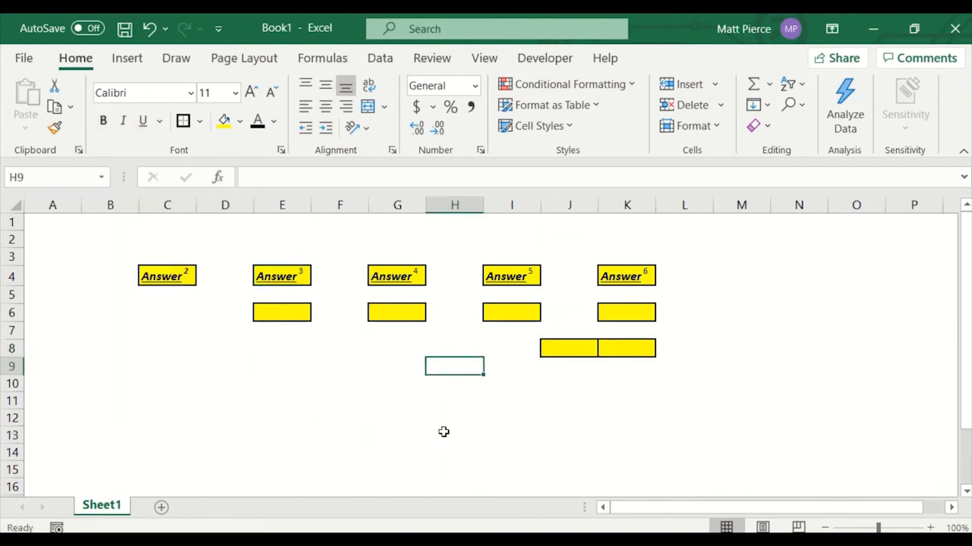
key("ctrl+z")
left_click(513, 426)
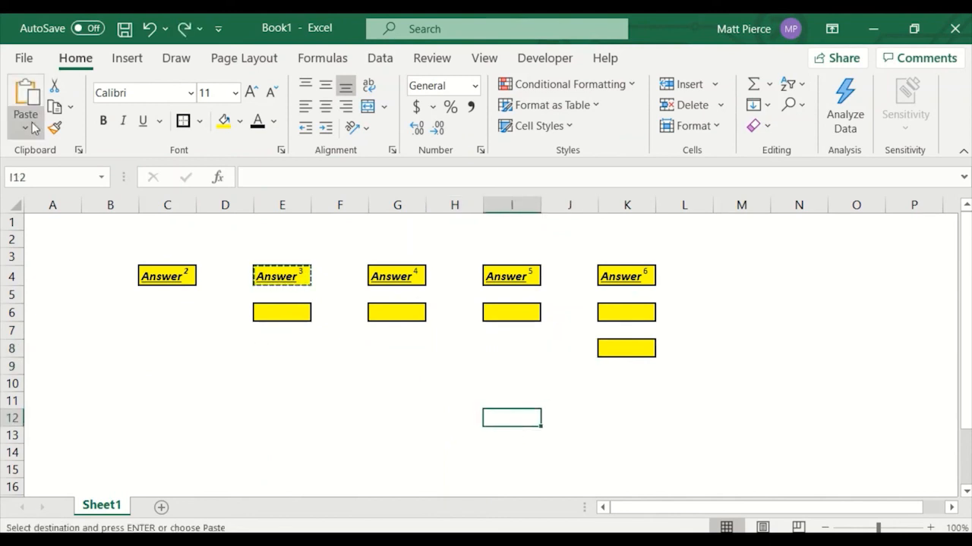
left_click(390, 379)
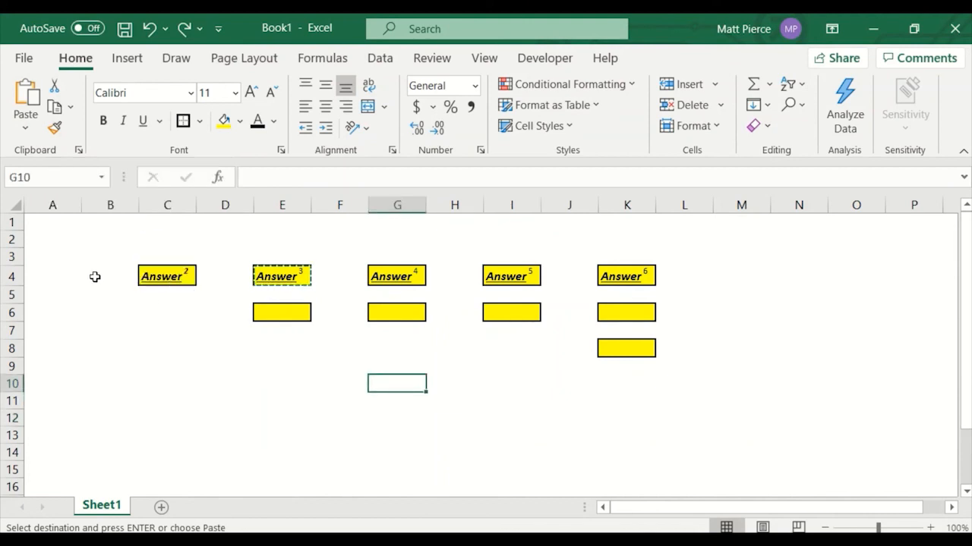
left_click(171, 273)
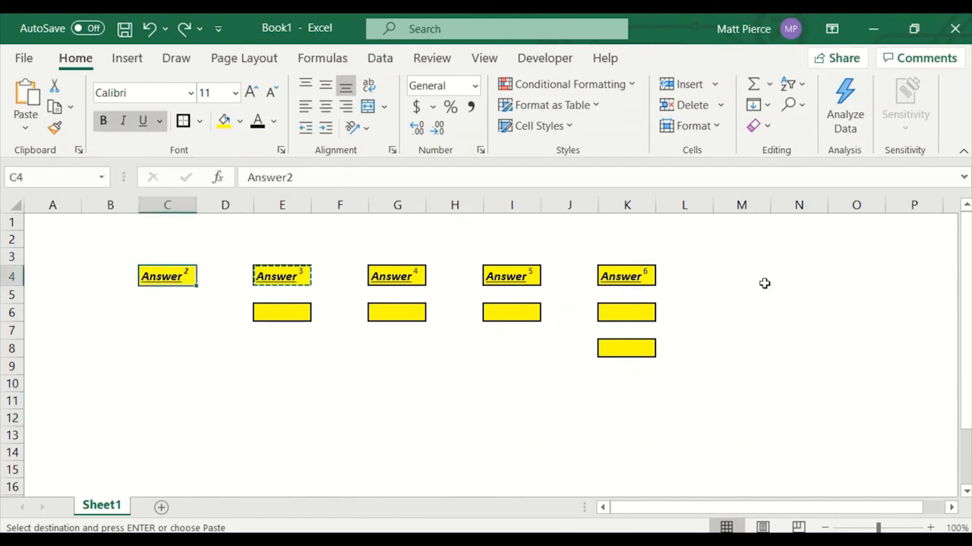
left_click(449, 420)
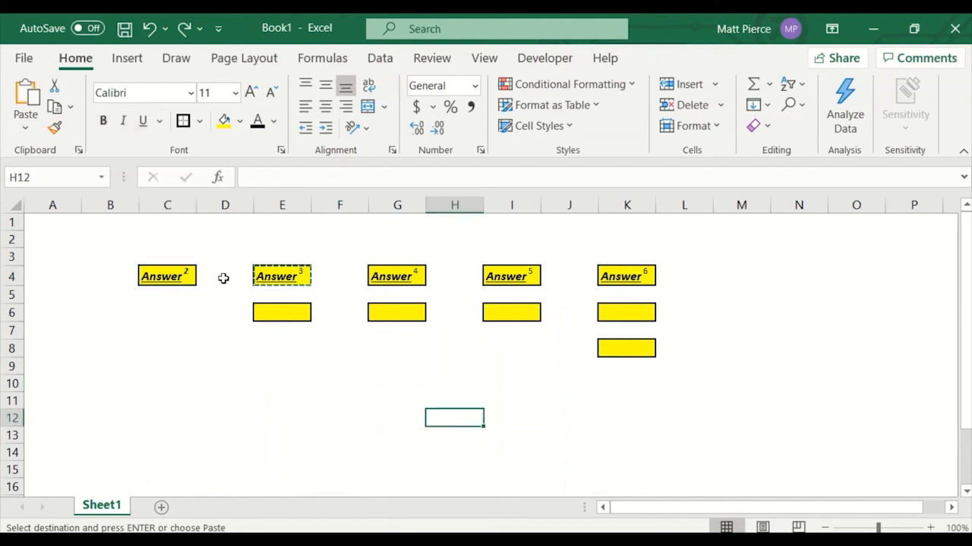
left_click(182, 274)
key("ctrl+z")
key("ctrl+z")
key("ctrl+z")
key("ctrl+z")
key("ctrl+z")
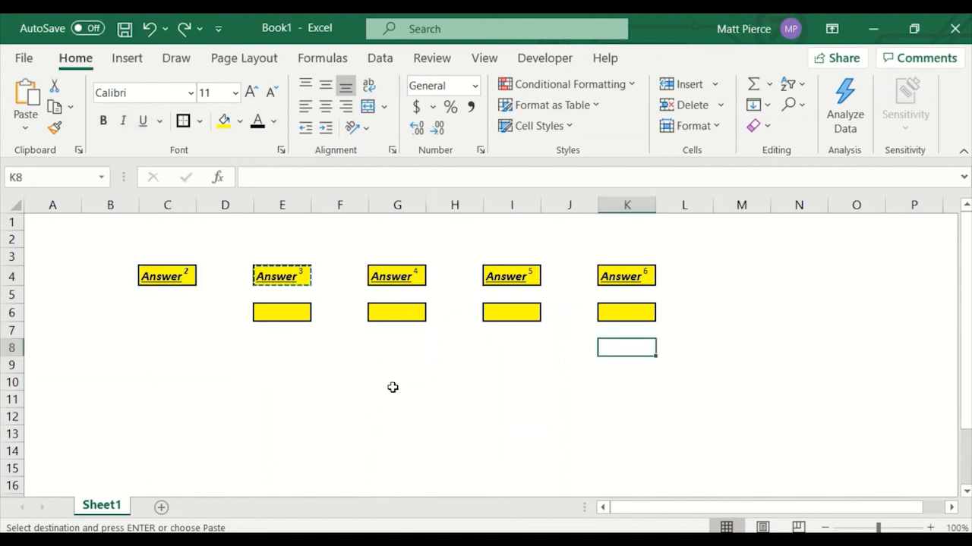
key("ctrl+z")
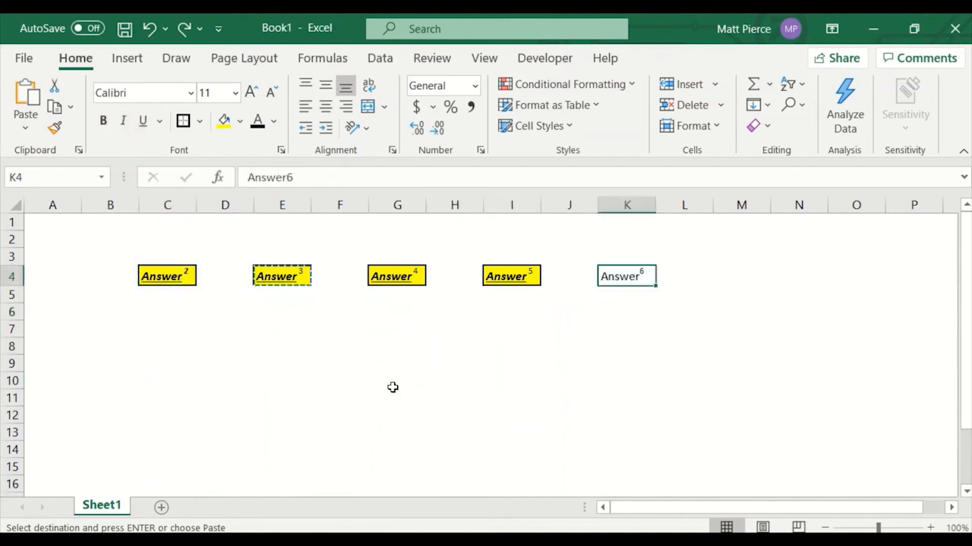
key("ctrl+z")
key("ctrl+z")
key("ctrl+z")
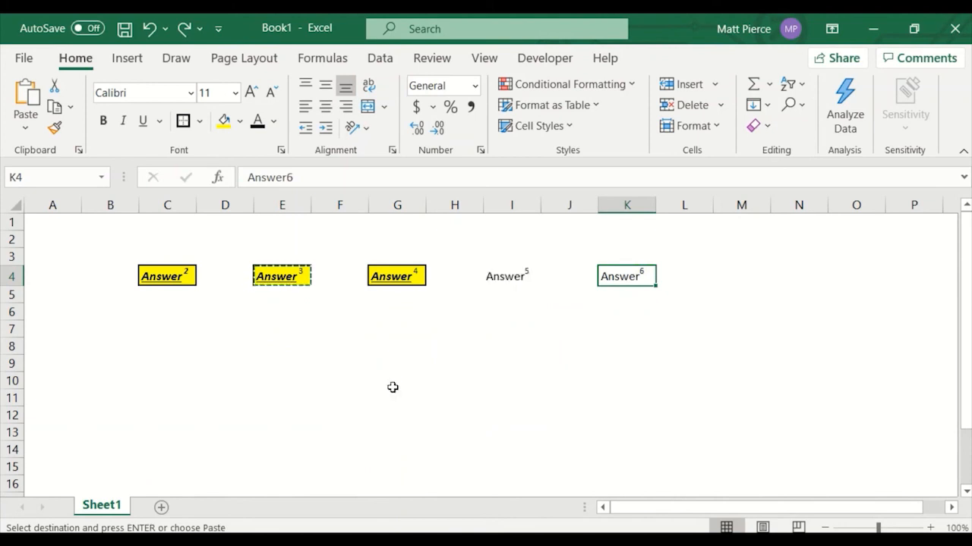
left_click(392, 387)
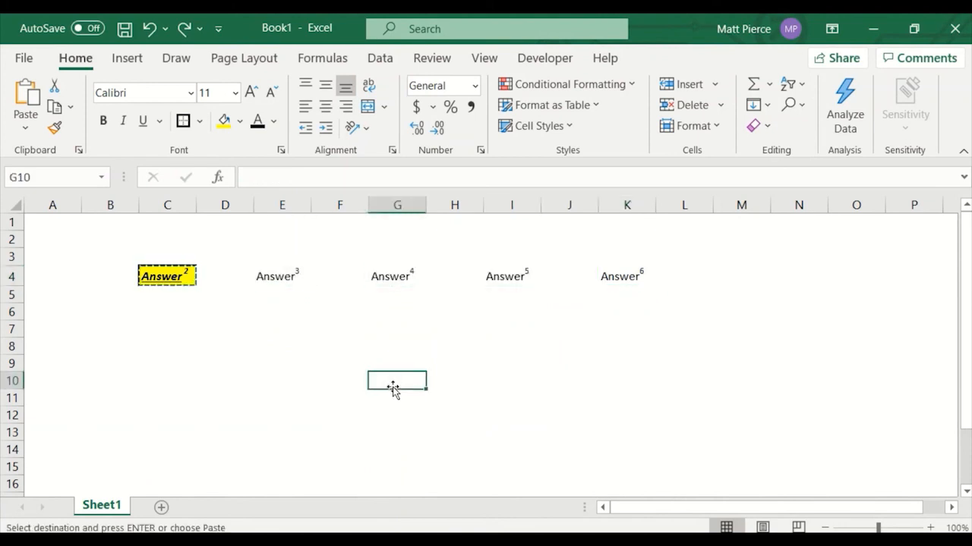
key("Escape")
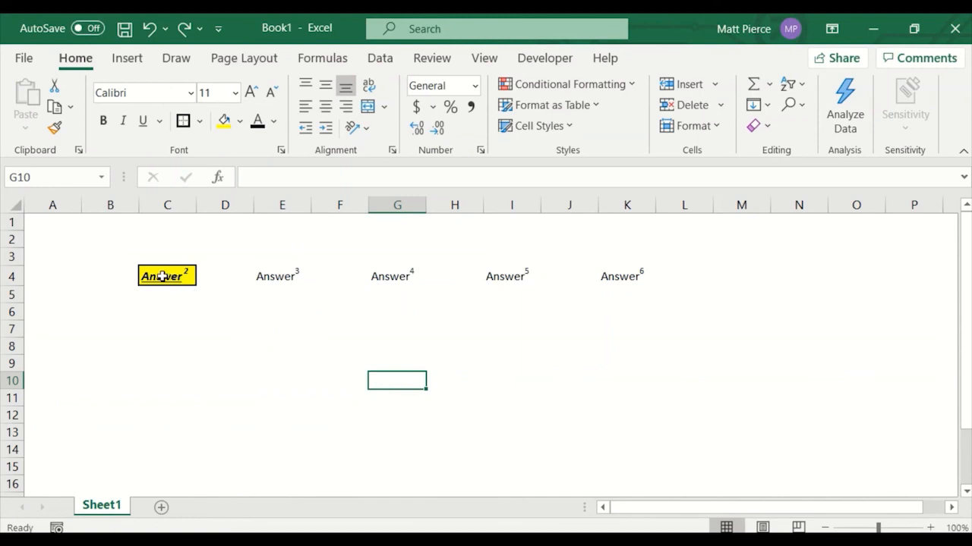
Copy the formatting of C4:D4 across E4:L14 with the Format Painter.
left_click_drag(155, 276, 225, 276)
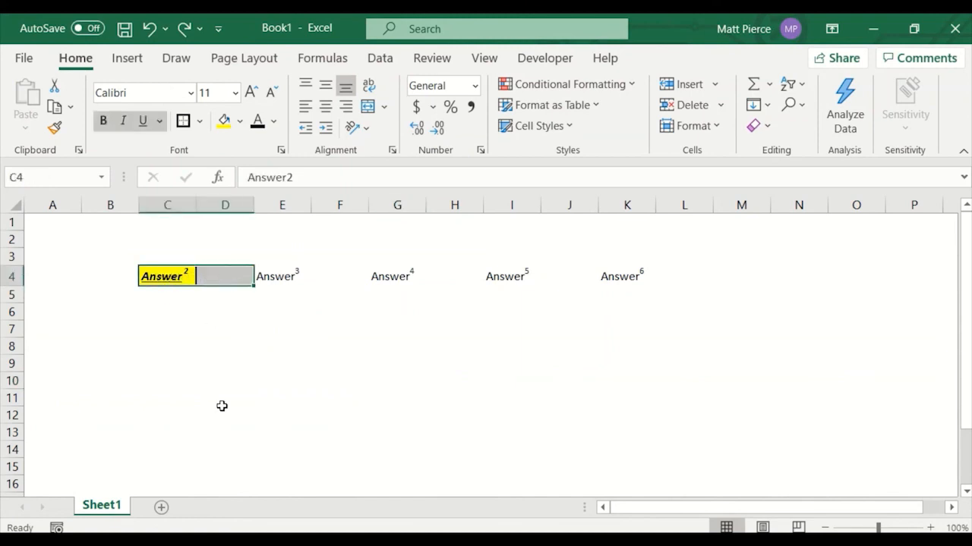
left_click(55, 127)
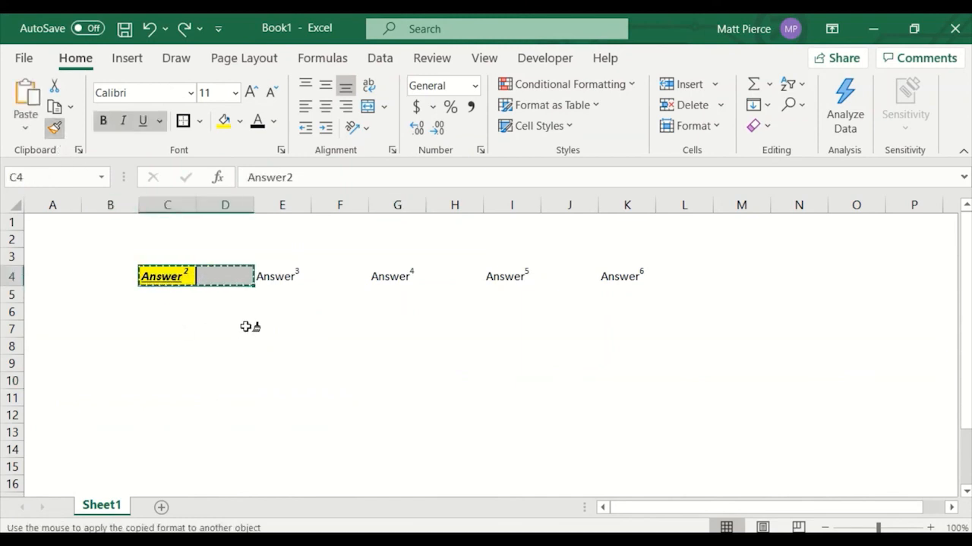
mouse_move(271, 277)
left_mouse_down()
mouse_move(686, 284)
mouse_move(703, 360)
mouse_move(705, 454)
left_mouse_up()
left_click(805, 399)
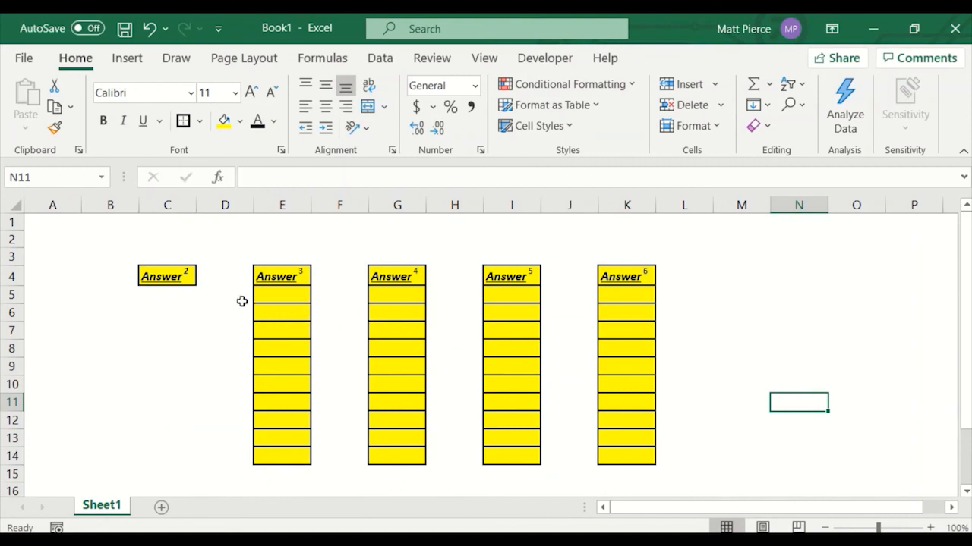
Copy C4's formatting down C5:C14 with the Format Painter.
left_click(164, 279)
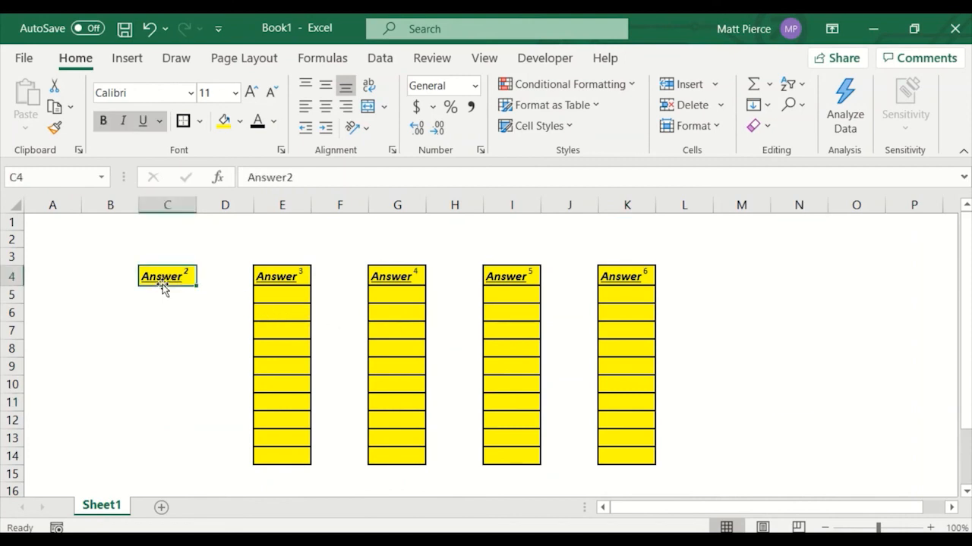
left_click(54, 128)
mouse_move(189, 296)
left_mouse_down()
mouse_move(190, 450)
mouse_move(167, 451)
left_mouse_up()
left_click(432, 239)
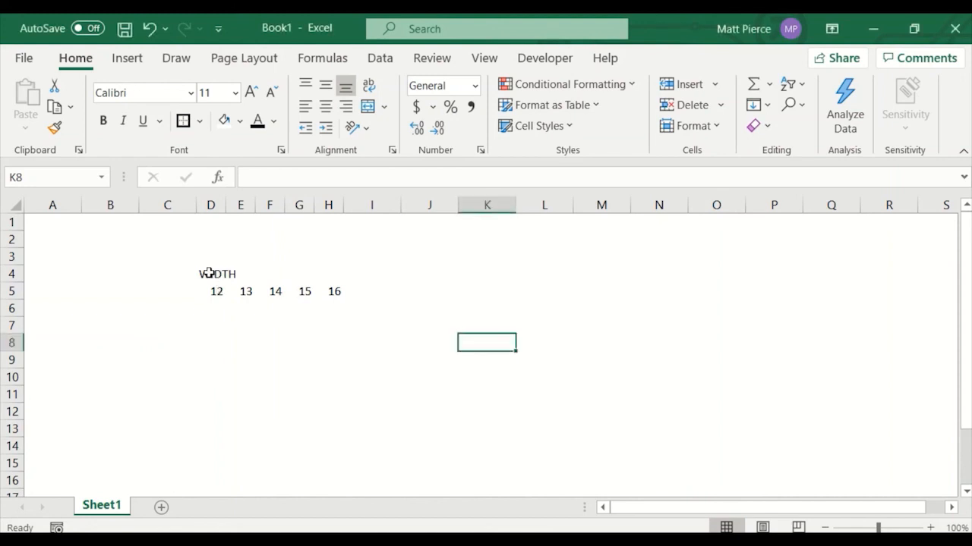
left_click_drag(208, 274, 333, 269)
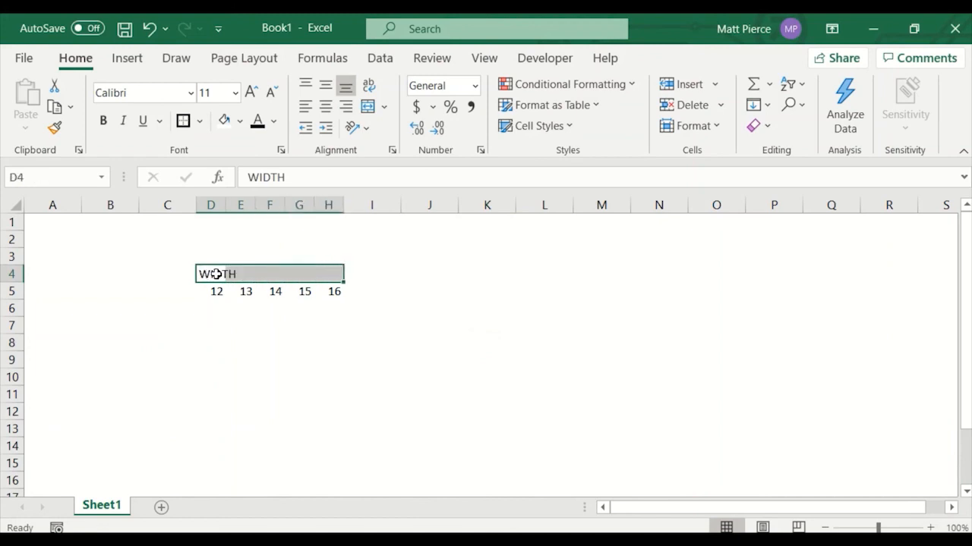
left_click(214, 291)
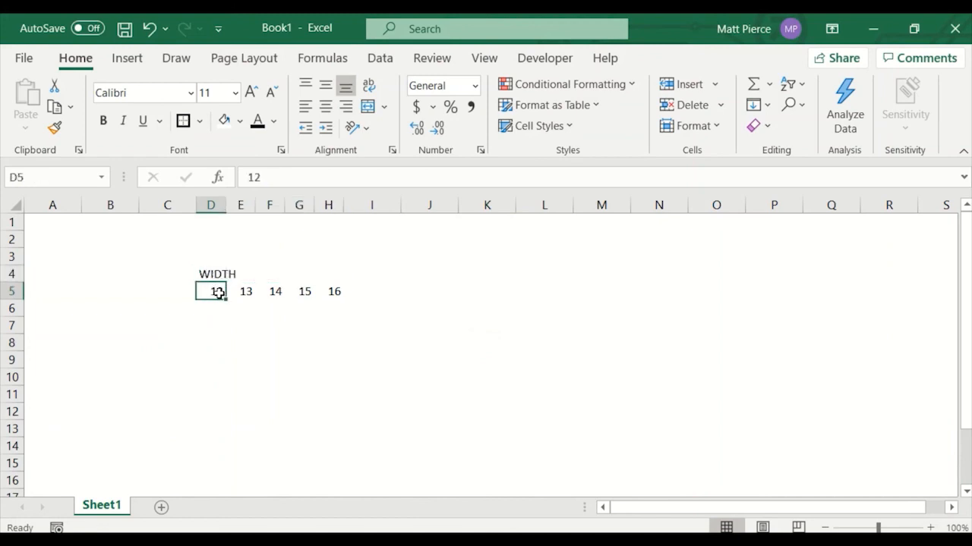
left_click_drag(218, 293, 333, 291)
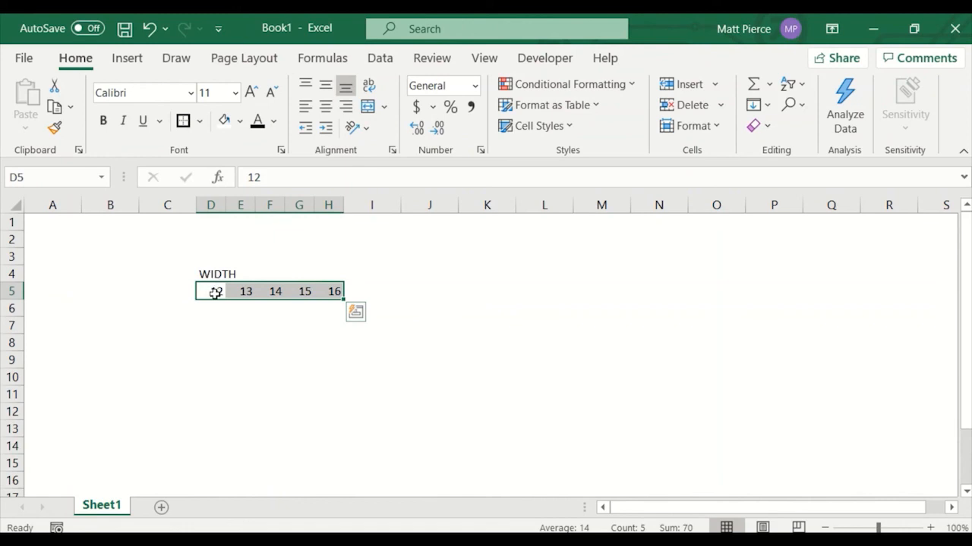
left_click(216, 293)
left_click(215, 312)
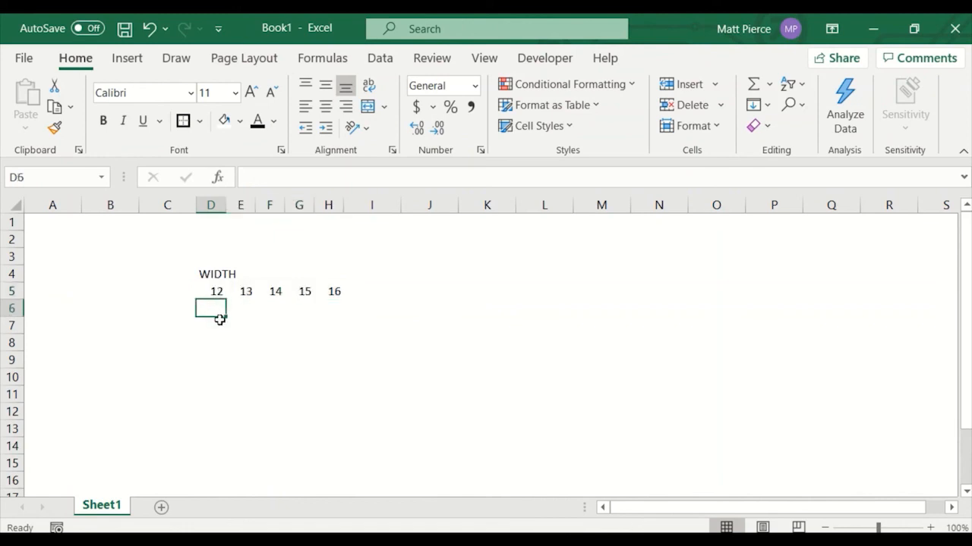
Enter the values 2, 2 and 1 in D6 to D8.
type("2")
key("Return")
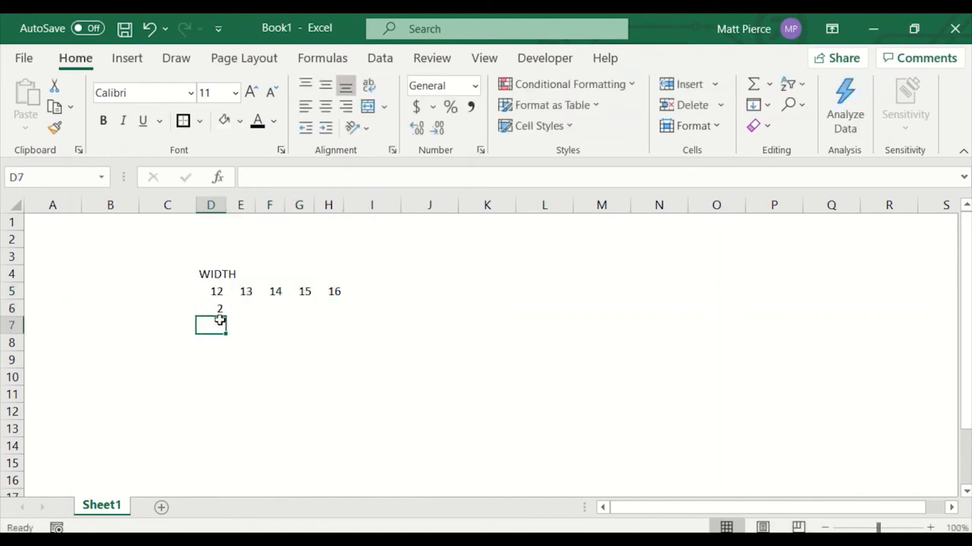
type("2")
key("Return")
type("1")
key("Return")
Enter the heading Name in C4.
key("Up")
key("Up")
key("Up")
key("Up")
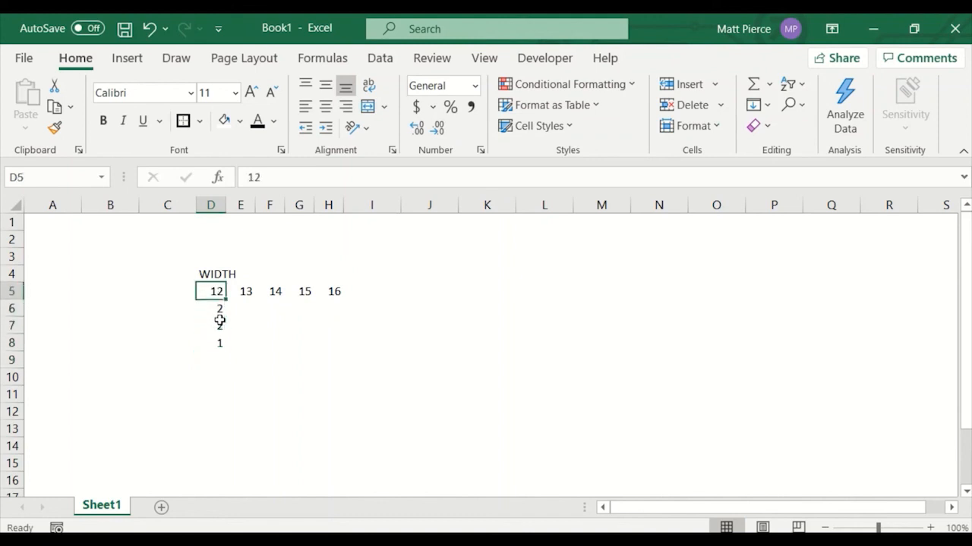
key("Left")
key("Up")
type("Name")
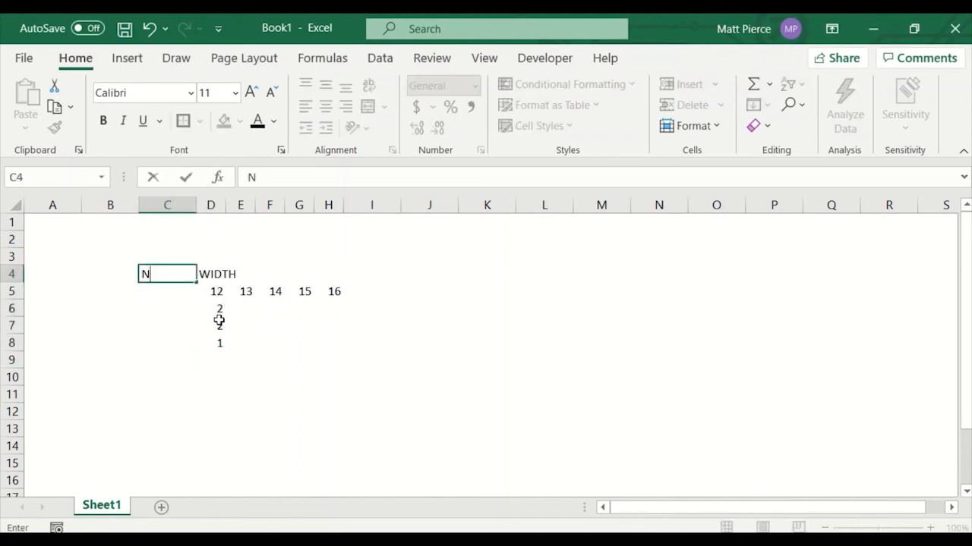
key("Return")
key("Return")
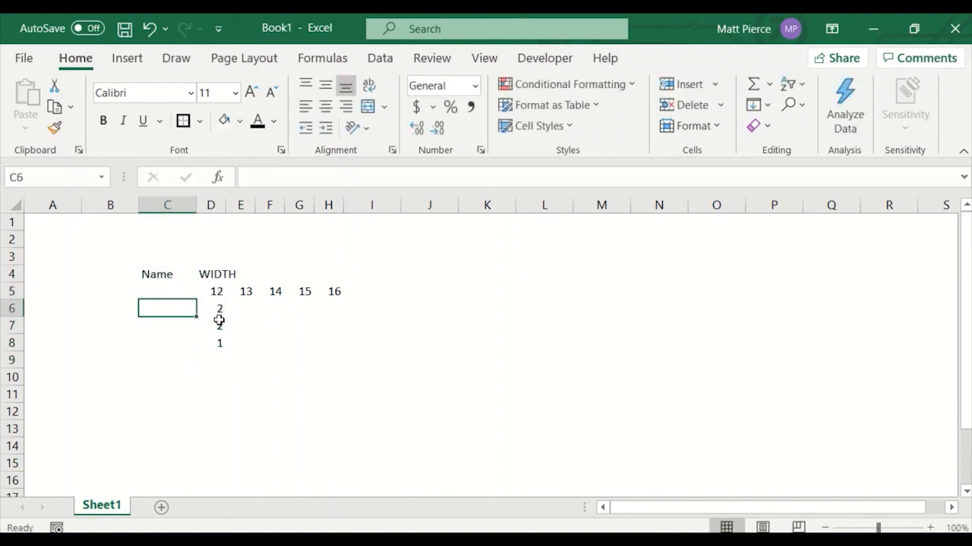
Enter the row labels a, b, c and d in C6:C9 and the value 4 in D9.
type("a")
key("Return")
type("b")
key("Return")
type("c")
key("Return")
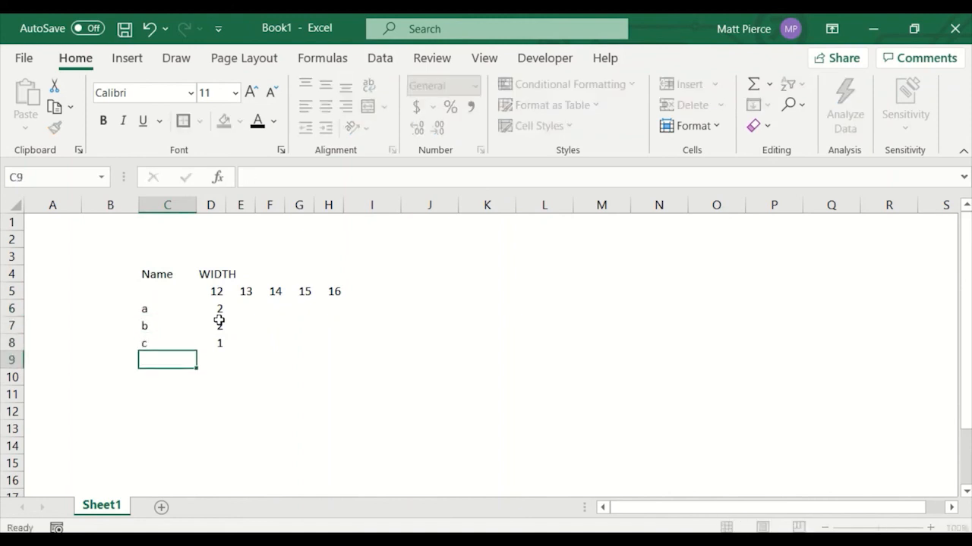
type("d")
key("Tab")
type("4")
key("Tab")
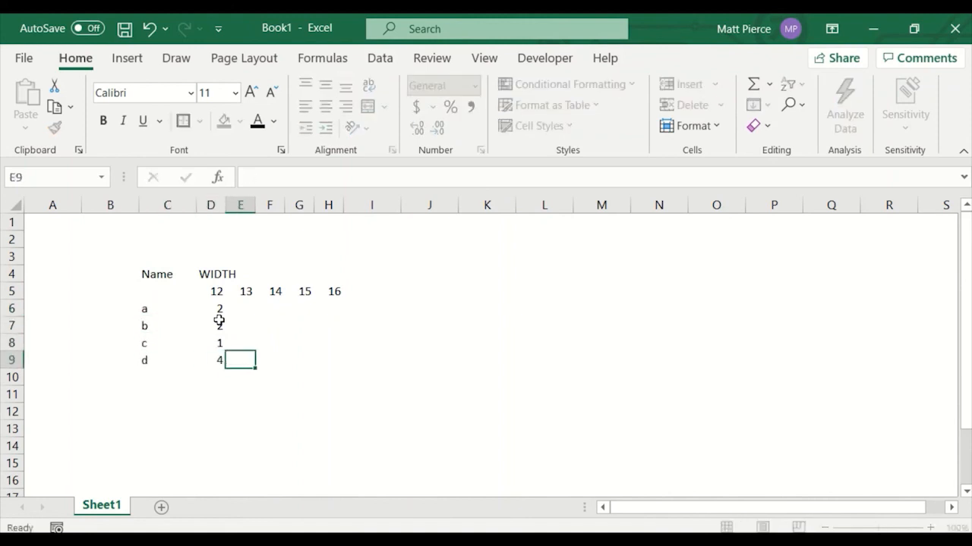
Enter the formula =D6+1 in E6.
left_click(276, 307)
left_click(252, 310)
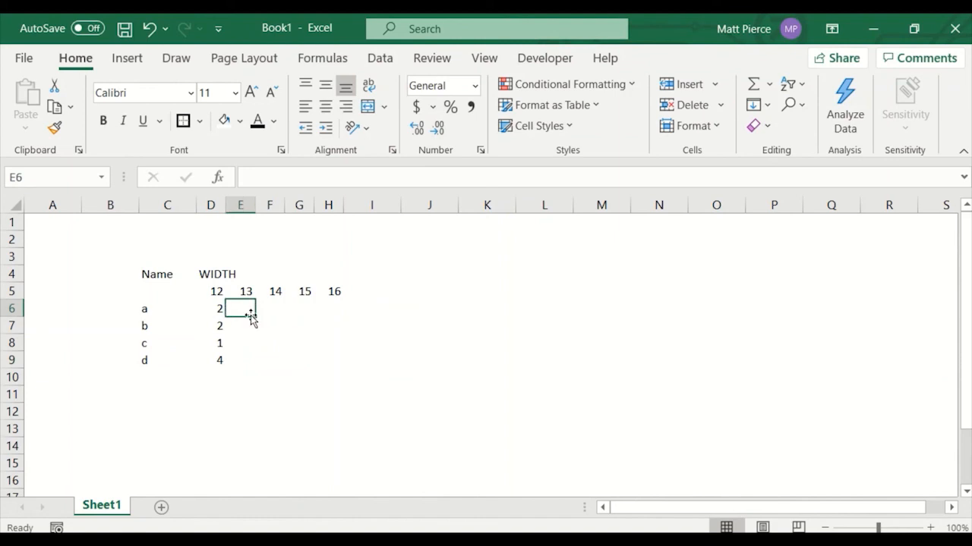
type("=")
key("Left")
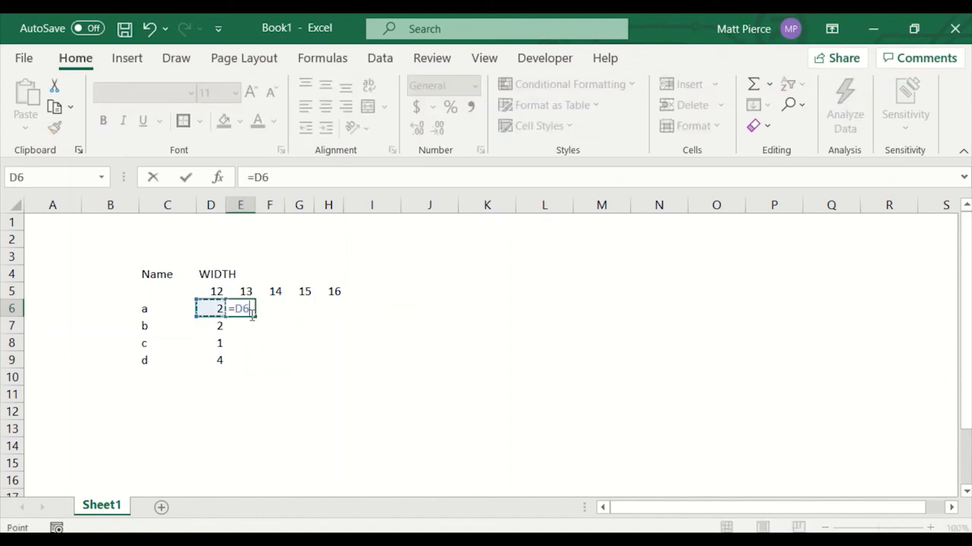
type("+1")
key("ctrl+Return")
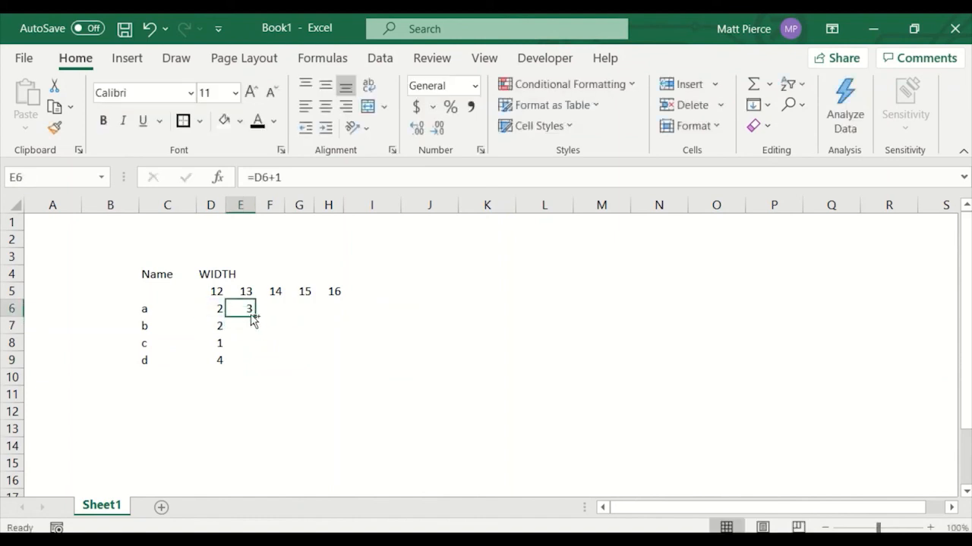
Copy E6's formula and paste it into E7:H9.
key("ctrl+c")
key("Down")
key("shift+Down")
key("shift+Right")
key("shift+Right")
key("shift+Down")
key("shift+Right")
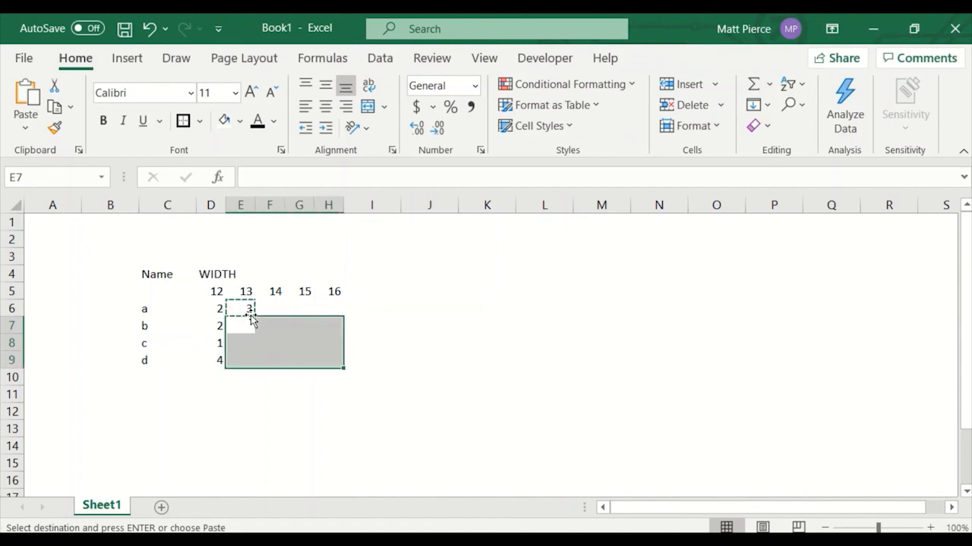
key("ctrl+v")
Paste the copied formula into F6, G6 and H6, then clear the copy mode.
key("Up")
key("Right")
key("ctrl")
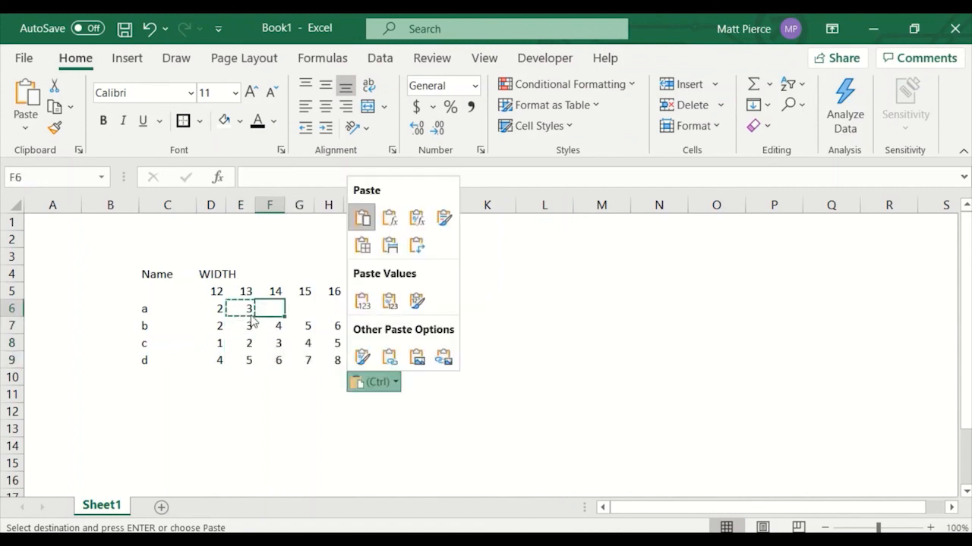
key("ctrl")
key("ctrl+v")
key("Right")
key("ctrl+v")
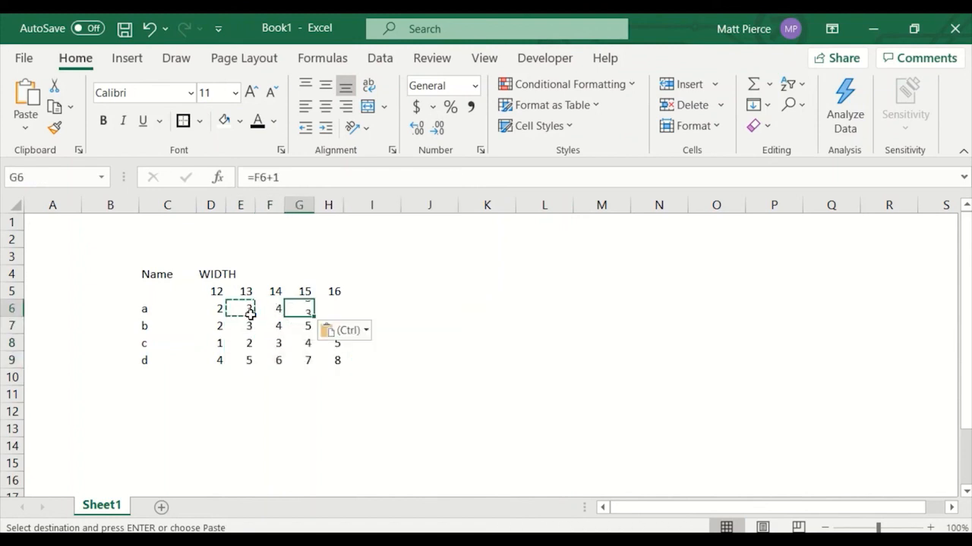
key("Right")
key("ctrl+v")
key("Up")
key("Left")
key("Left")
key("Left")
key("Left")
key("Escape")
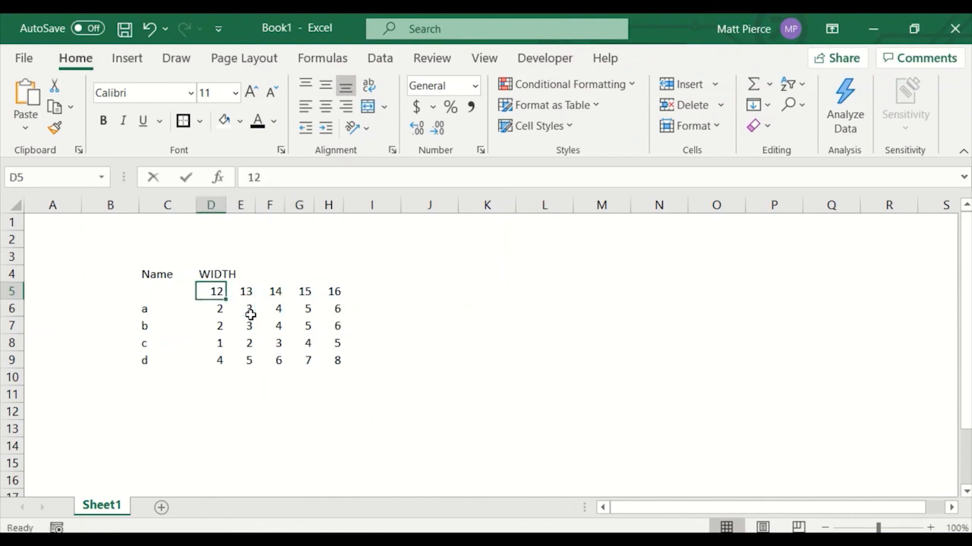
Append an inch mark (") to each width value in D5:H5.
key("F2")
type("\"")
key("Return")
key("Up")
key("Right")
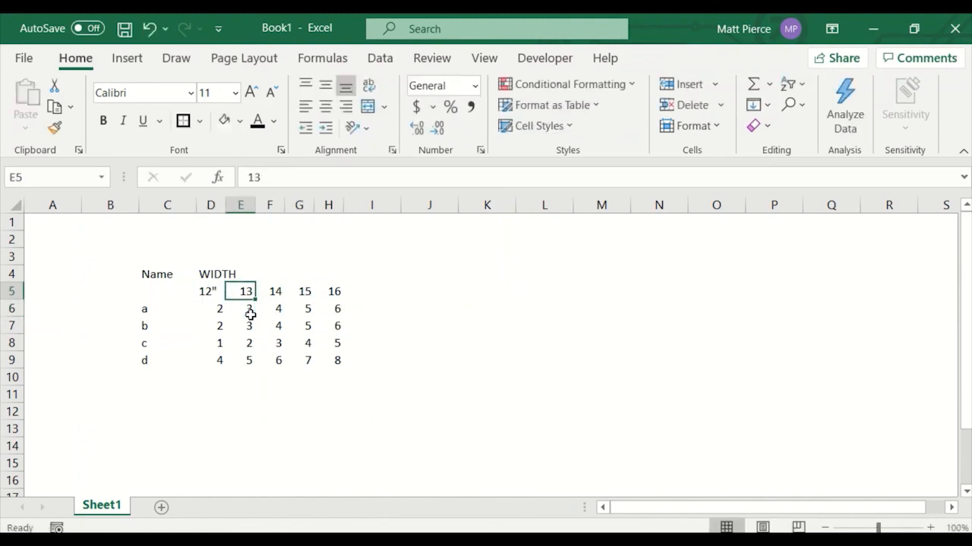
key("F2")
type("\"")
key("Return")
key("Up")
key("Right")
key("F2")
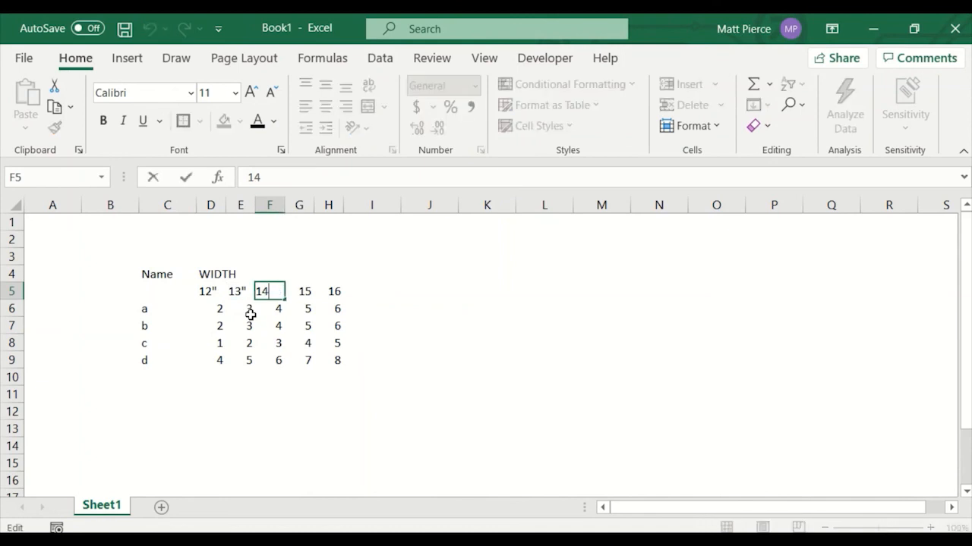
key("Return")
key("Up")
key("Right")
key("F2")
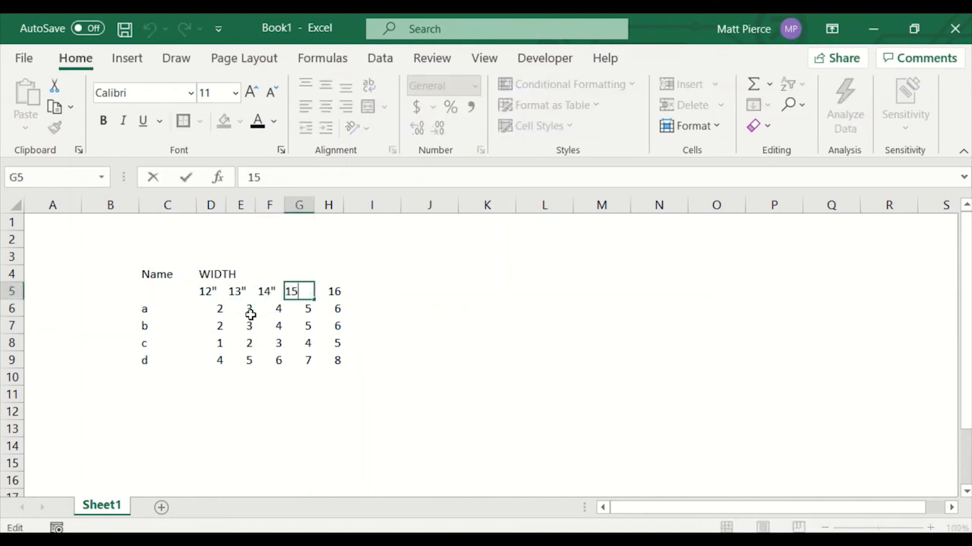
type("\"")
key("Return")
key("Up")
key("Right")
key("F2")
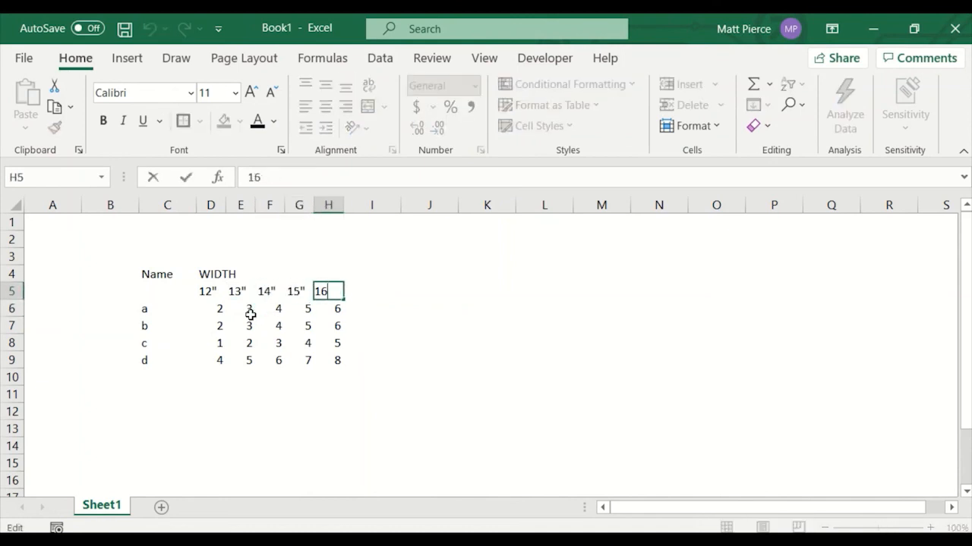
type("\"")
key("Return")
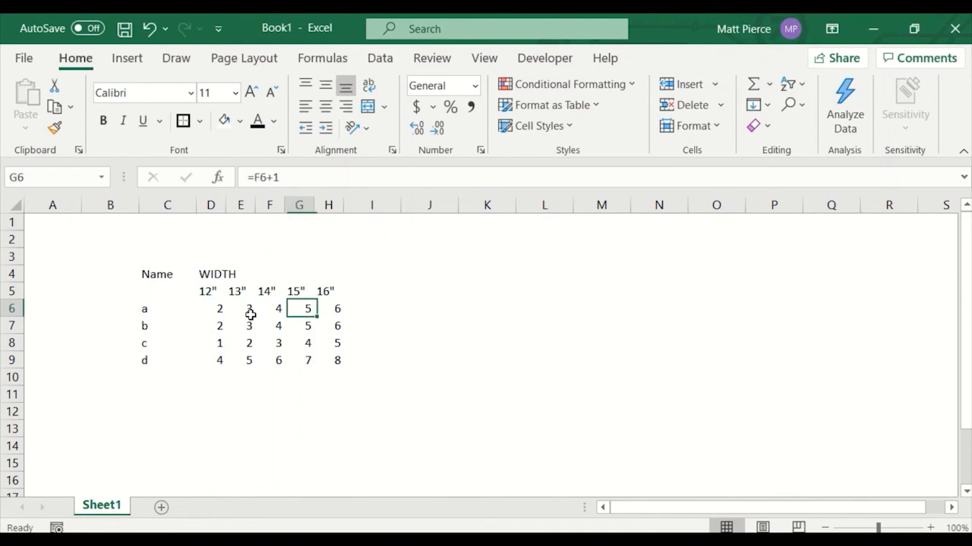
Center the width headers in D5:H5.
left_click(345, 372)
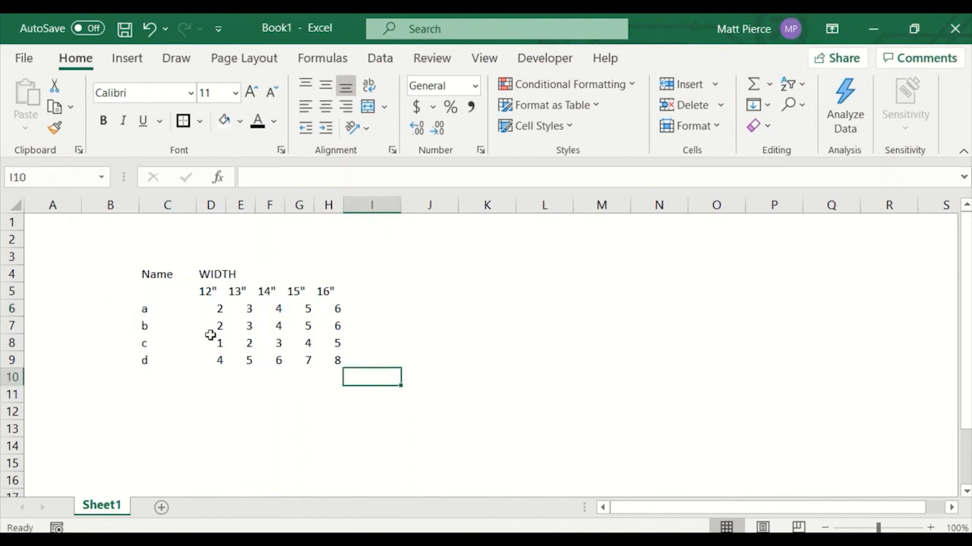
left_click(205, 291)
left_click_drag(204, 291, 328, 291)
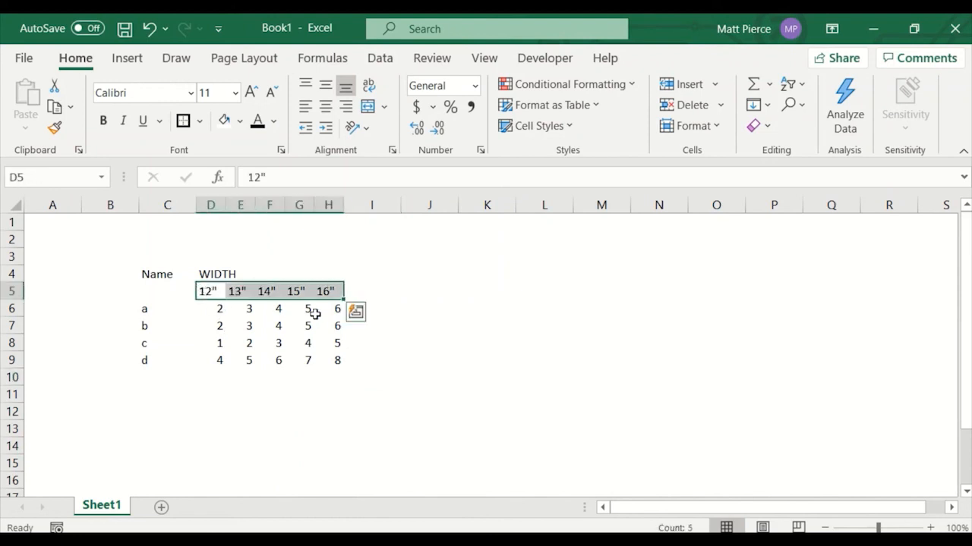
left_click(328, 110)
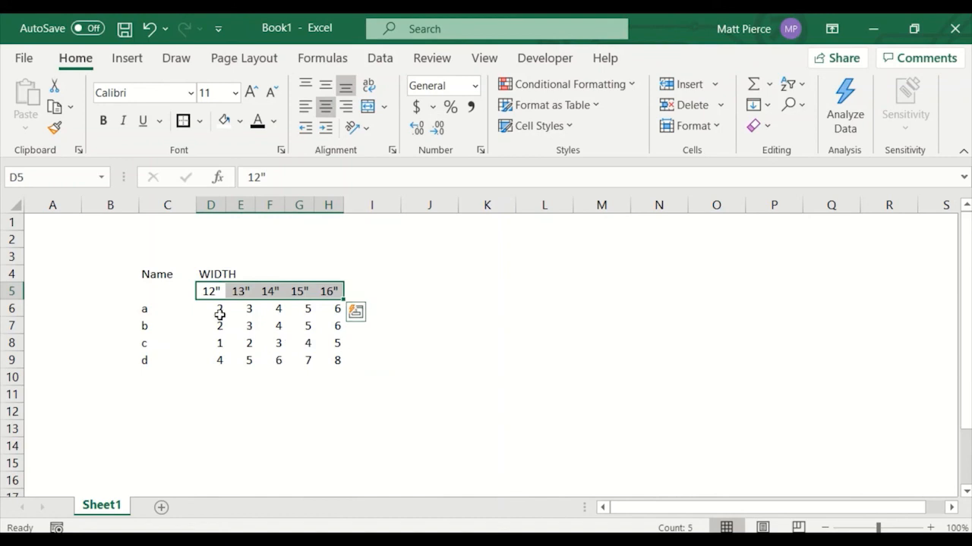
left_click_drag(220, 313, 321, 362)
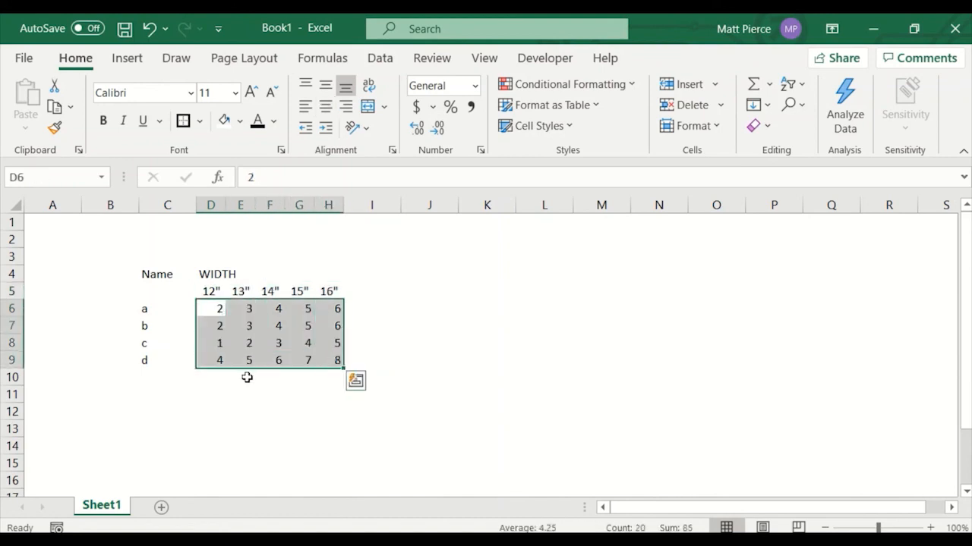
left_click(155, 309)
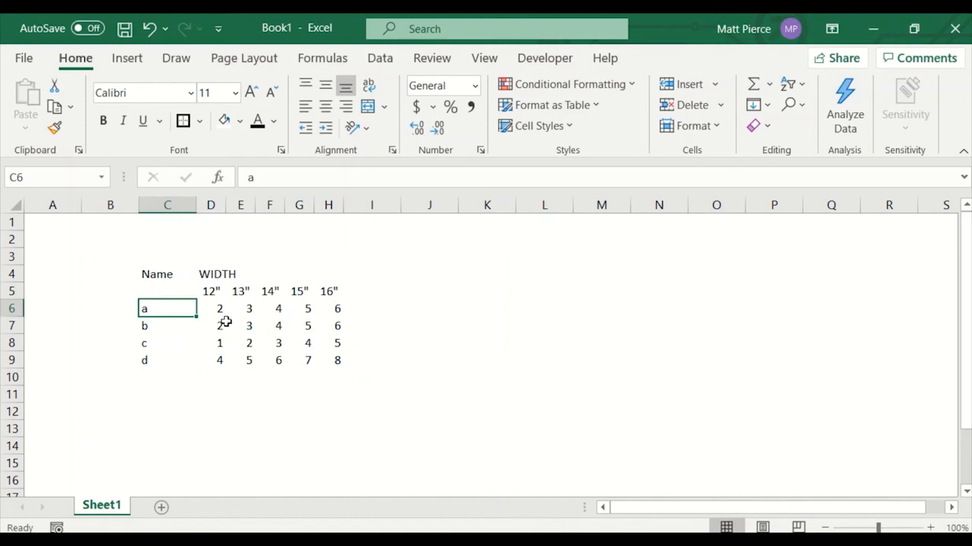
left_click_drag(160, 276, 342, 366)
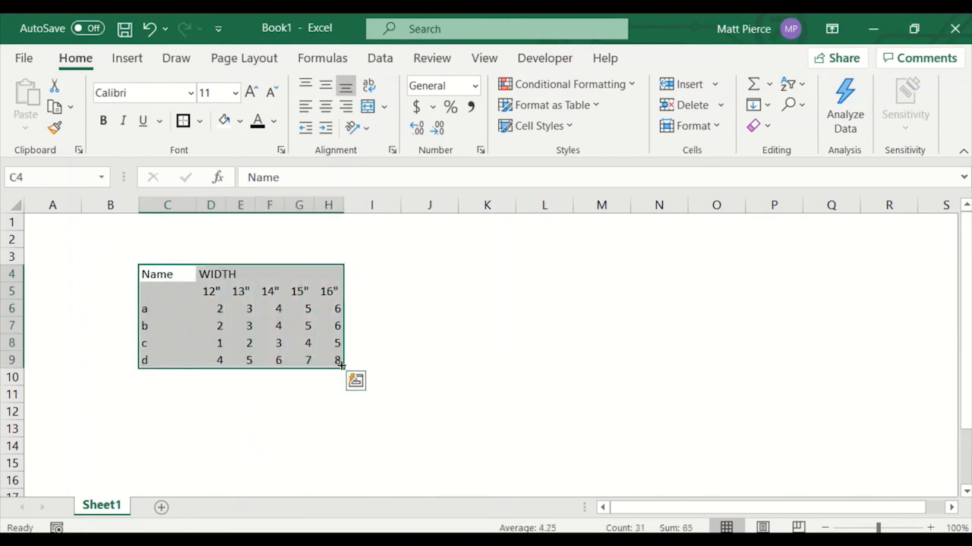
key("ctrl+1")
key("Escape")
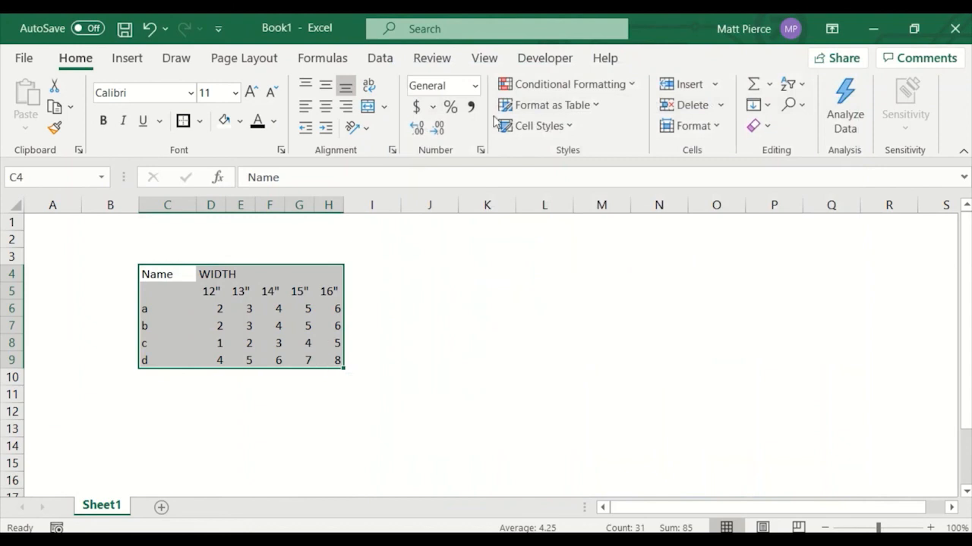
left_click(589, 106)
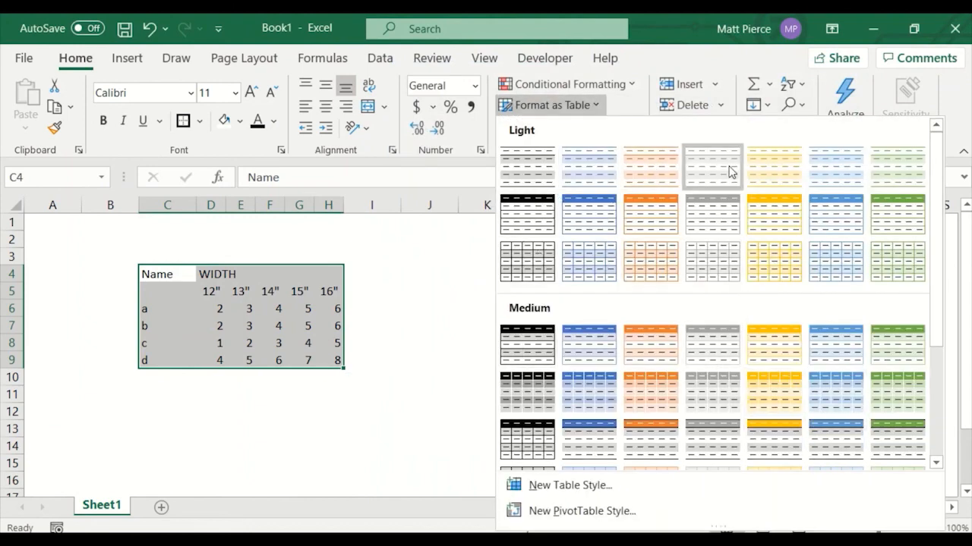
left_click(421, 397)
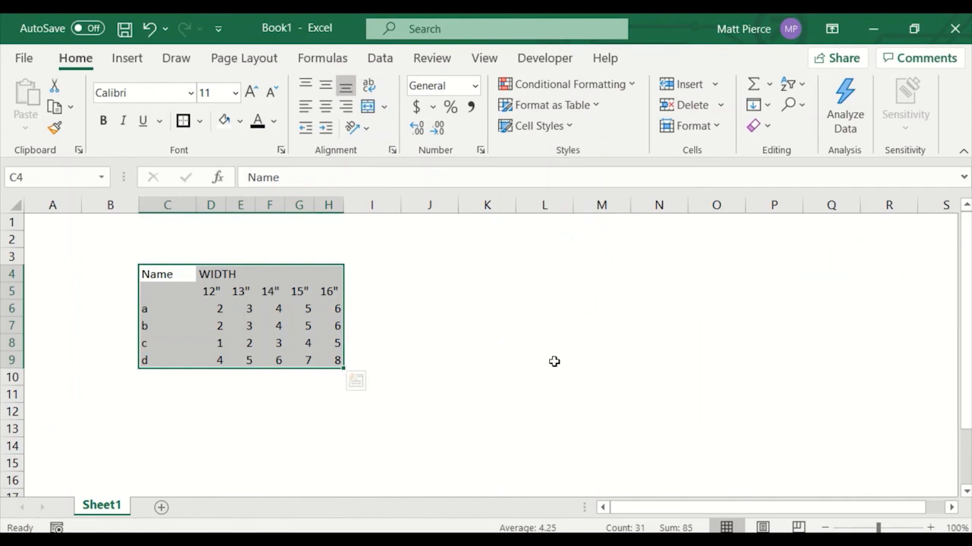
Give the table C4:H9 a light gray outline border with light gray vertical borders between its columns.
key("ctrl+1")
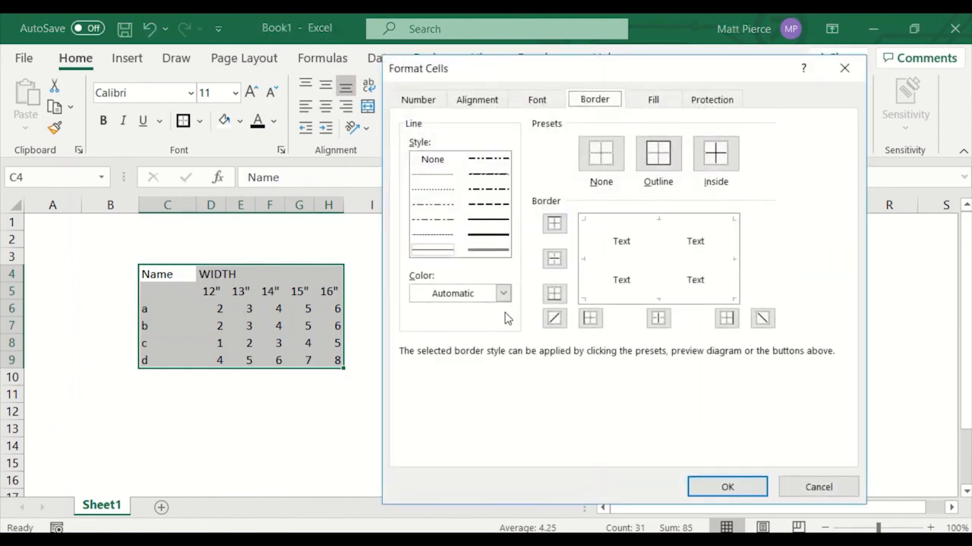
left_click(502, 294)
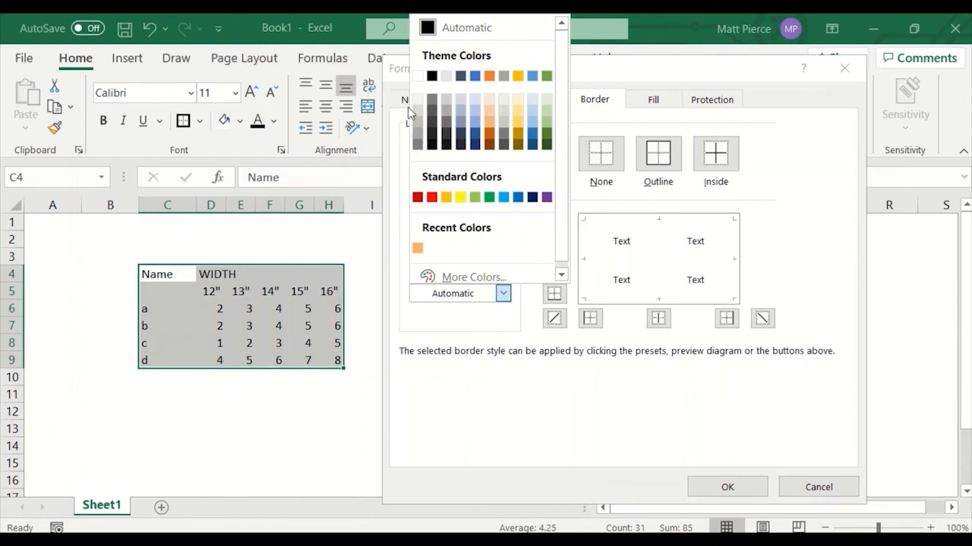
left_click(417, 133)
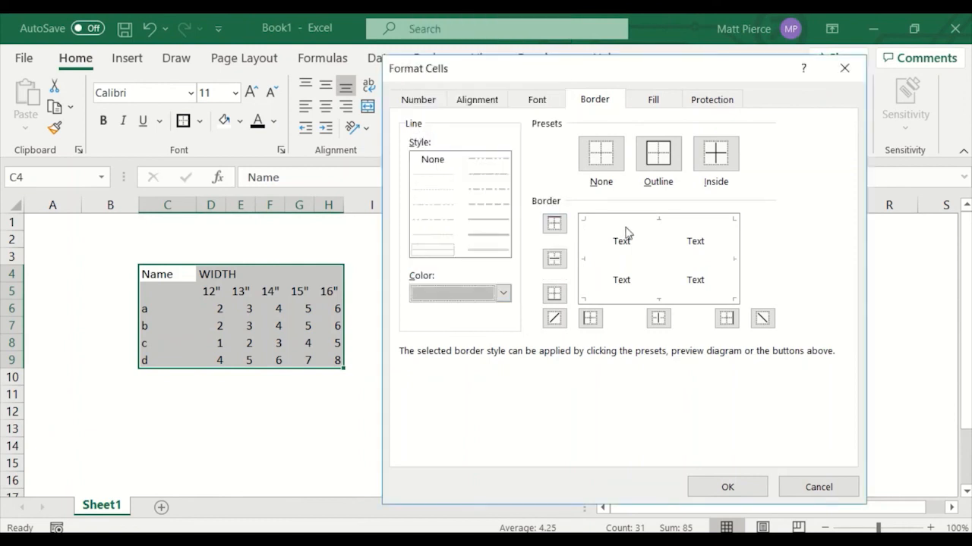
left_click(663, 158)
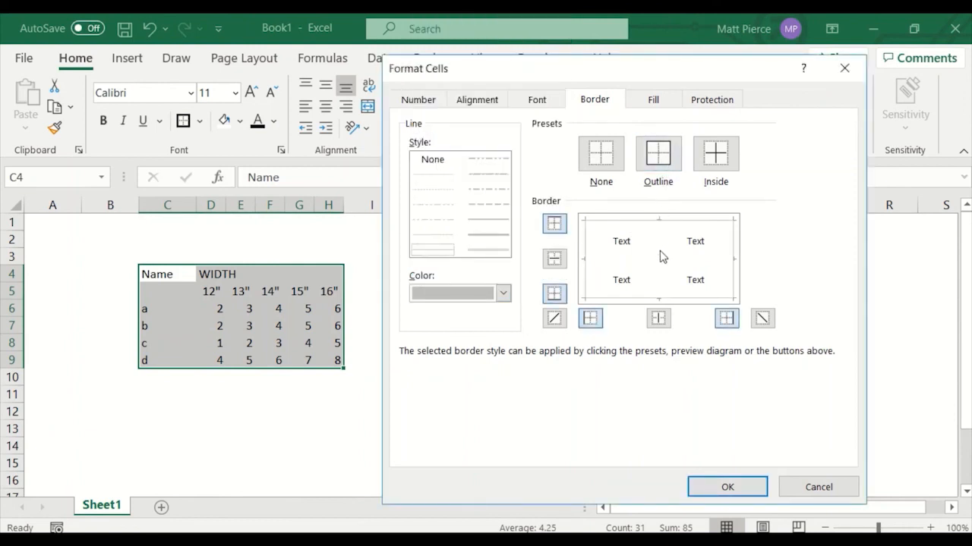
left_click(660, 259)
left_click(728, 490)
left_click(493, 425)
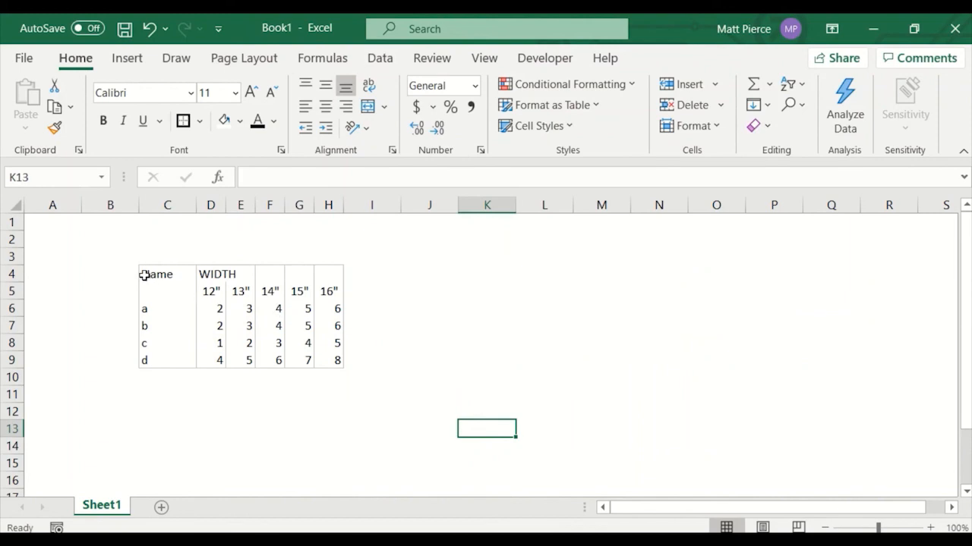
Apply a light gray outline border around the top header row C4:H4.
left_click_drag(145, 276, 325, 277)
key("ctrl+1")
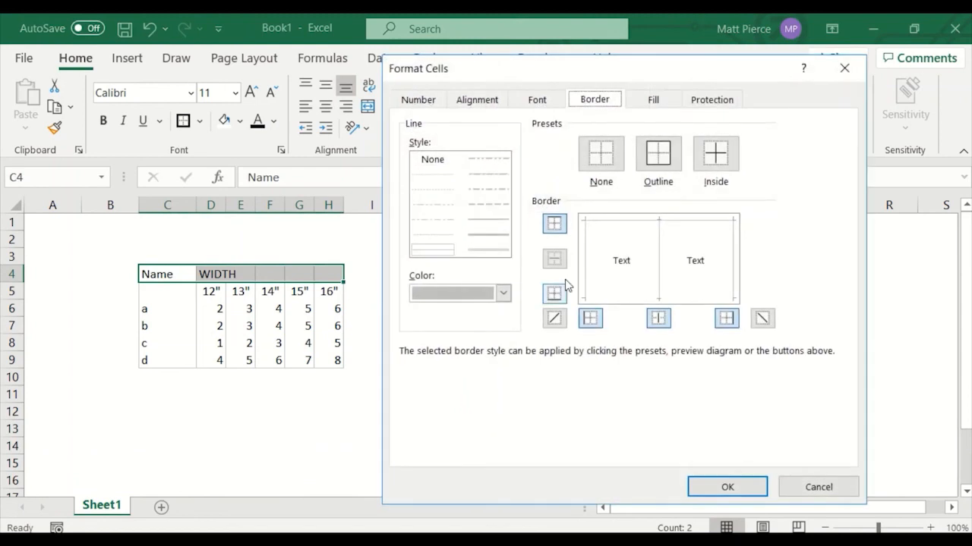
left_click(659, 166)
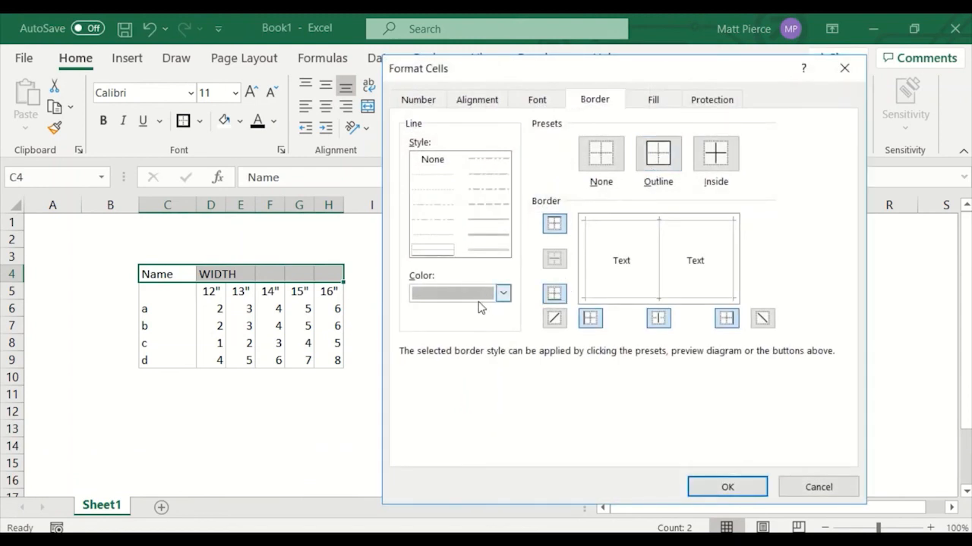
left_click(731, 488)
left_click(394, 389)
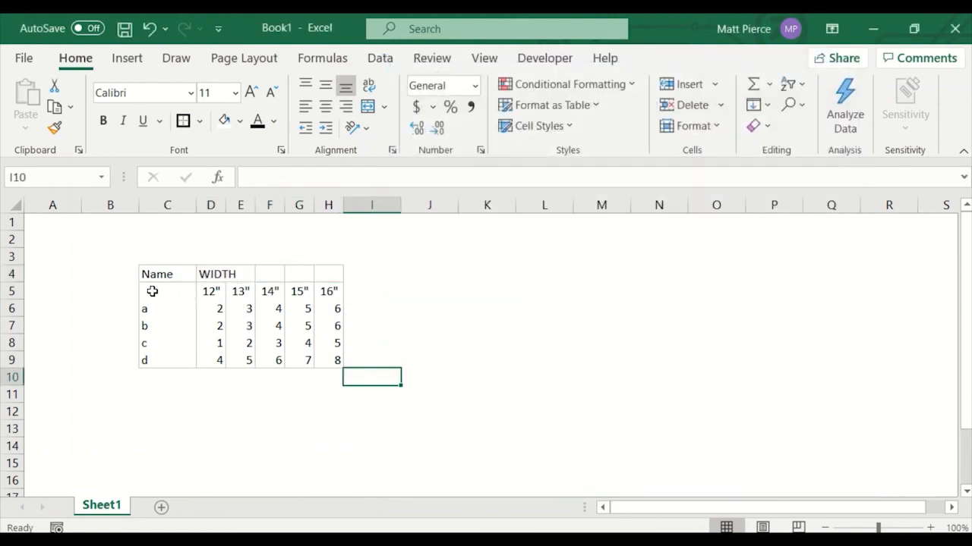
Open the border settings for the width header row C5:H5 and close them unchanged.
left_click_drag(152, 291, 334, 293)
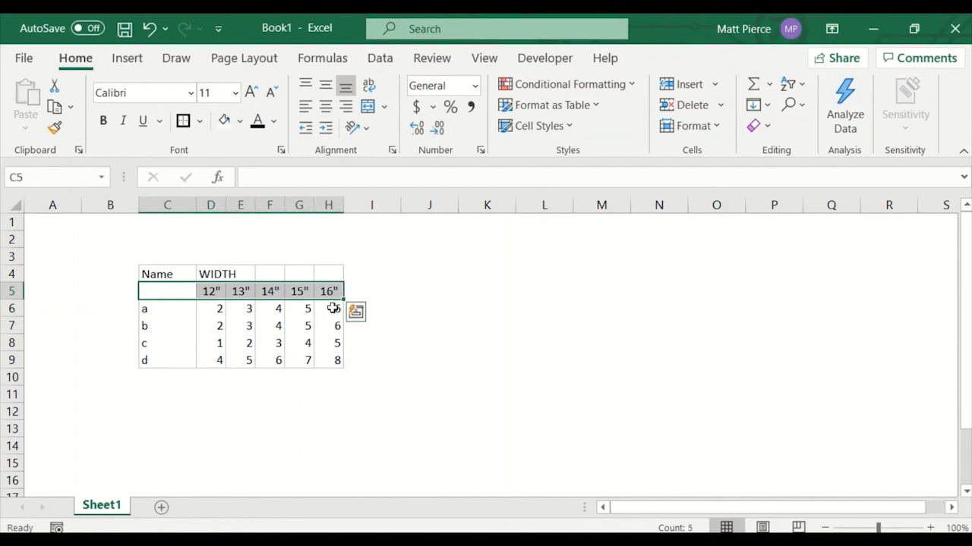
key("ctrl+1")
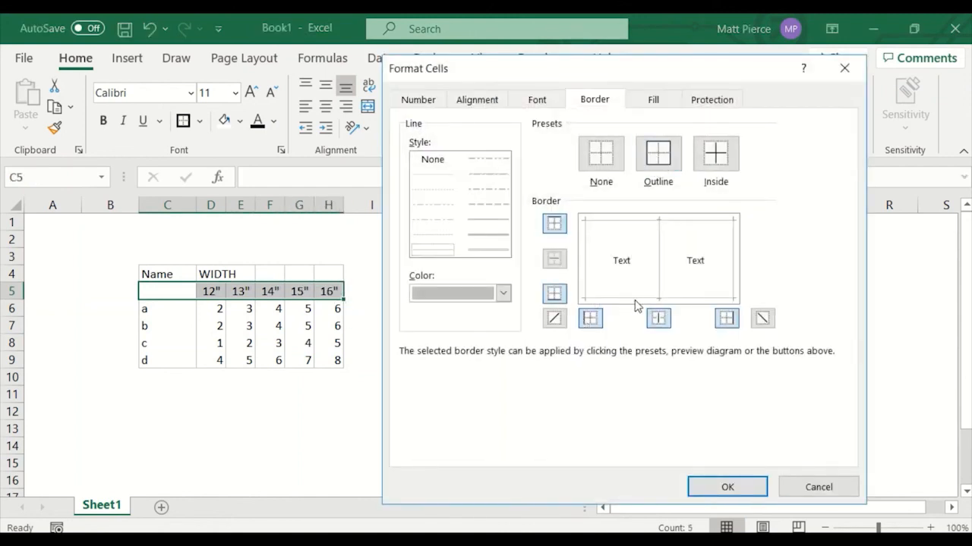
left_click(727, 487)
left_click(378, 413)
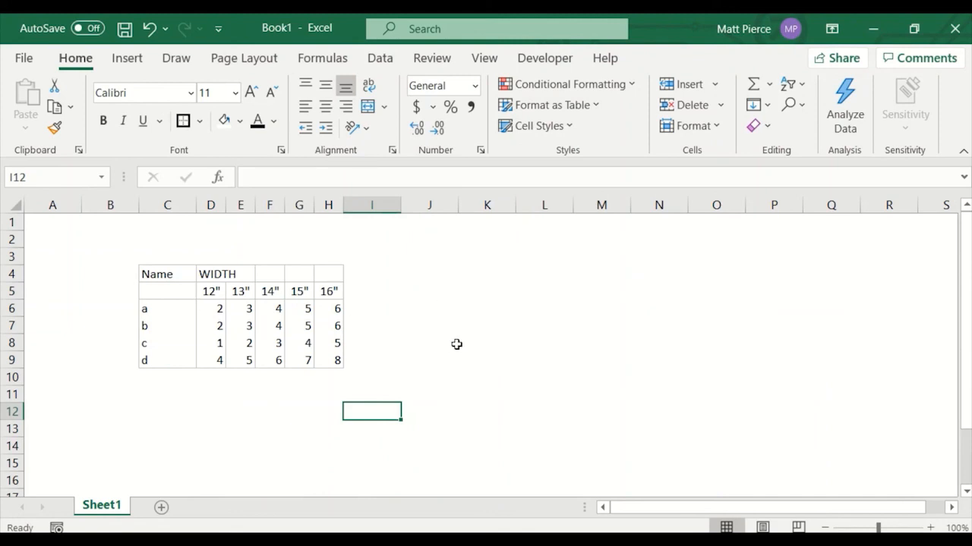
left_click(404, 278)
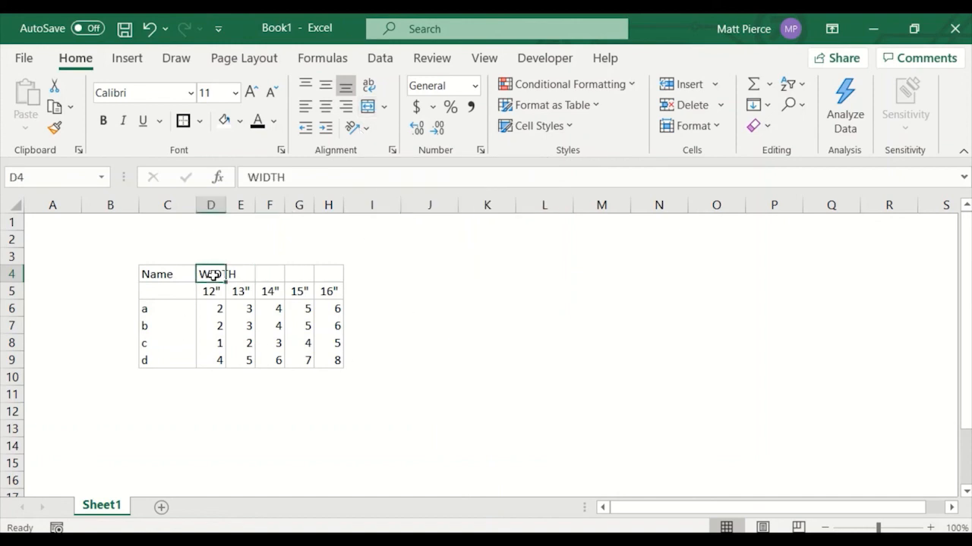
Merge and center the WIDTH heading across D4:H4.
left_click_drag(214, 275, 331, 277)
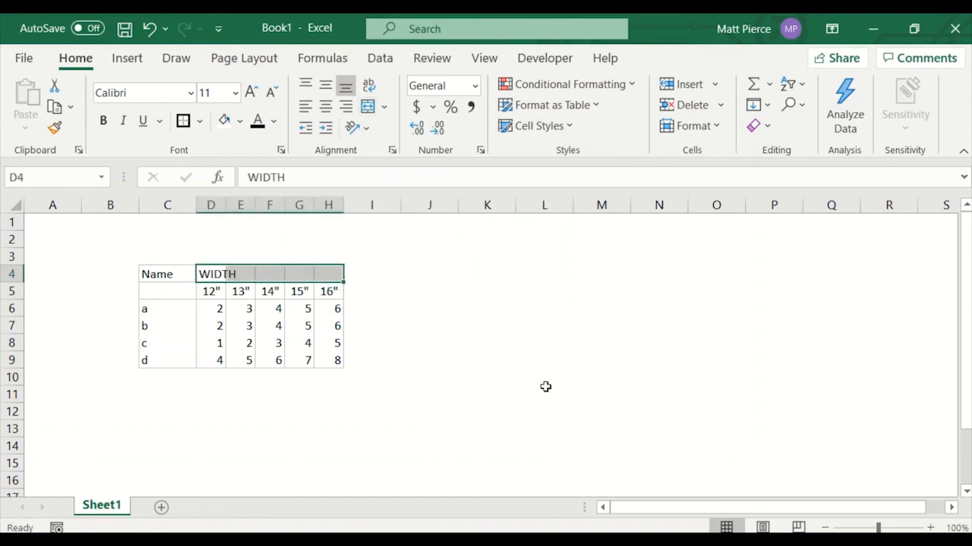
left_click(367, 106)
left_click(465, 351)
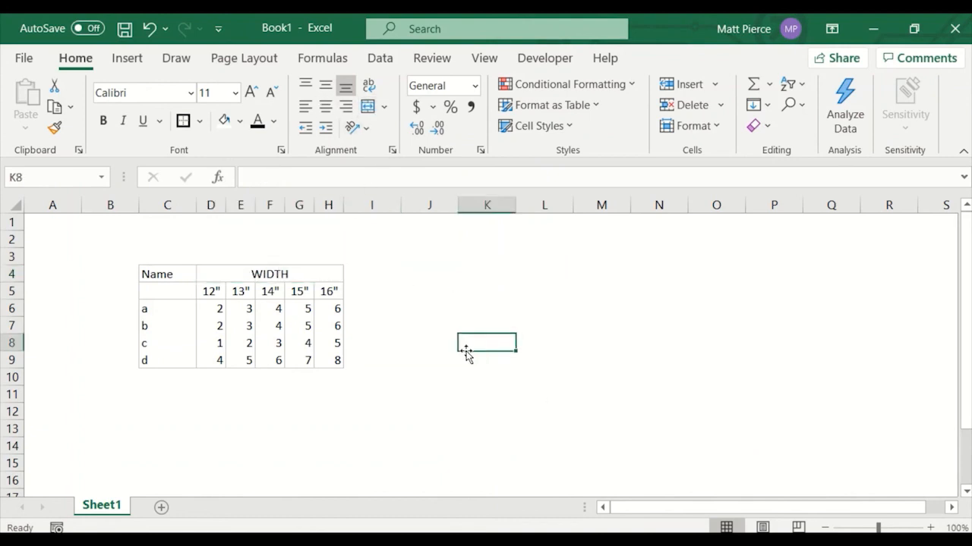
Inspect the merged WIDTH heading and the width header cells beneath it.
left_click(222, 275)
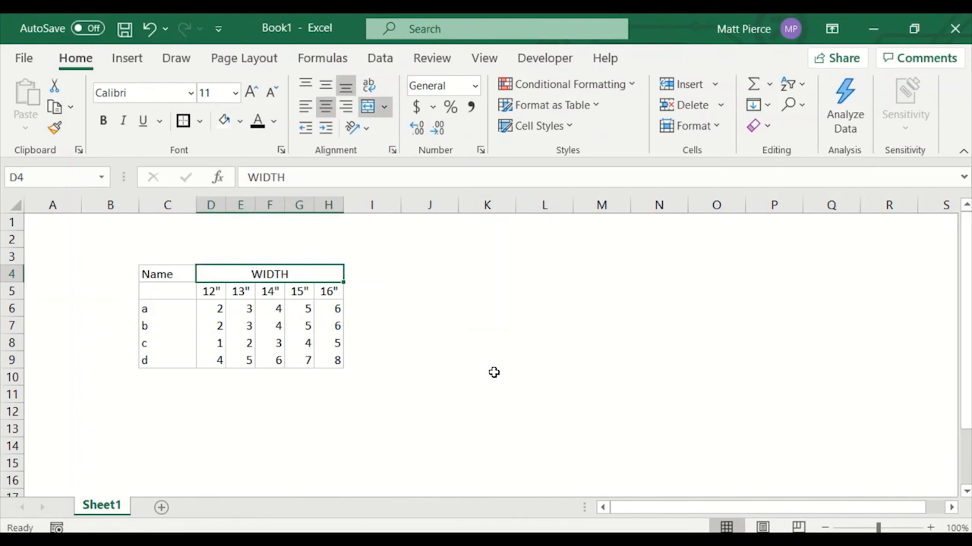
left_click(299, 293)
left_click(275, 294)
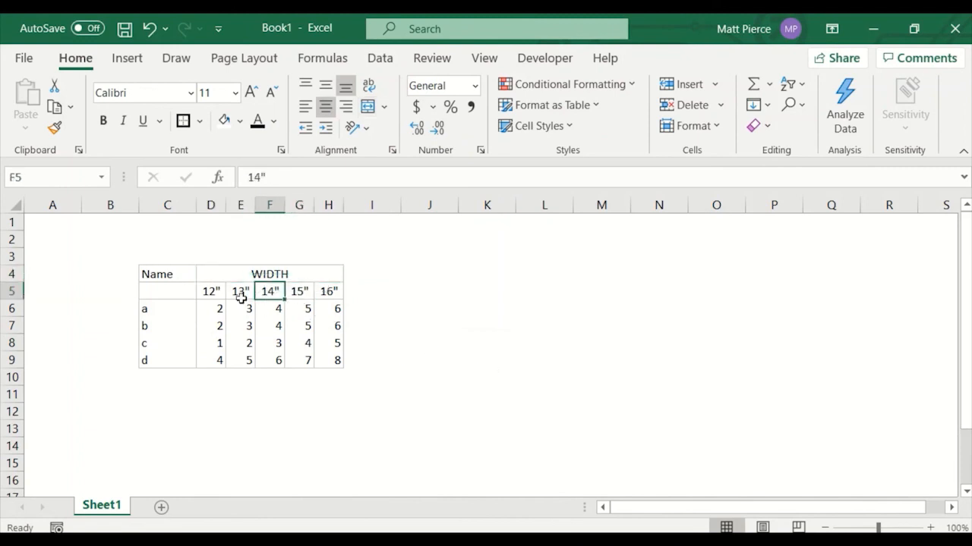
left_click(240, 294)
left_click(236, 277)
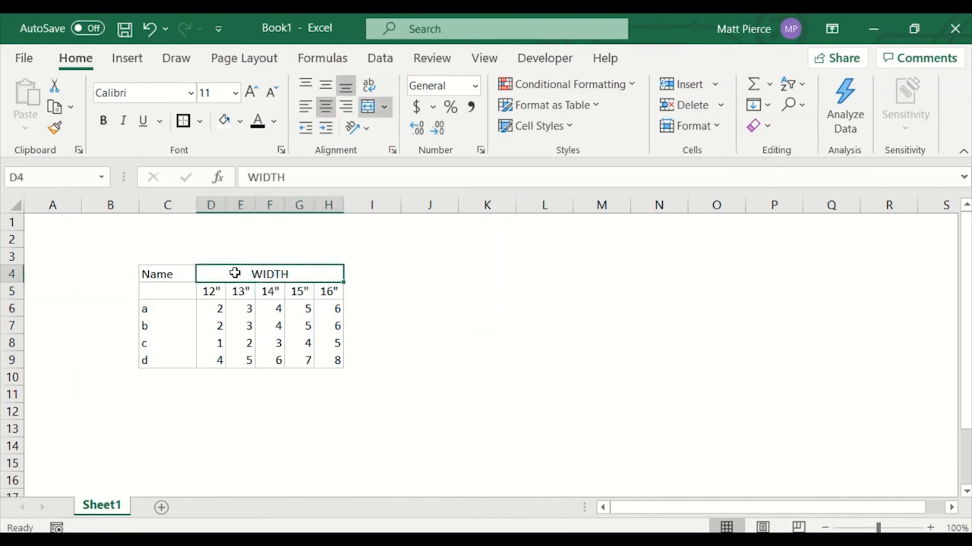
left_click(469, 354)
Merge and center the Name heading across C4:C5.
left_click(173, 274)
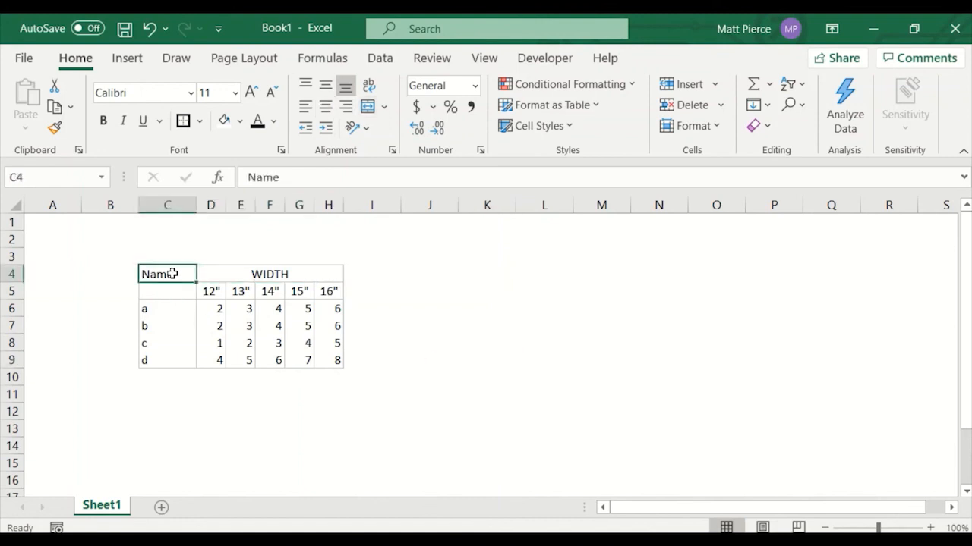
left_click(496, 307)
left_click_drag(182, 277, 179, 292)
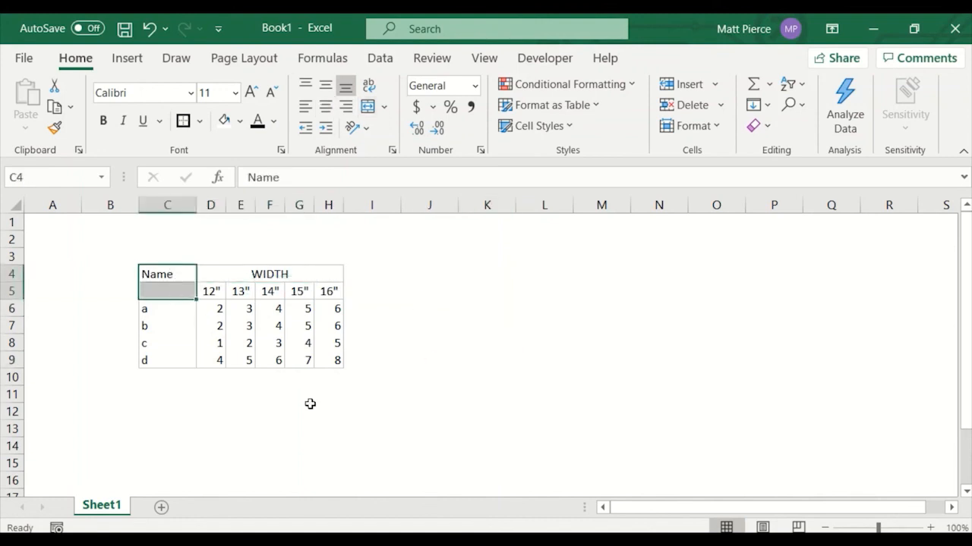
left_click(367, 106)
left_click(471, 322)
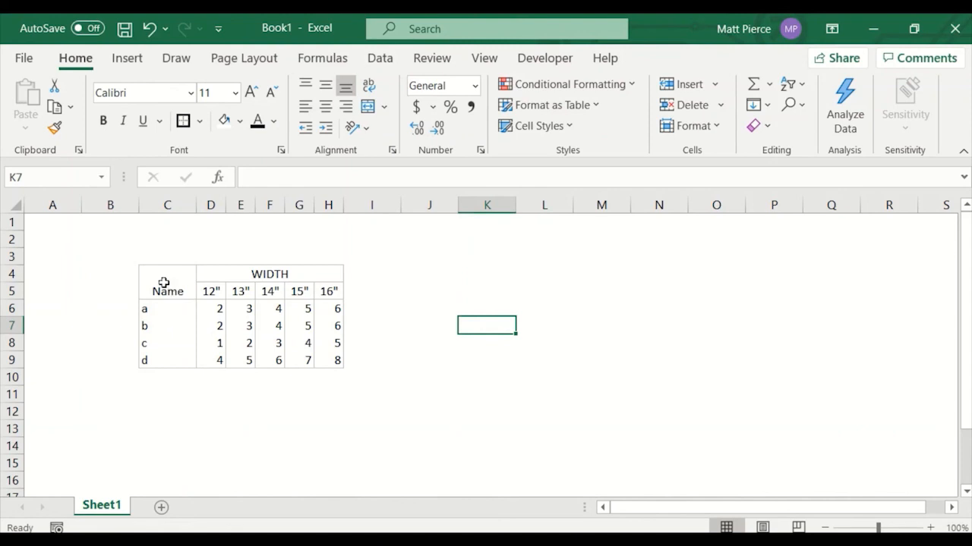
Fill the header area C4:H5 with a light blue theme color.
left_click(163, 282)
left_click_drag(210, 280, 297, 282)
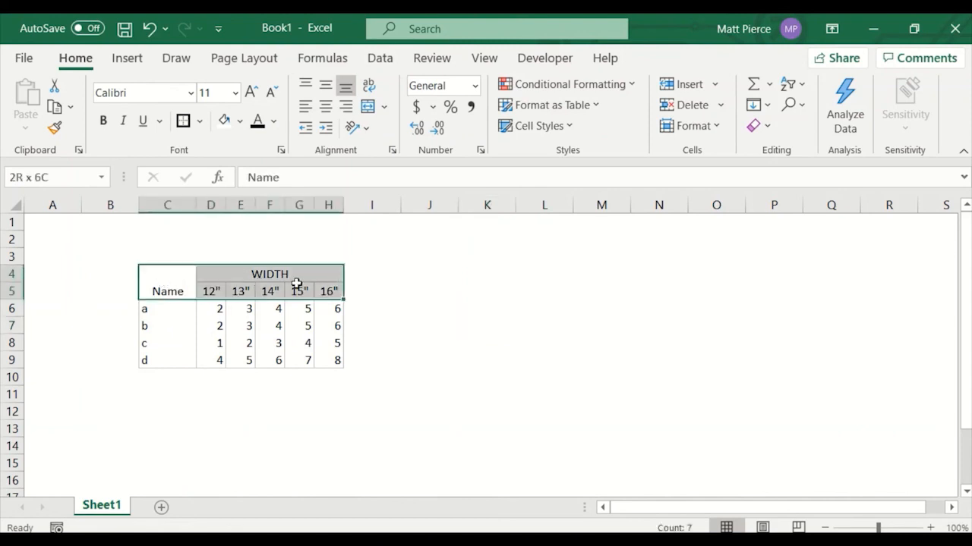
left_click(239, 120)
left_click(279, 189)
left_click(544, 343)
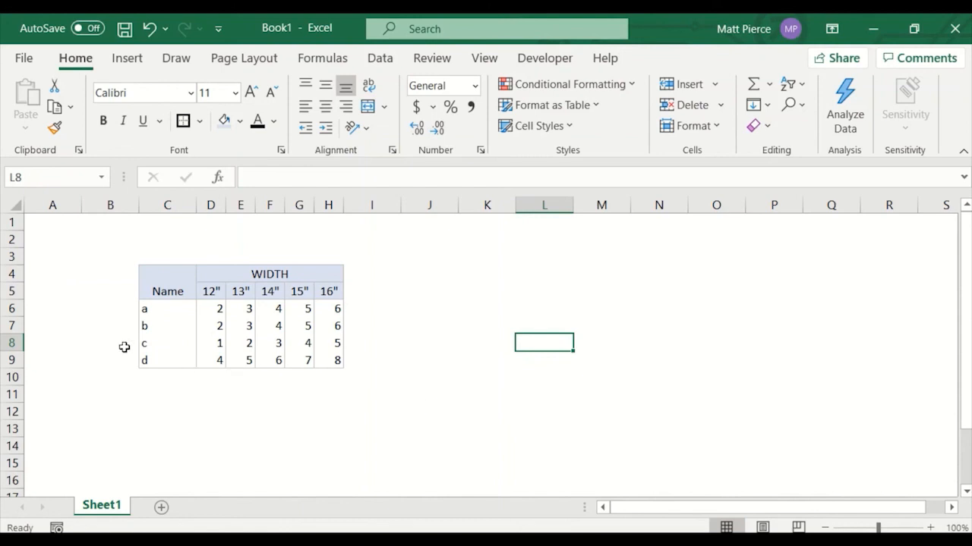
left_click(430, 325)
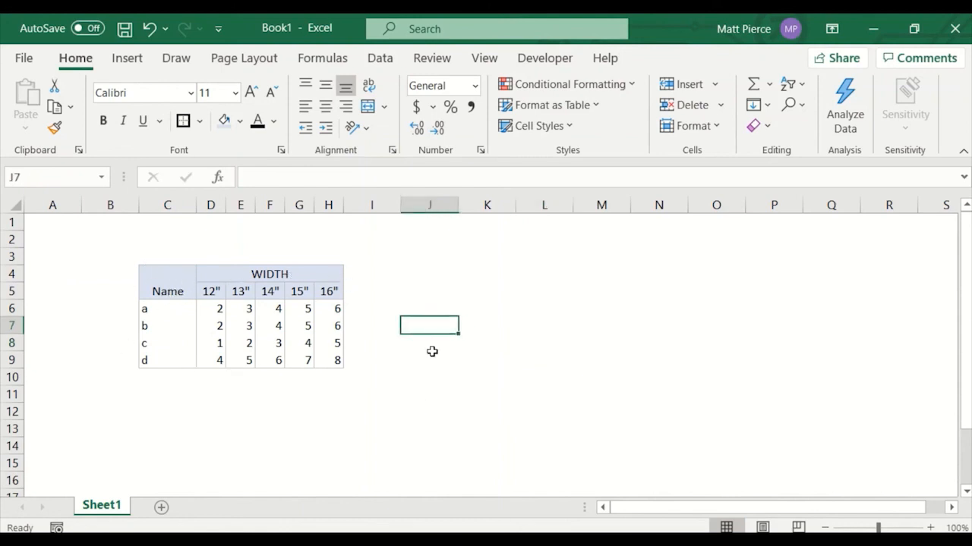